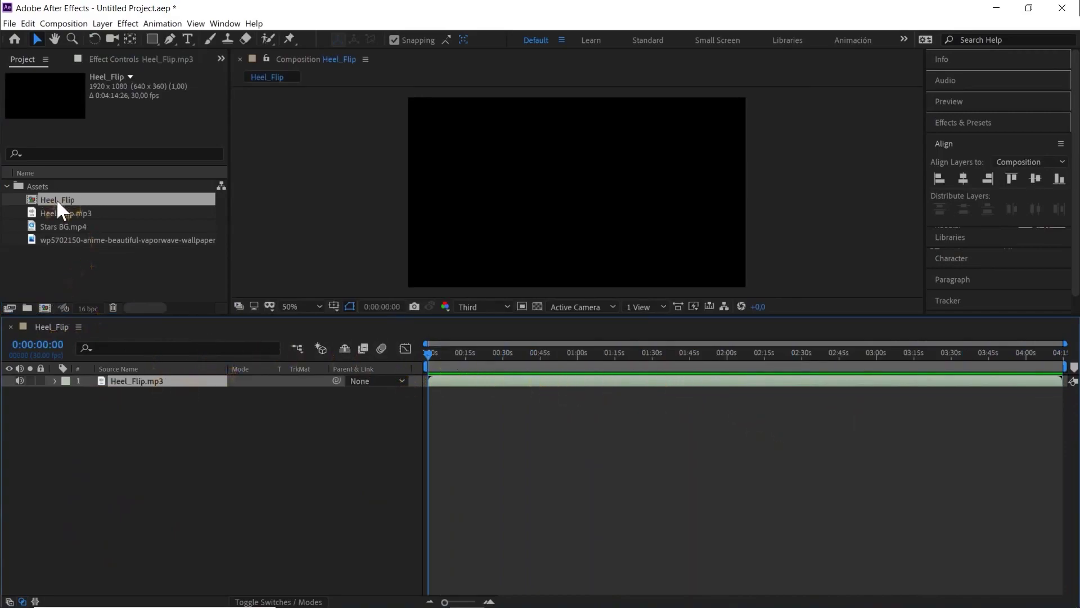
- Move the Heel_Flip composition out of the Assets folder and rename it cancion
{"action": "left_click_drag", "start_coordinate": [60, 199], "coordinate": [65, 272]}
{"action": "right_click", "coordinate": [66, 244]}
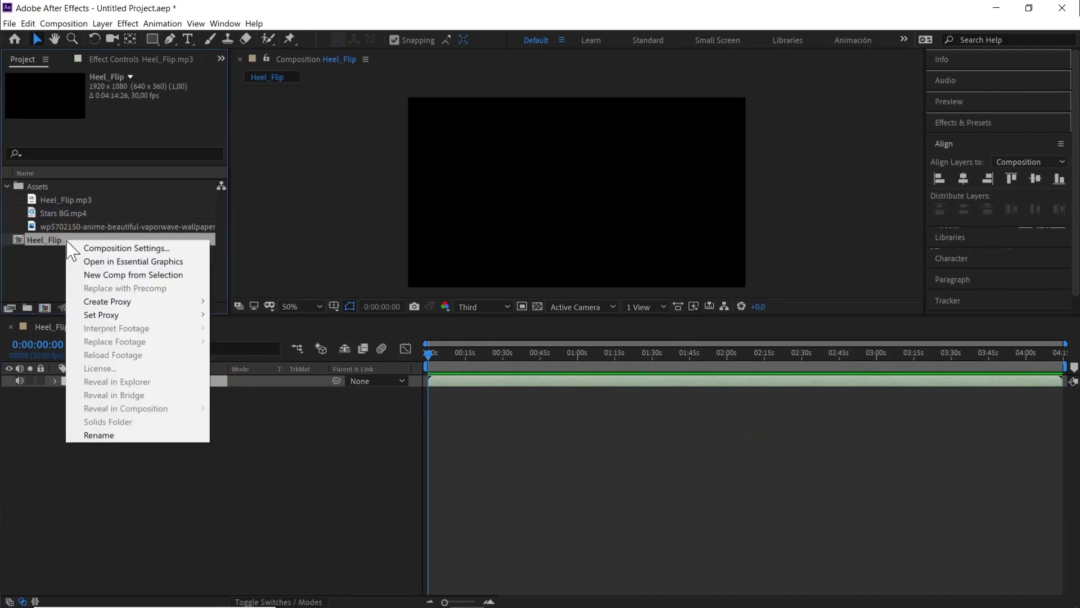
{"action": "left_click", "coordinate": [123, 433]}
{"action": "type", "text": "cancio"}
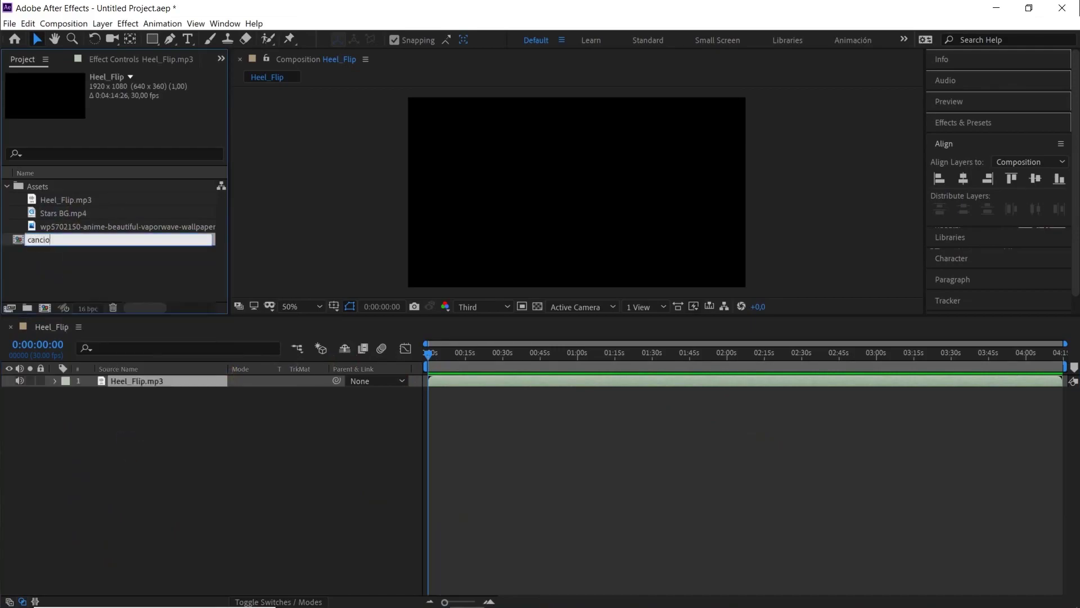
{"action": "type", "text": "n"}
{"action": "left_click", "coordinate": [93, 276]}
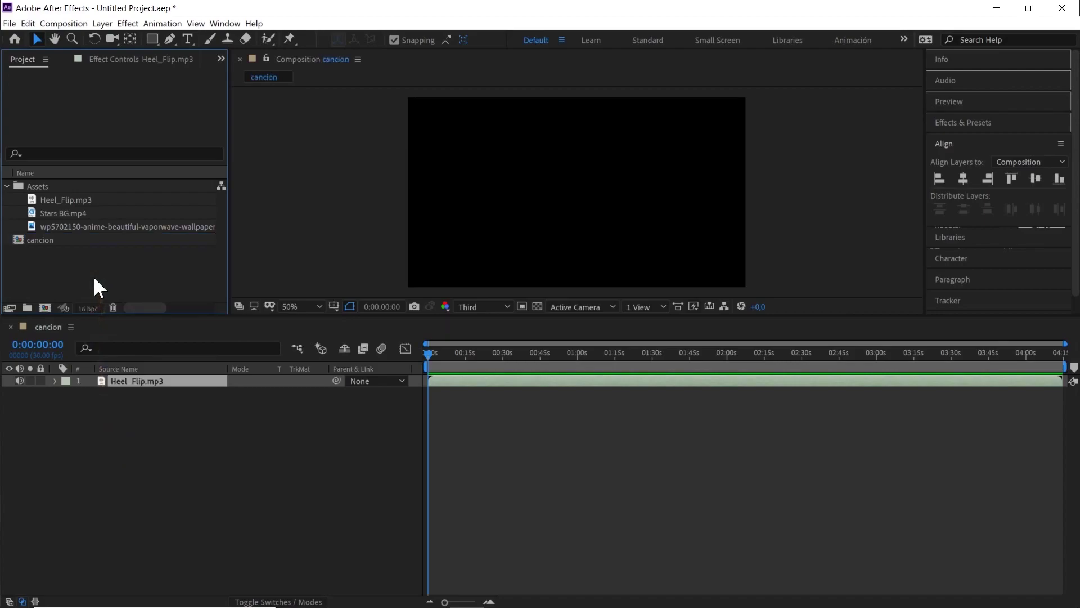
- Create a project folder named composiciones, move the cancion composition into it and expand the folder
{"action": "left_click", "coordinate": [27, 308]}
{"action": "type", "text": "composiciones"}
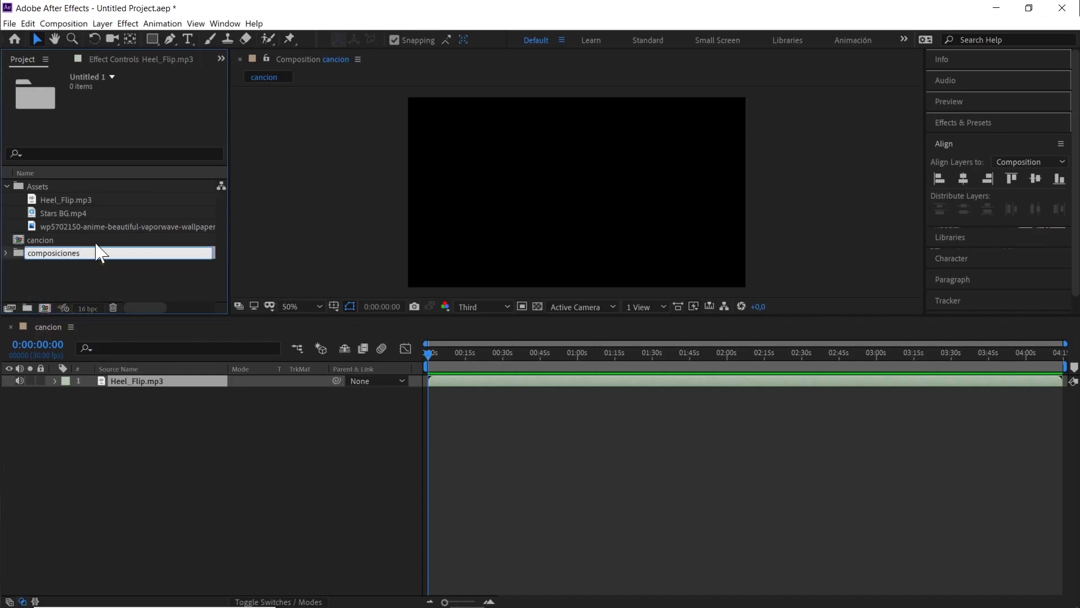
{"action": "left_click", "coordinate": [76, 272]}
{"action": "left_click_drag", "start_coordinate": [53, 241], "coordinate": [71, 254]}
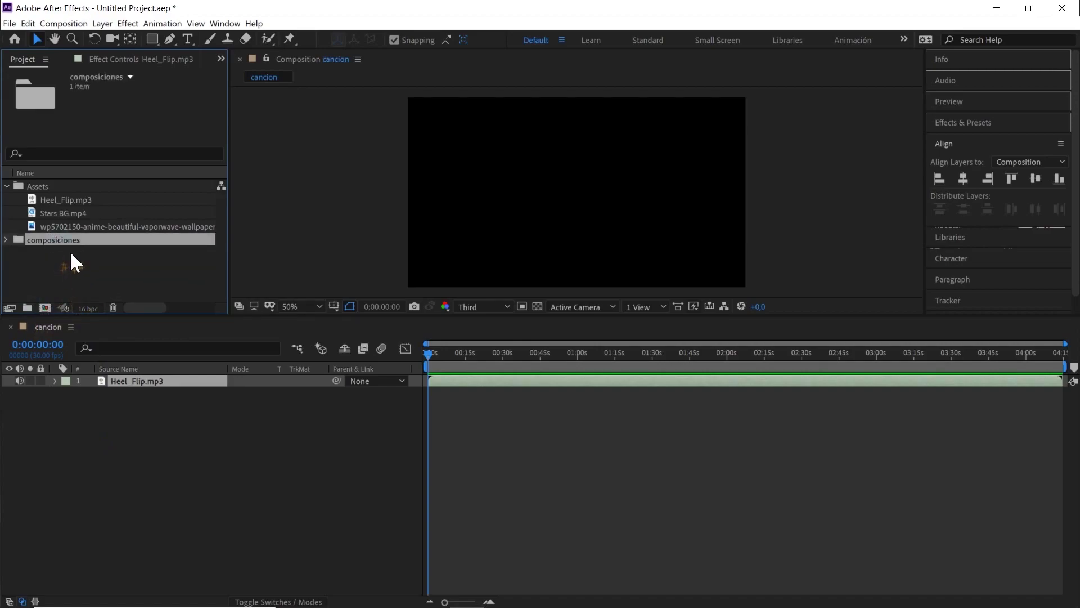
{"action": "left_click", "coordinate": [5, 240]}
- Create a composition named imagen in the composiciones folder, 2000 by 2000 px, at 30 fps with a duration of 0:04:14:26
{"action": "left_click", "coordinate": [68, 24]}
{"action": "left_click", "coordinate": [150, 38]}
{"action": "type", "text": "imagen"}
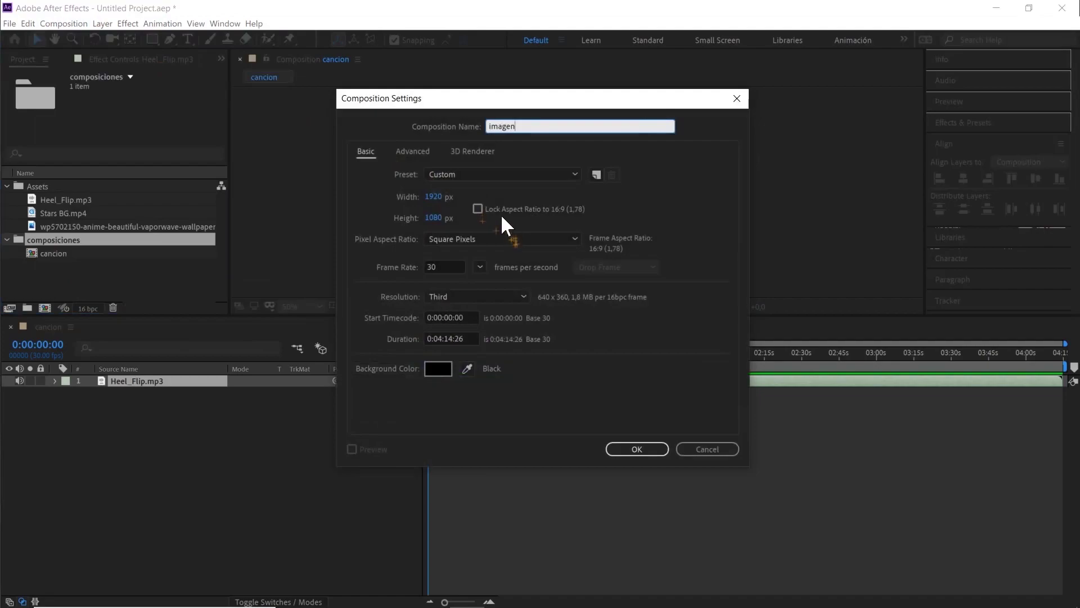
{"action": "left_click", "coordinate": [433, 196]}
{"action": "type", "text": "2000"}
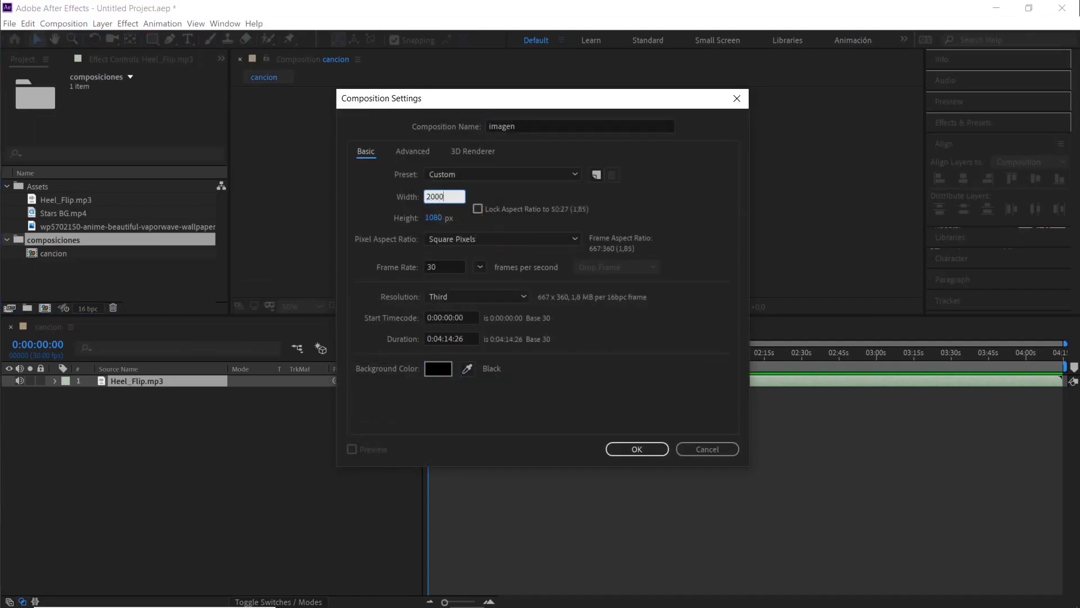
{"action": "left_click", "coordinate": [436, 218]}
{"action": "type", "text": "2"}
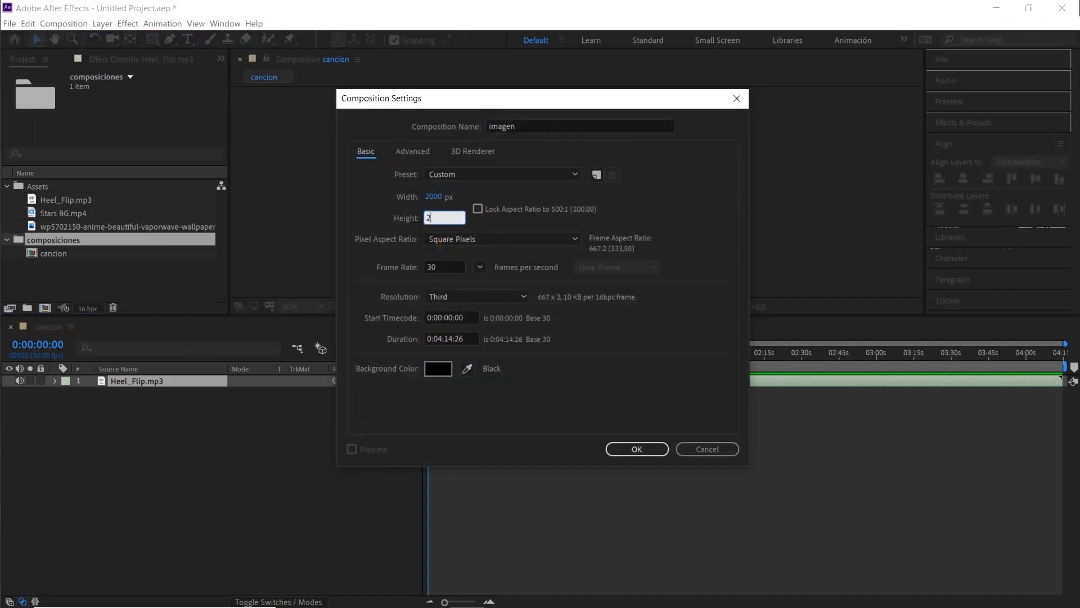
{"action": "type", "text": "000"}
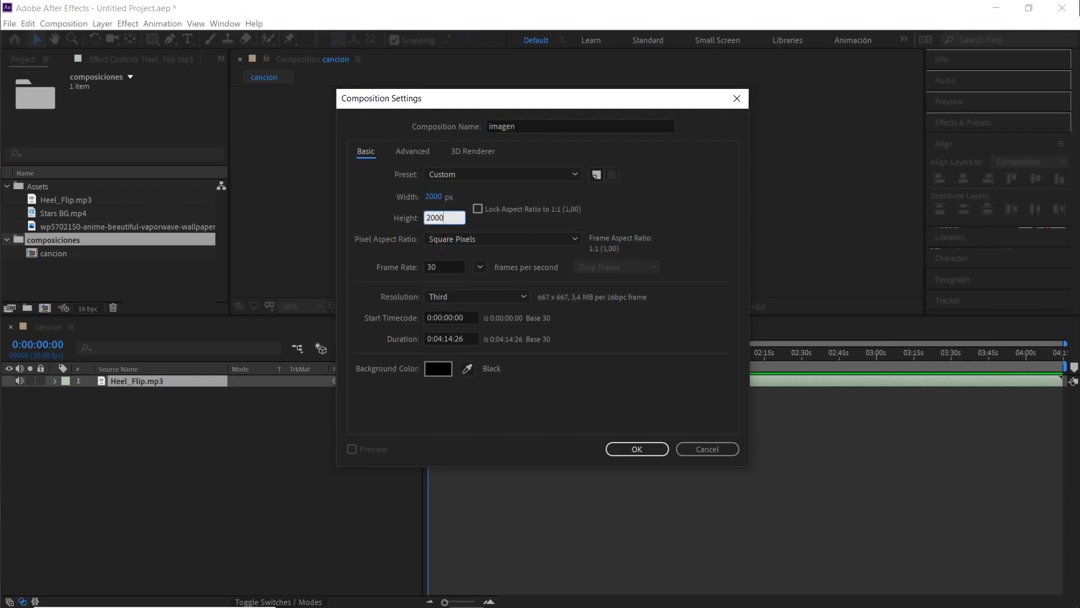
{"action": "left_click", "coordinate": [453, 270]}
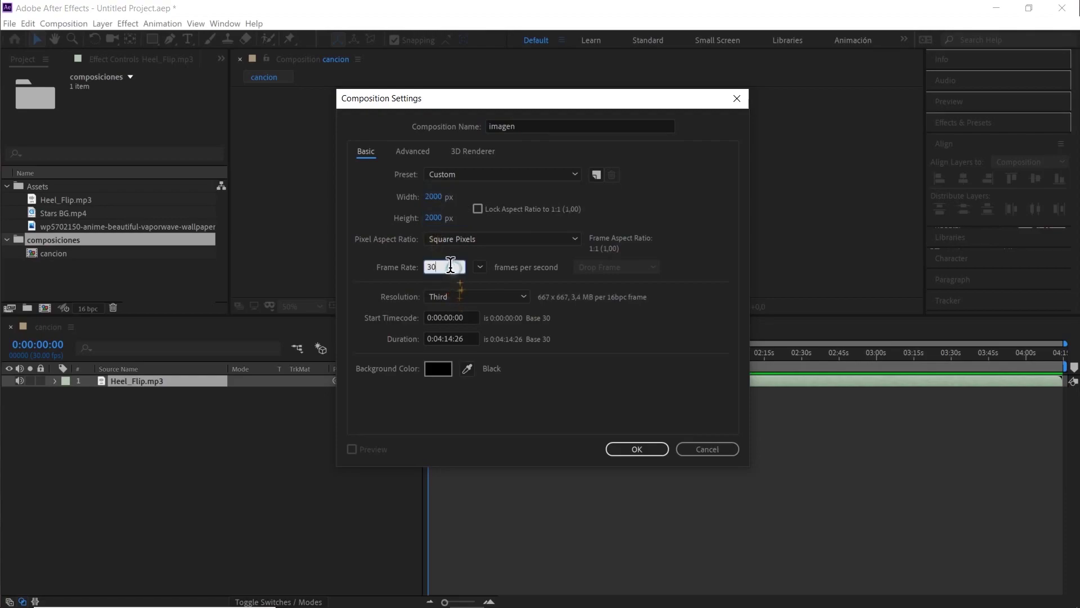
{"action": "left_click", "coordinate": [477, 335]}
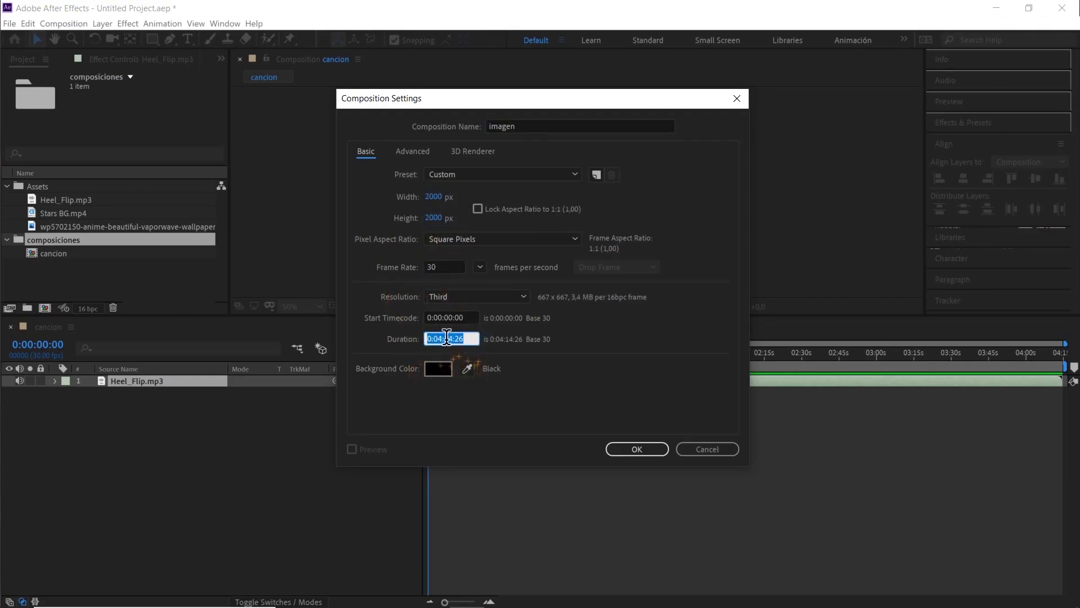
{"action": "left_click", "coordinate": [659, 450]}
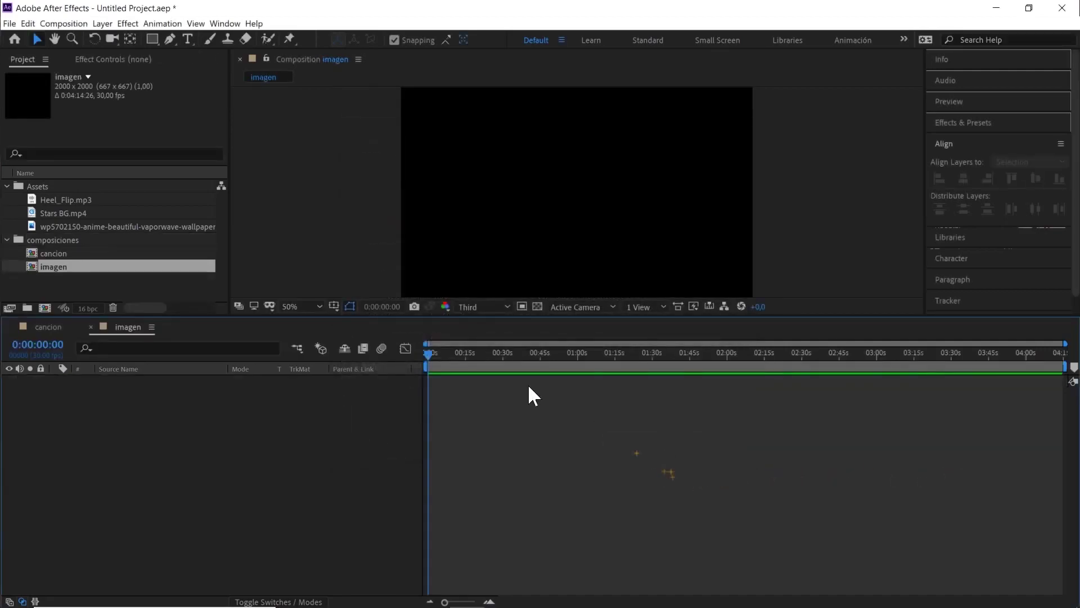
- Create a composition named text in the composiciones folder, 1920 by 300 px, at 30 fps with a duration of 0:04:14:26
{"action": "left_click", "coordinate": [54, 239]}
{"action": "left_click", "coordinate": [77, 25]}
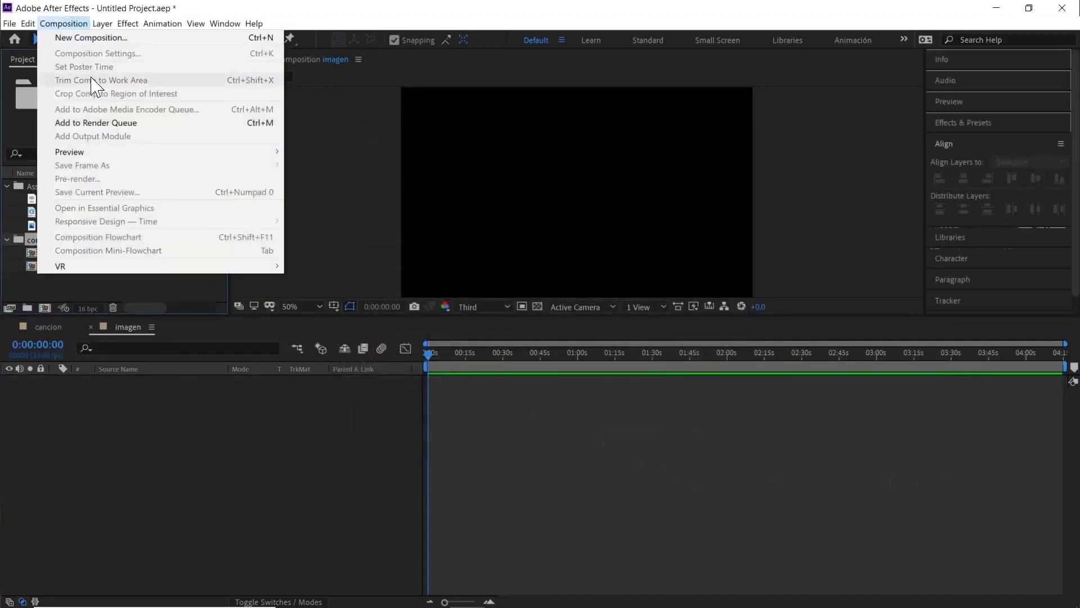
{"action": "left_click", "coordinate": [115, 41]}
{"action": "type", "text": "text"}
{"action": "left_click", "coordinate": [434, 196]}
{"action": "type", "text": "1"}
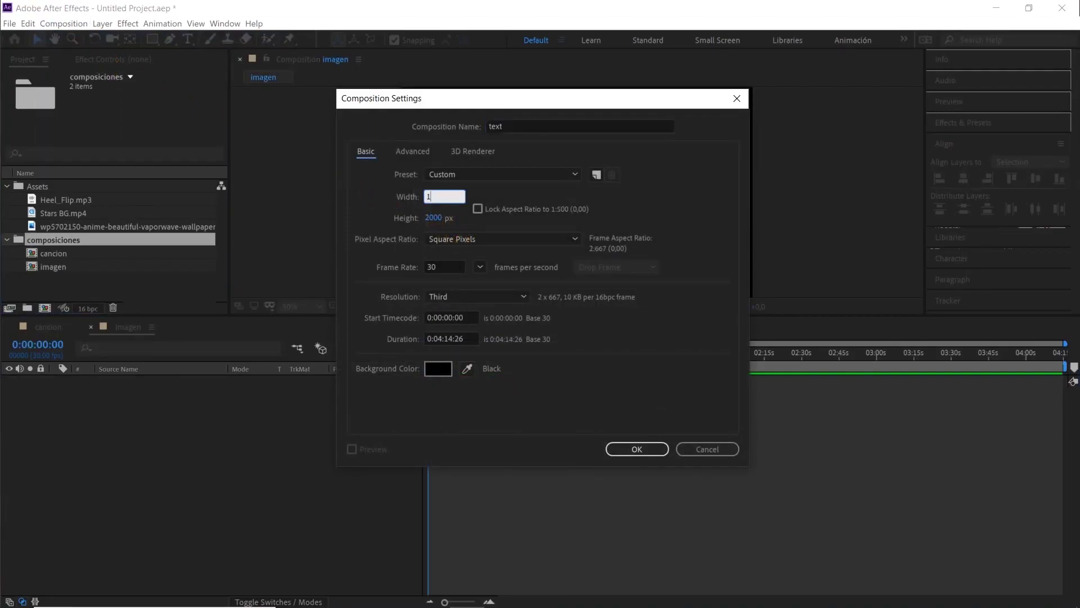
{"action": "type", "text": "920"}
{"action": "left_click", "coordinate": [426, 218]}
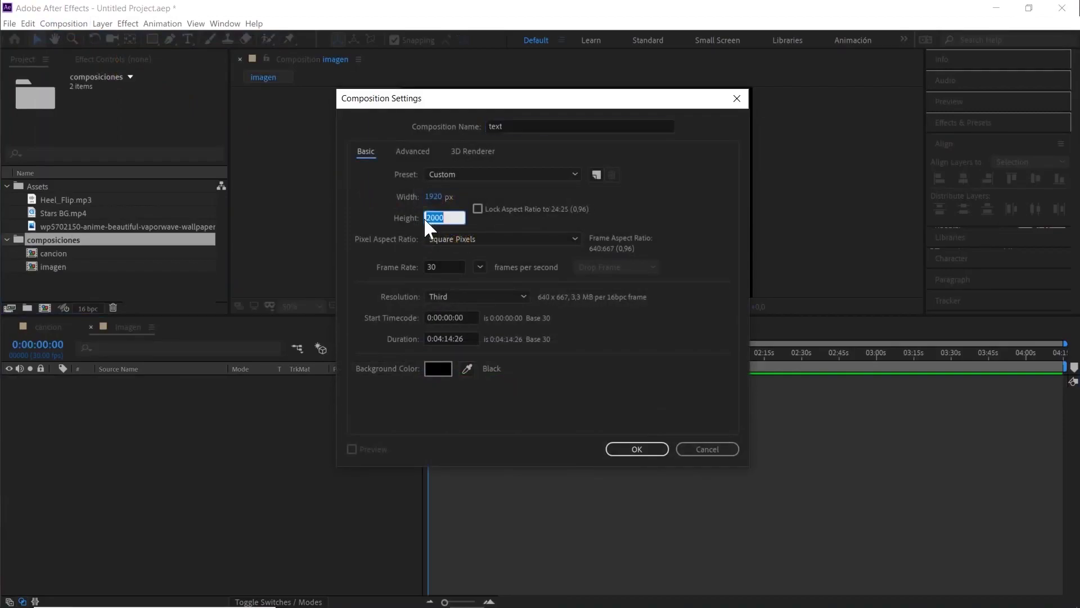
{"action": "type", "text": "300"}
{"action": "left_click", "coordinate": [453, 267]}
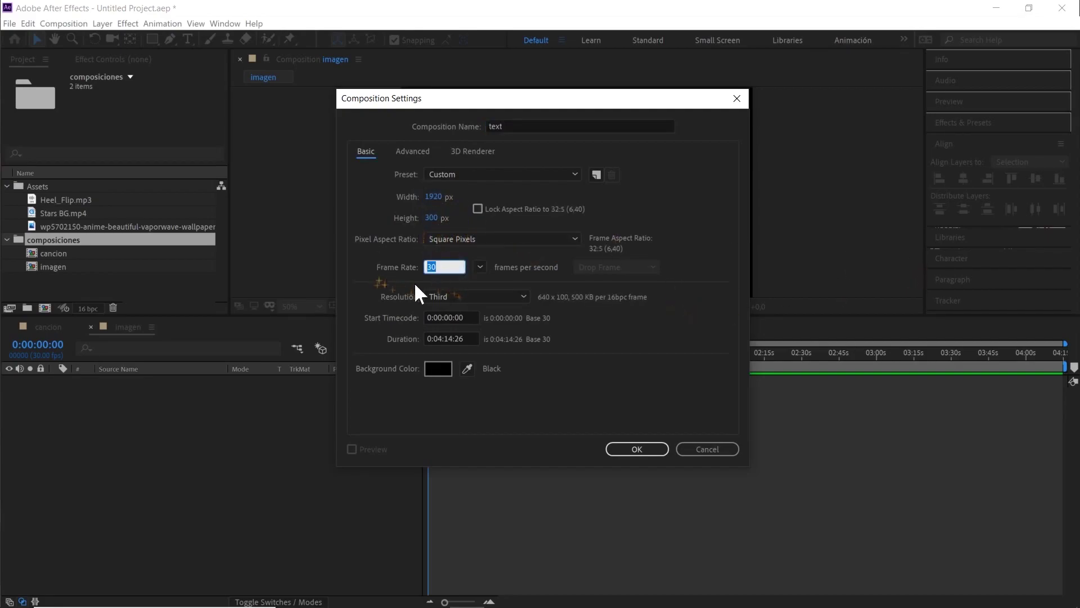
{"action": "left_click", "coordinate": [470, 340]}
{"action": "left_click", "coordinate": [644, 450]}
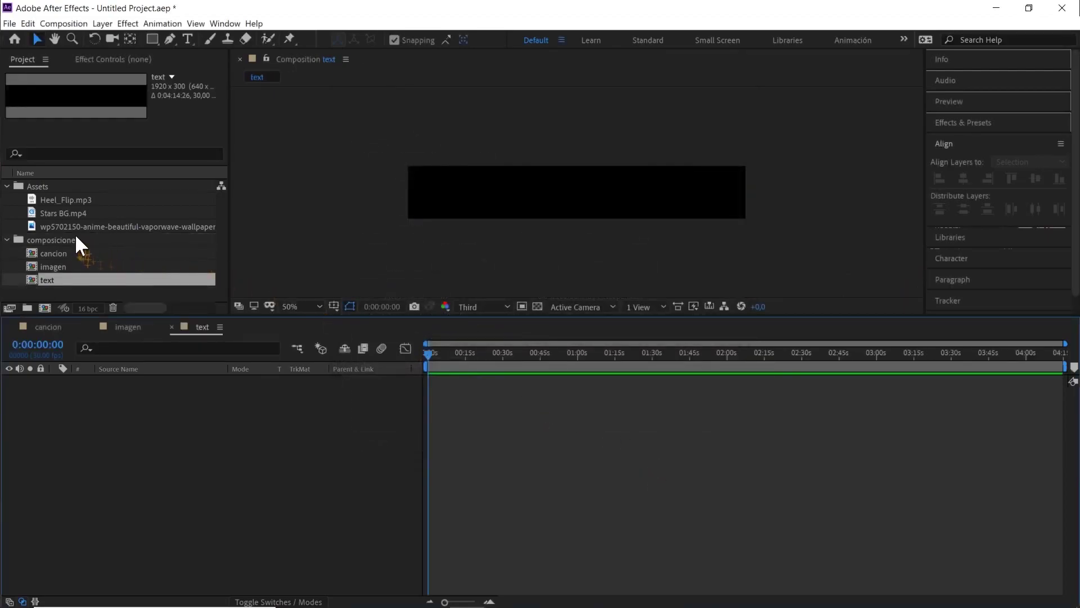
- Create a composition named espectro de audio in the composiciones folder, 1920 by 1080 px, at 30 fps with a duration of 0:04:14:26
{"action": "left_click", "coordinate": [75, 237]}
{"action": "left_click", "coordinate": [66, 26]}
{"action": "left_click", "coordinate": [84, 36]}
{"action": "type", "text": "espectro de audio"}
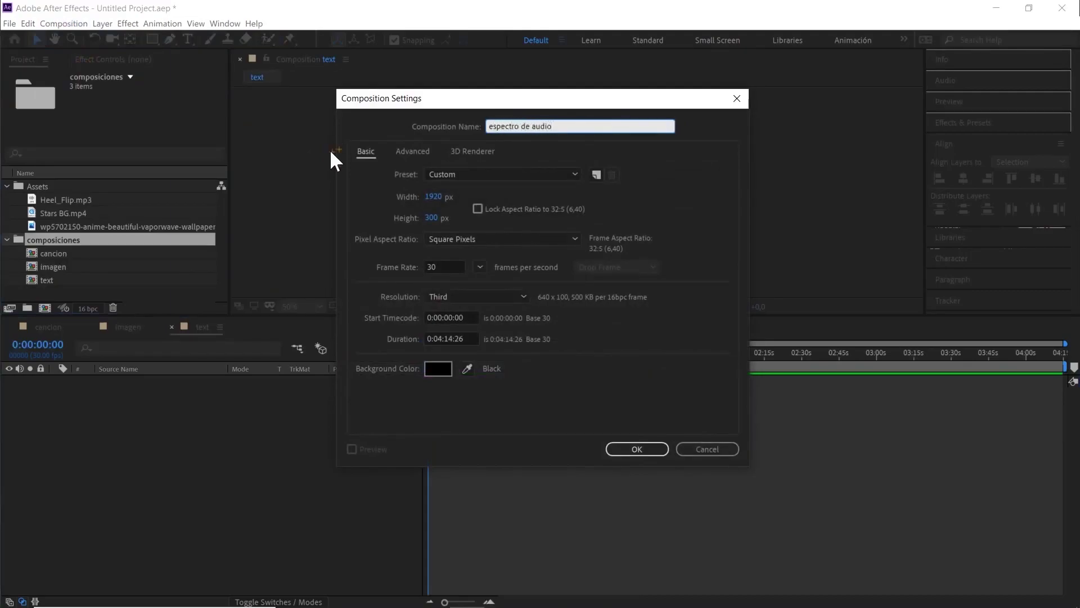
{"action": "left_click", "coordinate": [431, 218]}
{"action": "type", "text": "1080"}
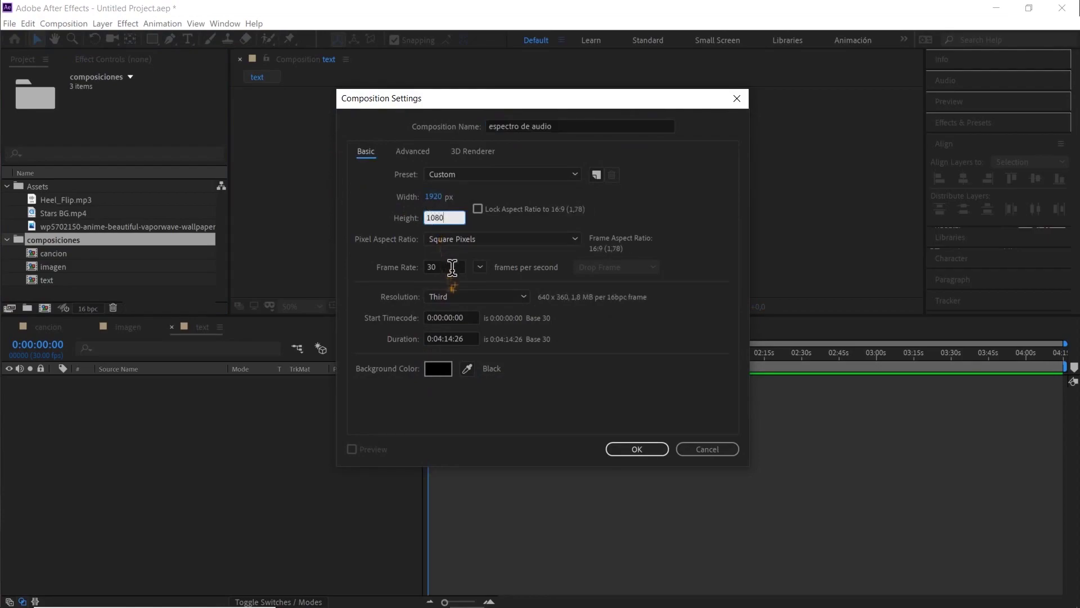
{"action": "left_click", "coordinate": [448, 267]}
{"action": "left_click", "coordinate": [468, 339]}
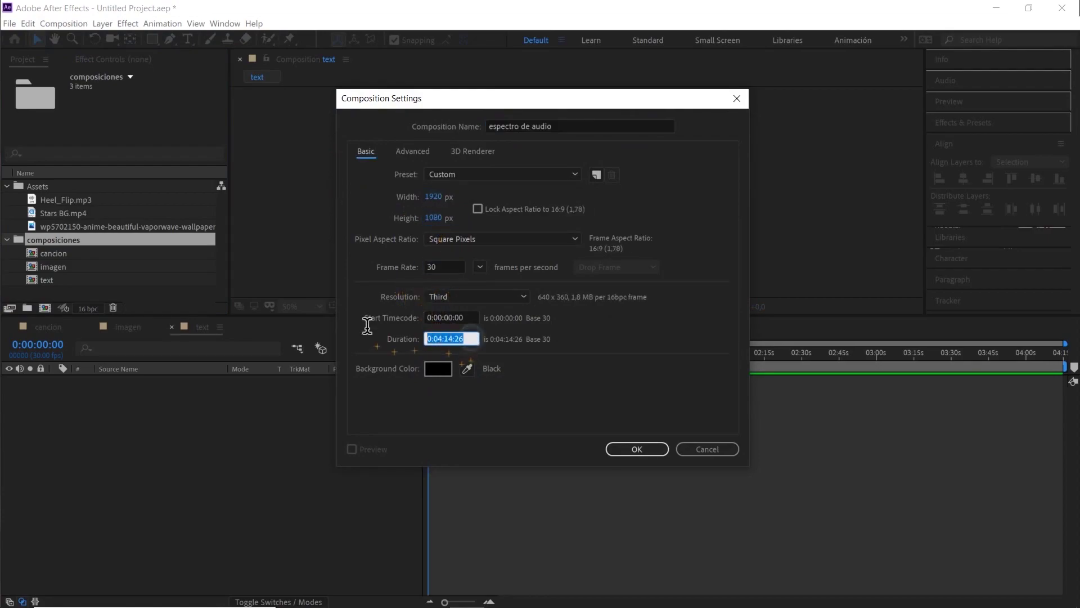
{"action": "left_click", "coordinate": [655, 448]}
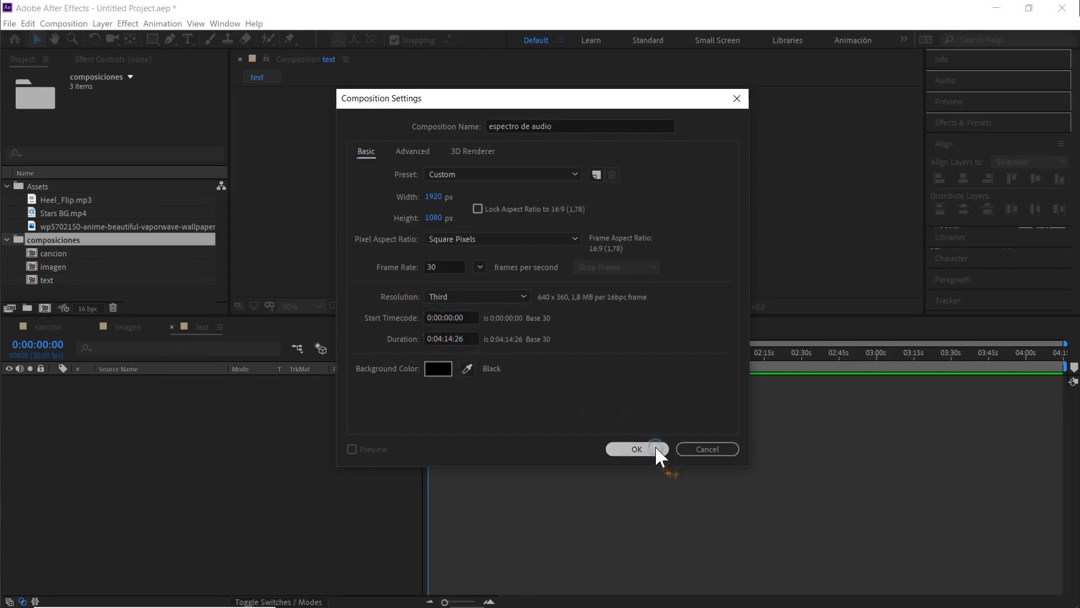
- Add the text, imagen and cancion compositions as layers to espectro de audio, stacked in that order from top to bottom
{"action": "left_click", "coordinate": [301, 307]}
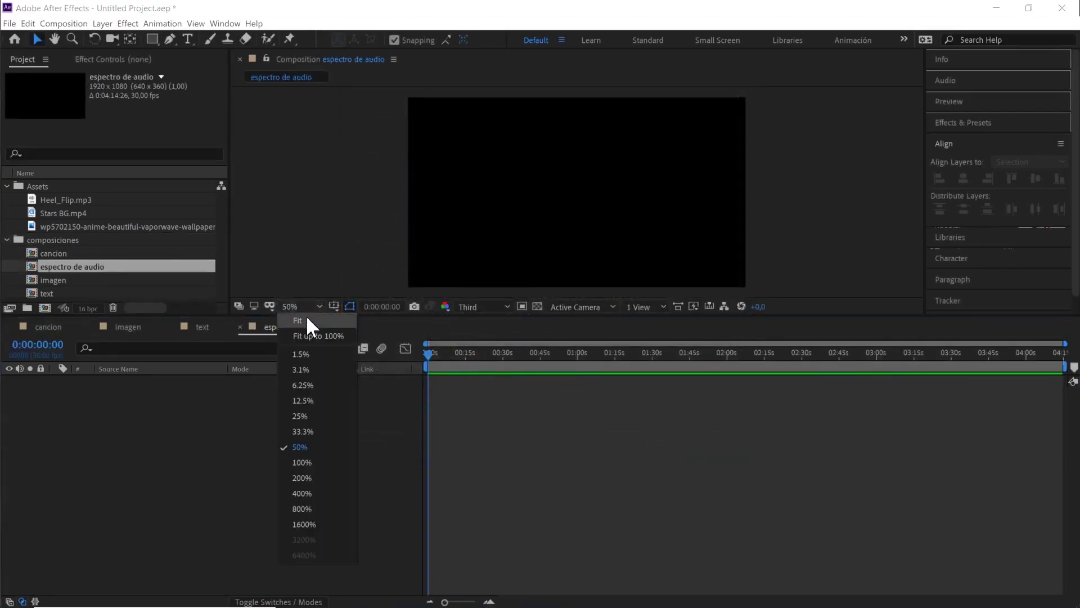
{"action": "left_click", "coordinate": [315, 336]}
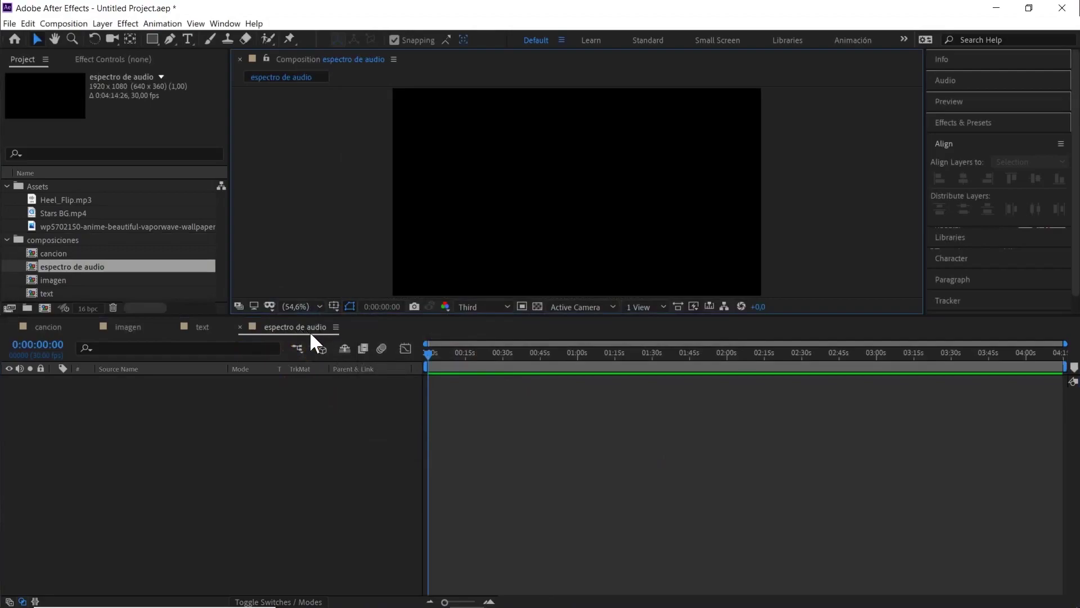
{"action": "left_click_drag", "start_coordinate": [48, 293], "coordinate": [103, 394]}
{"action": "left_click_drag", "start_coordinate": [62, 280], "coordinate": [107, 386]}
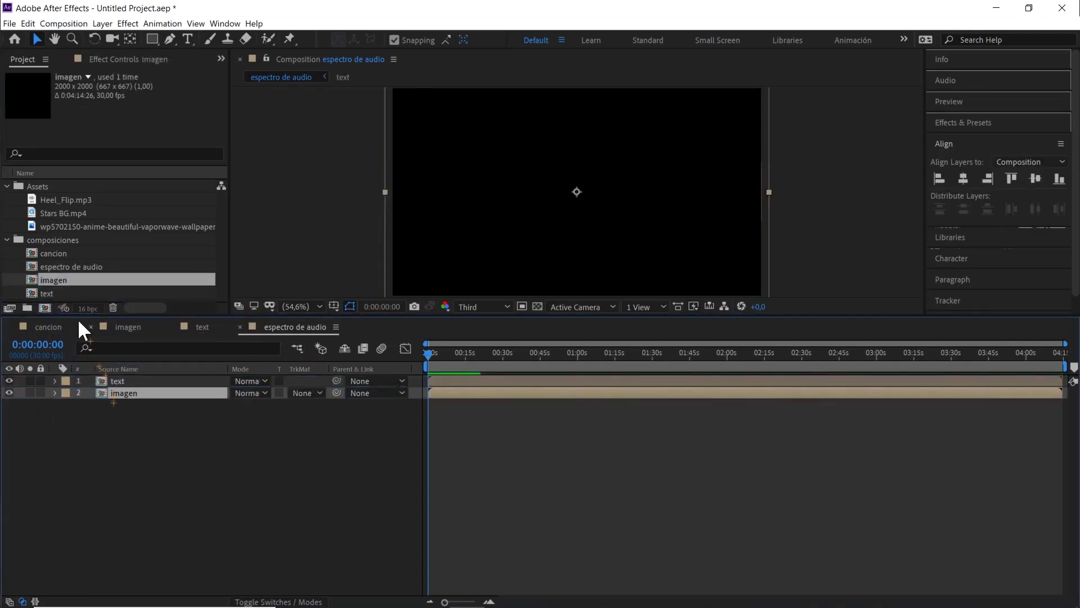
{"action": "left_click_drag", "start_coordinate": [52, 253], "coordinate": [123, 414]}
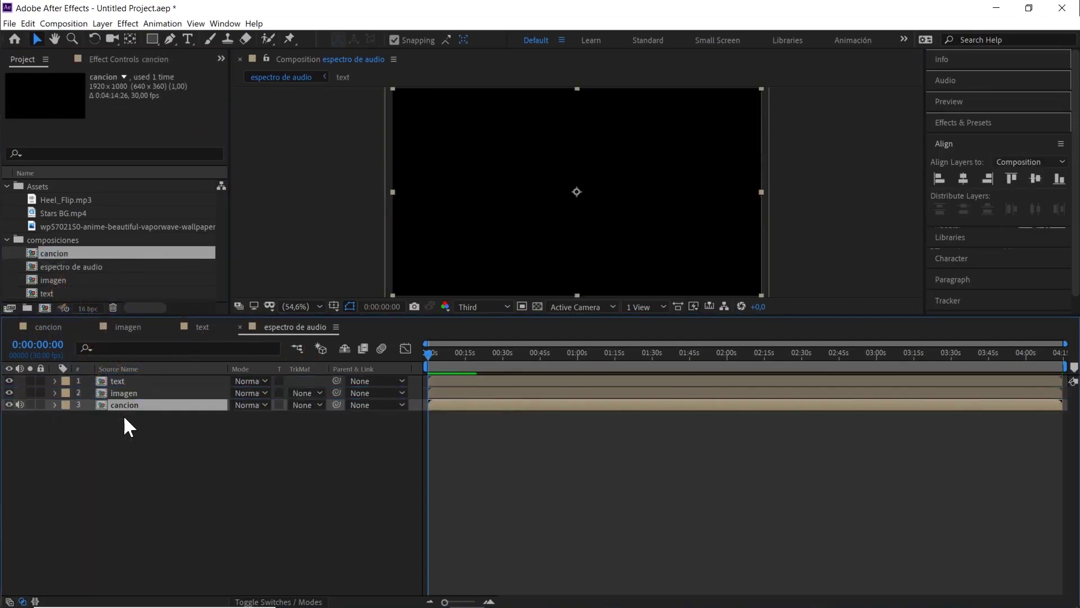
{"action": "left_click", "coordinate": [201, 451]}
- Open the text composition and add the text "Name artist and title" in the Stranger back in the Night font
{"action": "double_click", "coordinate": [124, 380]}
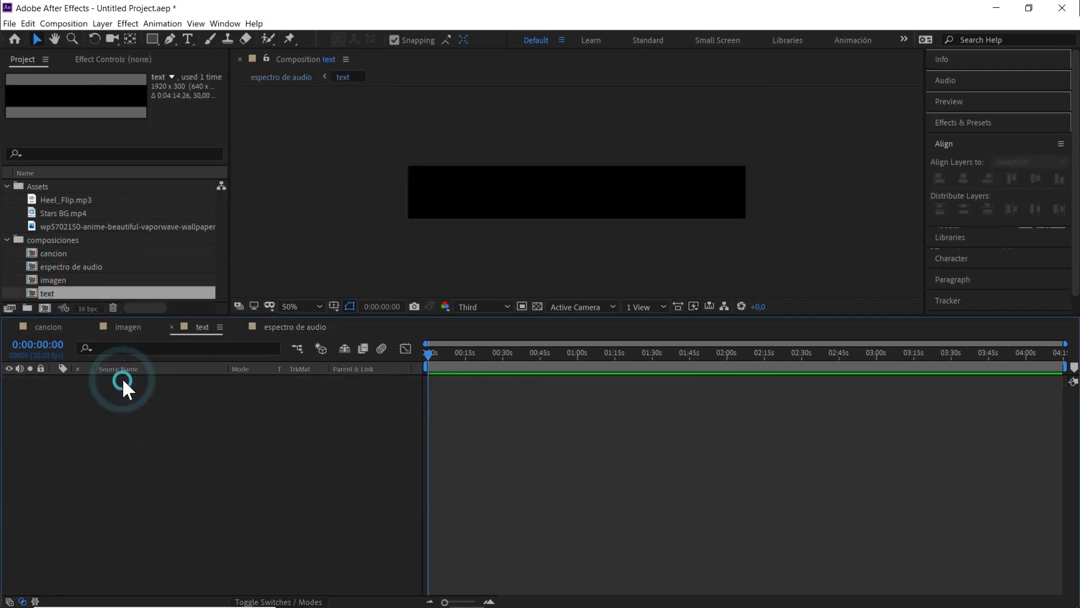
{"action": "left_click", "coordinate": [187, 39]}
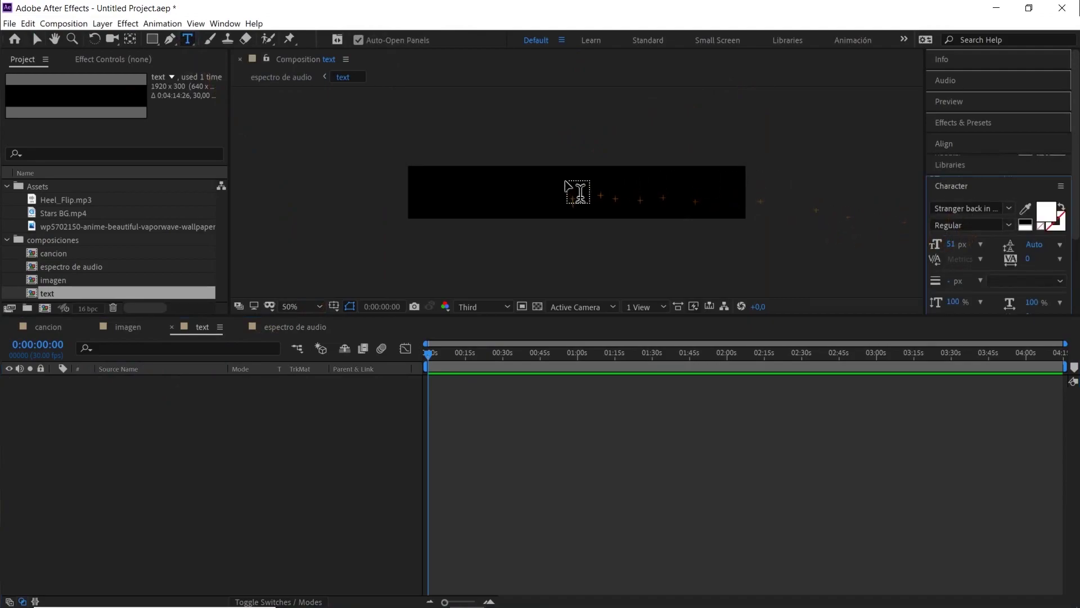
{"action": "left_click", "coordinate": [969, 208]}
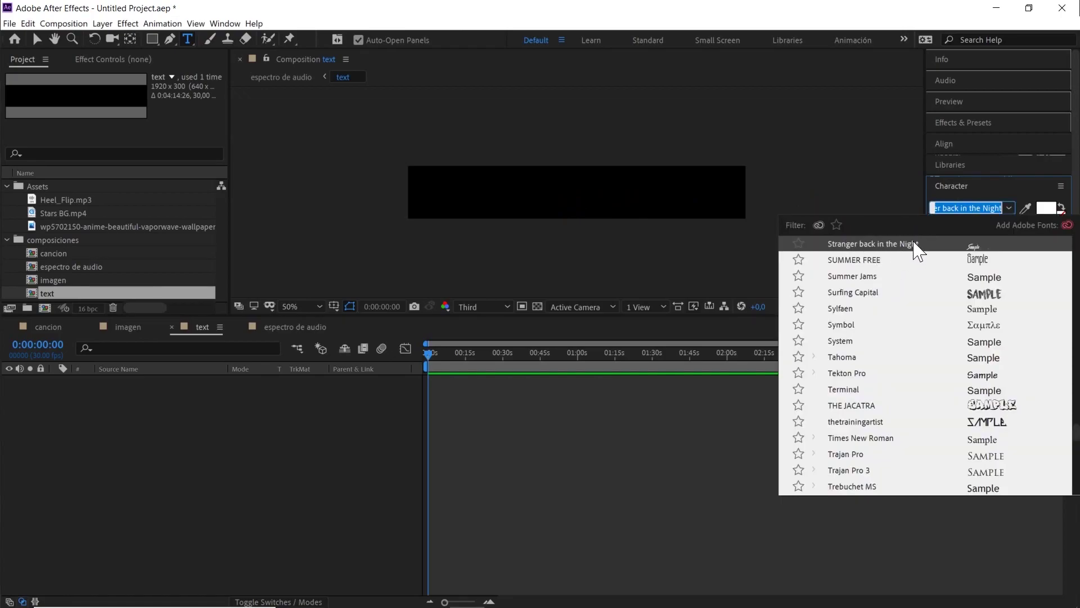
{"action": "left_click", "coordinate": [513, 187]}
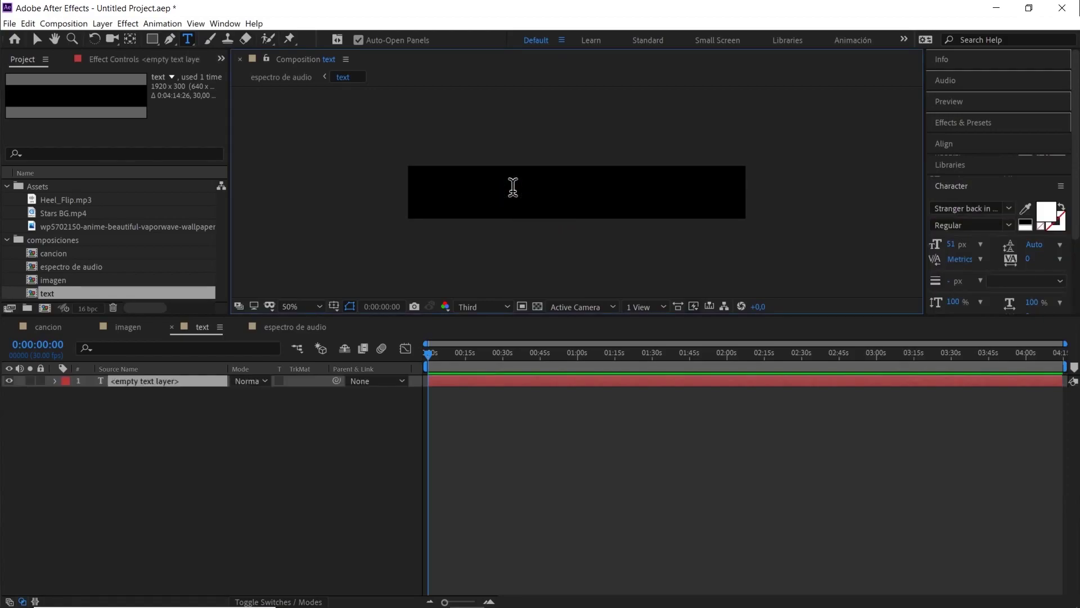
{"action": "type", "text": "N"}
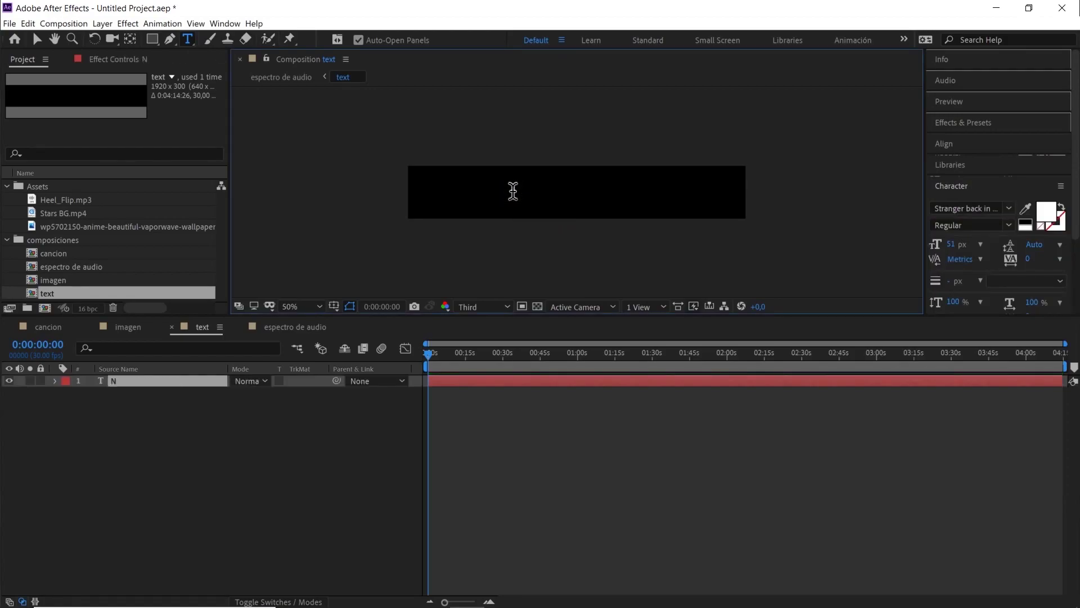
{"action": "type", "text": "ame arti"}
{"action": "left_click", "coordinate": [183, 468]}
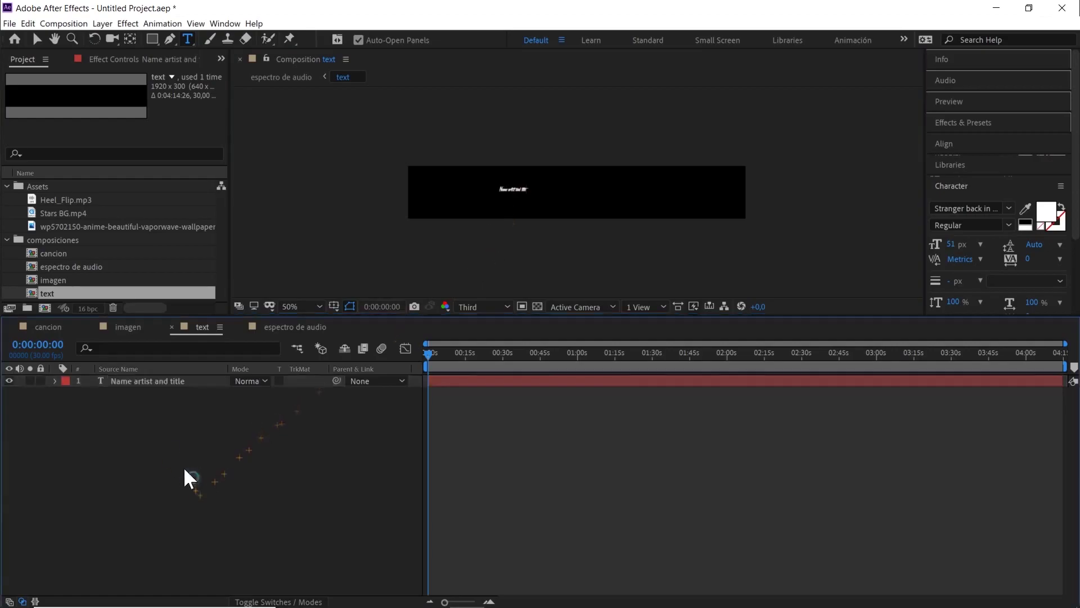
- Center the anchor point of the "Name artist and title" layer in its layer content
{"action": "left_click", "coordinate": [150, 384]}
{"action": "left_click", "coordinate": [102, 23]}
{"action": "mouse_move", "coordinate": [222, 164]}
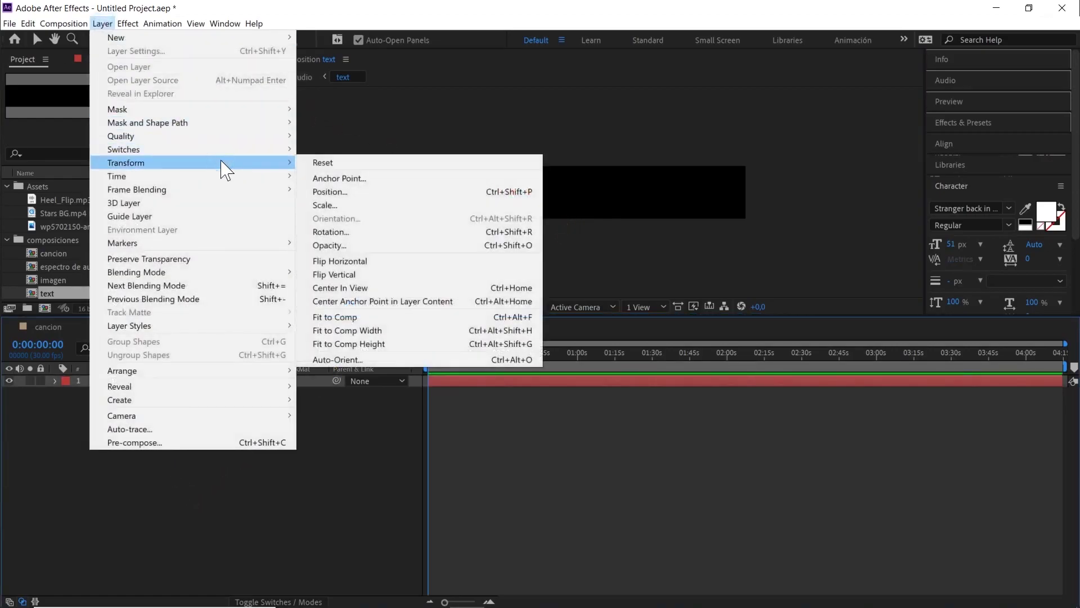
{"action": "left_click", "coordinate": [394, 307]}
- Align the "Name artist and title" layer to the composition's horizontal and vertical center
{"action": "left_click", "coordinate": [224, 24]}
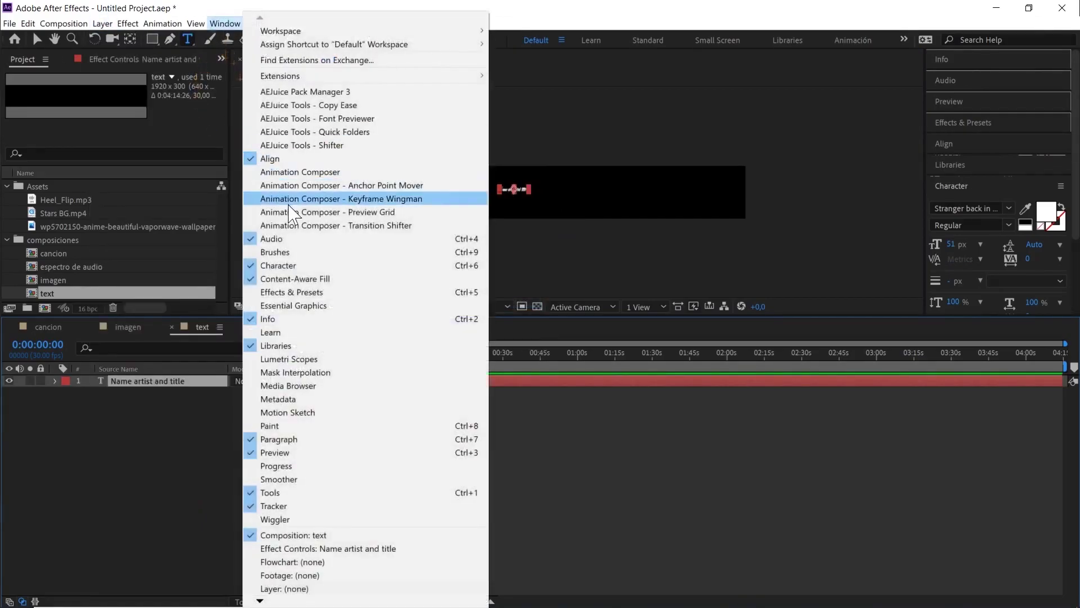
{"action": "left_click", "coordinate": [270, 159]}
{"action": "left_click", "coordinate": [963, 178]}
{"action": "left_click", "coordinate": [1035, 179]}
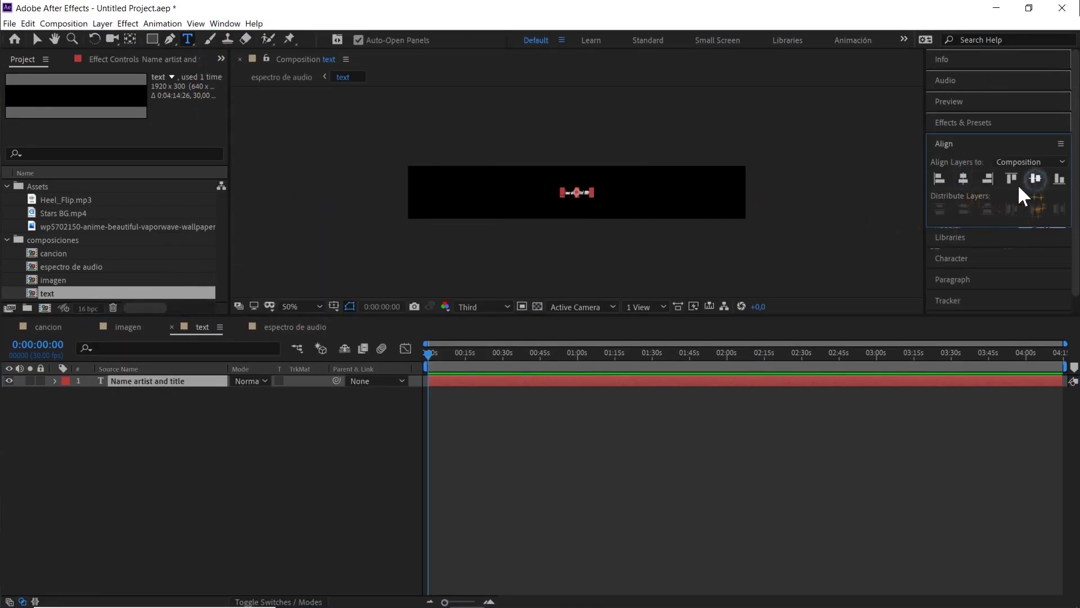
- Scale the "Name artist and title" text layer to 763% and set the text composition's viewer resolution to Full
{"action": "left_click", "coordinate": [211, 451]}
{"action": "left_click", "coordinate": [175, 384]}
{"action": "key", "text": "s"}
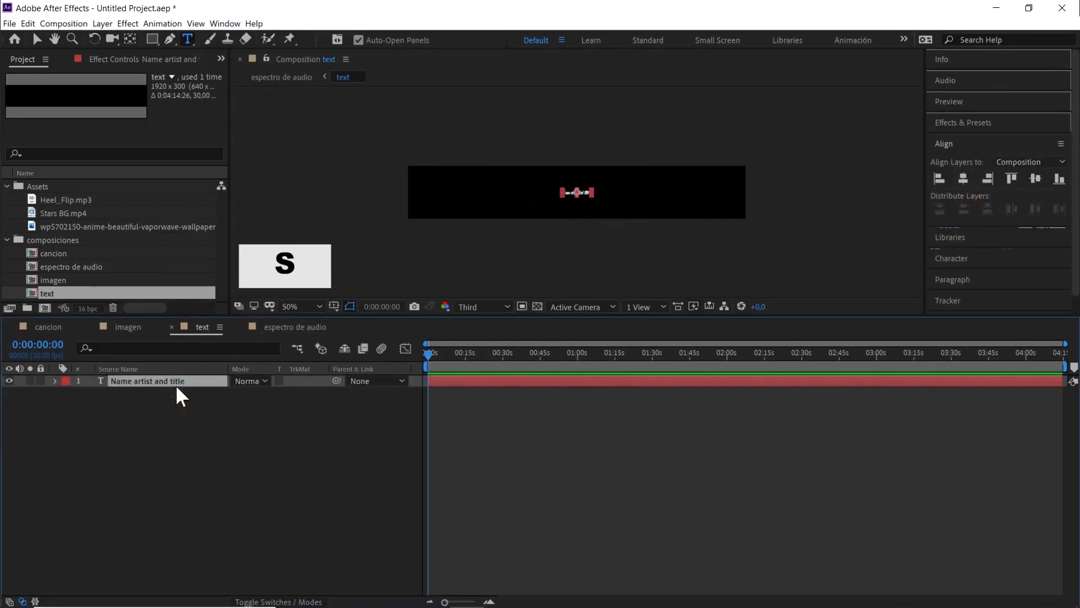
{"action": "left_click_drag", "start_coordinate": [267, 392], "coordinate": [795, 447]}
{"action": "left_click", "coordinate": [762, 443]}
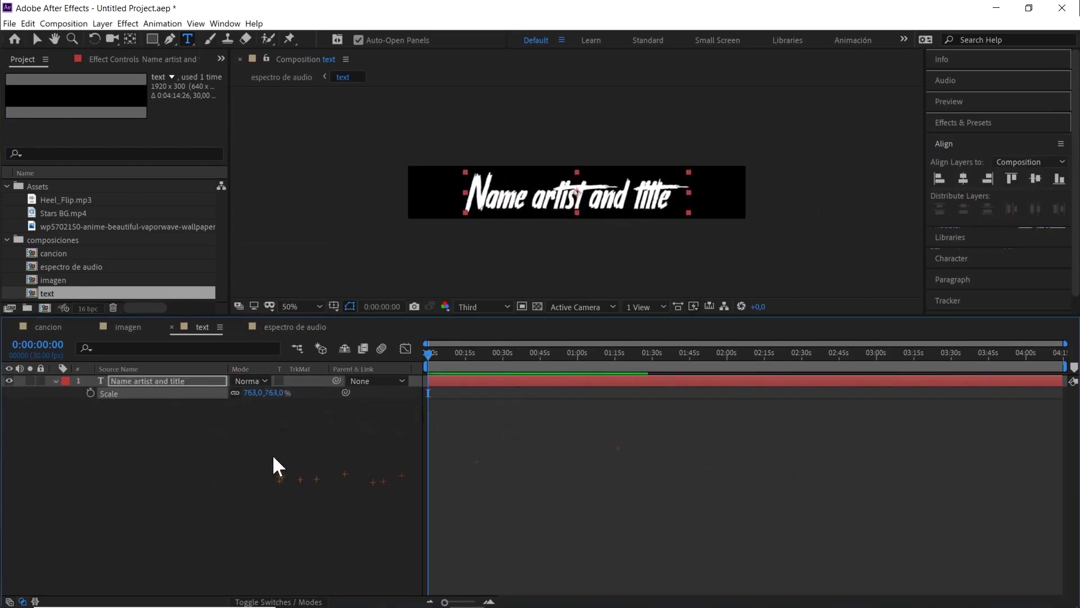
{"action": "left_click", "coordinate": [476, 306]}
{"action": "left_click", "coordinate": [481, 334]}
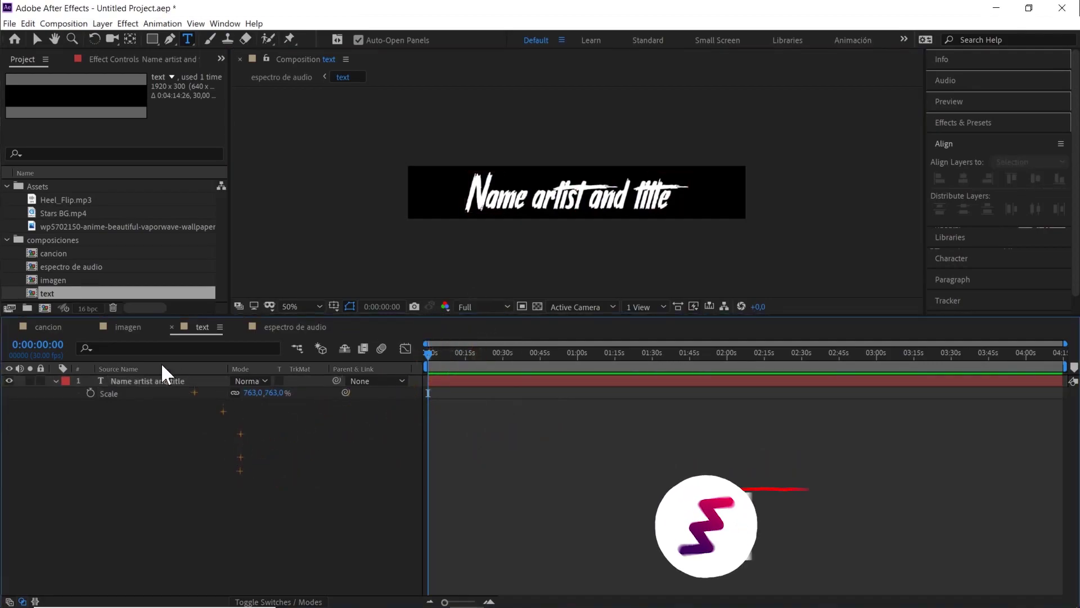
- Open the imagen composition from espectro de audio and add the vaporwave wallpaper image to it as a layer
{"action": "left_click", "coordinate": [309, 326]}
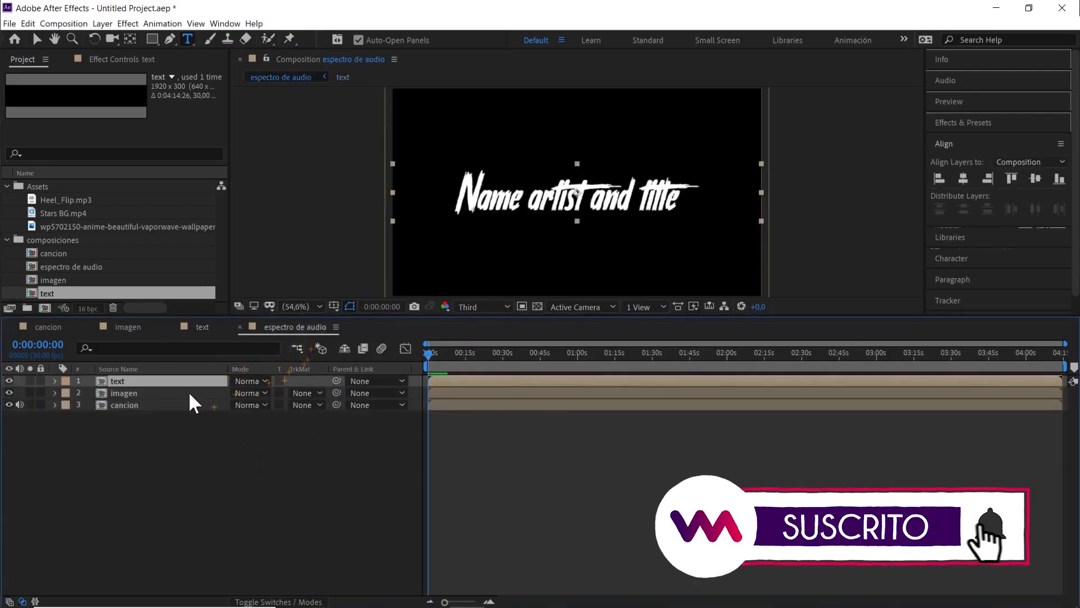
{"action": "double_click", "coordinate": [130, 393]}
{"action": "left_click_drag", "start_coordinate": [72, 231], "coordinate": [157, 428]}
{"action": "key", "text": "comma"}
{"action": "left_click", "coordinate": [41, 36]}
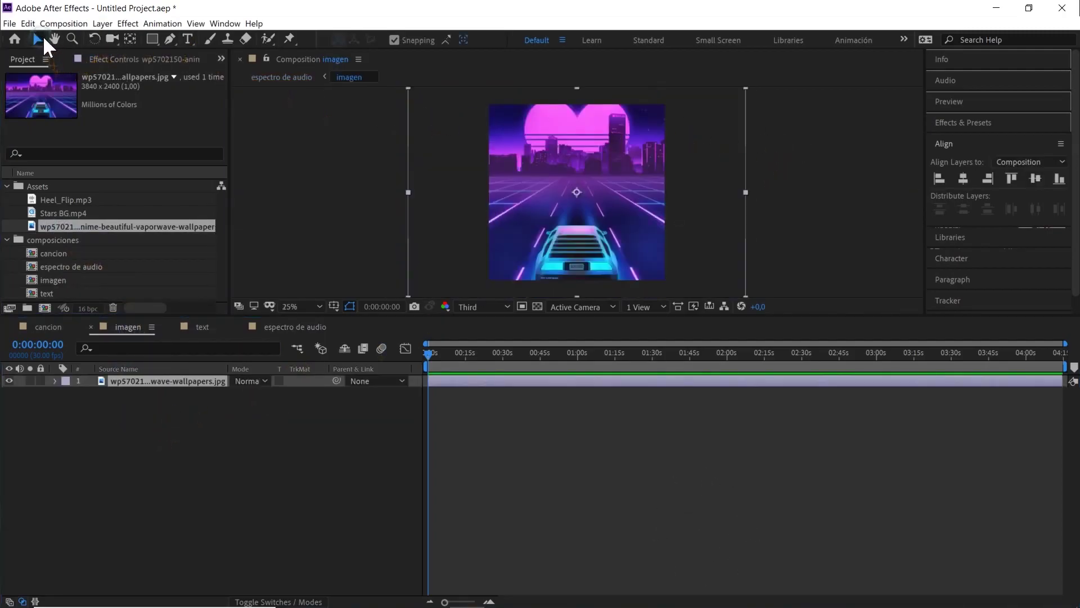
- Check the imagen composition's width and height settings and scale the wallpaper down so it just covers the square frame
{"action": "left_click", "coordinate": [64, 24]}
{"action": "left_click", "coordinate": [71, 53]}
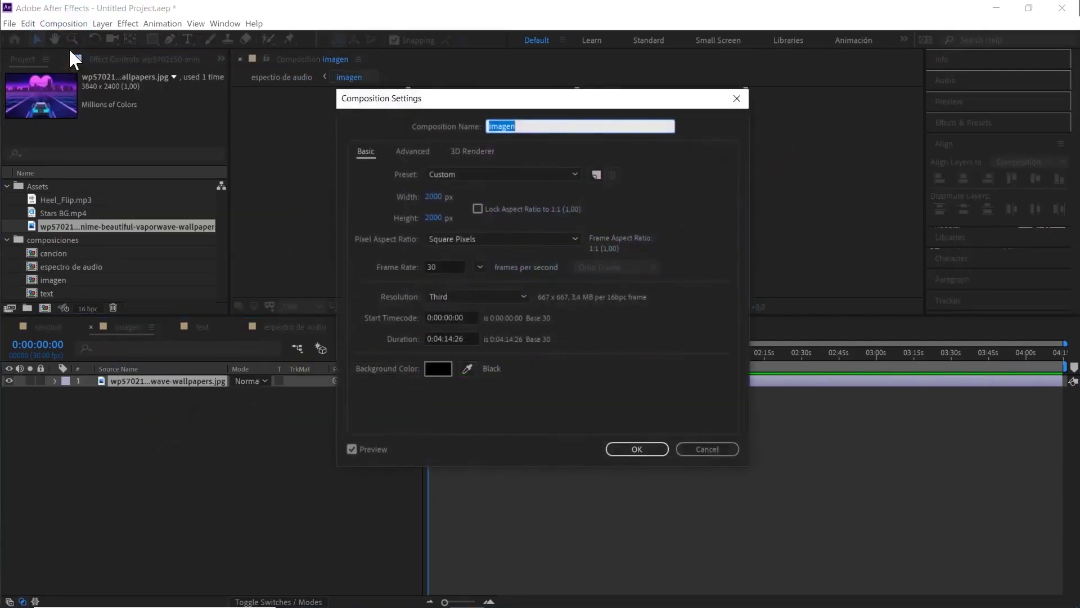
{"action": "left_click", "coordinate": [434, 197]}
{"action": "left_click", "coordinate": [437, 217]}
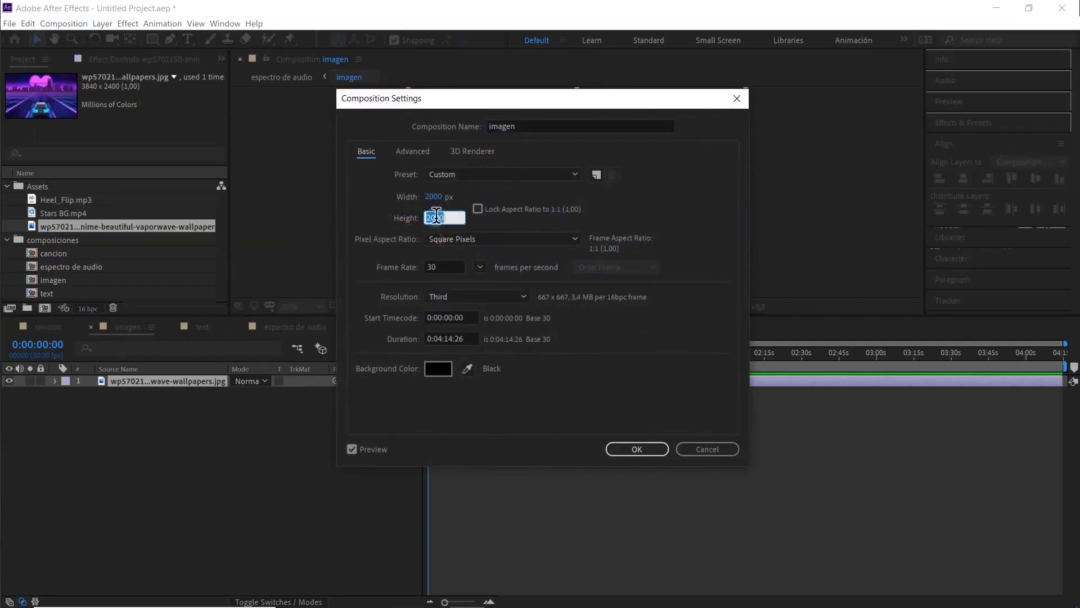
{"action": "left_click", "coordinate": [661, 450]}
{"action": "left_click_drag", "start_coordinate": [747, 191], "coordinate": [722, 192]}
{"action": "left_click", "coordinate": [285, 440]}
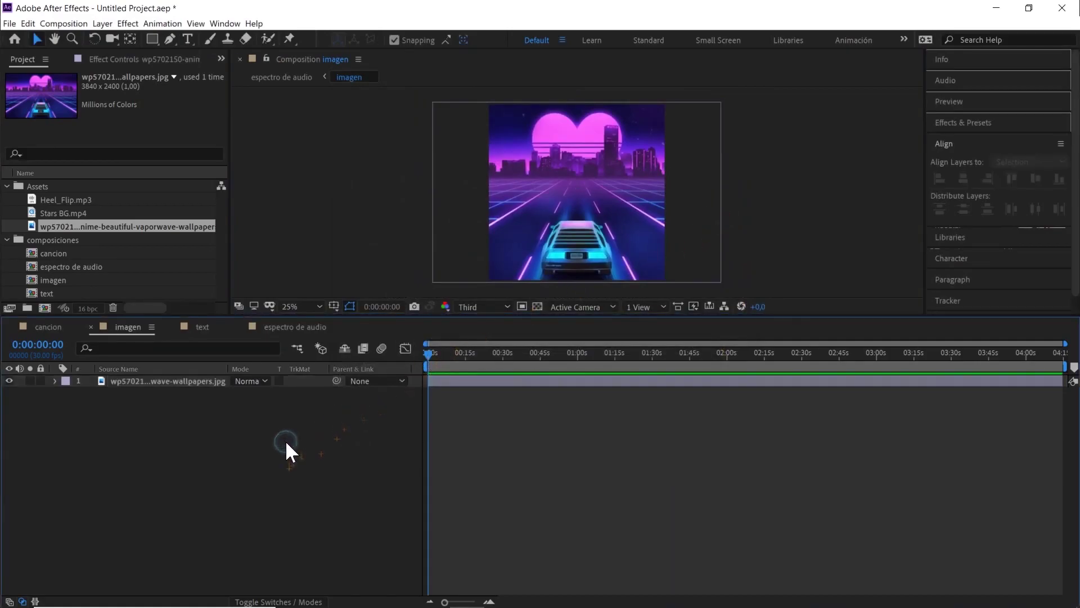
- Return to espectro de audio and convert the cancion layer's audio to keyframes
{"action": "left_click", "coordinate": [305, 326]}
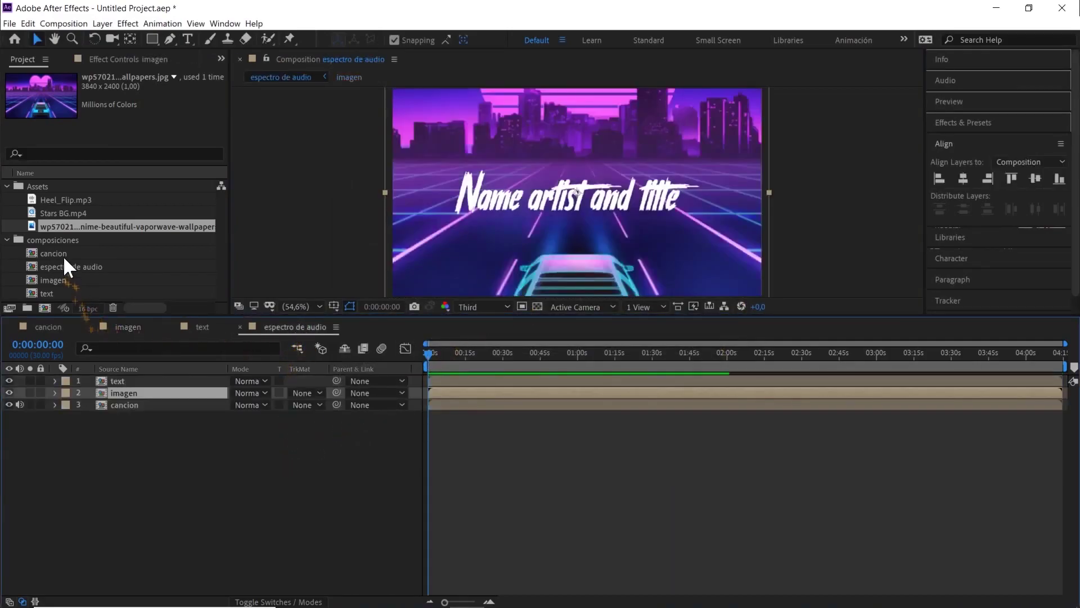
{"action": "left_click", "coordinate": [136, 420]}
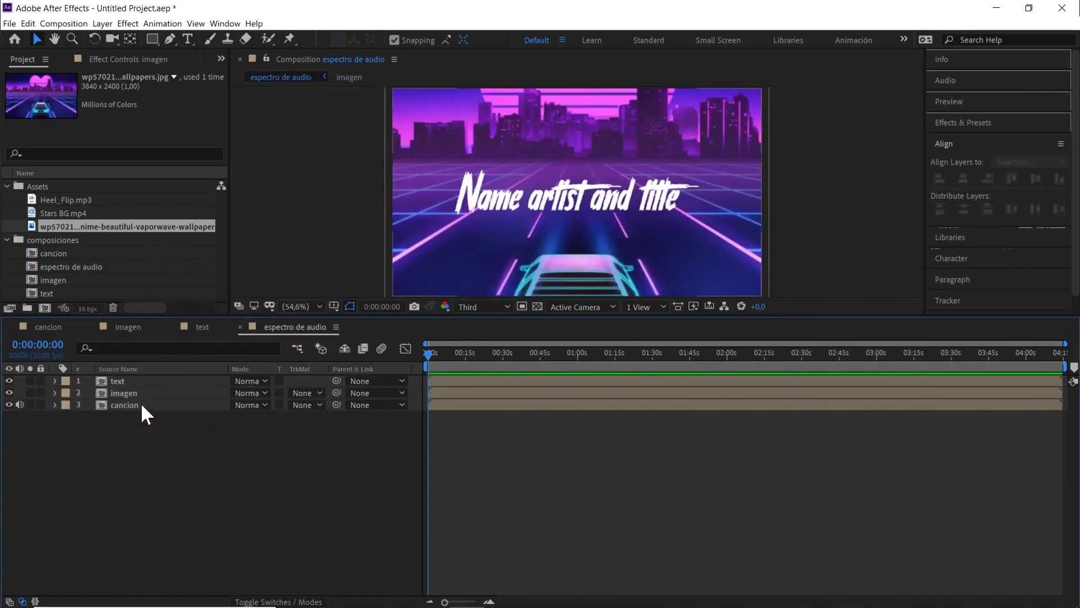
{"action": "right_click", "coordinate": [140, 403]}
{"action": "mouse_move", "coordinate": [254, 273]}
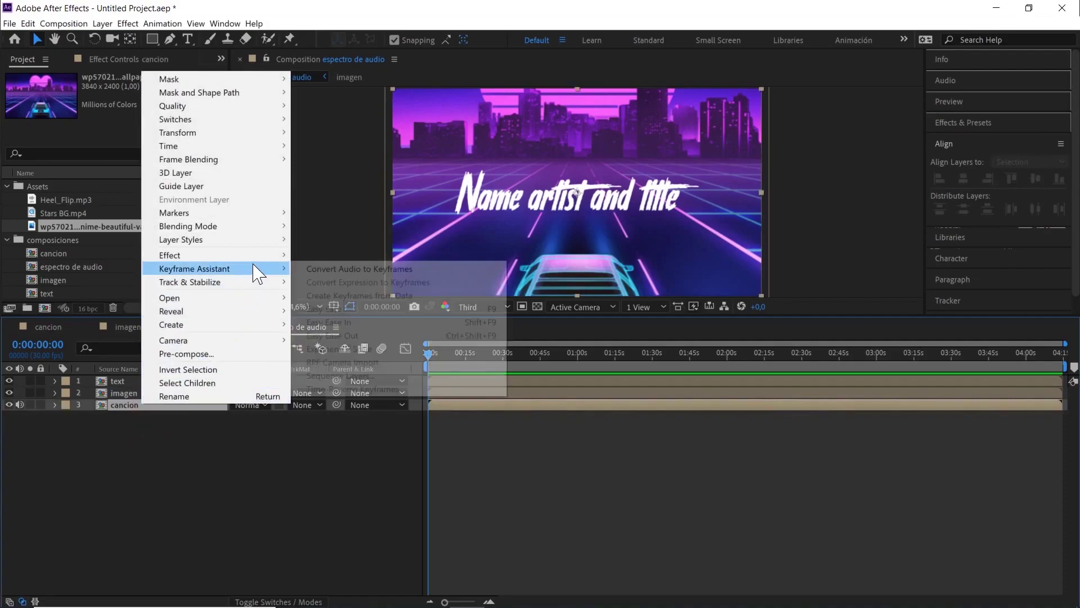
{"action": "left_click", "coordinate": [325, 271]}
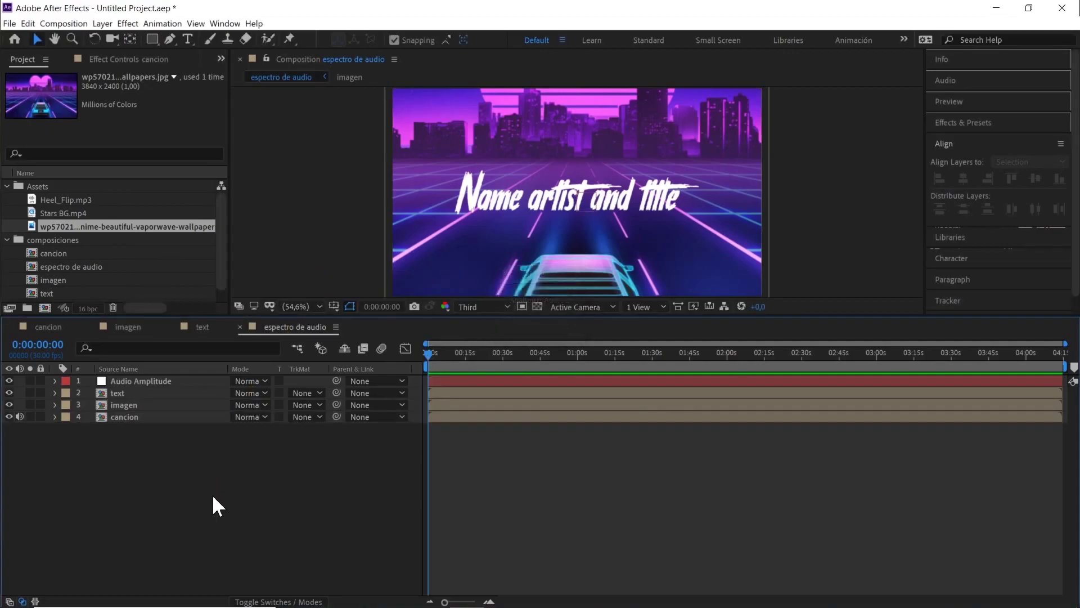
- Reveal the Audio Amplitude layer's keyframed properties and examine the Left, Right and Both Channels slider keyframes
{"action": "left_click", "coordinate": [168, 384]}
{"action": "key", "text": "u"}
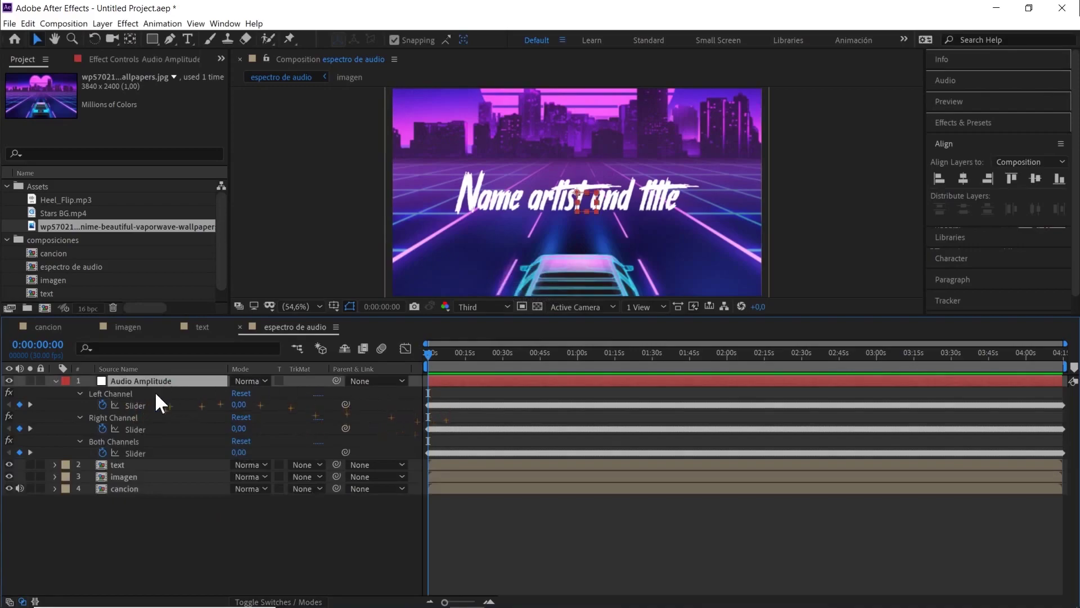
{"action": "left_click", "coordinate": [500, 354]}
{"action": "left_click", "coordinate": [424, 397]}
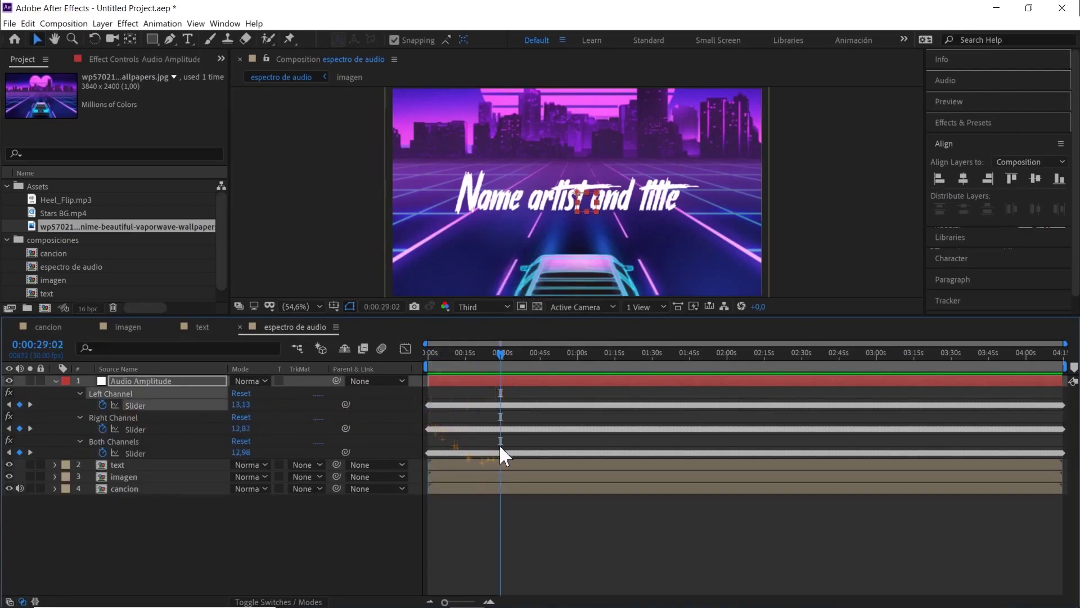
{"action": "left_click_drag", "start_coordinate": [423, 399], "coordinate": [1001, 458]}
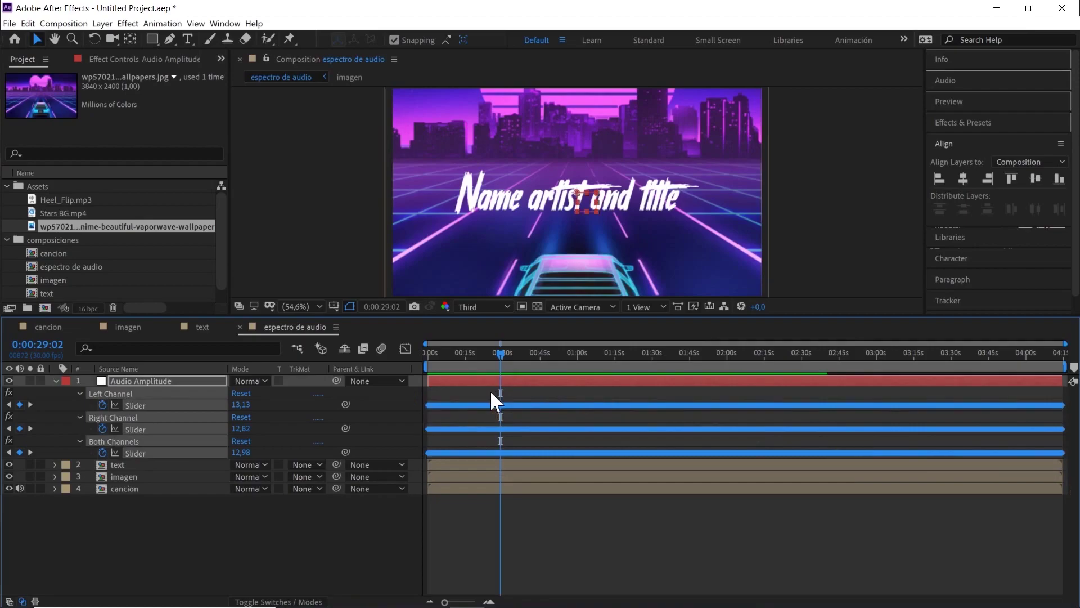
{"action": "left_click_drag", "start_coordinate": [500, 354], "coordinate": [428, 356]}
{"action": "left_click", "coordinate": [401, 412]}
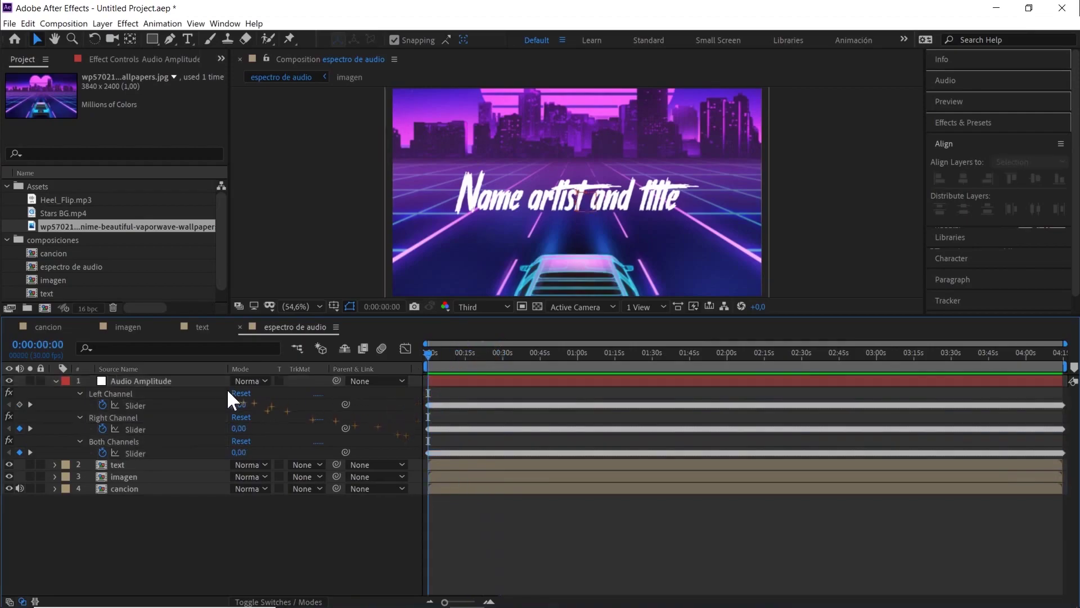
- Delete the Left Channel and Right Channel effects from the Audio Amplitude layer
{"action": "left_click", "coordinate": [125, 394]}
{"action": "key", "text": "Delete"}
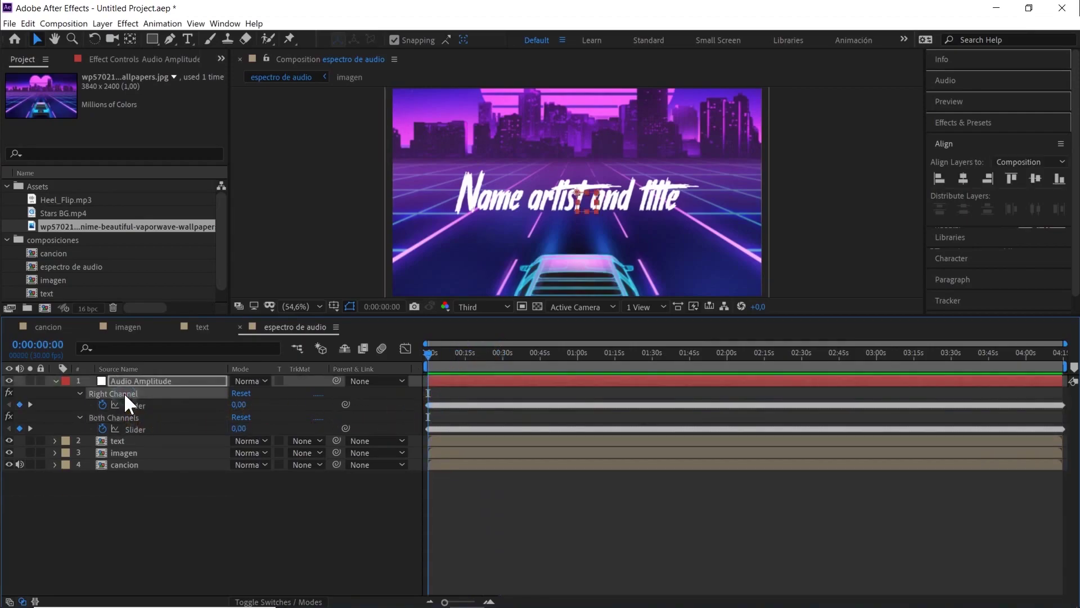
{"action": "key", "text": "Delete"}
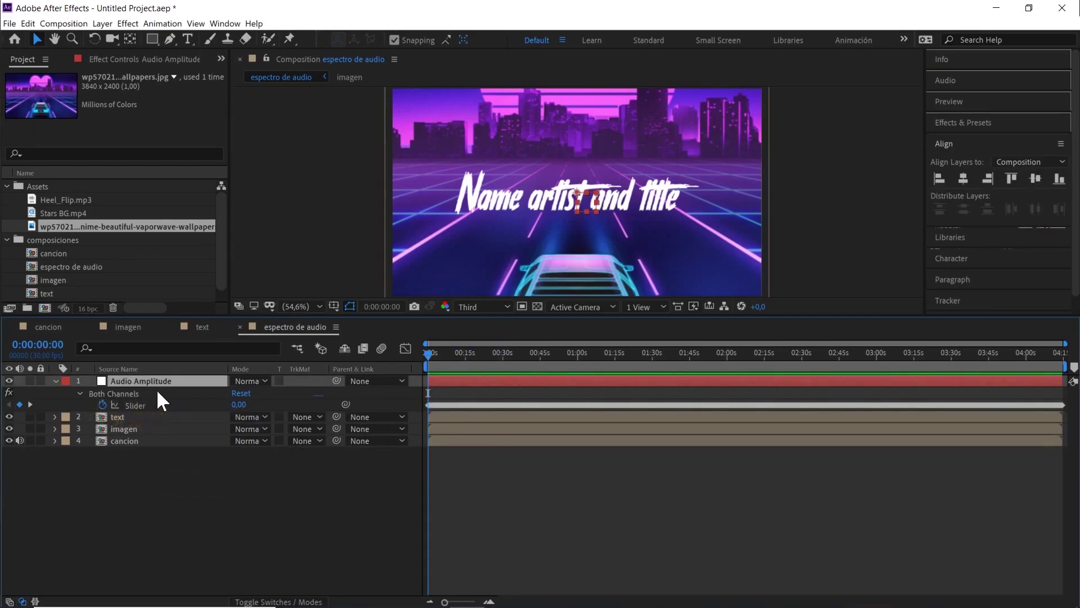
- Add the expression smooth(.1,20) to the Both Channels Slider of the Audio Amplitude layer
{"action": "left_click", "coordinate": [103, 403], "text": "alt"}
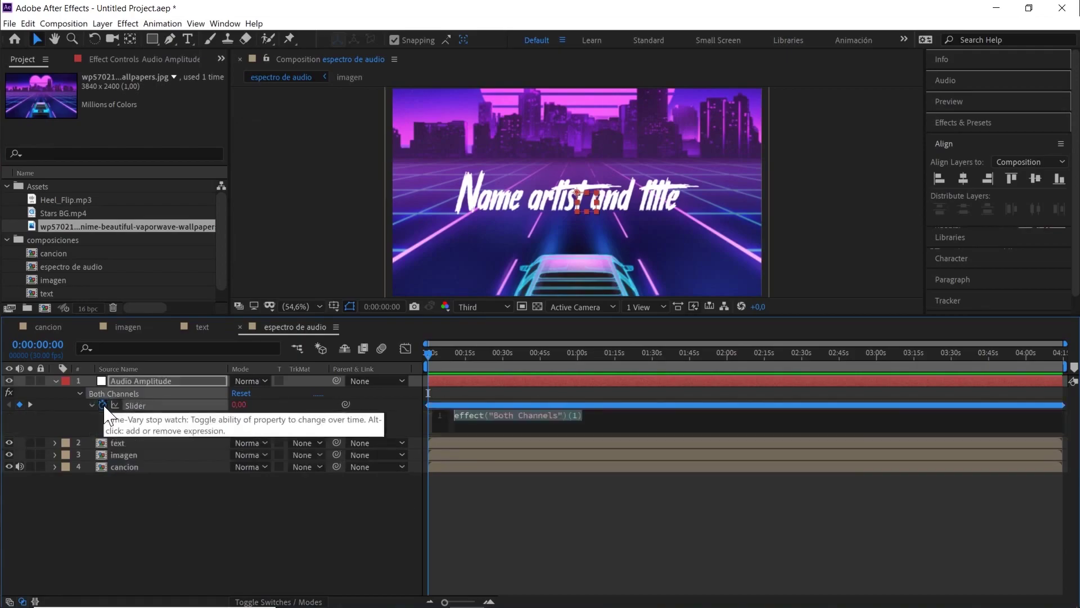
{"action": "type", "text": "smoo"}
{"action": "key", "text": "Return"}
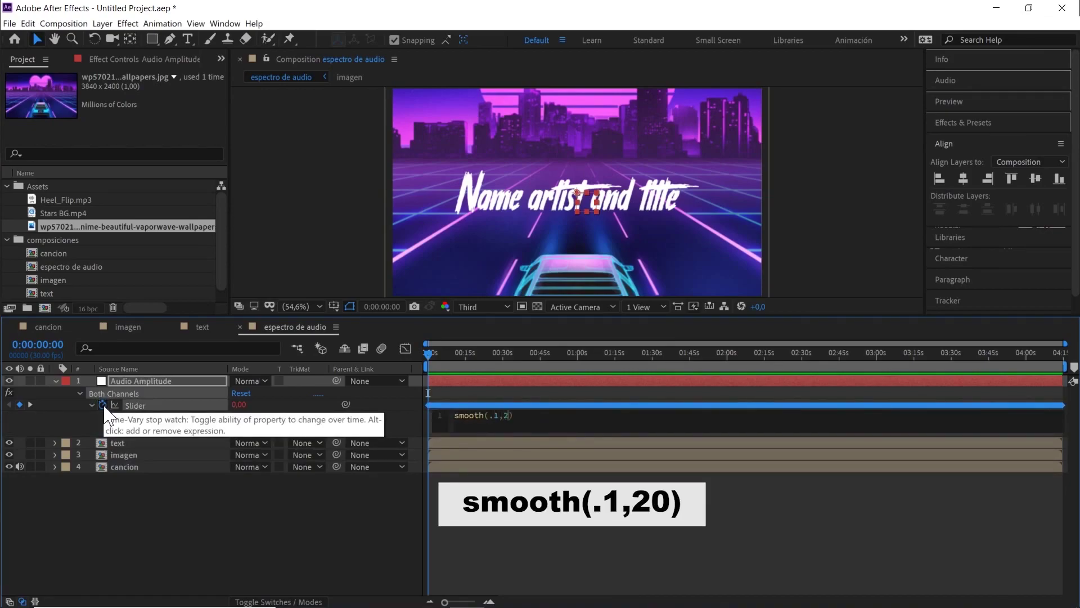
{"action": "left_click", "coordinate": [245, 521]}
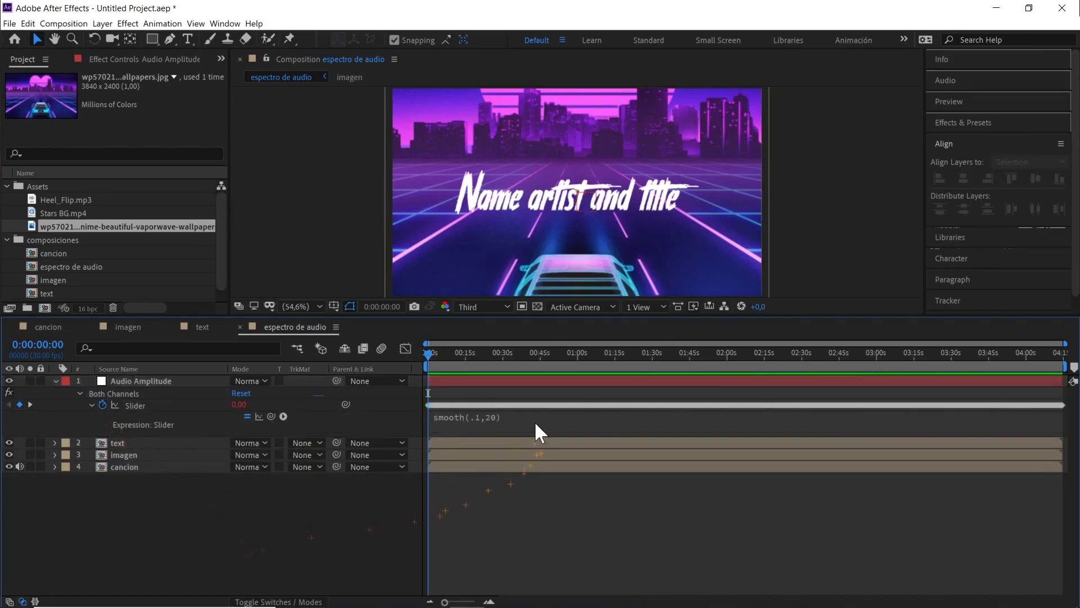
{"action": "left_click", "coordinate": [512, 417]}
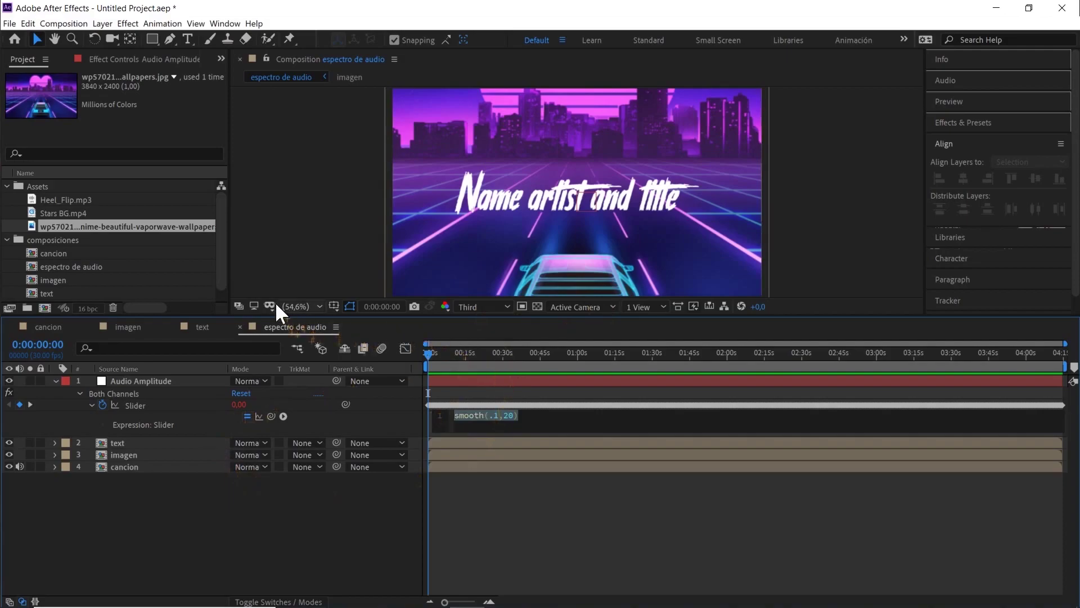
{"action": "left_click", "coordinate": [302, 308]}
{"action": "left_click", "coordinate": [428, 330]}
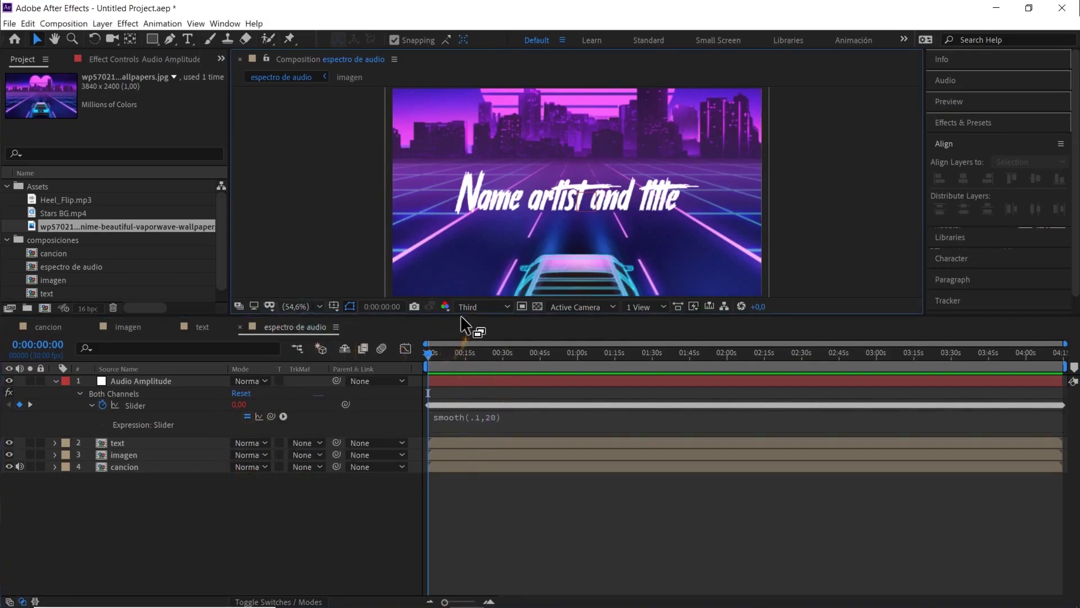
- Add a Scale expression to the imagen layer linked to Audio Amplitude's Both Channels Slider
{"action": "left_click_drag", "start_coordinate": [464, 319], "coordinate": [460, 350]}
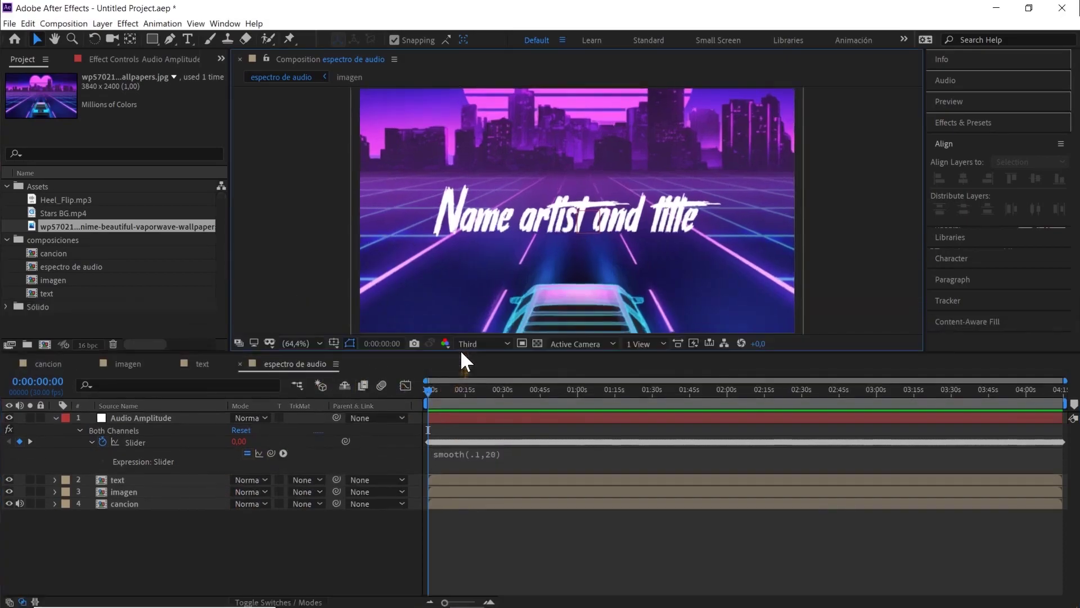
{"action": "scroll", "coordinate": [498, 241], "scroll_direction": "down", "scroll_amount": 3}
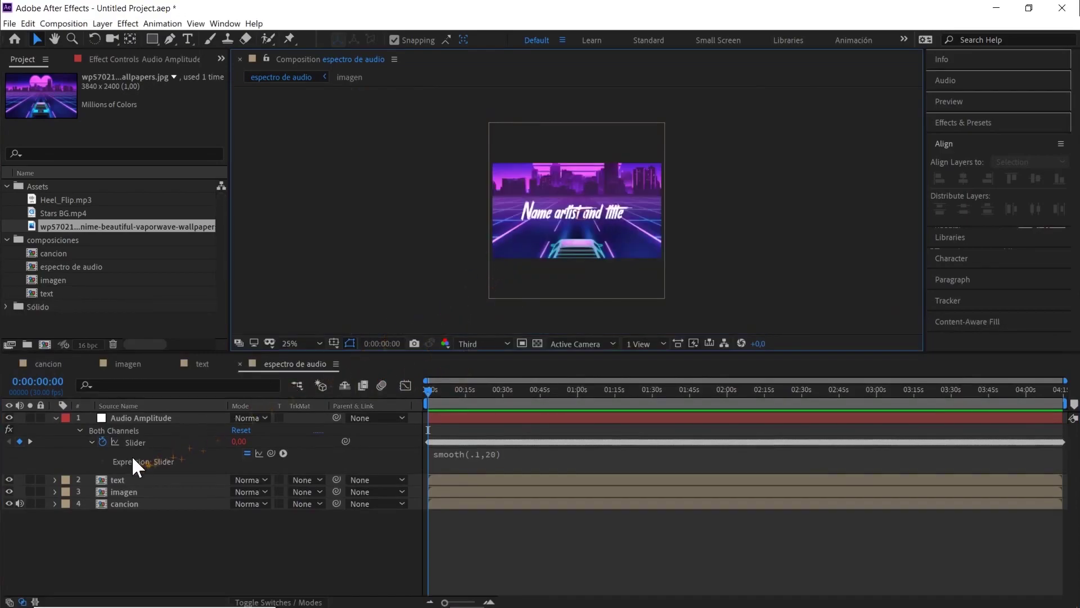
{"action": "left_click", "coordinate": [127, 491]}
{"action": "key", "text": "s"}
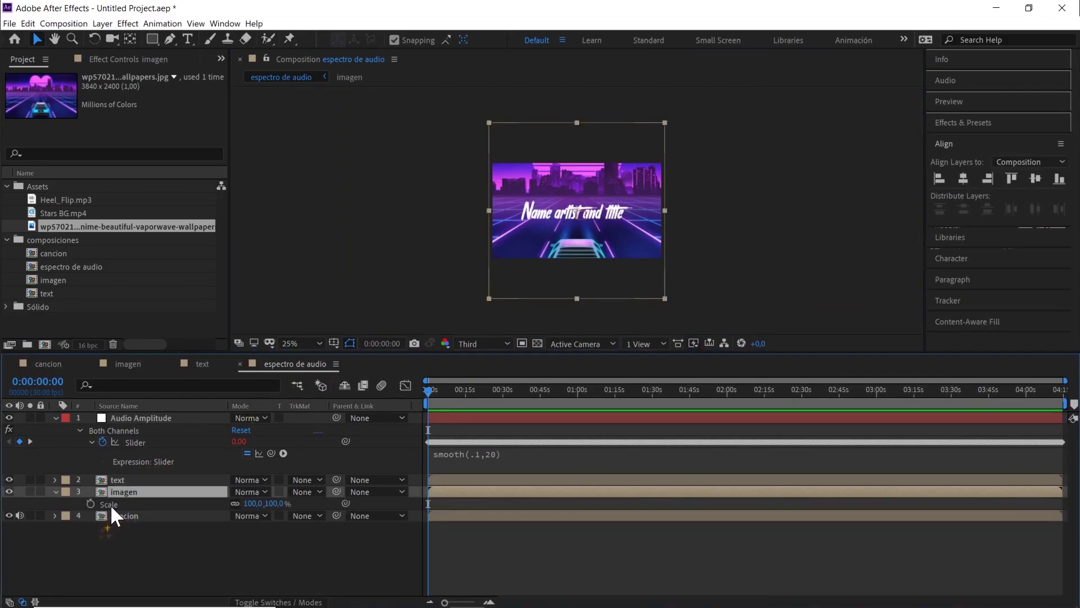
{"action": "left_click", "coordinate": [91, 504], "text": "alt"}
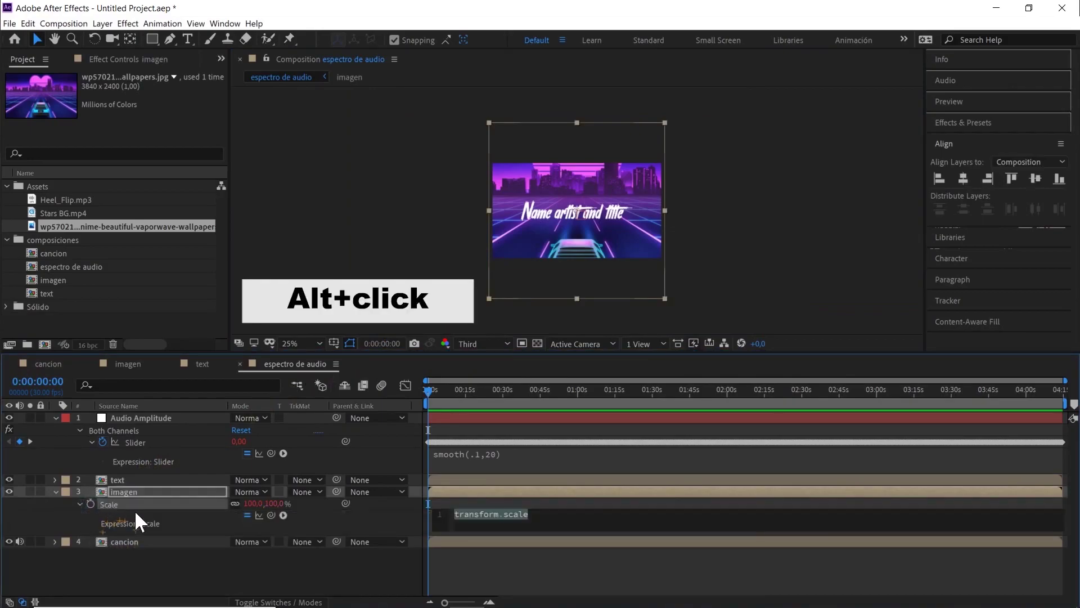
{"action": "left_click_drag", "start_coordinate": [271, 515], "coordinate": [150, 444]}
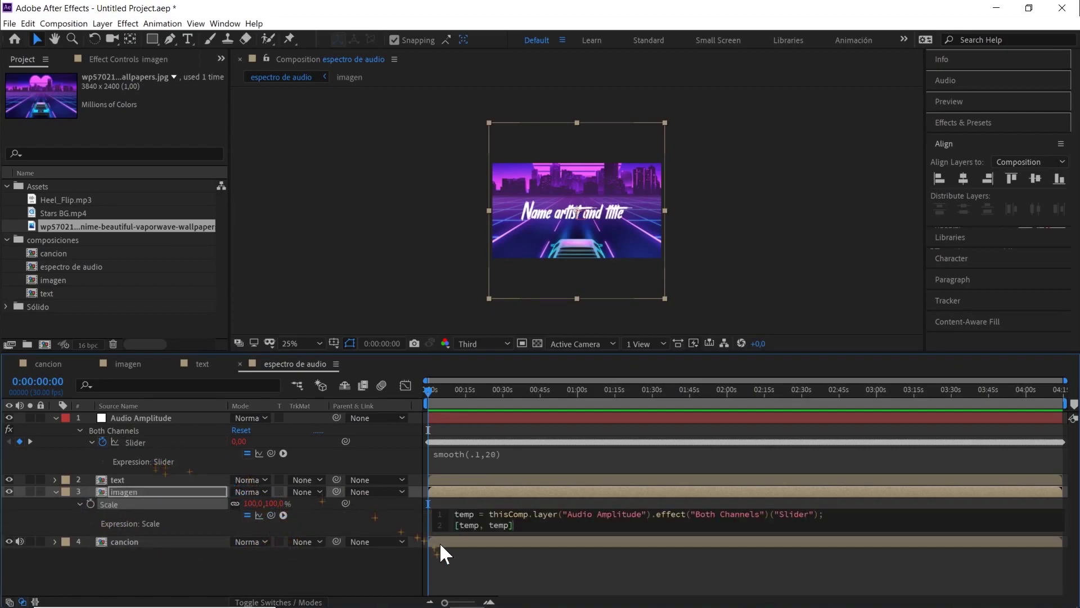
{"action": "left_click", "coordinate": [389, 566]}
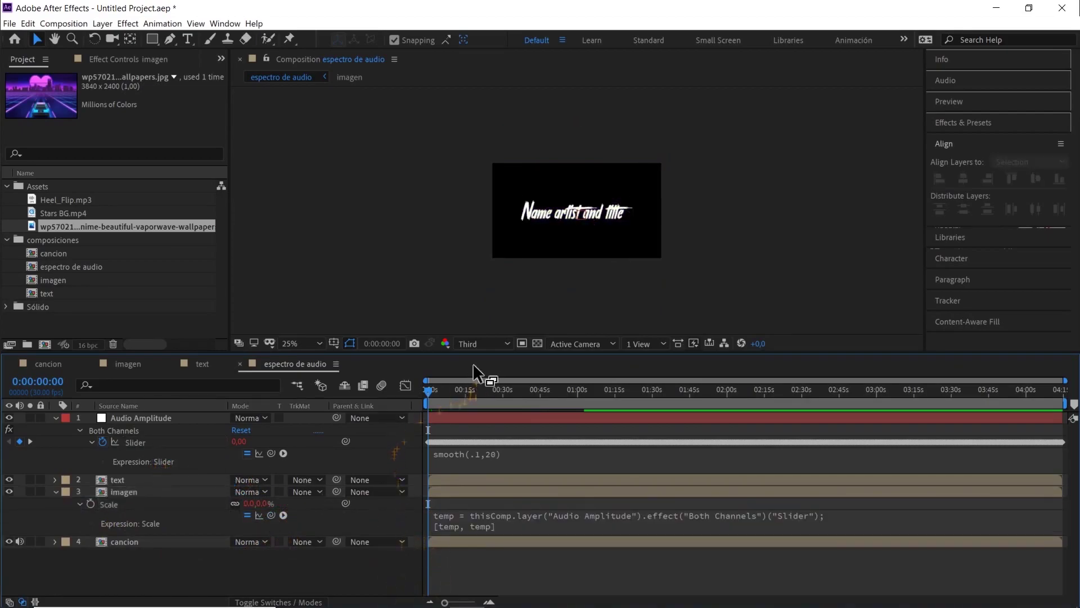
- Preview the audio-driven image scaling at Quarter resolution and move the current time to 0:00:47:13
{"action": "left_click", "coordinate": [482, 343]}
{"action": "left_click", "coordinate": [482, 423]}
{"action": "left_click", "coordinate": [308, 345]}
{"action": "left_click", "coordinate": [340, 270]}
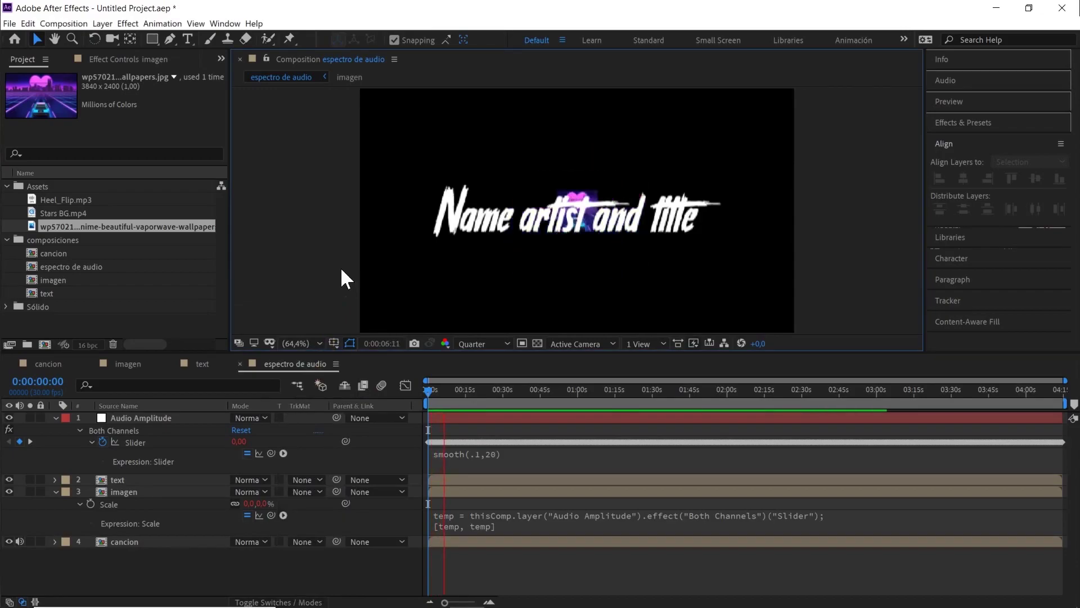
{"action": "key", "text": "space"}
{"action": "left_click_drag", "start_coordinate": [461, 397], "coordinate": [545, 399]}
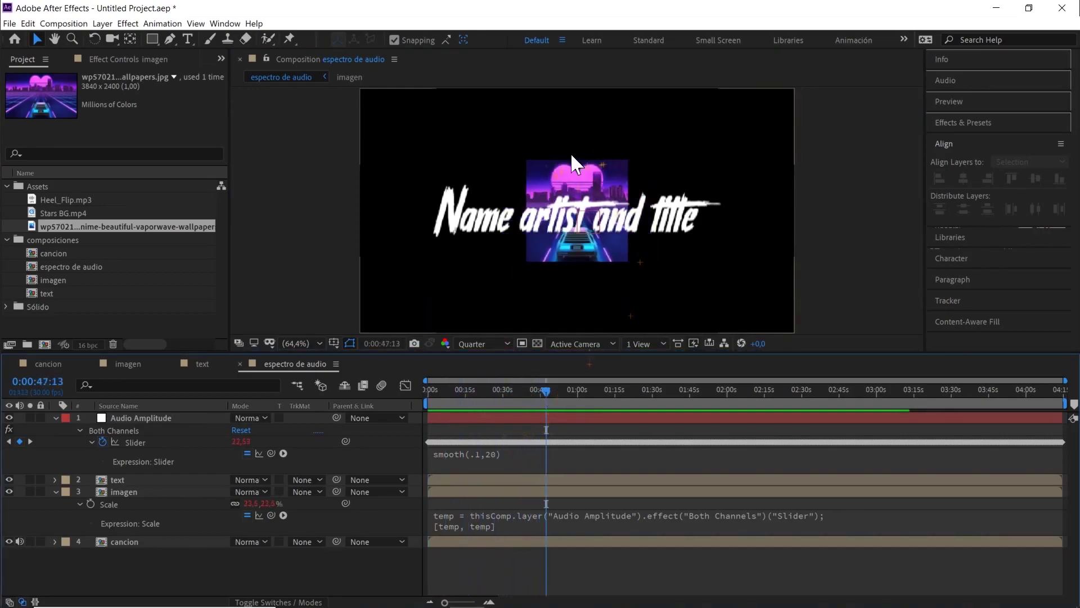
- Scale down the text layer, show the title/action safe guides and move the text above the image near the frame's upper edge
{"action": "left_click", "coordinate": [150, 480]}
{"action": "left_click_drag", "start_coordinate": [794, 245], "coordinate": [748, 227]}
{"action": "left_click", "coordinate": [334, 343]}
{"action": "left_click", "coordinate": [353, 354]}
{"action": "left_click_drag", "start_coordinate": [581, 208], "coordinate": [580, 121]}
{"action": "scroll", "coordinate": [597, 128], "scroll_direction": "up", "scroll_amount": 1}
{"action": "left_click_drag", "start_coordinate": [548, 180], "coordinate": [560, 263]}
- Set the viewer resolution to Full and fine-tune the text layer's position against the guides
{"action": "left_click", "coordinate": [472, 343]}
{"action": "left_click", "coordinate": [480, 372]}
{"action": "scroll", "coordinate": [595, 195], "scroll_direction": "up", "scroll_amount": 4}
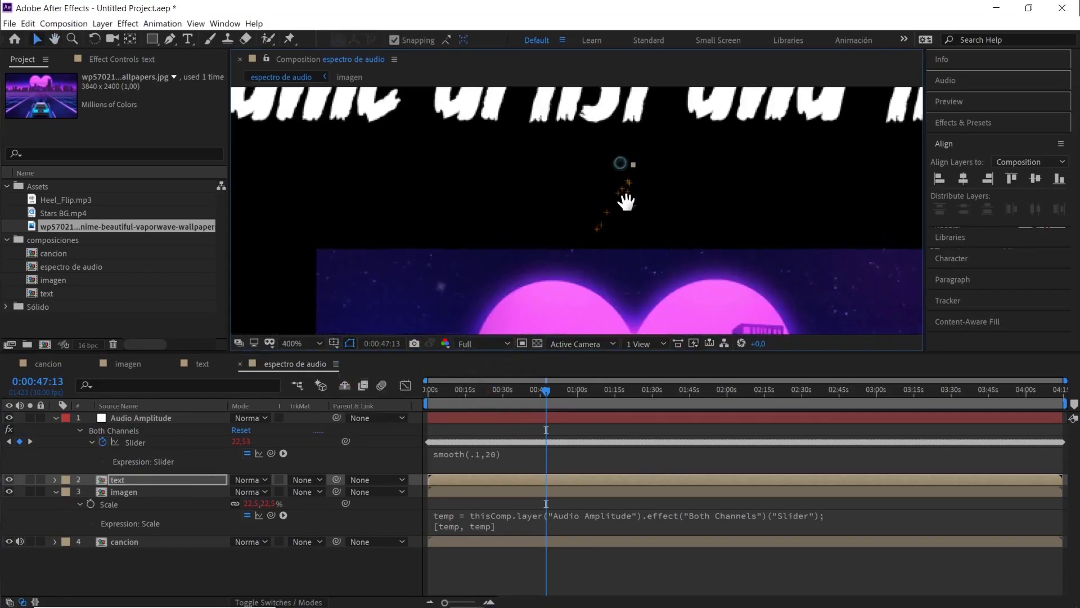
{"action": "left_click_drag", "start_coordinate": [624, 189], "coordinate": [633, 324]}
{"action": "mouse_move", "coordinate": [667, 172]}
{"action": "left_mouse_down"}
{"action": "mouse_move", "coordinate": [661, 247]}
{"action": "mouse_move", "coordinate": [657, 171]}
{"action": "left_mouse_up"}
{"action": "scroll", "coordinate": [662, 182], "scroll_direction": "down", "scroll_amount": 2}
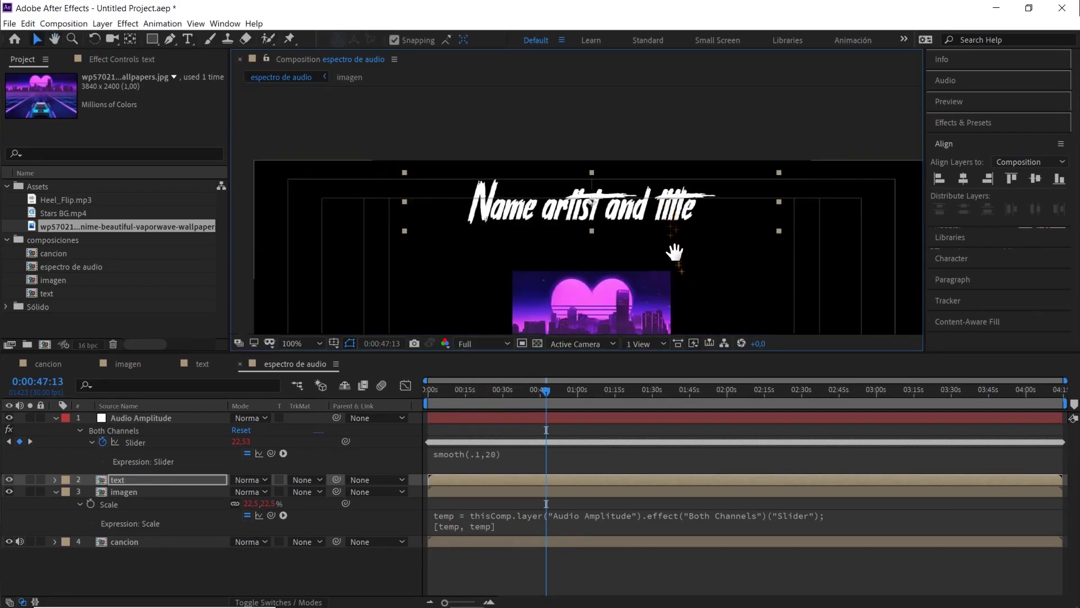
- Preview the composition from 0:00:47:13 and enlarge the timeline area
{"action": "left_click_drag", "start_coordinate": [673, 254], "coordinate": [663, 137]}
{"action": "scroll", "coordinate": [663, 180], "scroll_direction": "down", "scroll_amount": 1}
{"action": "key", "text": "space"}
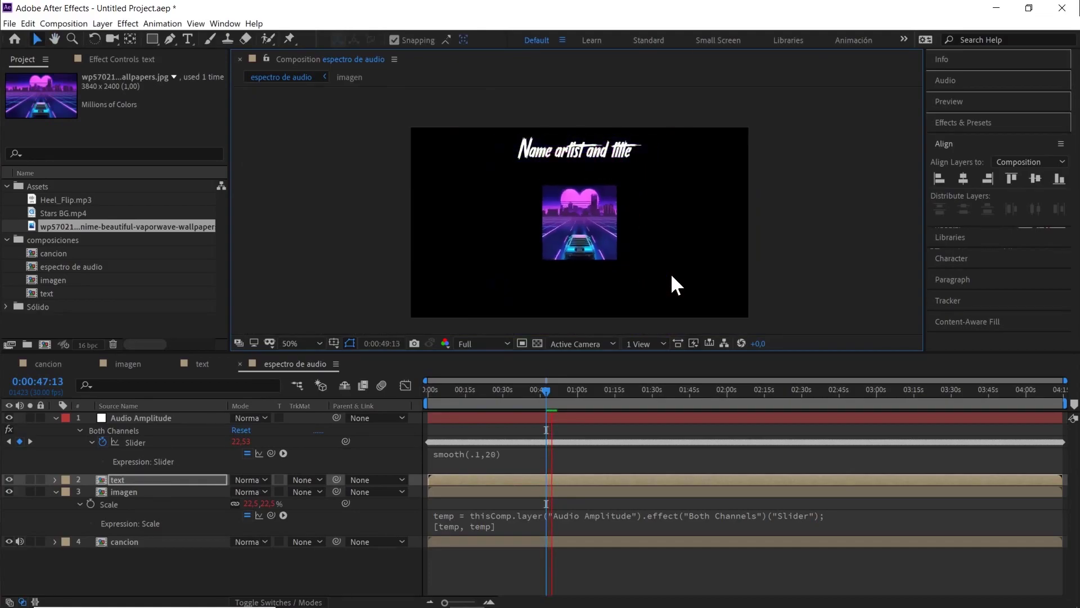
{"action": "left_click_drag", "start_coordinate": [546, 352], "coordinate": [559, 280]}
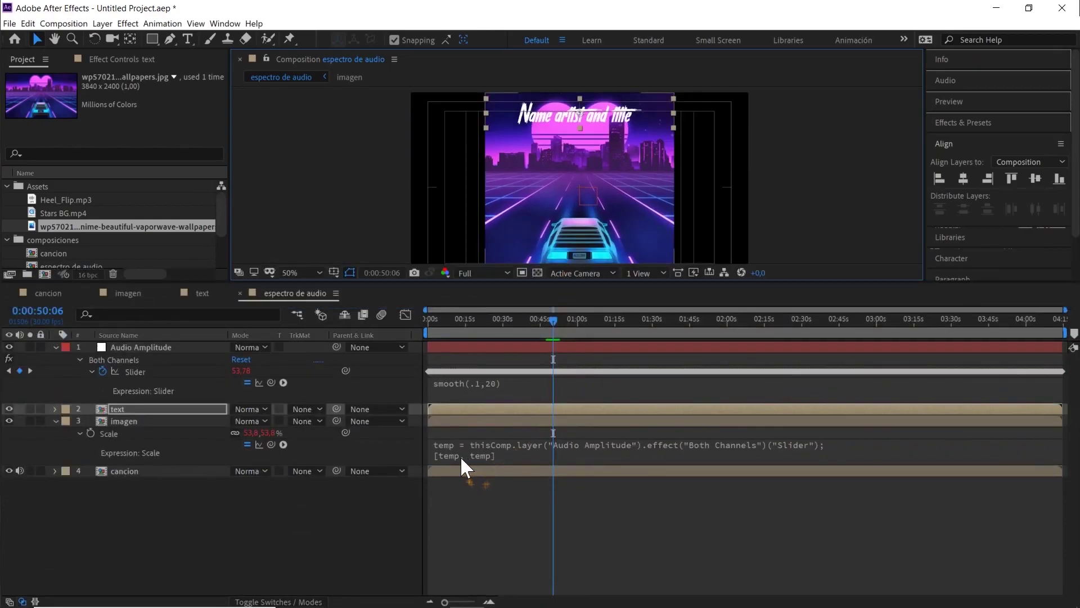
- Change the second line of the imagen layer's Scale expression to [temp+100, temp+100]
{"action": "left_click", "coordinate": [462, 455]}
{"action": "left_click", "coordinate": [481, 452]}
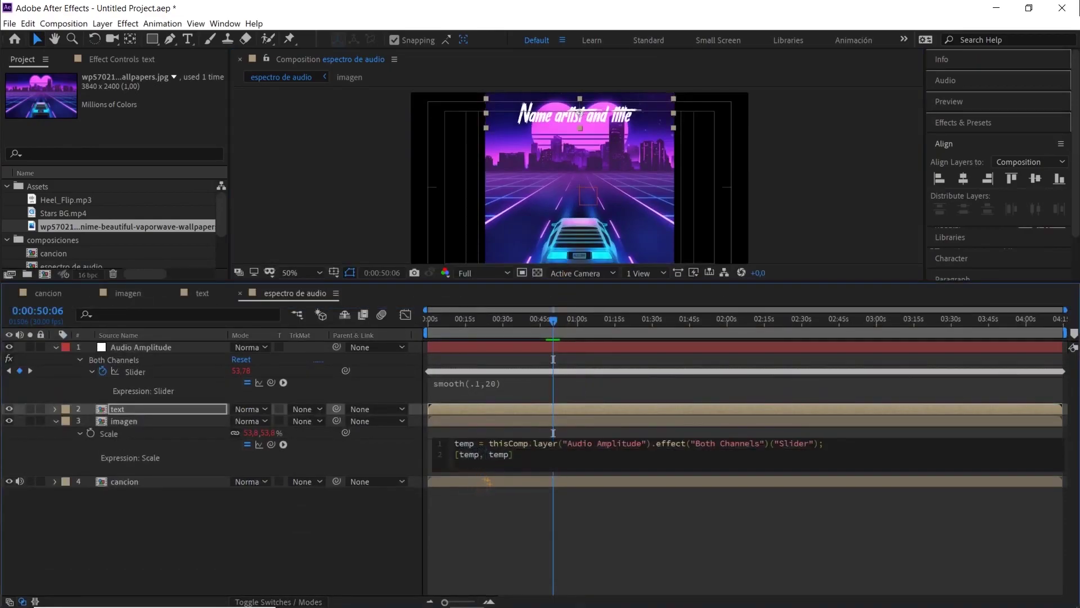
{"action": "type", "text": "+100, temp+100"}
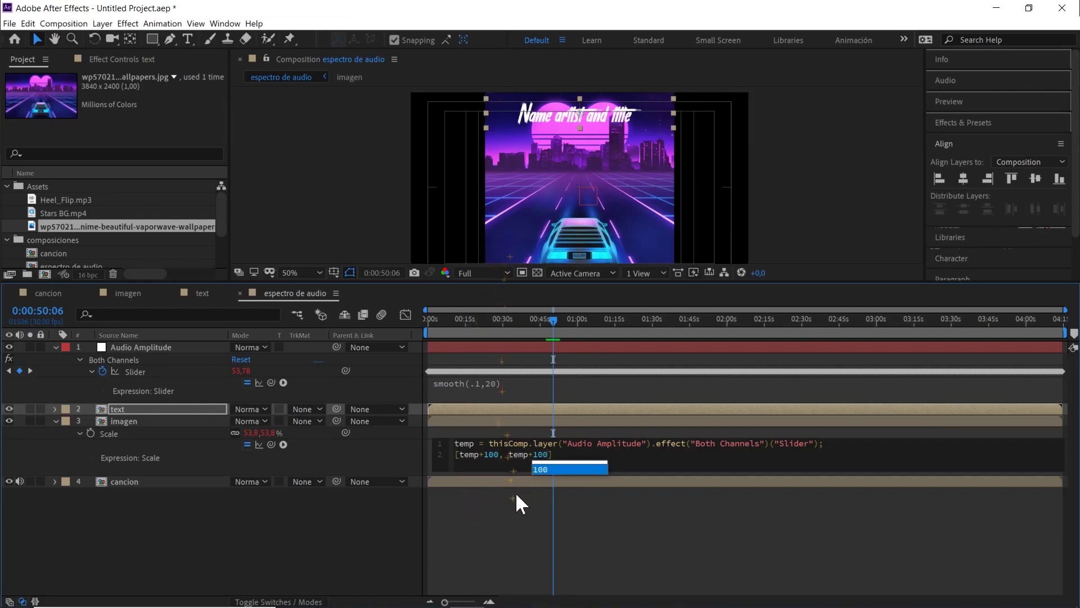
{"action": "left_click", "coordinate": [517, 507]}
- Preview the enlarged image's audio scaling from 0:00:50:06 and move the current time to 0:00:36:21
{"action": "scroll", "coordinate": [594, 224], "scroll_direction": "down", "scroll_amount": 1}
{"action": "scroll", "coordinate": [608, 195], "scroll_direction": "down", "scroll_amount": 2}
{"action": "scroll", "coordinate": [609, 196], "scroll_direction": "up", "scroll_amount": 1}
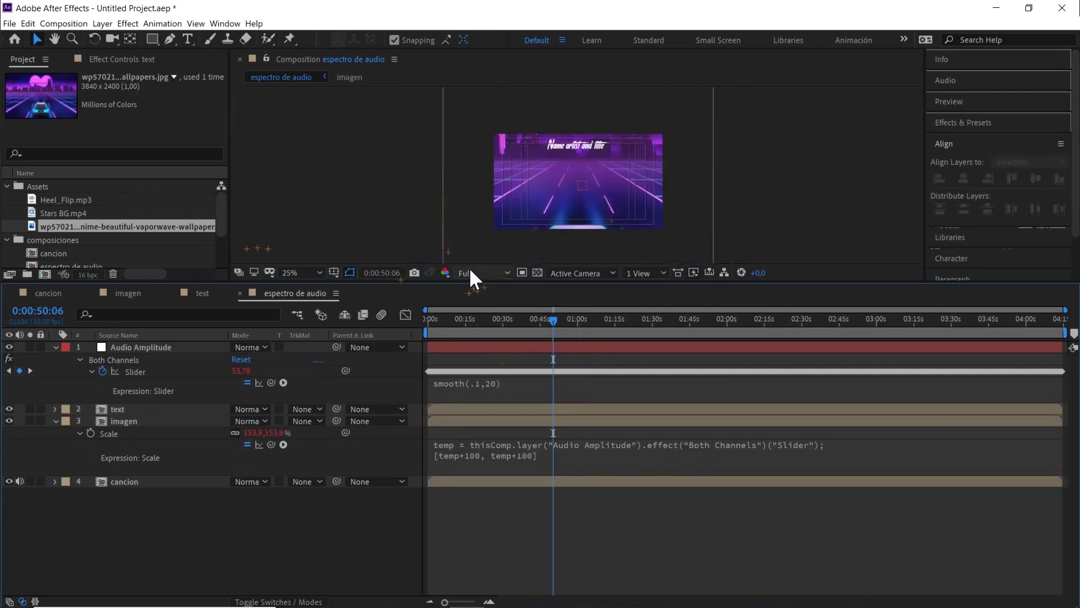
{"action": "key", "text": "space"}
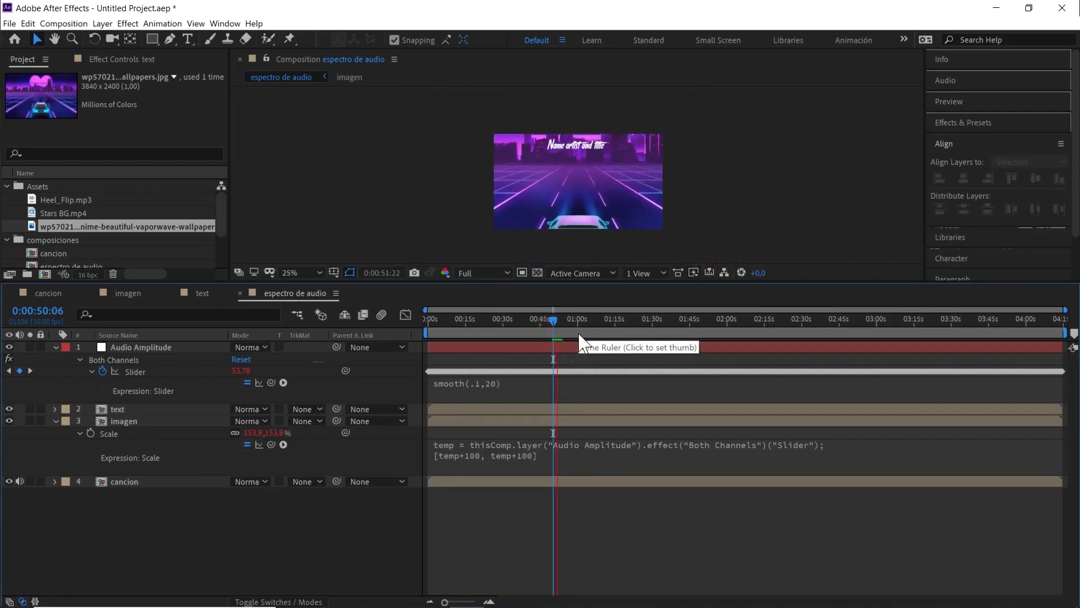
{"action": "key", "text": "space"}
{"action": "left_click", "coordinate": [519, 319]}
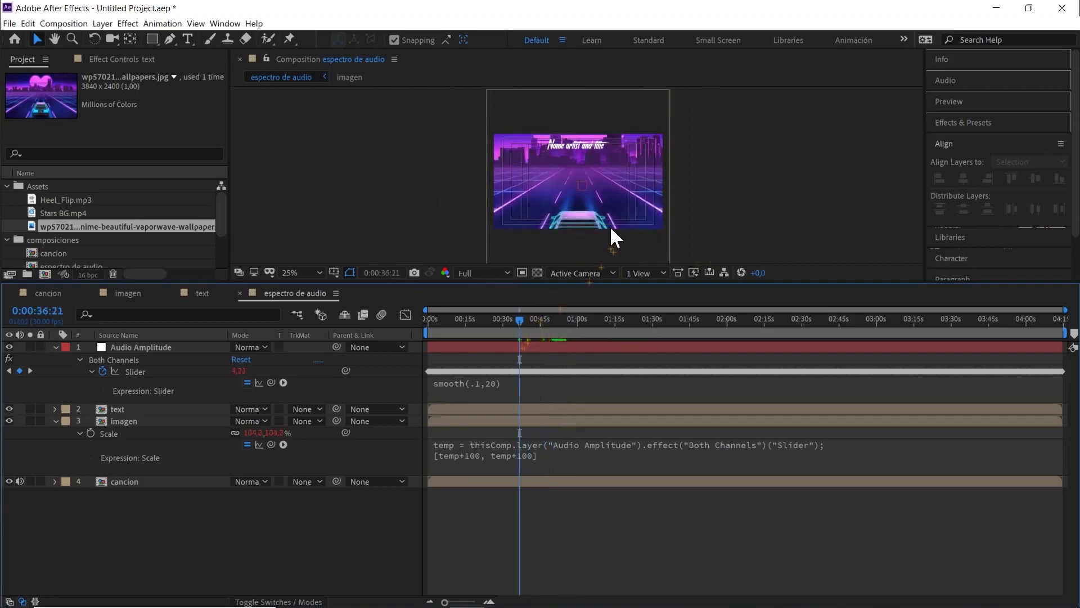
- Append /6 to the imagen layer's Scale expression and preview the composition from 0:00:36:21
{"action": "left_click", "coordinate": [548, 454]}
{"action": "left_click", "coordinate": [562, 454]}
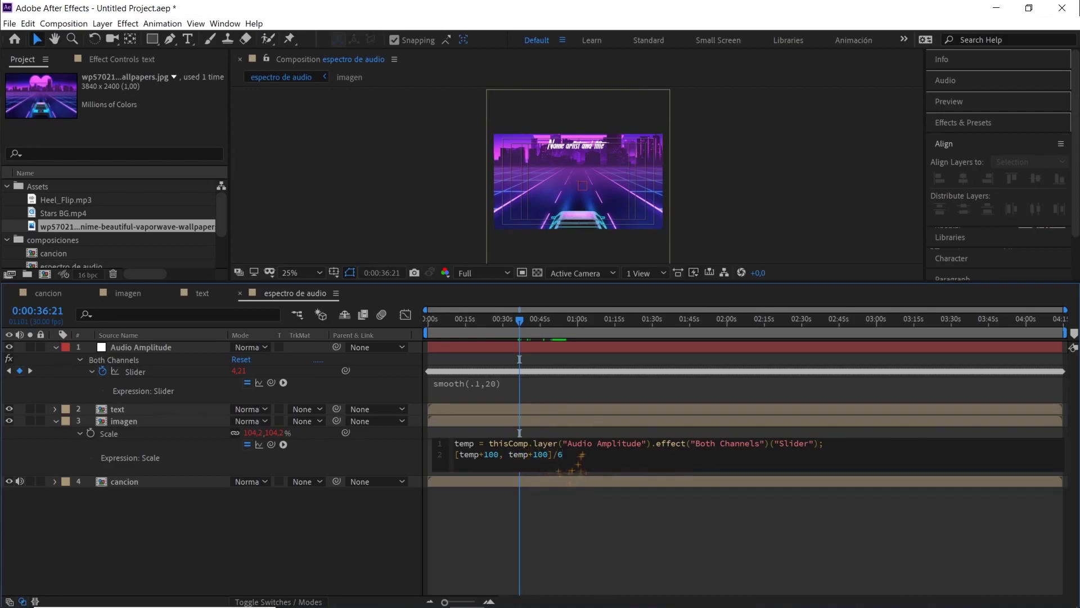
{"action": "left_click", "coordinate": [575, 505]}
{"action": "key", "text": "space"}
{"action": "scroll", "coordinate": [597, 232], "scroll_direction": "up", "scroll_amount": 2}
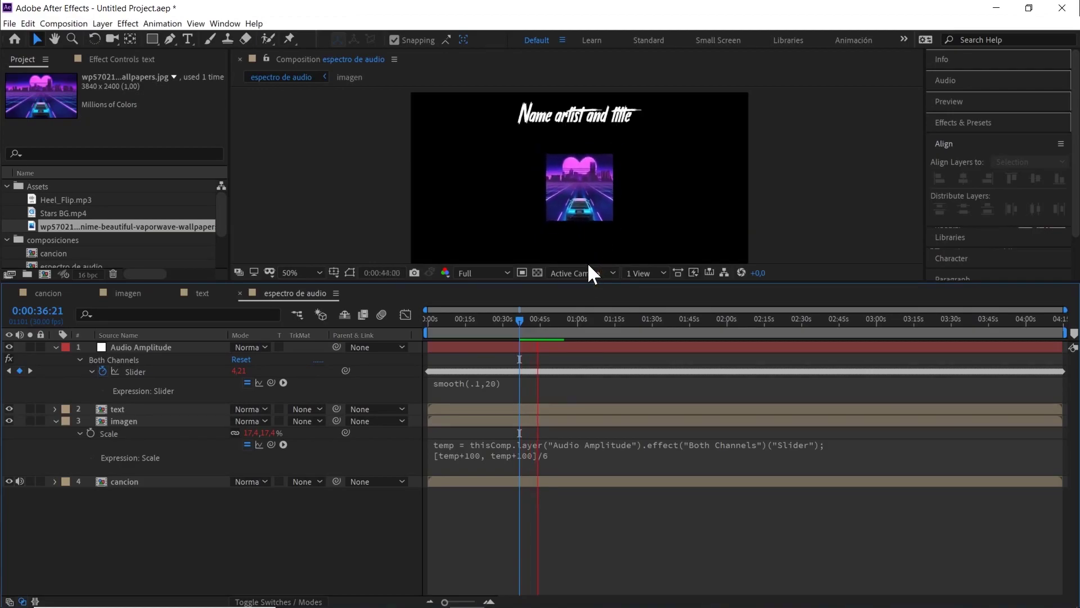
{"action": "key", "text": "space"}
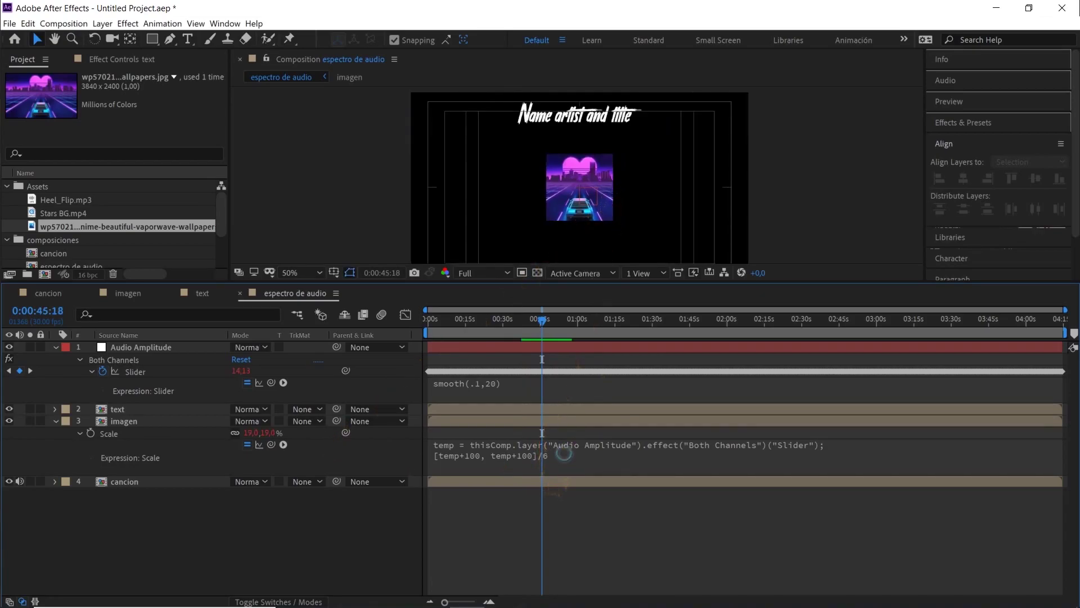
- Append +value to the imagen layer's Scale expression and reduce the layer's scale to 60%
{"action": "left_click", "coordinate": [542, 459]}
{"action": "type", "text": "+value"}
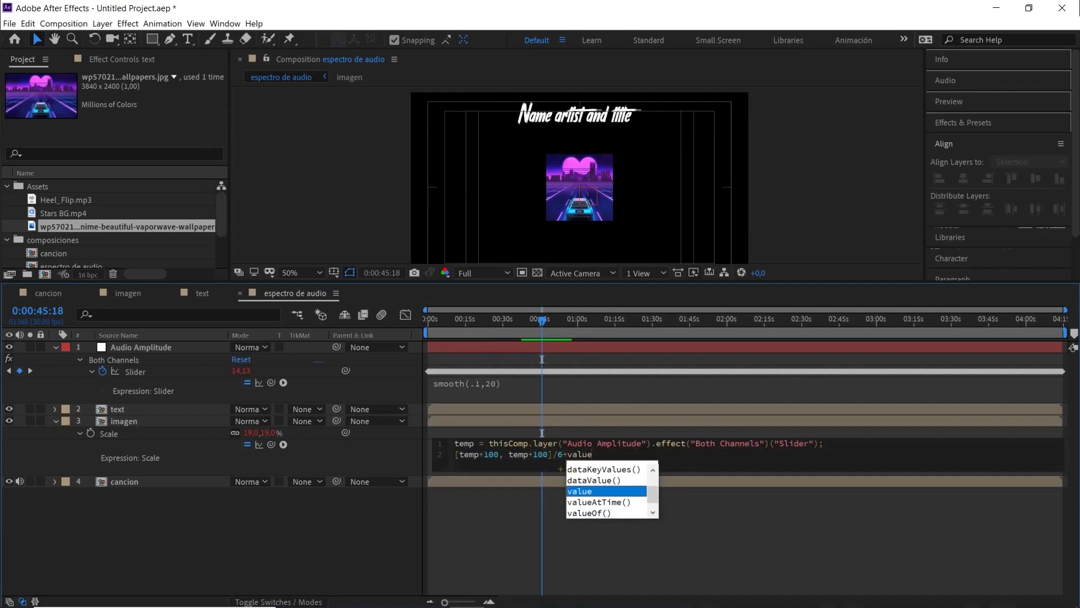
{"action": "left_click", "coordinate": [215, 523]}
{"action": "key", "text": "comma"}
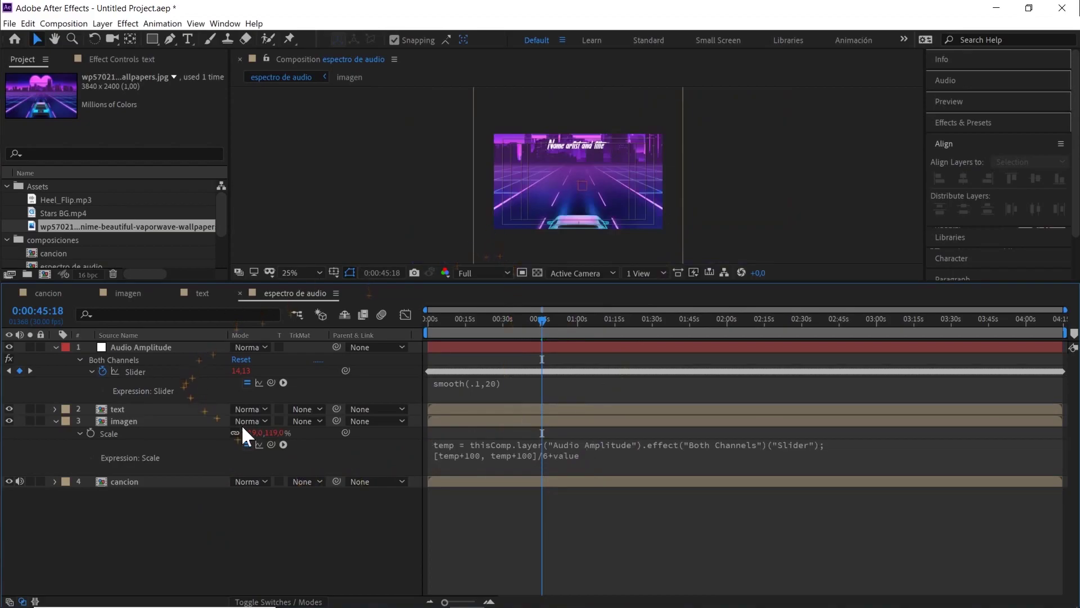
{"action": "left_click_drag", "start_coordinate": [276, 433], "coordinate": [243, 439]}
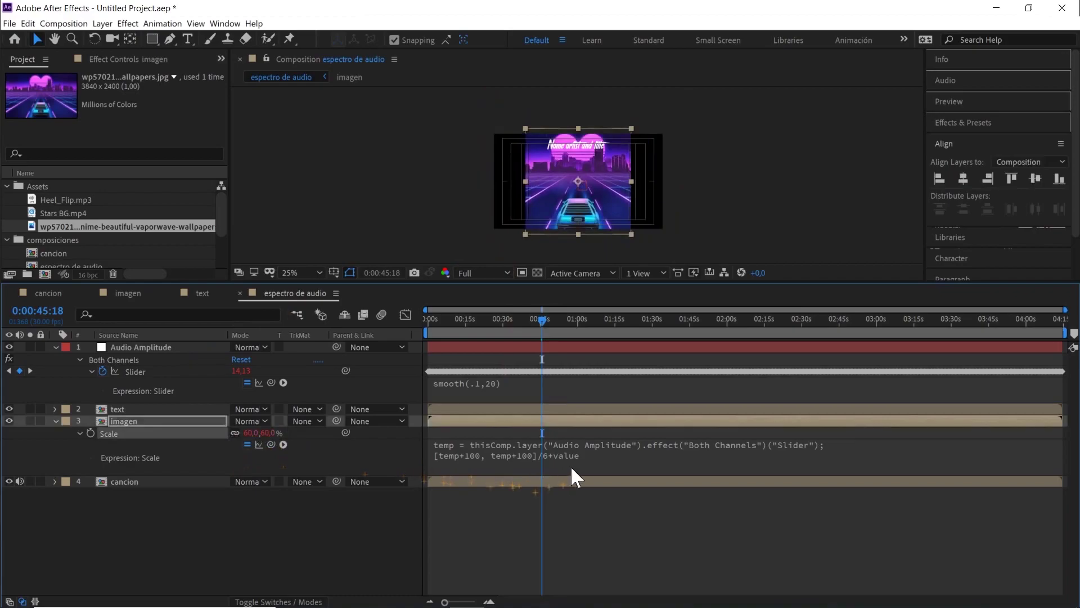
- Remove +value from the imagen layer's Scale expression and try to adjust the layer's scale without it
{"action": "left_click", "coordinate": [595, 457]}
{"action": "left_click", "coordinate": [595, 456]}
{"action": "key", "text": "BackSpace"}
{"action": "key", "text": "BackSpace"}
{"action": "key", "text": "BackSpace"}
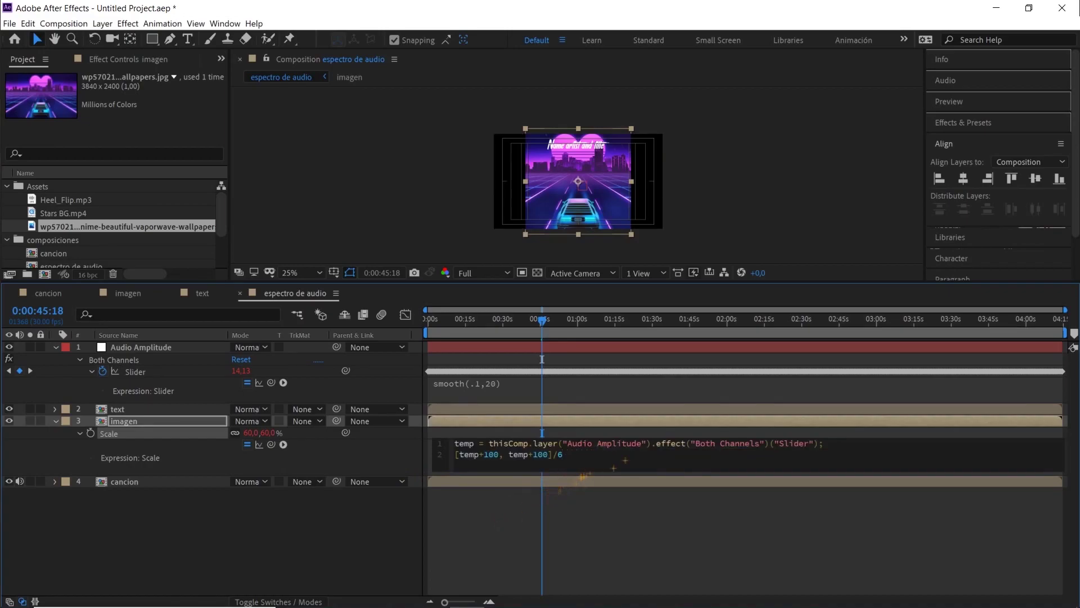
{"action": "left_click", "coordinate": [350, 526]}
{"action": "left_click_drag", "start_coordinate": [307, 425], "coordinate": [282, 443]}
- Restore +value at the end of the imagen layer's Scale expression
{"action": "left_click", "coordinate": [564, 456]}
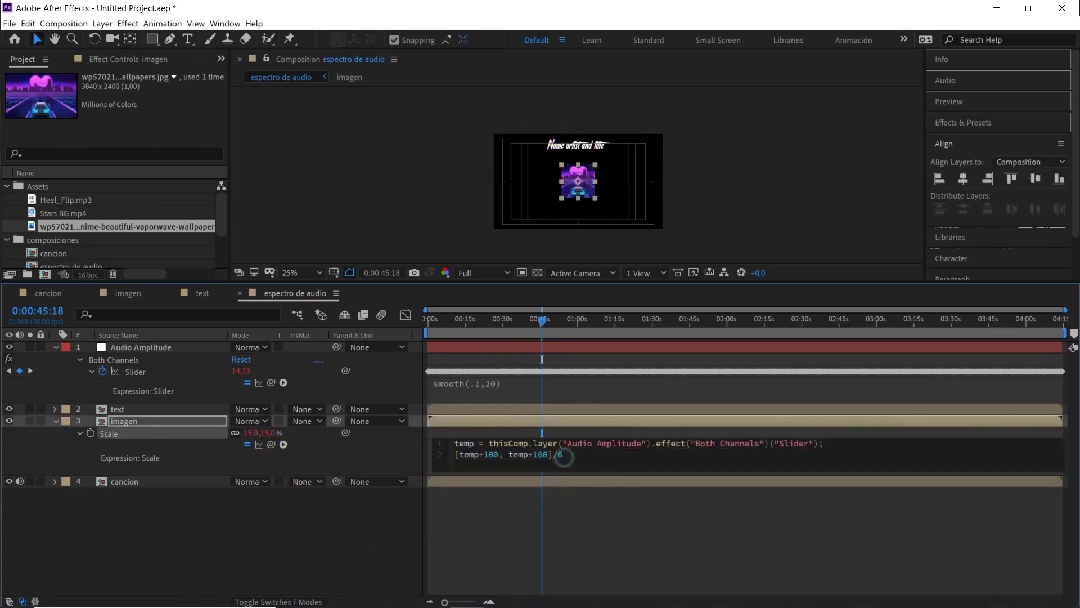
{"action": "type", "text": "+value"}
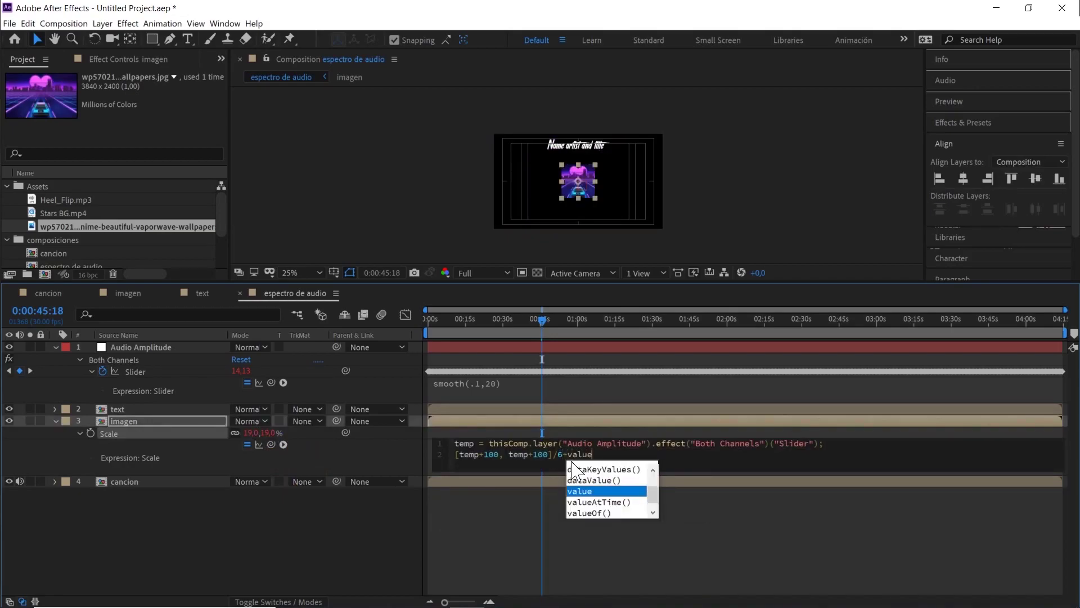
{"action": "left_click", "coordinate": [317, 539]}
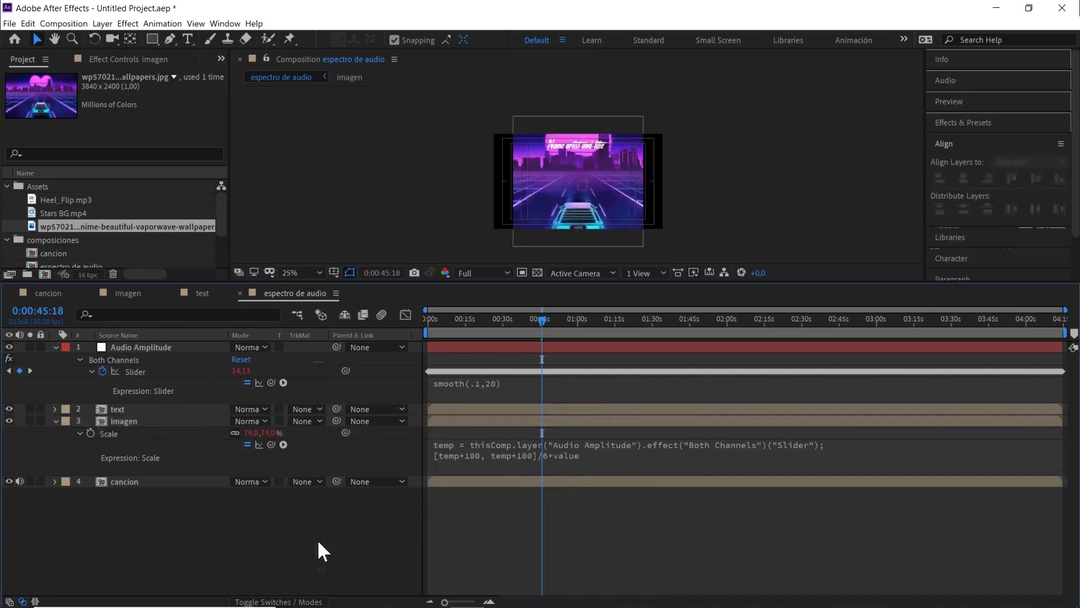
- Reduce the imagen layer's scale to 26% so the image clears the title text, and collapse the layer's properties
{"action": "left_click_drag", "start_coordinate": [274, 438], "coordinate": [242, 432]}
{"action": "scroll", "coordinate": [697, 174], "scroll_direction": "up", "scroll_amount": 2}
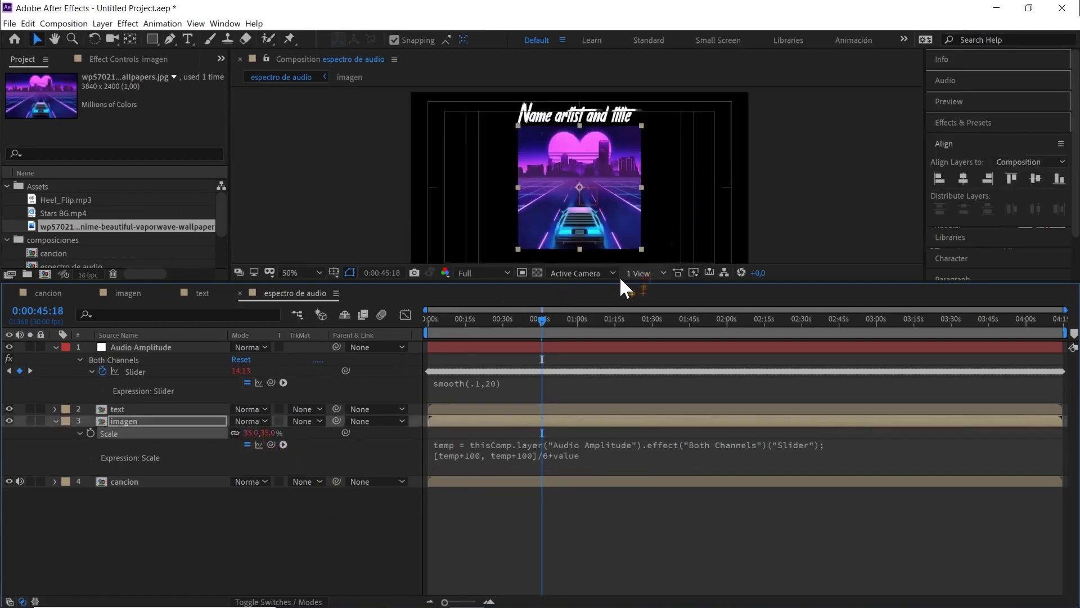
{"action": "left_click_drag", "start_coordinate": [617, 282], "coordinate": [595, 359]}
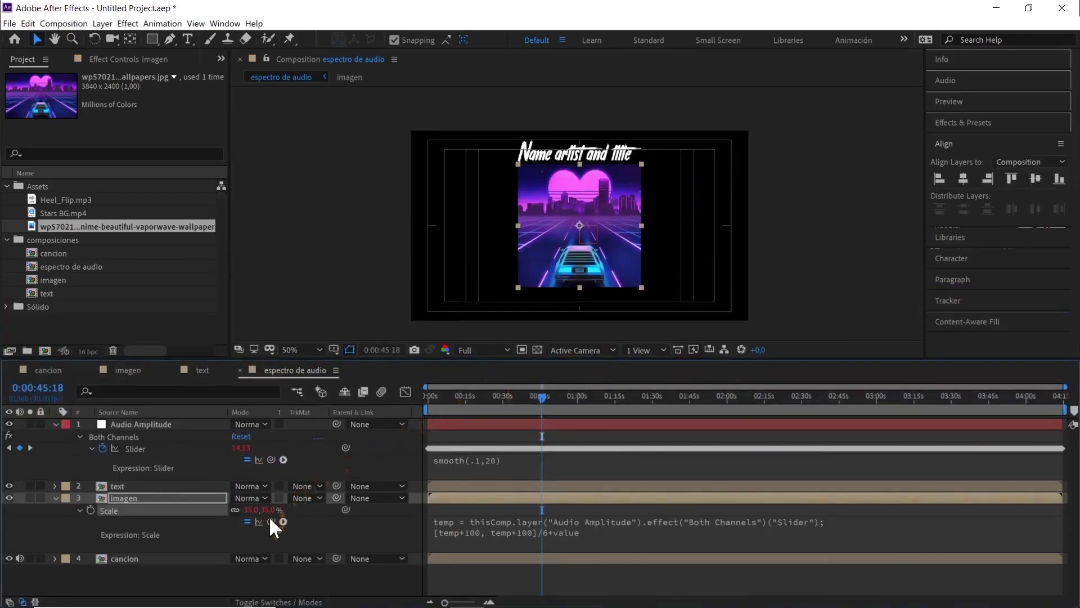
{"action": "left_click_drag", "start_coordinate": [266, 510], "coordinate": [258, 510]}
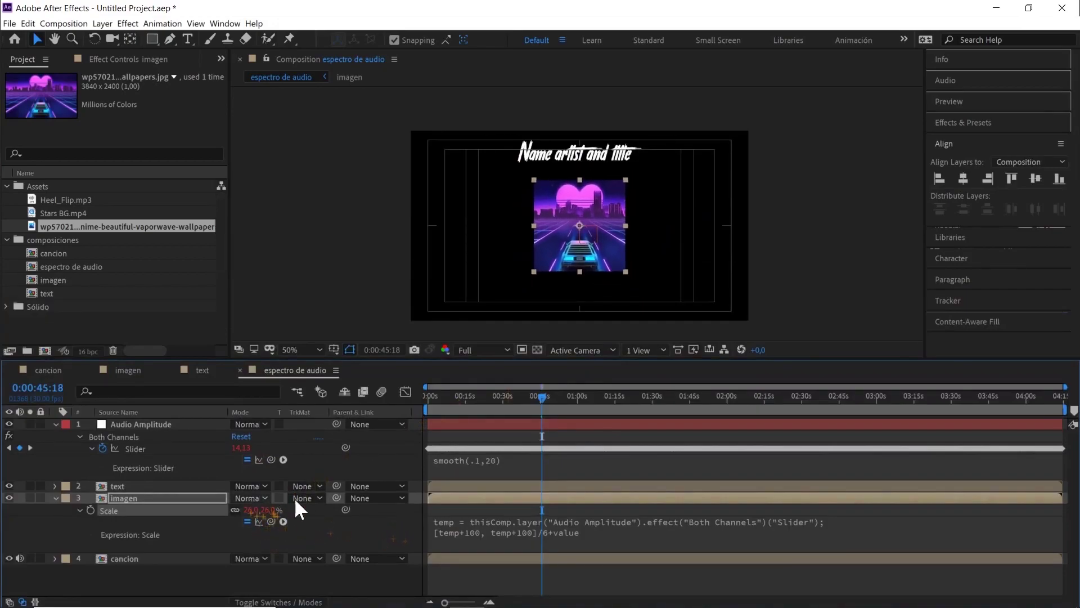
{"action": "left_click", "coordinate": [343, 529]}
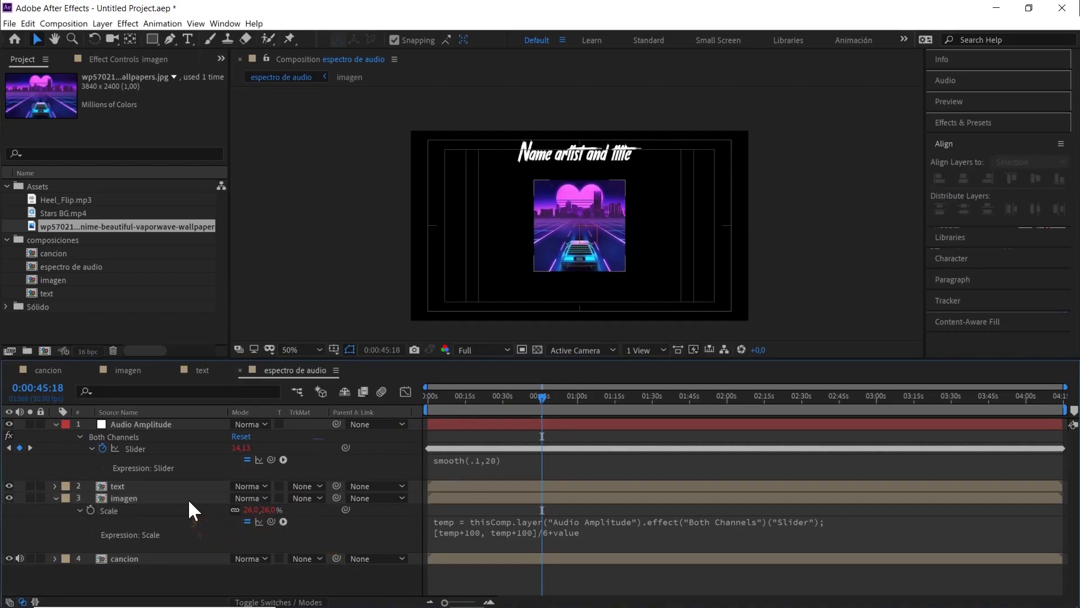
{"action": "left_click", "coordinate": [56, 498]}
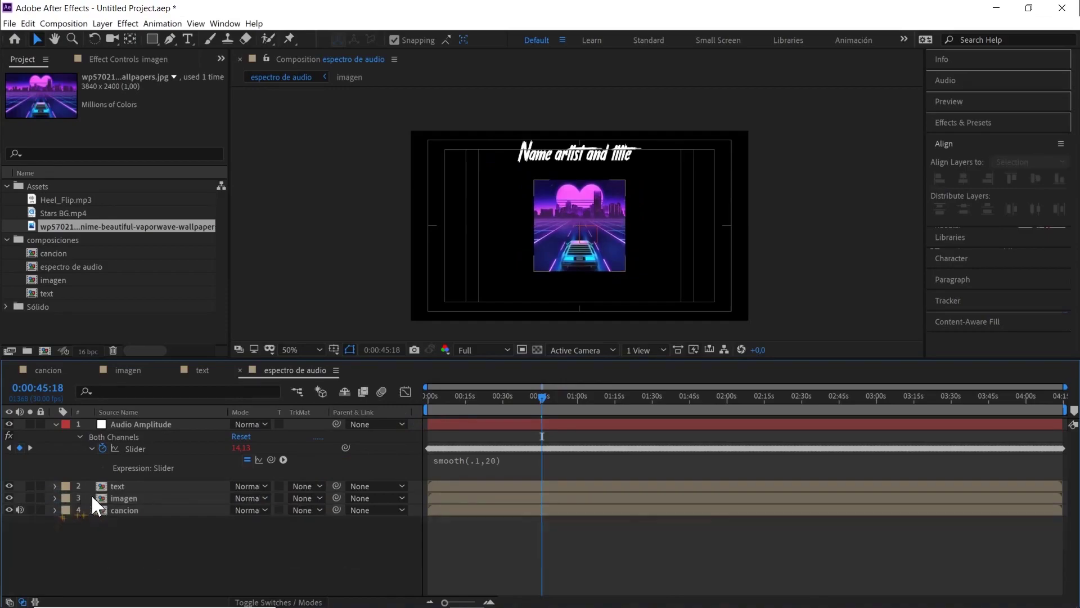
- Search the effects for "repet" and apply CC RepeTile to the imagen layer
{"action": "left_click", "coordinate": [137, 496]}
{"action": "left_click", "coordinate": [958, 123]}
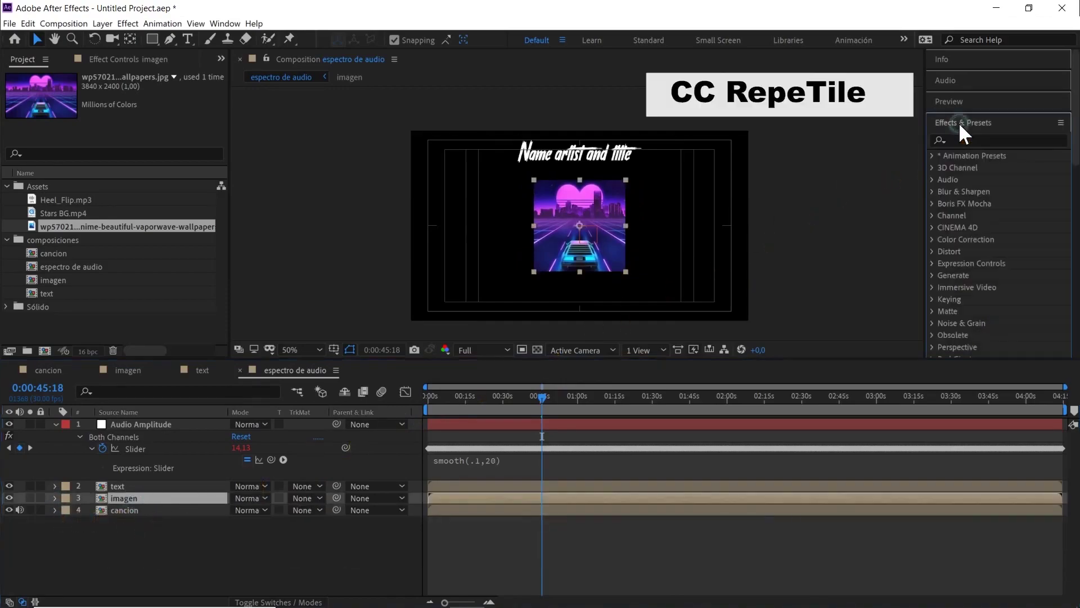
{"action": "left_click", "coordinate": [968, 141]}
{"action": "type", "text": "repet"}
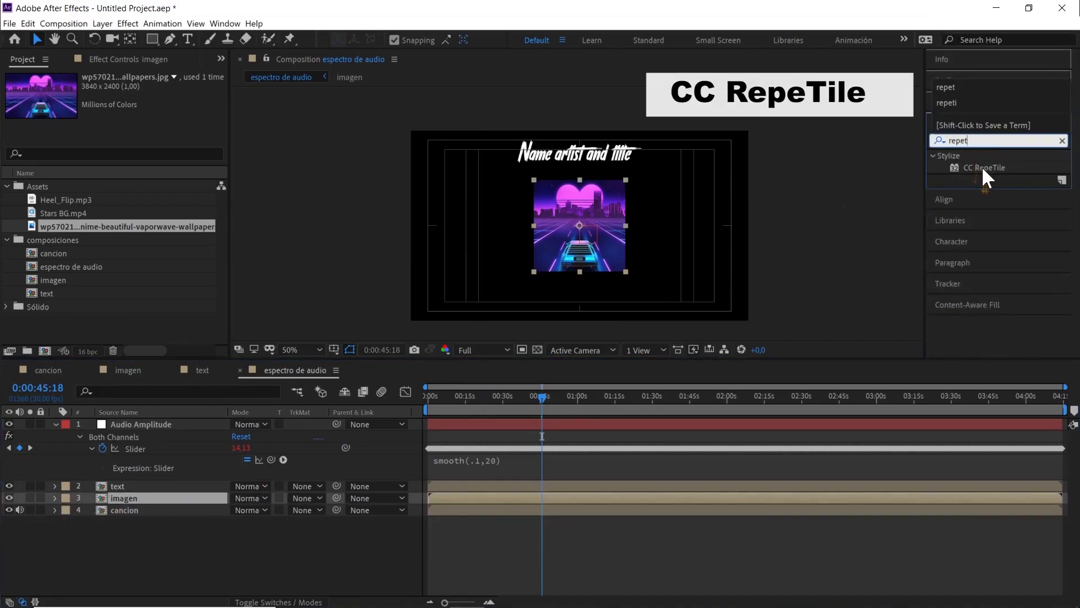
{"action": "left_click_drag", "start_coordinate": [981, 166], "coordinate": [163, 493]}
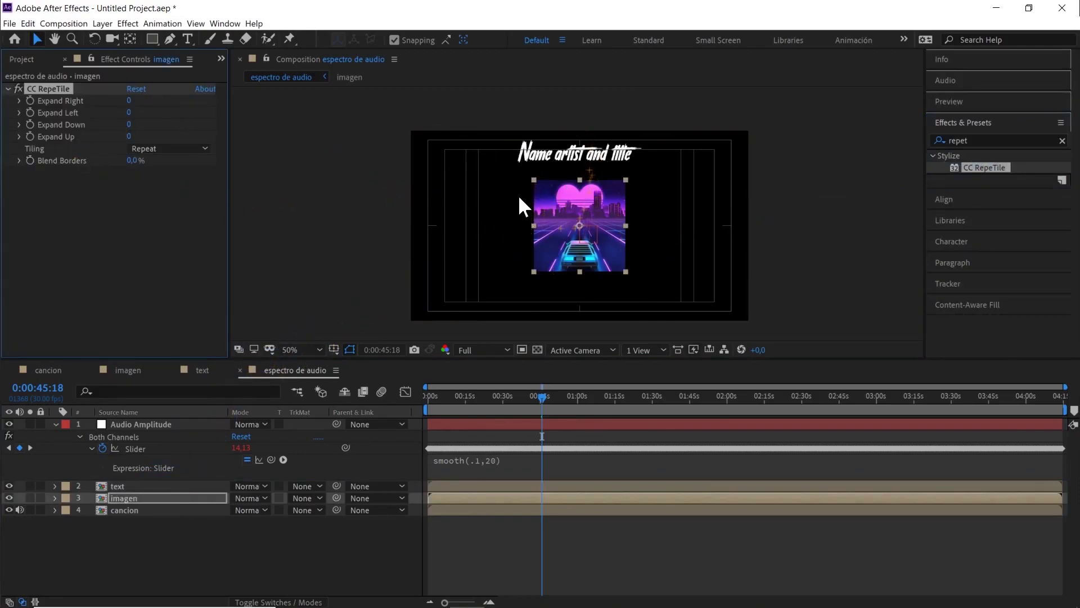
- Set CC RepeTile to Expand Right 395, Left 383, Down 595 and Up 401, with Unfold tiling
{"action": "left_click_drag", "start_coordinate": [128, 101], "coordinate": [349, 125]}
{"action": "left_click_drag", "start_coordinate": [132, 113], "coordinate": [374, 107]}
{"action": "left_click_drag", "start_coordinate": [129, 124], "coordinate": [380, 131]}
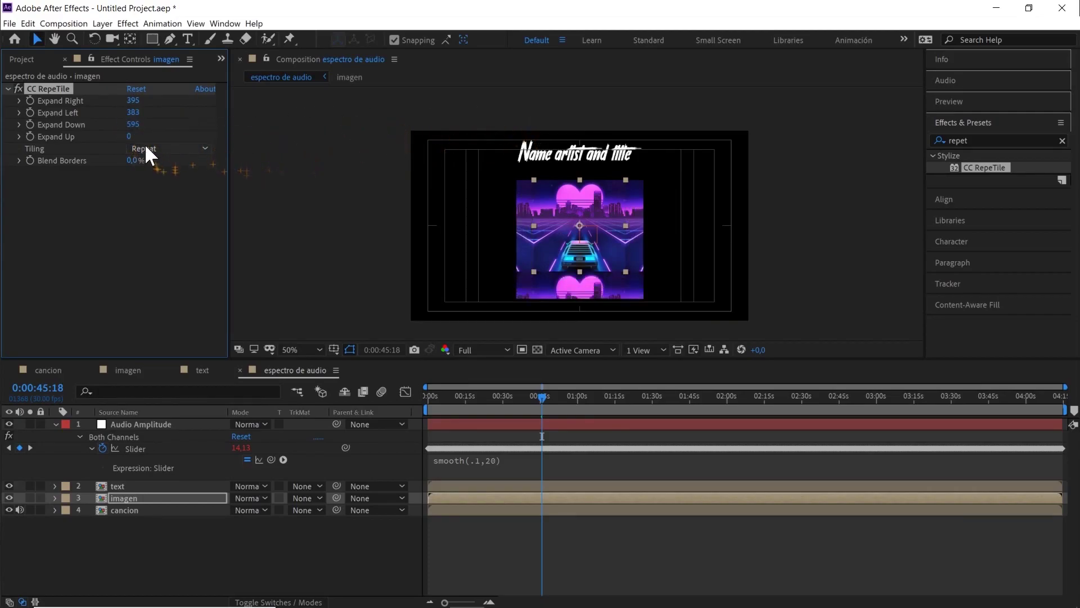
{"action": "left_click_drag", "start_coordinate": [131, 135], "coordinate": [406, 130]}
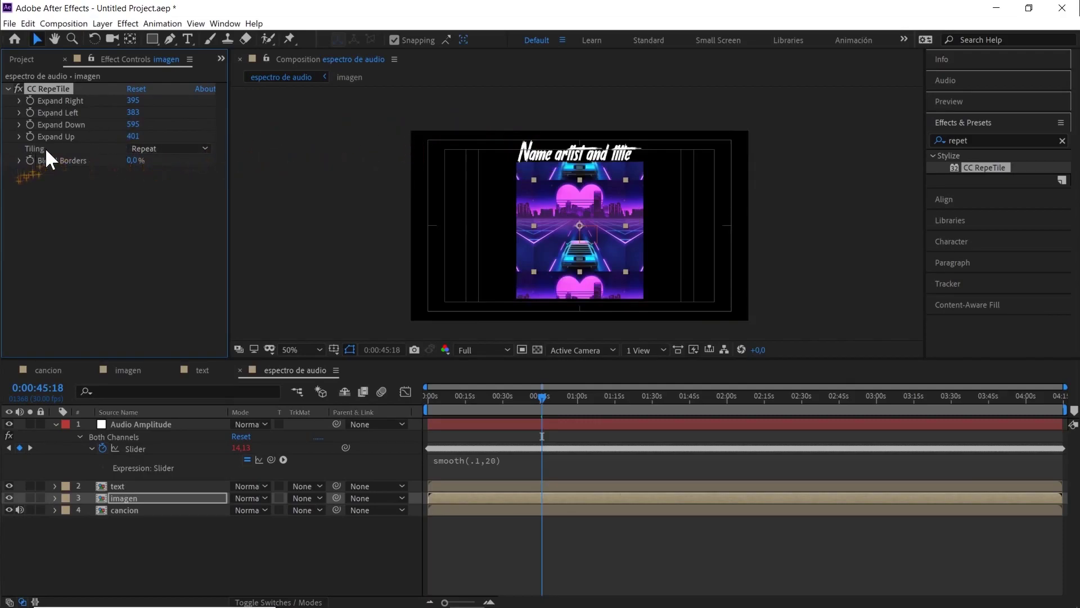
{"action": "left_click", "coordinate": [189, 148]}
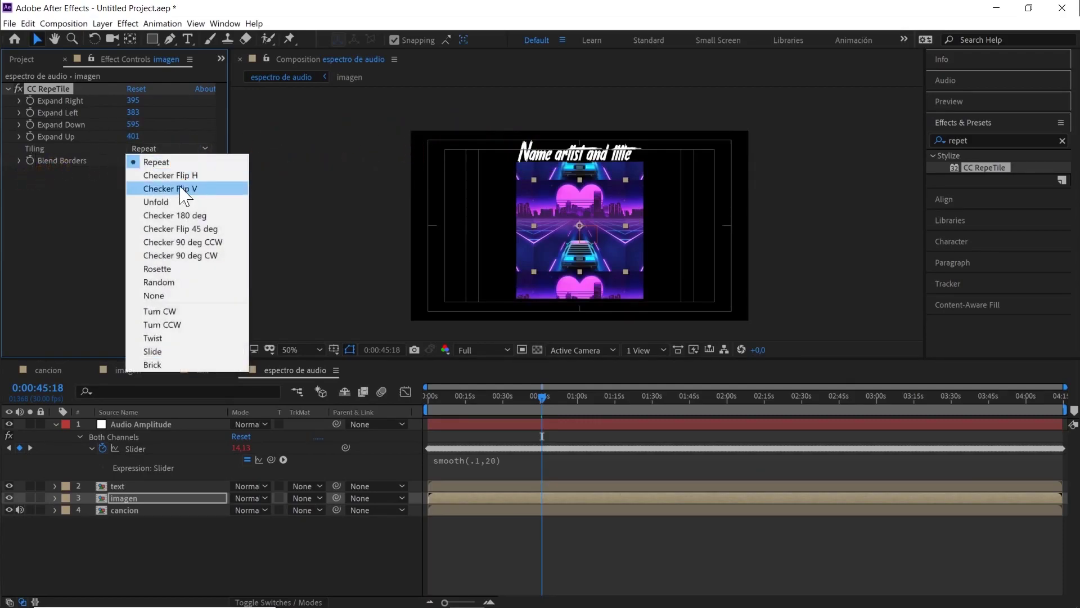
{"action": "left_click", "coordinate": [165, 200]}
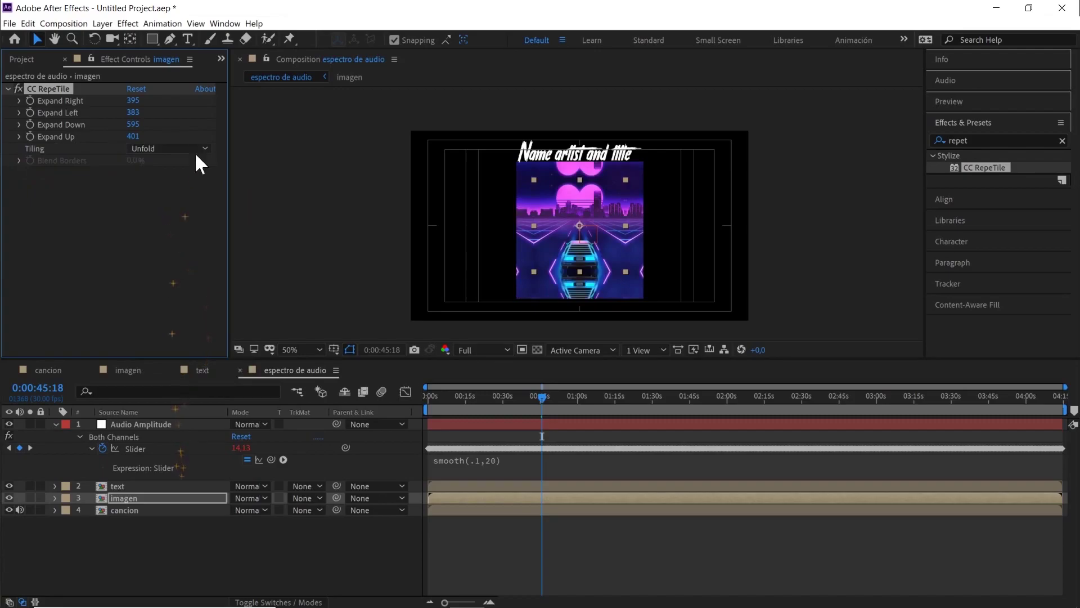
- Duplicate the imagen composition in the project and rename the copy as imagen matte
{"action": "left_click", "coordinate": [221, 57]}
{"action": "left_click", "coordinate": [251, 70]}
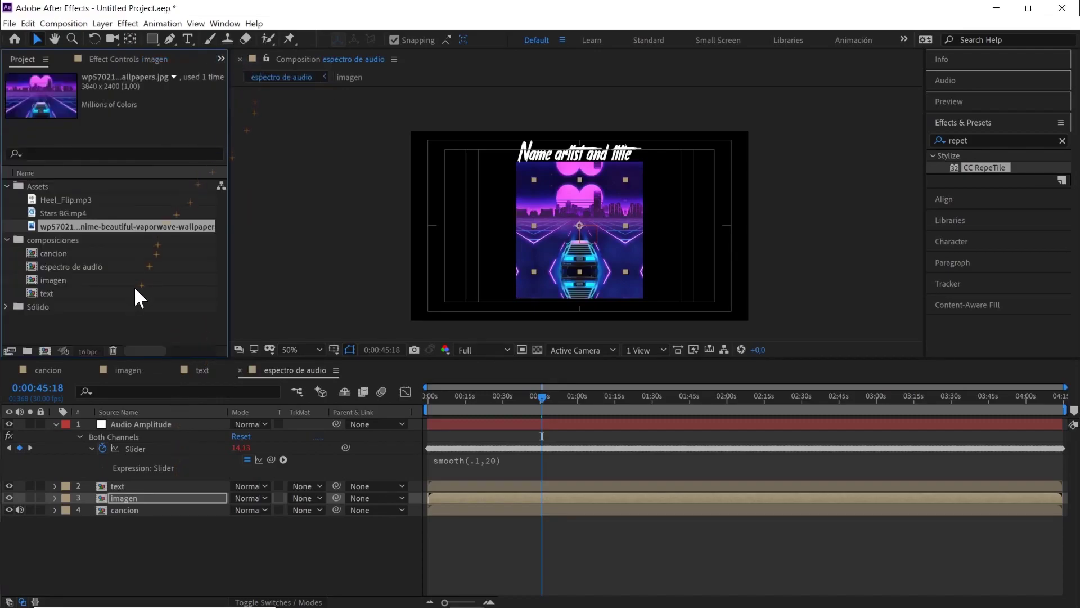
{"action": "left_click", "coordinate": [92, 322]}
{"action": "left_click", "coordinate": [58, 281]}
{"action": "key", "text": "ctrl+d"}
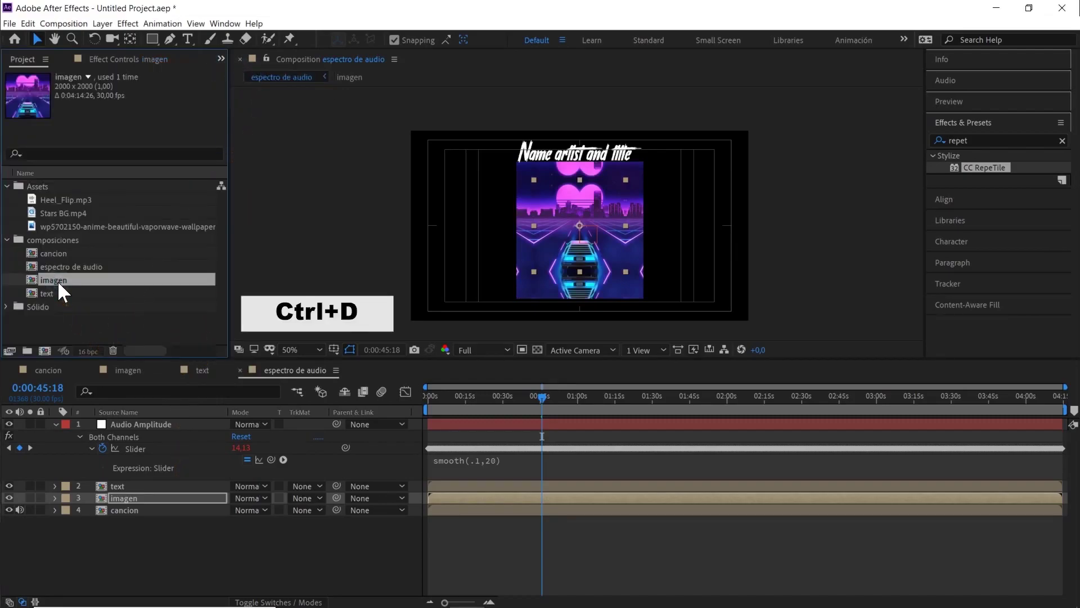
{"action": "right_click", "coordinate": [65, 290]}
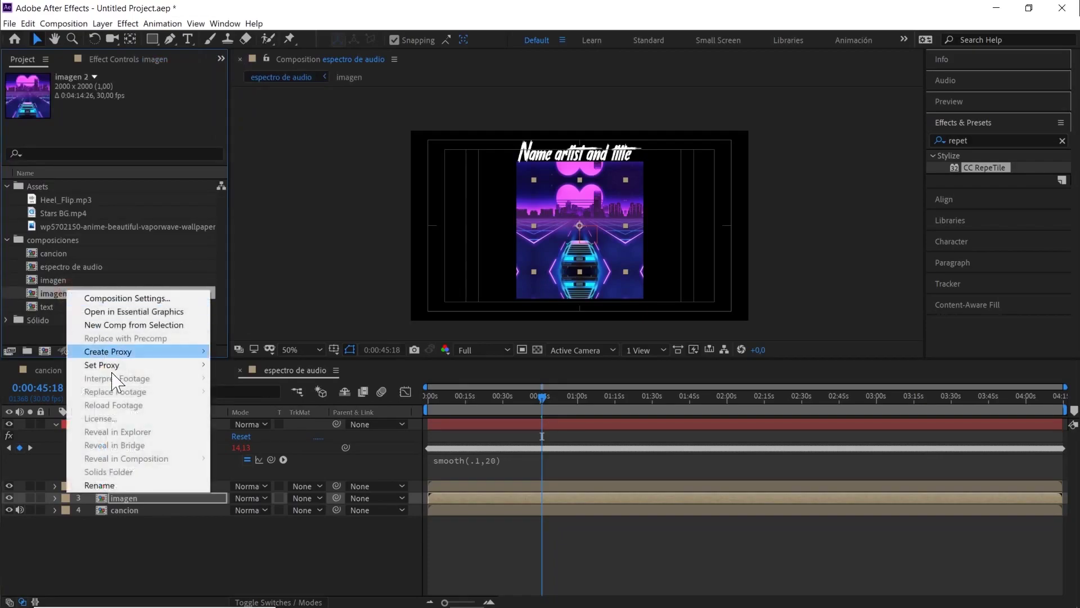
{"action": "left_click", "coordinate": [124, 486]}
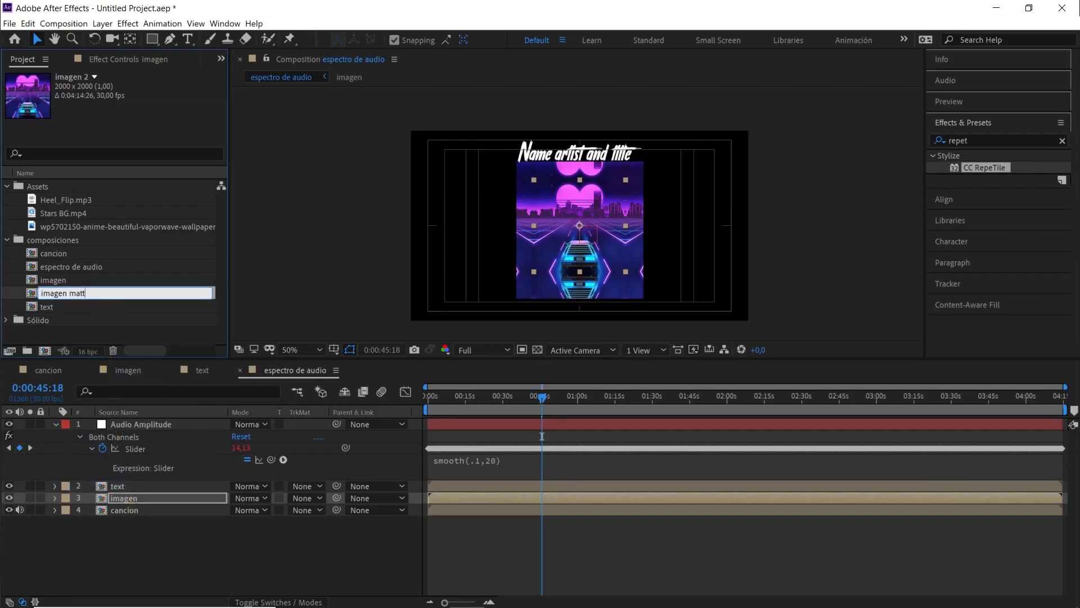
{"action": "left_click", "coordinate": [112, 279]}
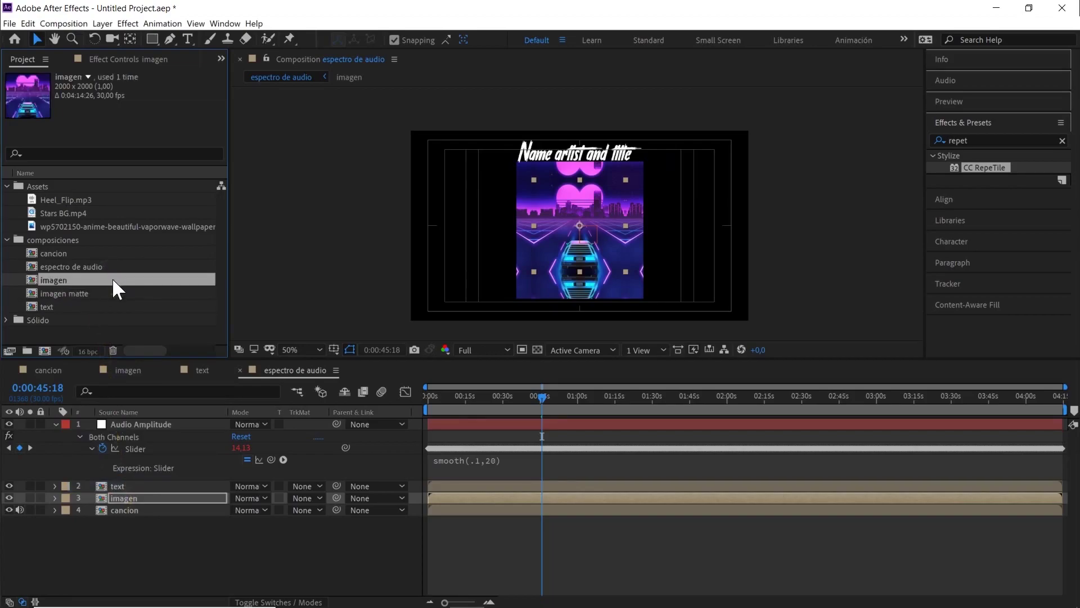
- Open the imagen matte composition and delete its image layer
{"action": "double_click", "coordinate": [89, 295]}
{"action": "left_click", "coordinate": [177, 423]}
{"action": "key", "text": "Delete"}
- Add a white 2000 × 2000 px solid to the imagen matte composition
{"action": "right_click", "coordinate": [183, 452]}
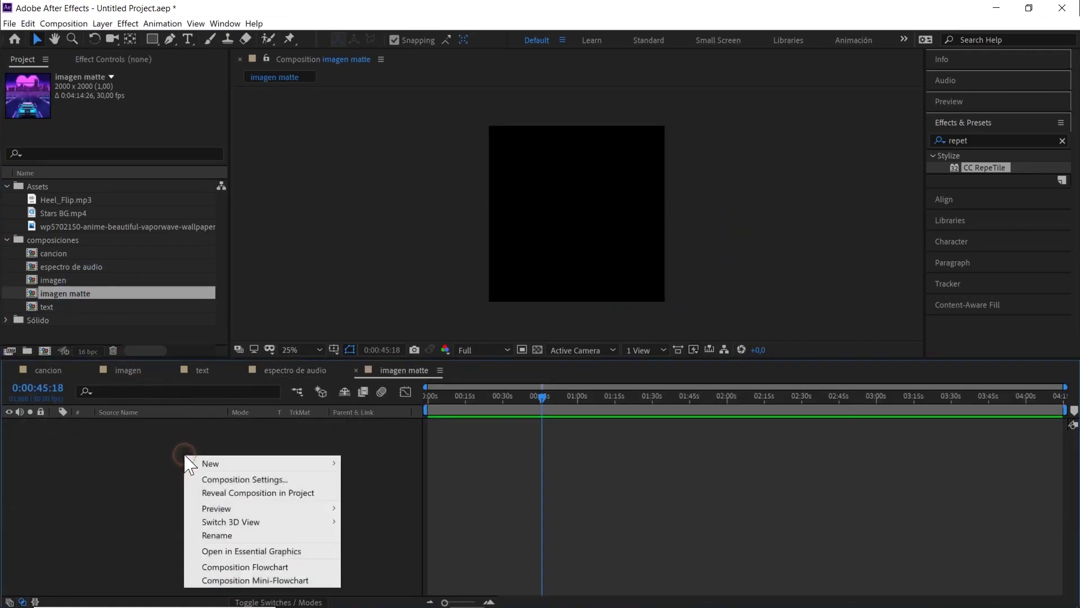
{"action": "mouse_move", "coordinate": [310, 464]}
{"action": "left_click", "coordinate": [410, 494]}
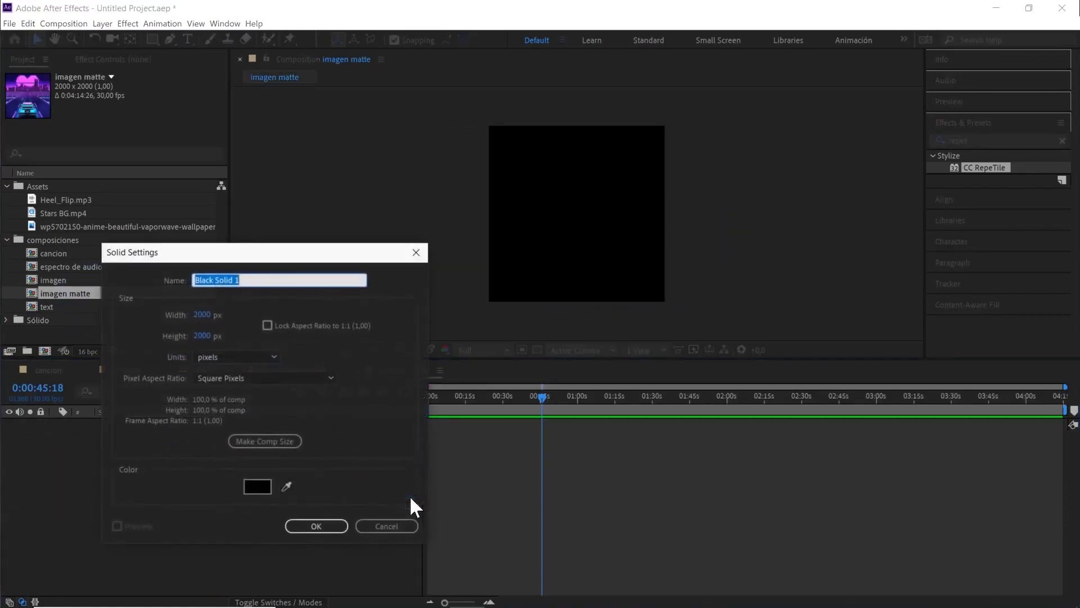
{"action": "left_click", "coordinate": [257, 486]}
{"action": "left_click_drag", "start_coordinate": [449, 449], "coordinate": [425, 383]}
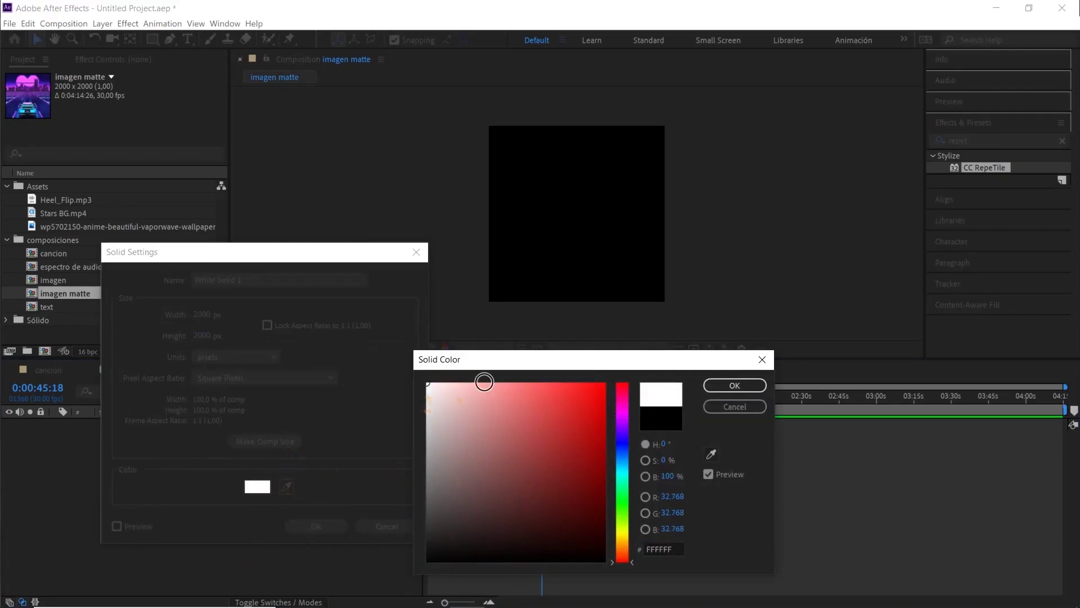
{"action": "left_click", "coordinate": [720, 387]}
{"action": "left_click", "coordinate": [324, 527]}
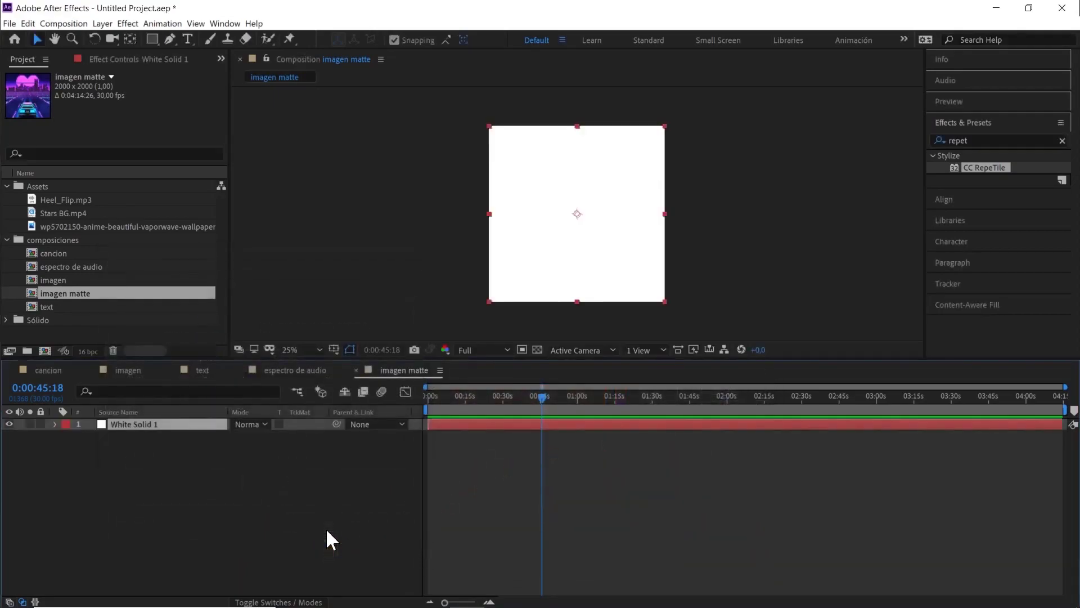
- Place the imagen matte composition in the espectro de audio timeline, directly above the imagen layer
{"action": "left_click", "coordinate": [311, 378]}
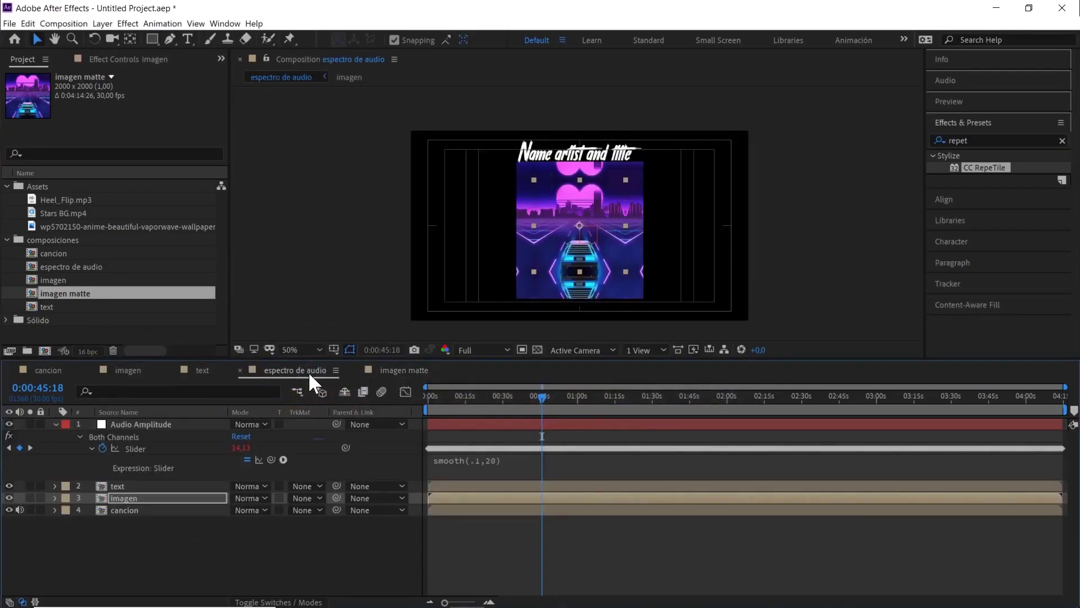
{"action": "left_click", "coordinate": [179, 533]}
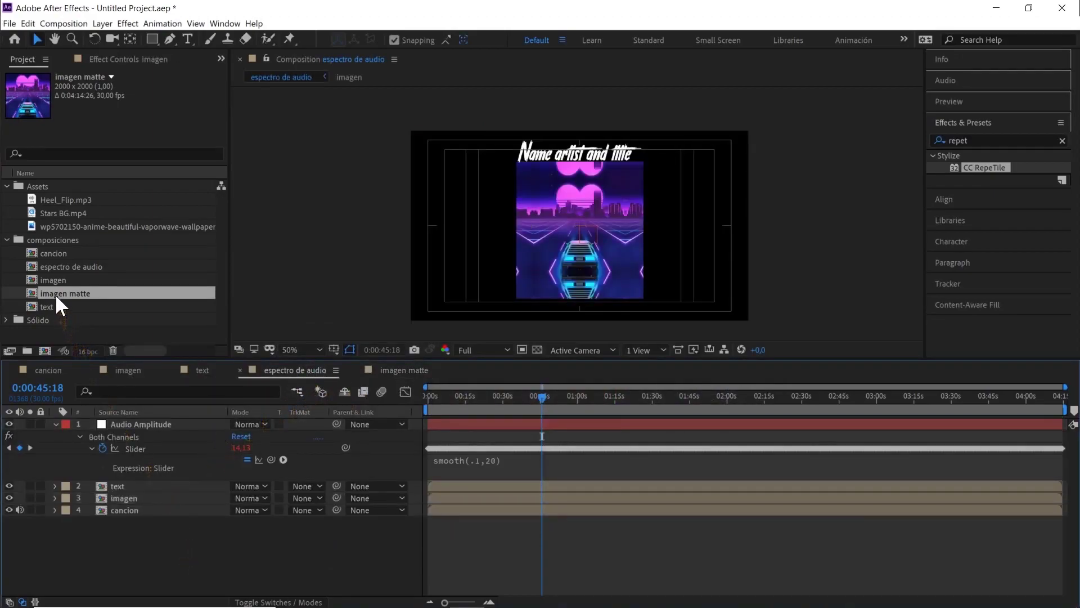
{"action": "left_click_drag", "start_coordinate": [57, 291], "coordinate": [121, 493]}
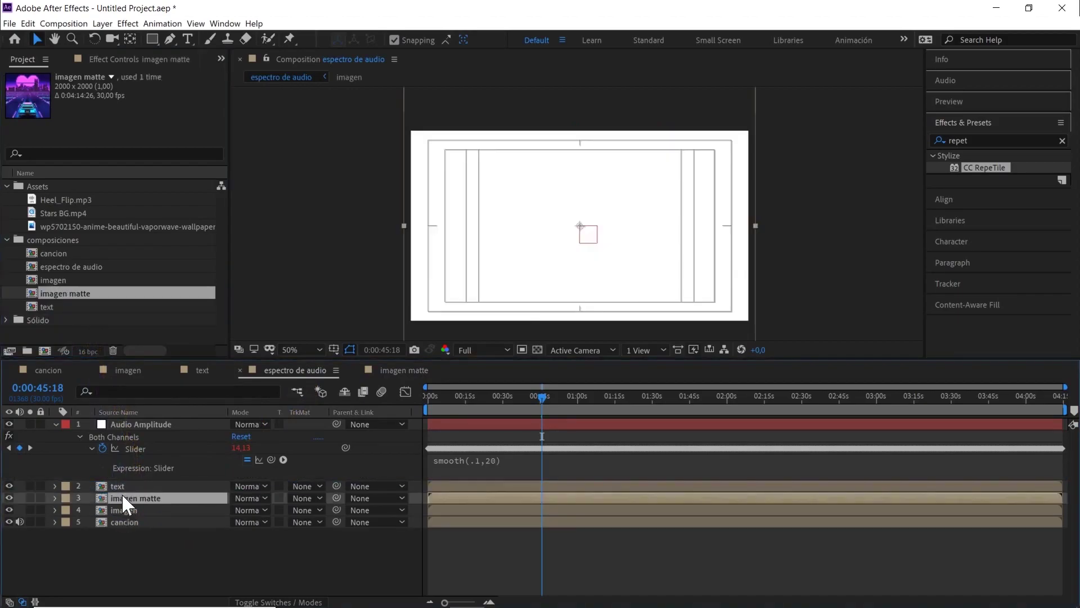
- Change the label colour of the imagen matte layer to orange and of the cancion layer to yellow
{"action": "left_click", "coordinate": [66, 498]}
{"action": "left_click", "coordinate": [84, 430]}
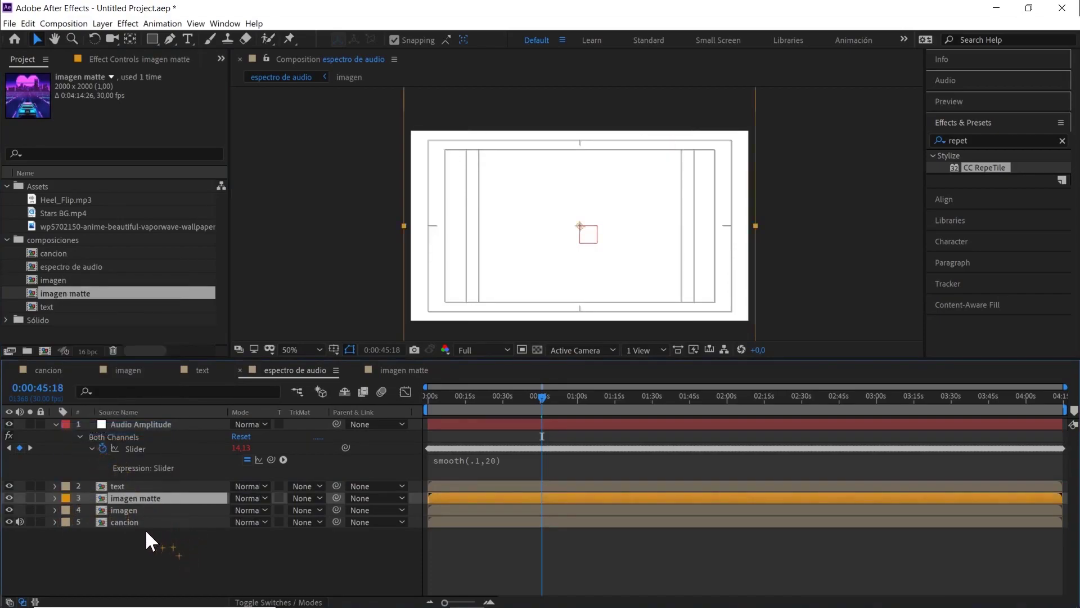
{"action": "left_click", "coordinate": [64, 523]}
{"action": "left_click", "coordinate": [81, 332]}
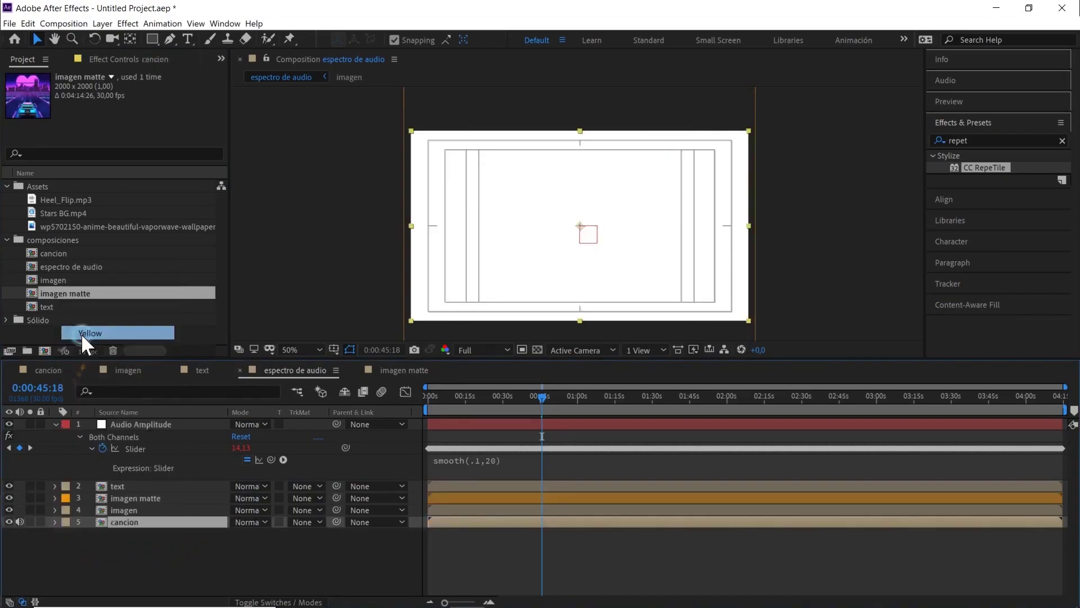
{"action": "left_click", "coordinate": [178, 563]}
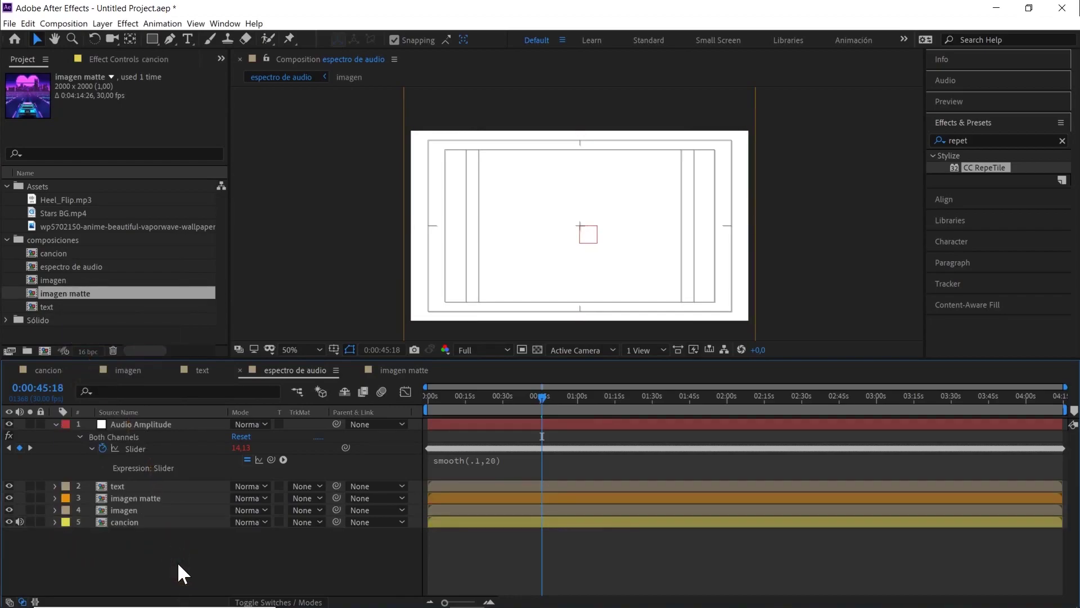
- Set the imagen matte layer's opacity to 40%
{"action": "left_click", "coordinate": [131, 498]}
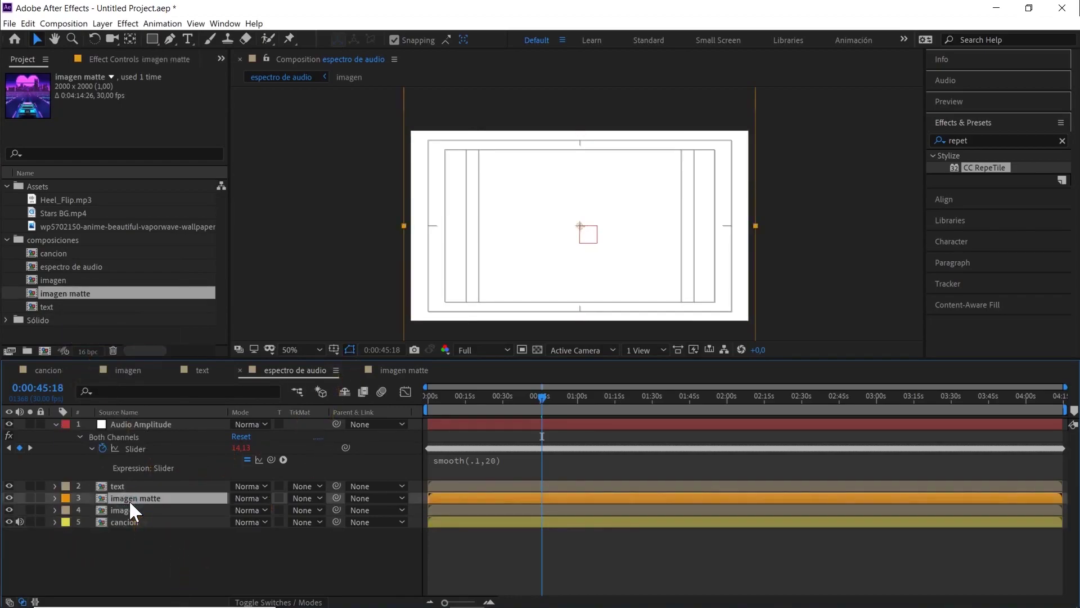
{"action": "key", "text": "t"}
{"action": "left_click_drag", "start_coordinate": [242, 510], "coordinate": [198, 509]}
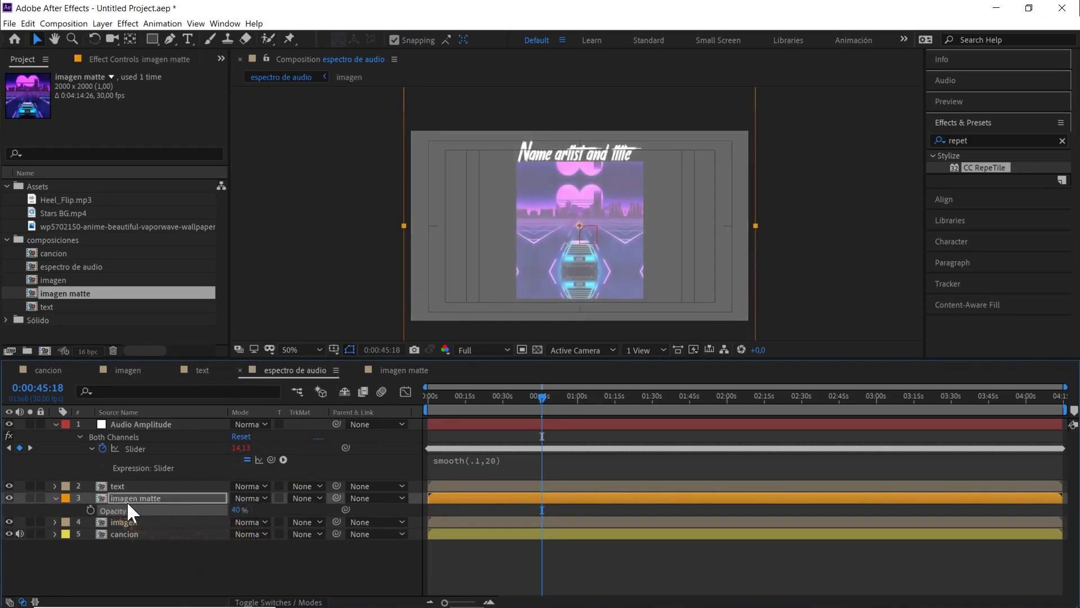
- Scale the imagen matte layer to 30% so it fits inside the tiled image
{"action": "key", "text": "s"}
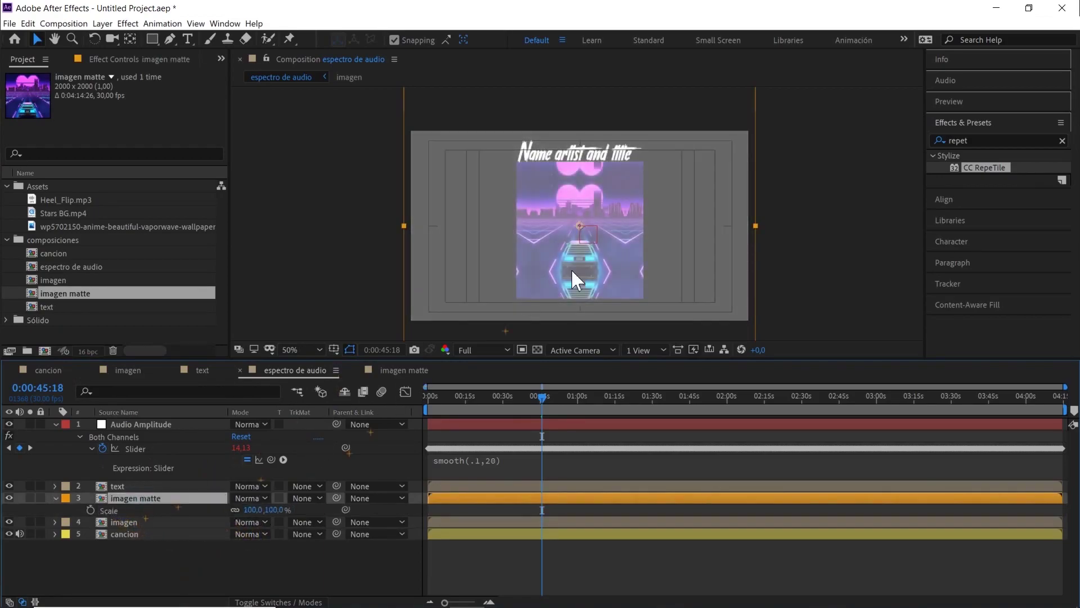
{"action": "key", "text": "comma"}
{"action": "left_click_drag", "start_coordinate": [279, 510], "coordinate": [227, 509]}
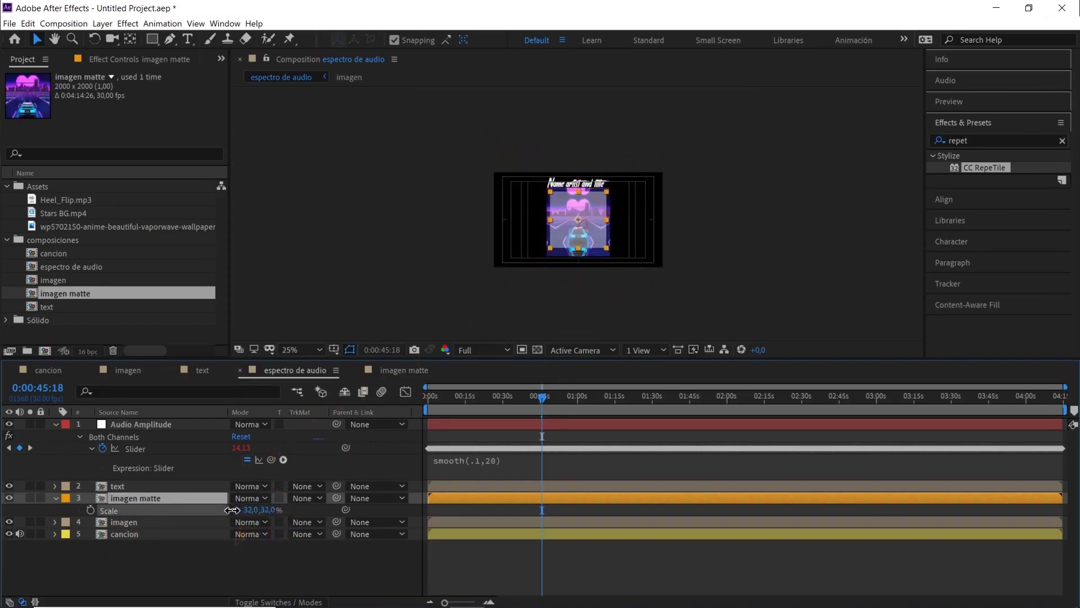
{"action": "key", "text": "period"}
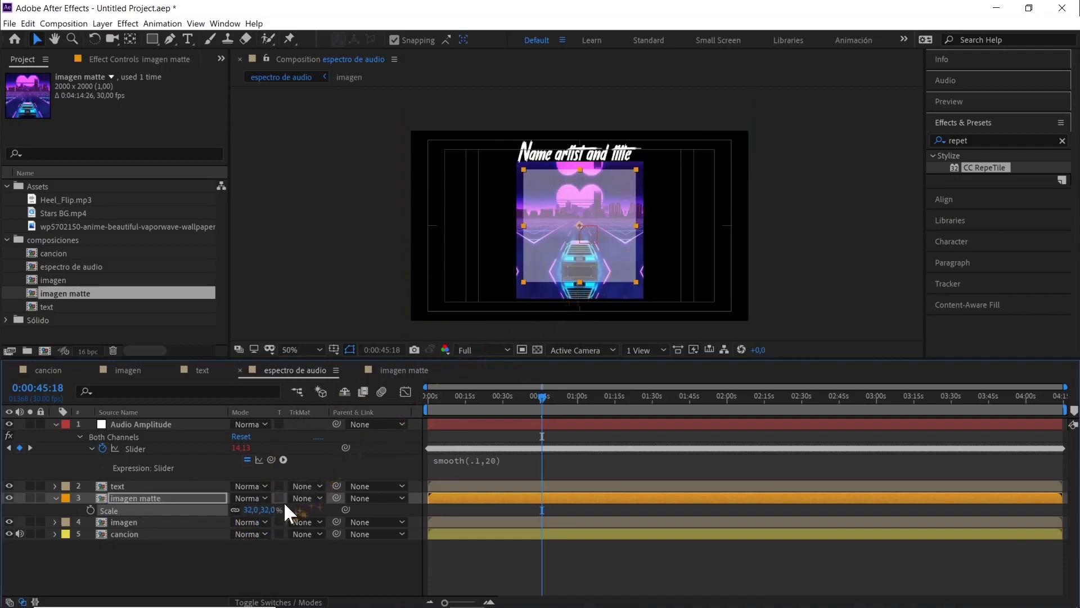
{"action": "left_click", "coordinate": [273, 509]}
{"action": "left_click", "coordinate": [262, 555]}
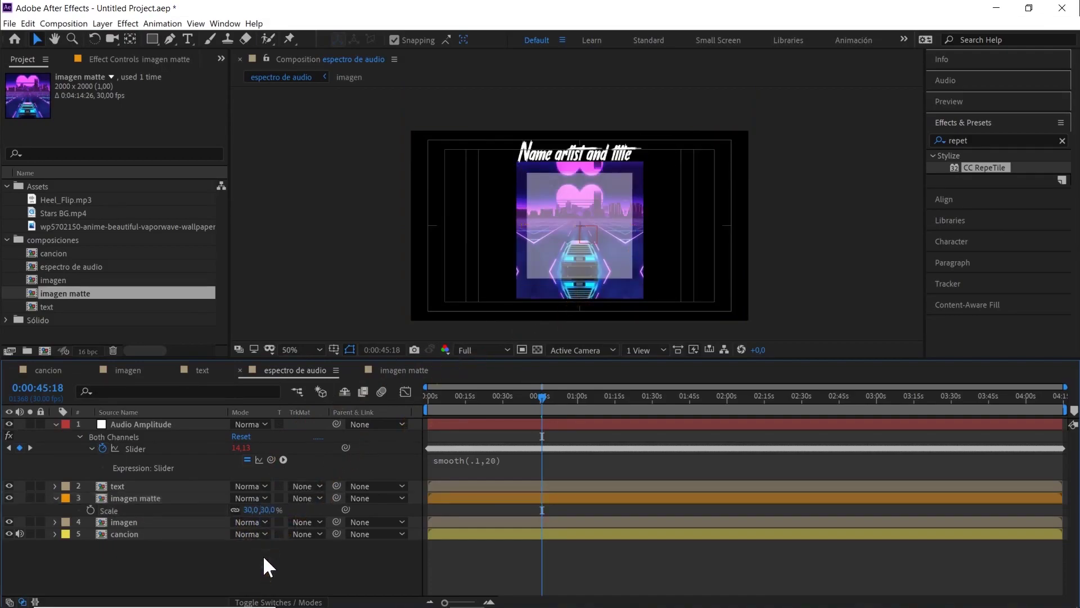
- Set the imagen matte layer's opacity to 100%
{"action": "left_click", "coordinate": [175, 496]}
{"action": "key", "text": "t"}
{"action": "left_click_drag", "start_coordinate": [237, 509], "coordinate": [296, 532]}
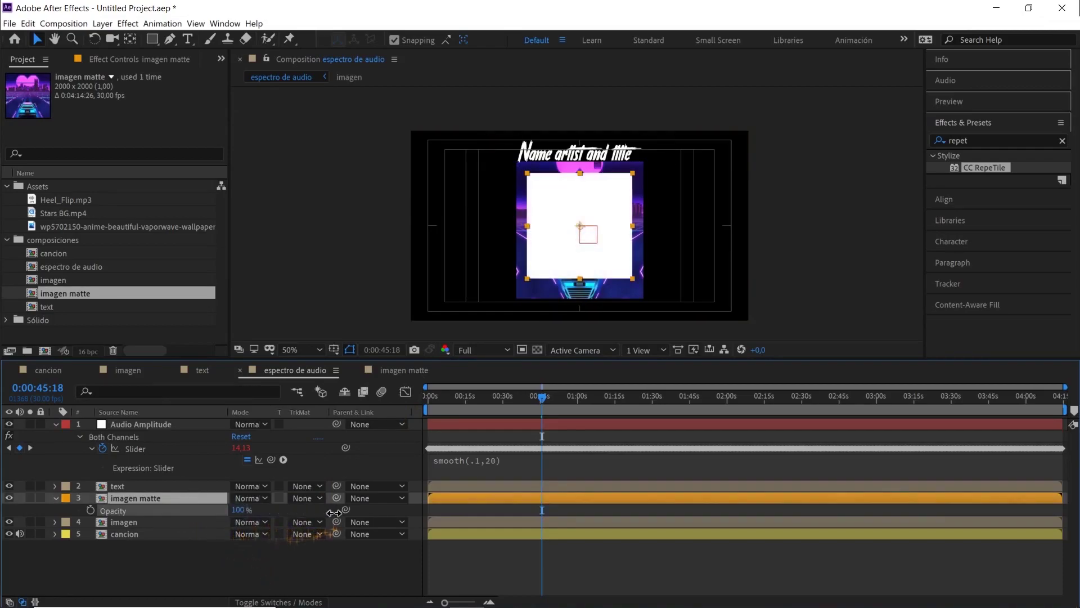
{"action": "left_click", "coordinate": [198, 565]}
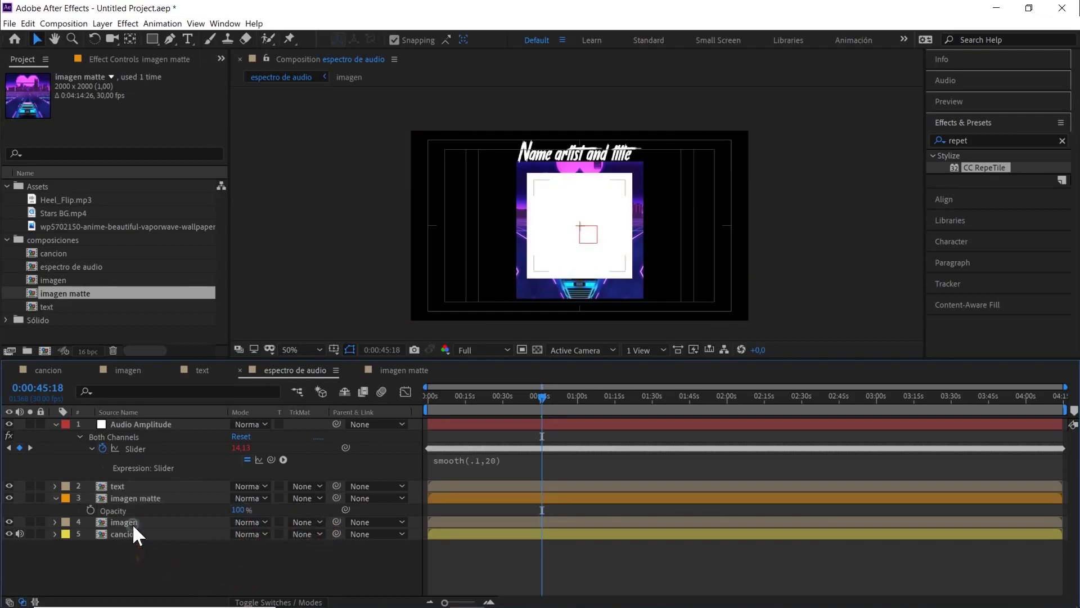
- Set the imagen layer's track matte to Alpha Matte "imagen matte" and play back the result
{"action": "left_click", "coordinate": [133, 523]}
{"action": "key", "text": "F4"}
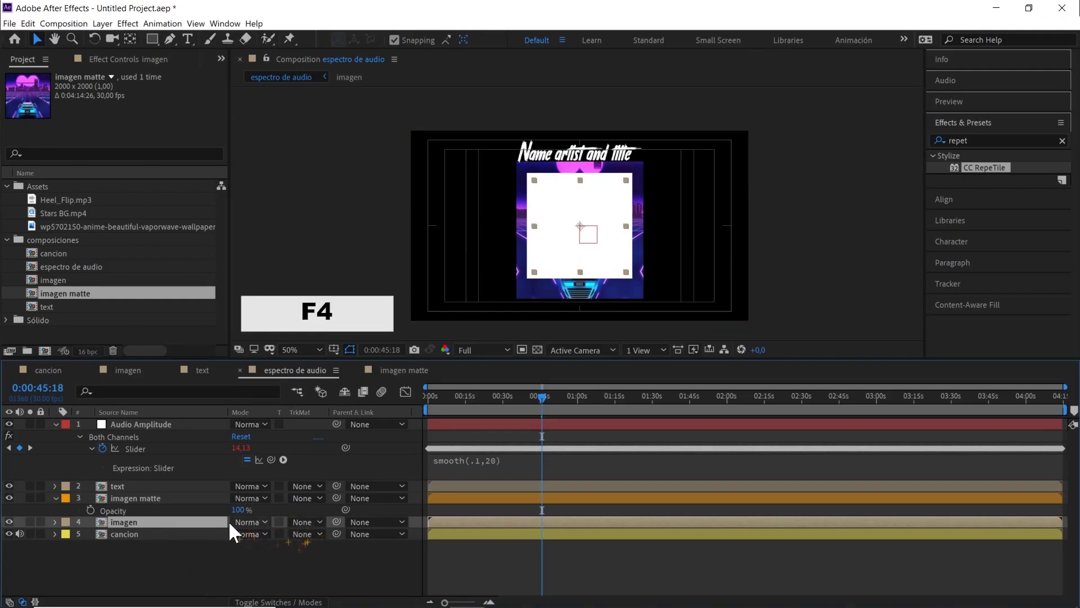
{"action": "key", "text": "F4"}
{"action": "key", "text": "F4"}
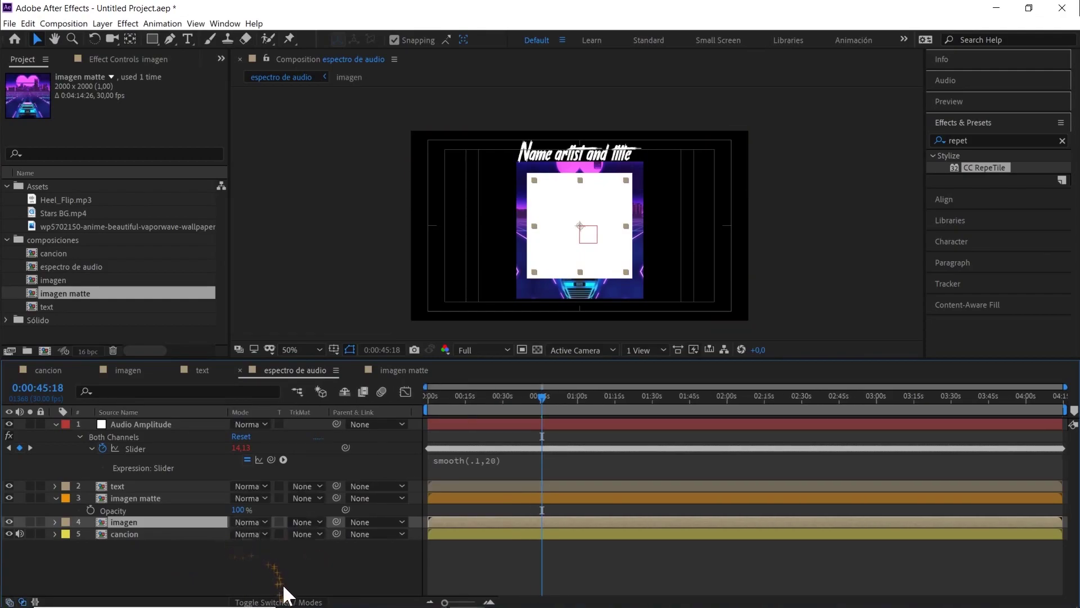
{"action": "left_click", "coordinate": [285, 600]}
{"action": "left_click", "coordinate": [288, 600]}
{"action": "left_click", "coordinate": [298, 522]}
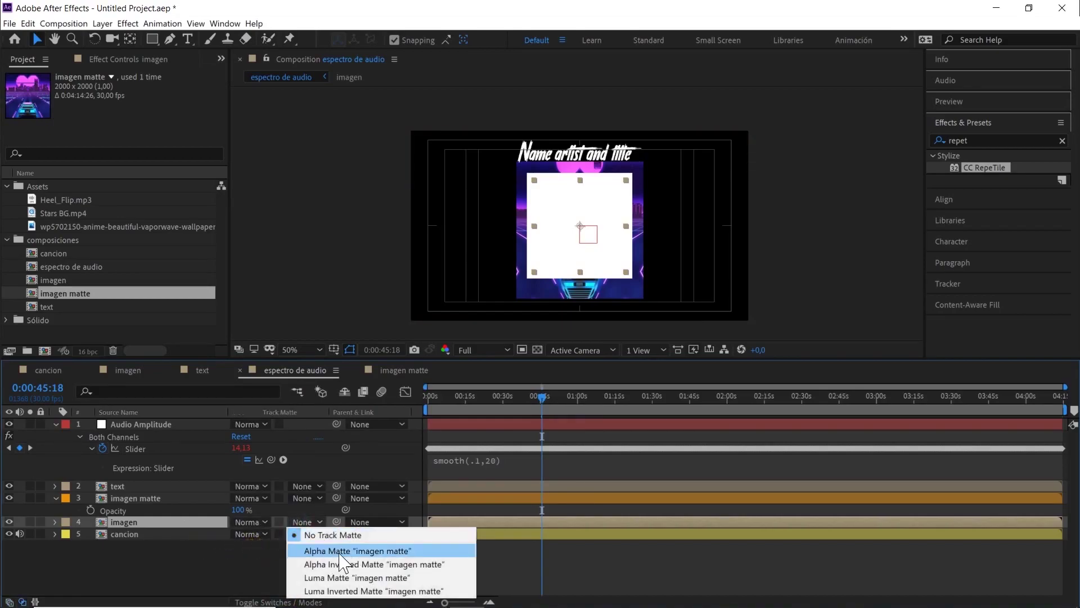
{"action": "left_click", "coordinate": [339, 551]}
{"action": "left_click", "coordinate": [330, 568]}
{"action": "key", "text": "space"}
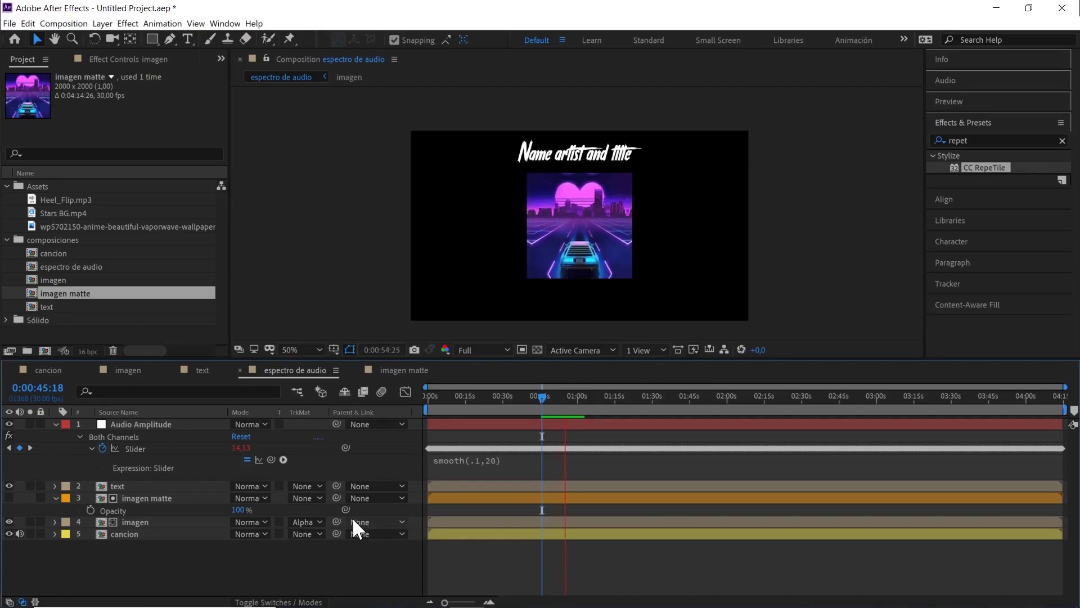
{"action": "key", "text": "space"}
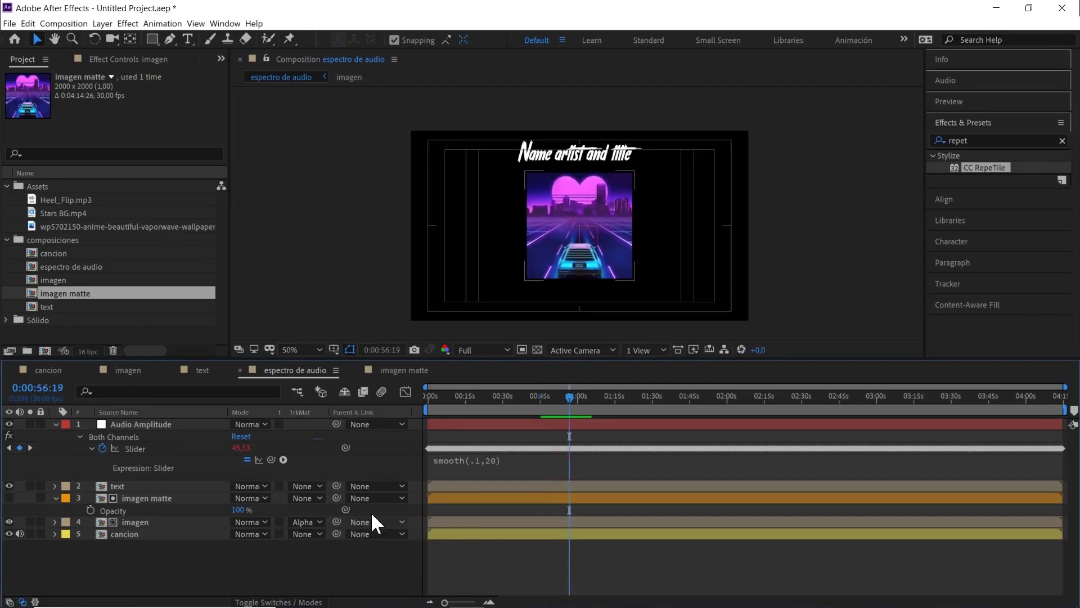
- Return the current time to 0:00:00:00 and collapse the Audio Amplitude and imagen matte layer properties
{"action": "left_click_drag", "start_coordinate": [573, 403], "coordinate": [413, 412]}
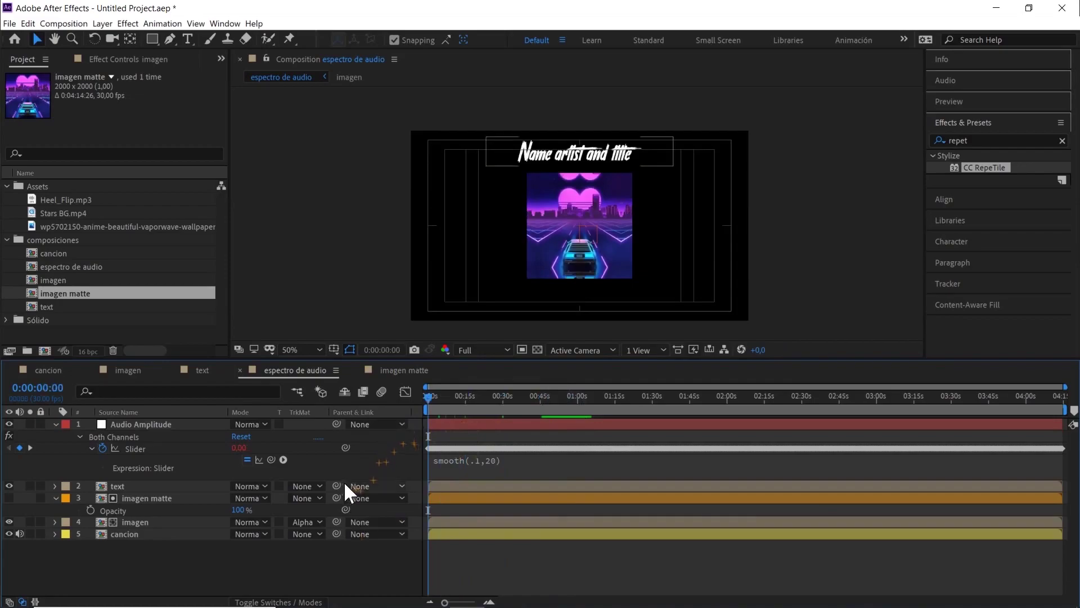
{"action": "left_click", "coordinate": [56, 422]}
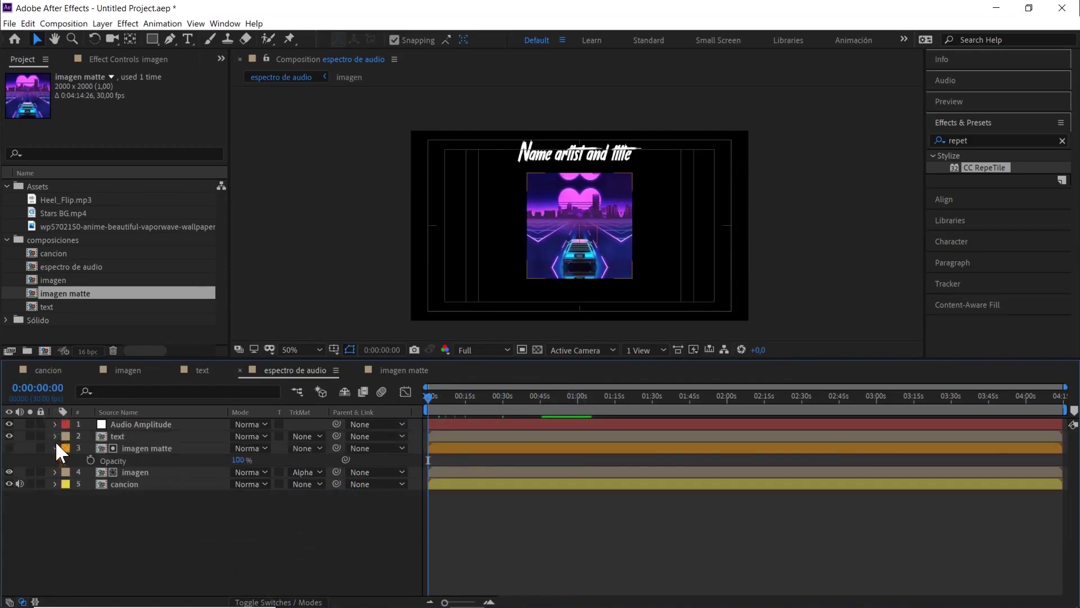
{"action": "left_click", "coordinate": [54, 446]}
- Create a black 1920 × 1080 px solid named "espectro de audio" in the espectro de audio composition
{"action": "right_click", "coordinate": [178, 496]}
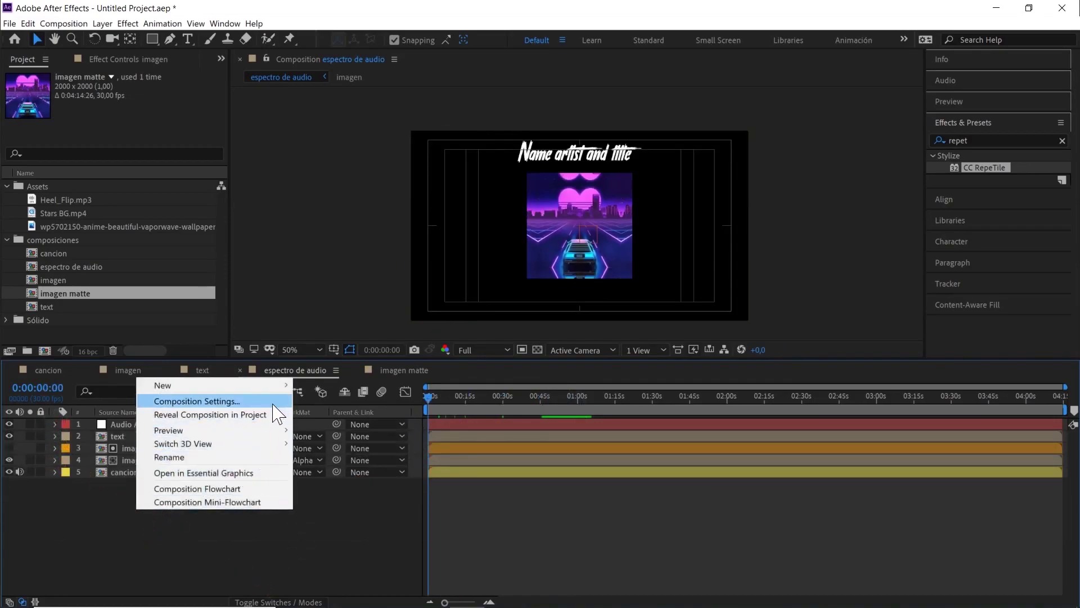
{"action": "mouse_move", "coordinate": [277, 386]}
{"action": "left_click", "coordinate": [346, 415]}
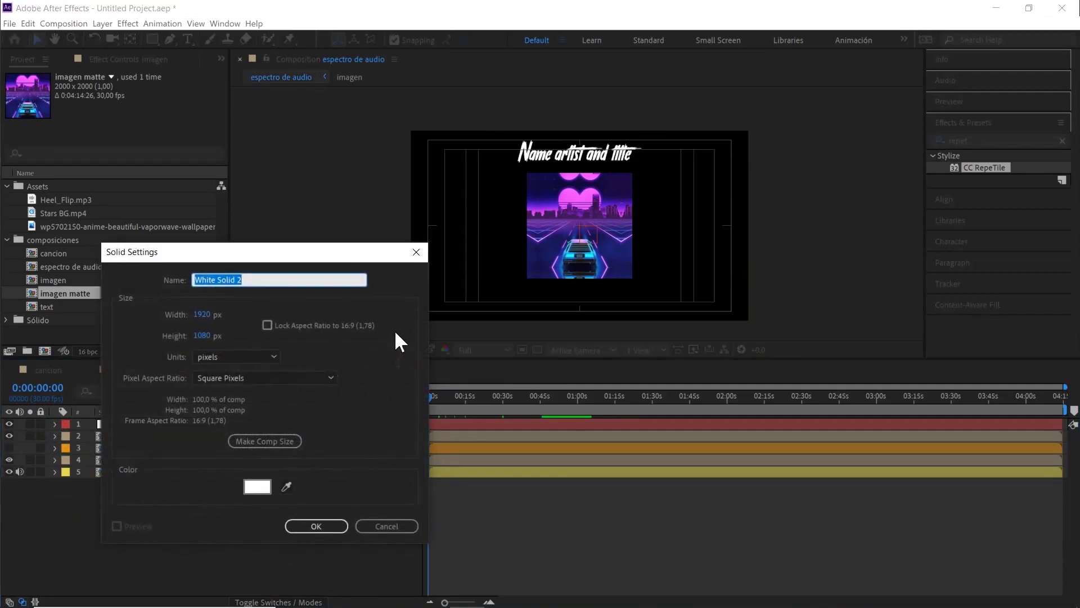
{"action": "left_click_drag", "start_coordinate": [363, 253], "coordinate": [580, 140]}
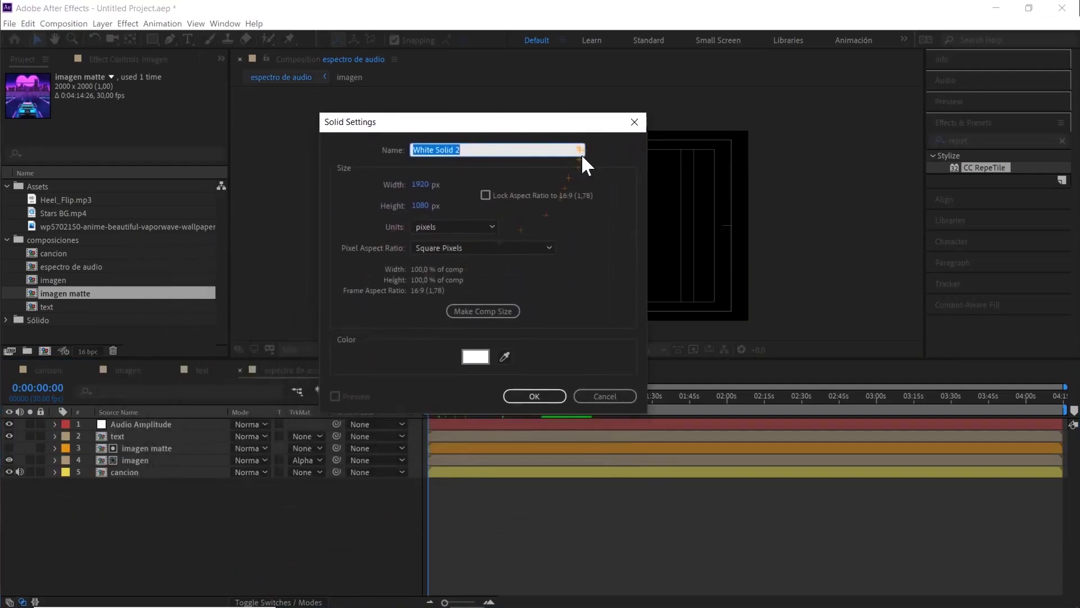
{"action": "left_click", "coordinate": [486, 356]}
{"action": "left_click_drag", "start_coordinate": [475, 431], "coordinate": [428, 601]}
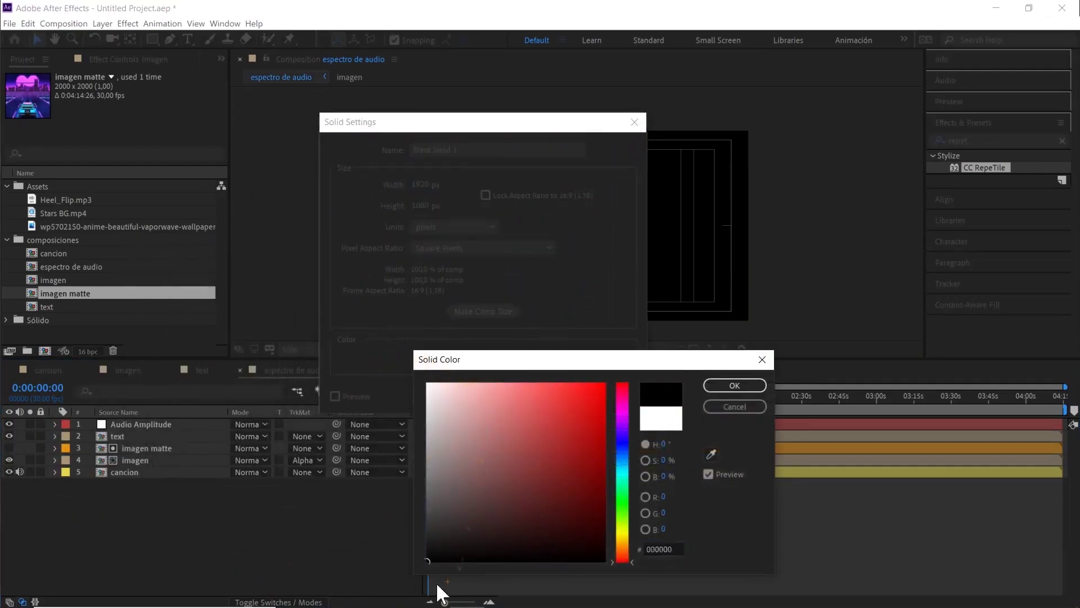
{"action": "left_click", "coordinate": [712, 387]}
{"action": "left_click", "coordinate": [464, 149]}
{"action": "type", "text": "espectro de audio"}
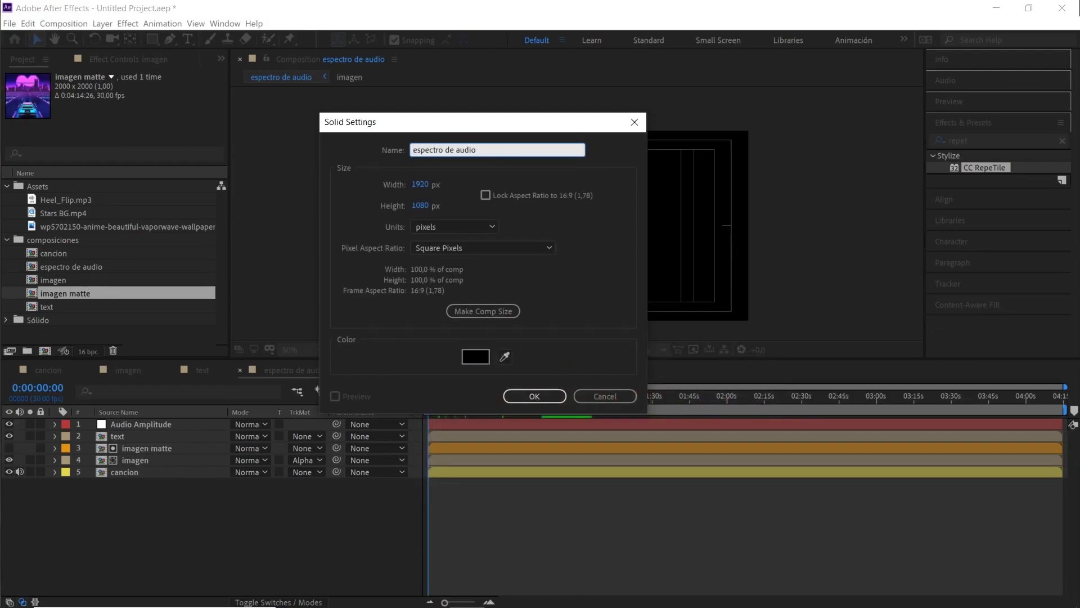
{"action": "left_click", "coordinate": [425, 183]}
{"action": "left_click", "coordinate": [424, 208]}
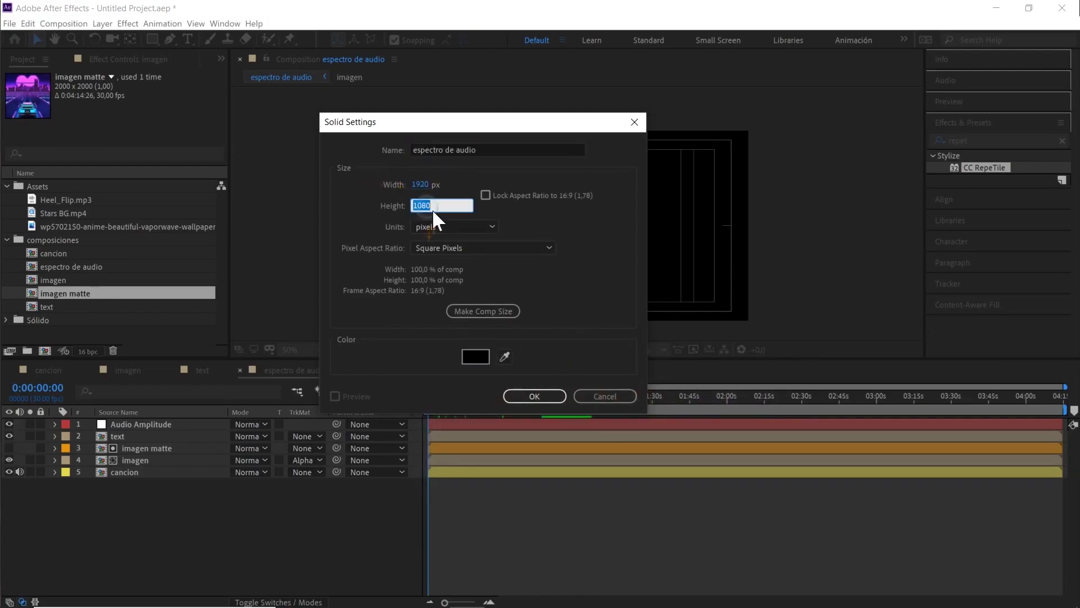
{"action": "left_click", "coordinate": [535, 391]}
- Search the effects for "audio" and apply Audio Spectrum to the espectro de audio solid
{"action": "left_click", "coordinate": [982, 142]}
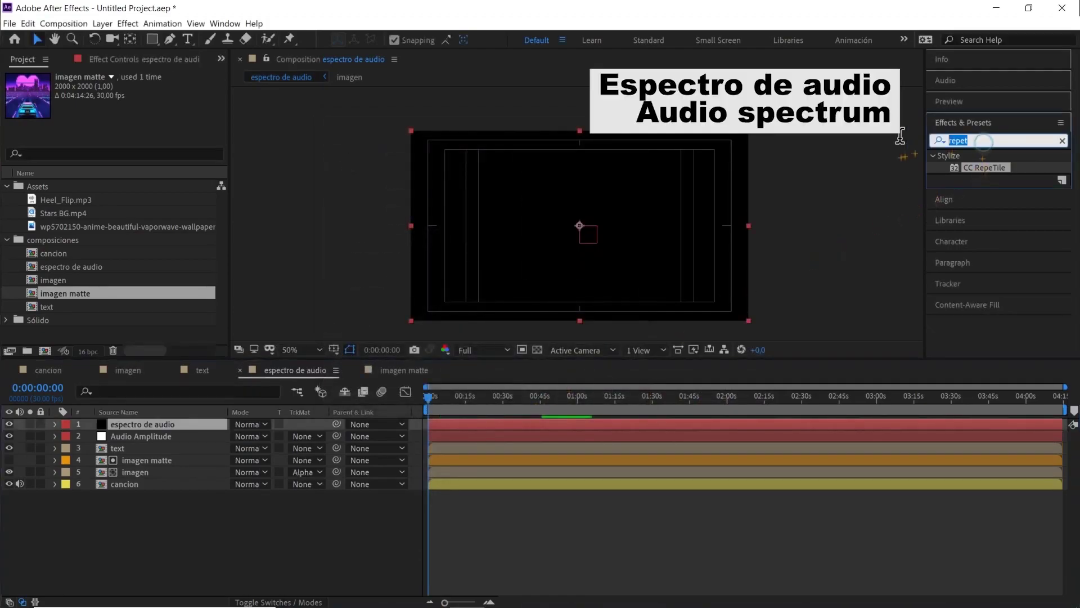
{"action": "type", "text": "audio"}
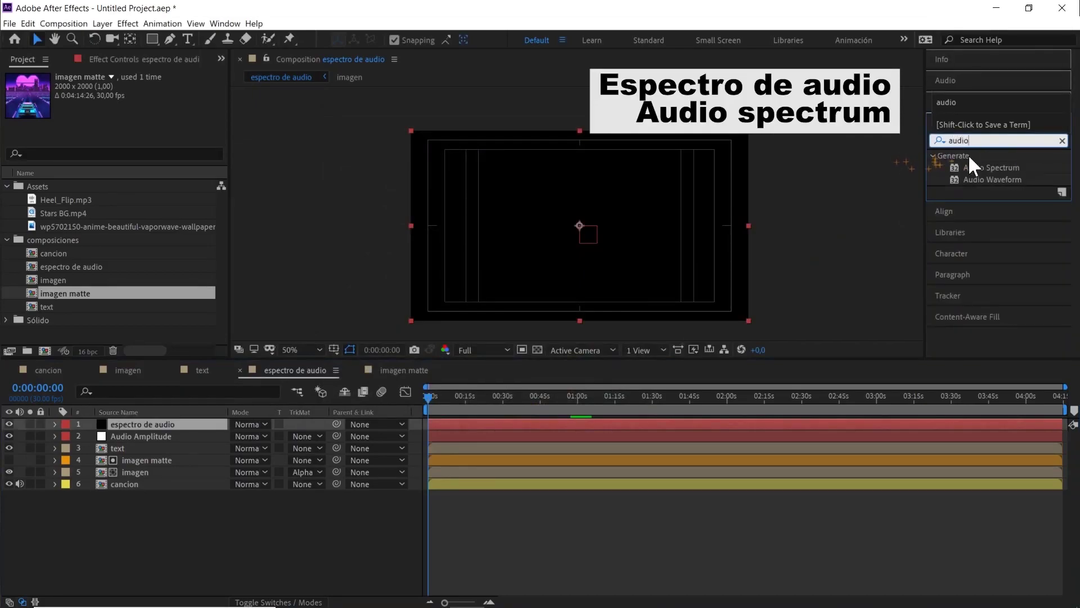
{"action": "left_click_drag", "start_coordinate": [990, 167], "coordinate": [148, 418]}
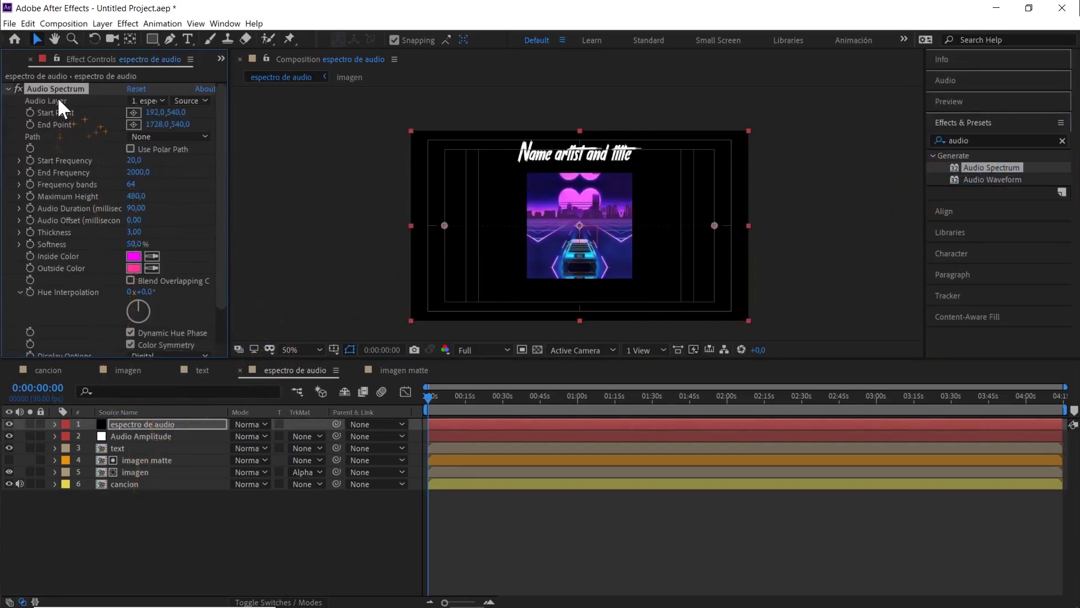
- Set the Audio Spectrum's audio layer to cancion, check the cancion and imagen compositions, and return to the espectro de audio layer
{"action": "left_click", "coordinate": [151, 101]}
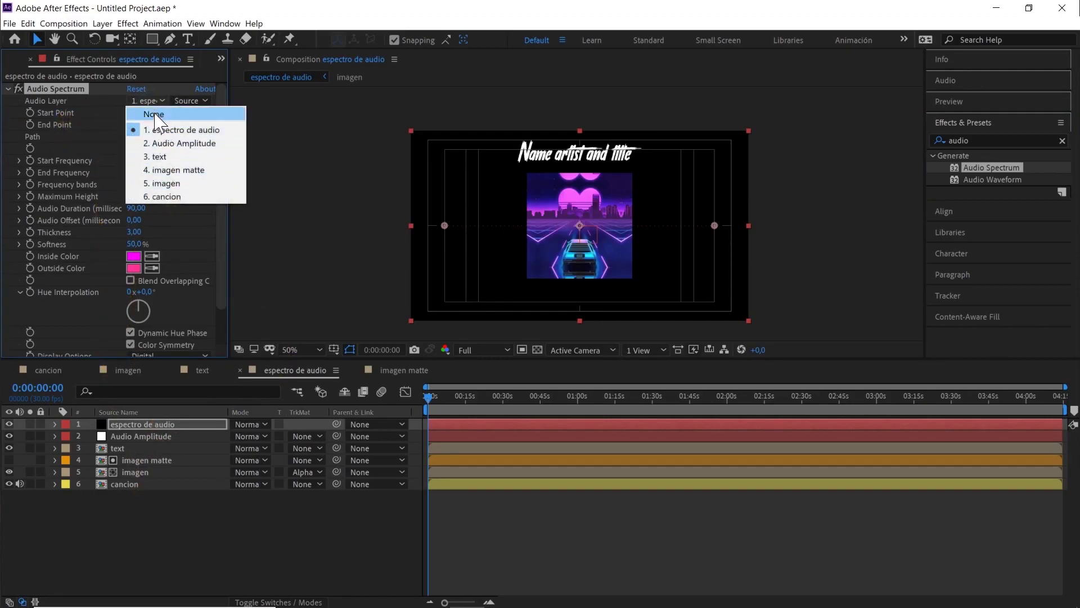
{"action": "left_click", "coordinate": [156, 196]}
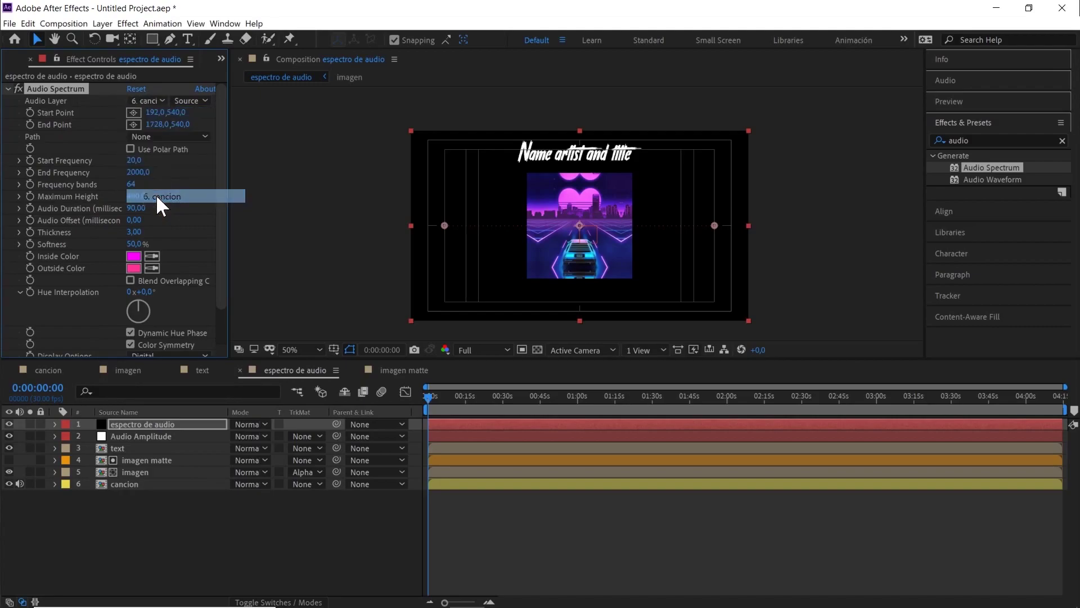
{"action": "double_click", "coordinate": [127, 484]}
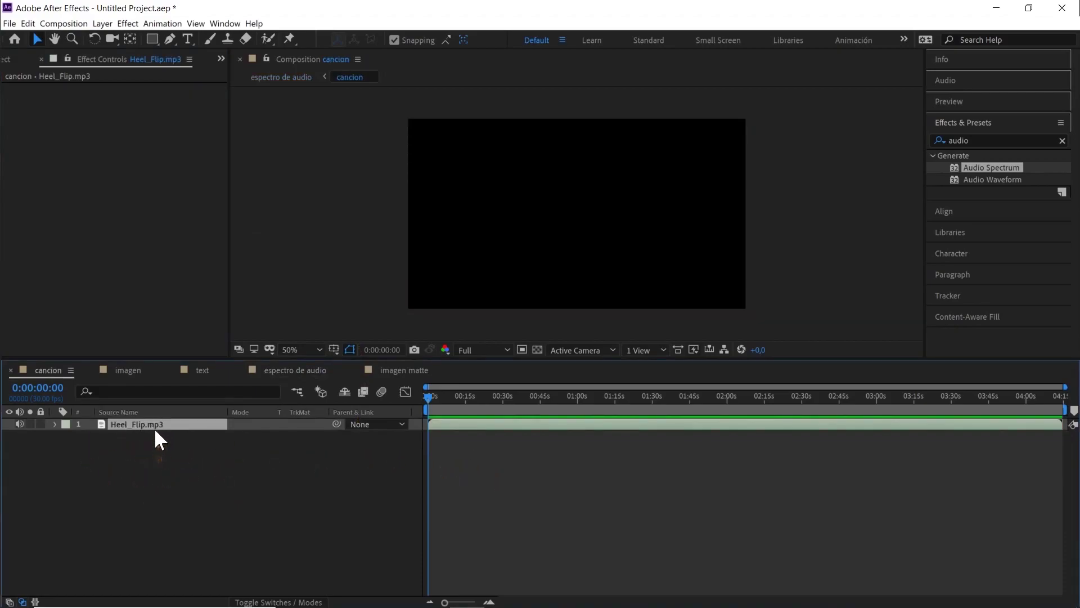
{"action": "left_click", "coordinate": [126, 375]}
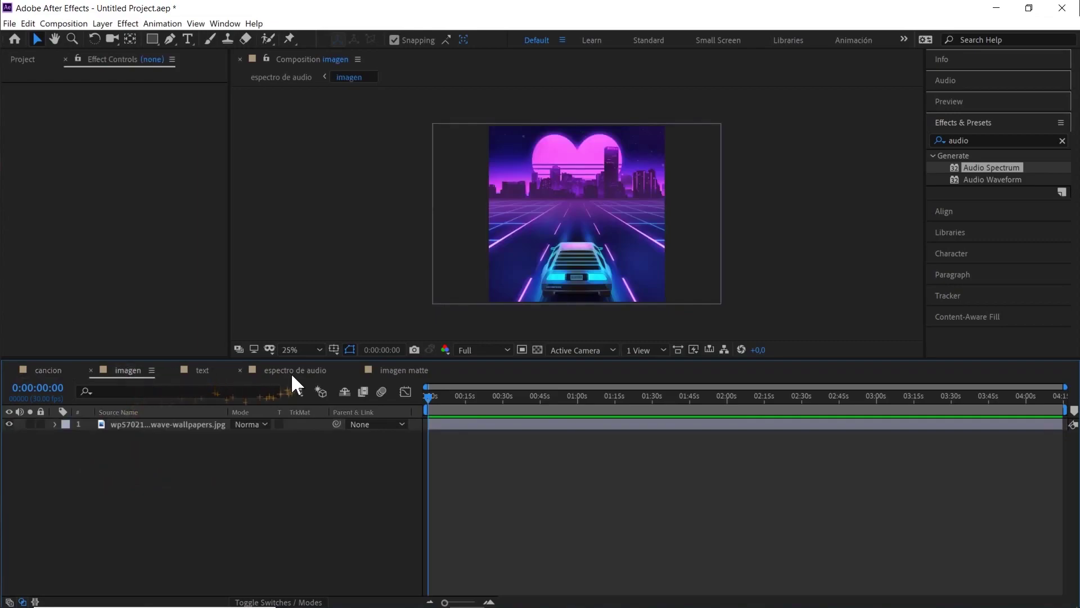
{"action": "left_click", "coordinate": [289, 371]}
{"action": "left_click", "coordinate": [167, 423]}
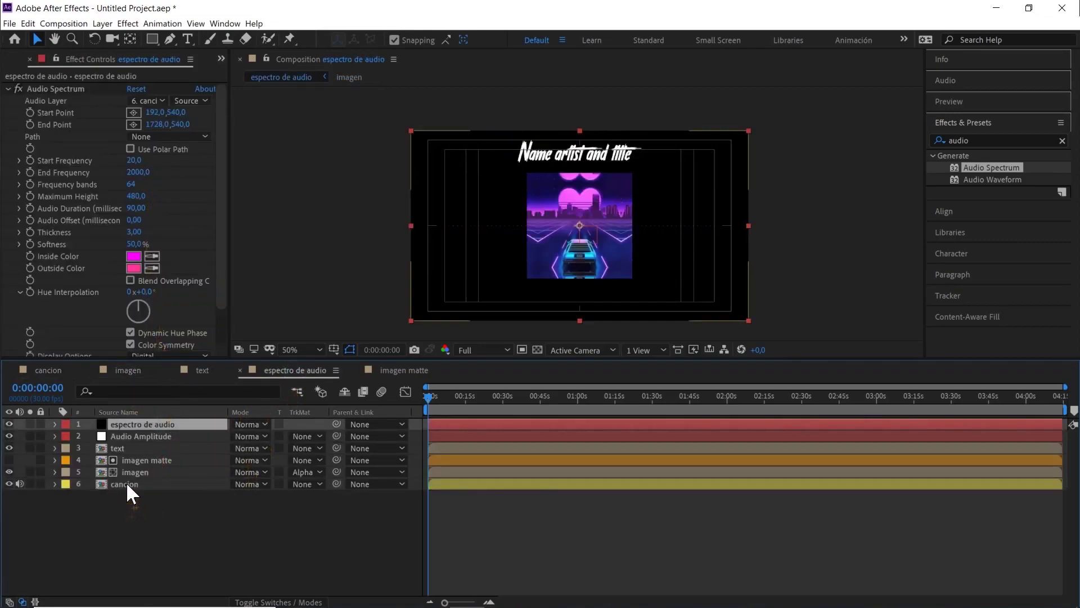
- Play back the audio spectrum from 0:00:54:14 at Quarter preview resolution
{"action": "left_click", "coordinate": [479, 350]}
{"action": "left_click", "coordinate": [483, 430]}
{"action": "left_click_drag", "start_coordinate": [444, 400], "coordinate": [562, 400]}
{"action": "key", "text": "space"}
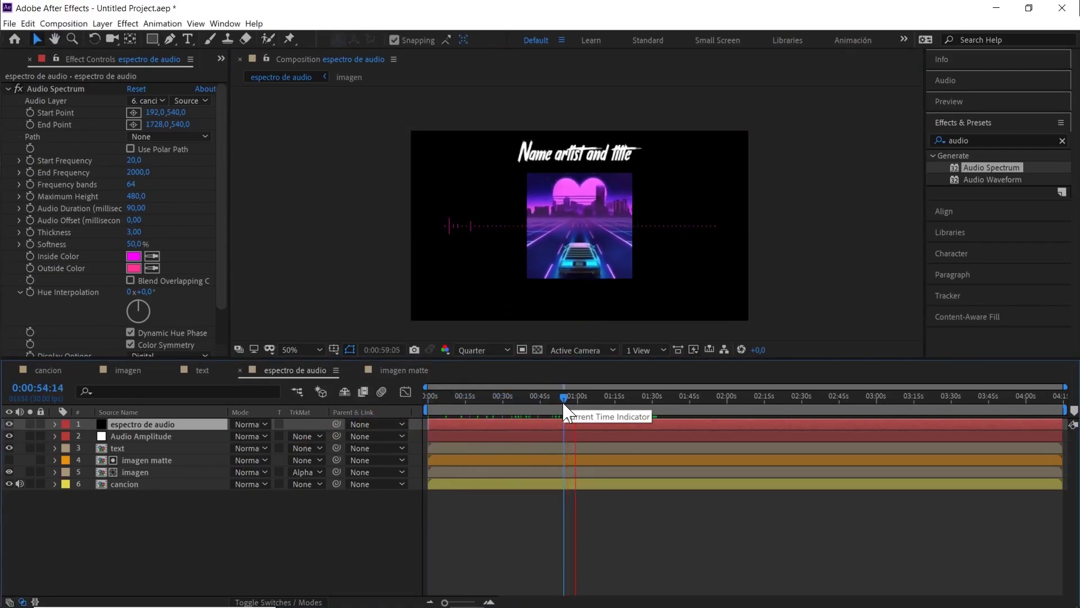
{"action": "key", "text": "space"}
- Set the Audio Spectrum's inside and outside colors to white (FFFFFF), with the current time at 0:00:36:04
{"action": "left_click", "coordinate": [515, 407]}
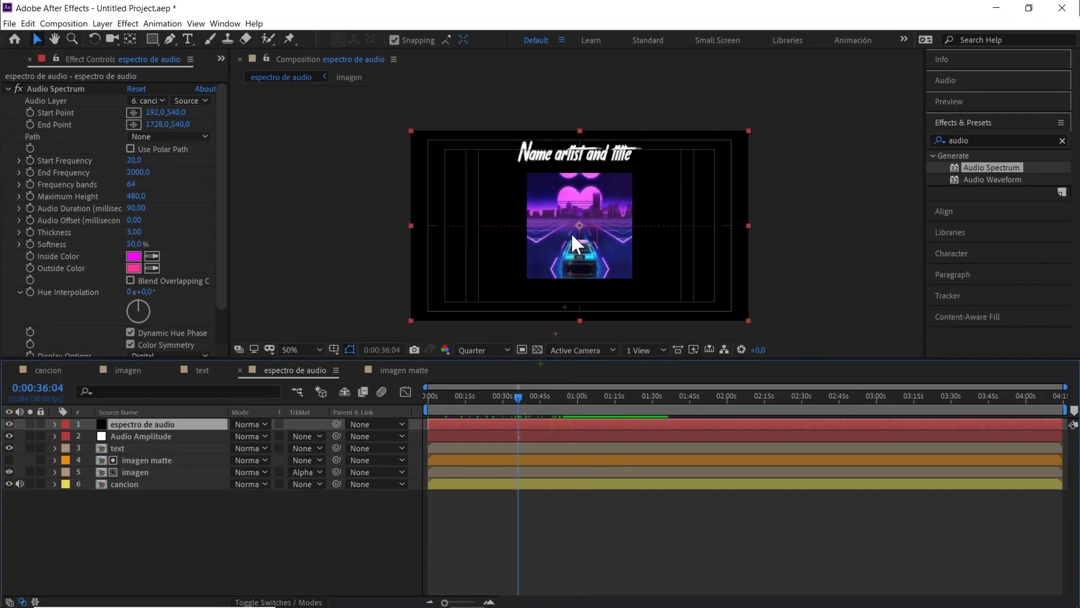
{"action": "scroll", "coordinate": [571, 231], "scroll_direction": "up", "scroll_amount": 2}
{"action": "scroll", "coordinate": [571, 232], "scroll_direction": "down", "scroll_amount": 2}
{"action": "left_click", "coordinate": [133, 255]}
{"action": "type", "text": "FFFFFF"}
{"action": "left_click", "coordinate": [754, 385]}
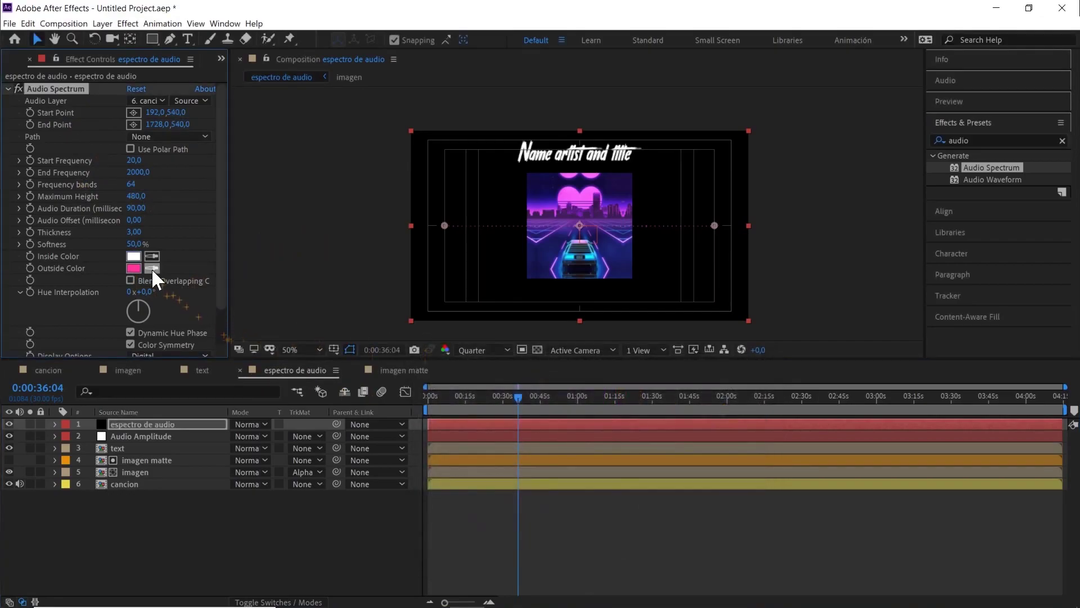
{"action": "left_click", "coordinate": [133, 256]}
{"action": "key", "text": "period"}
- Return to 0:00:00:00 at Full resolution and start a Pen tool mask path at the image's upper-left corner
{"action": "left_click_drag", "start_coordinate": [516, 395], "coordinate": [416, 403]}
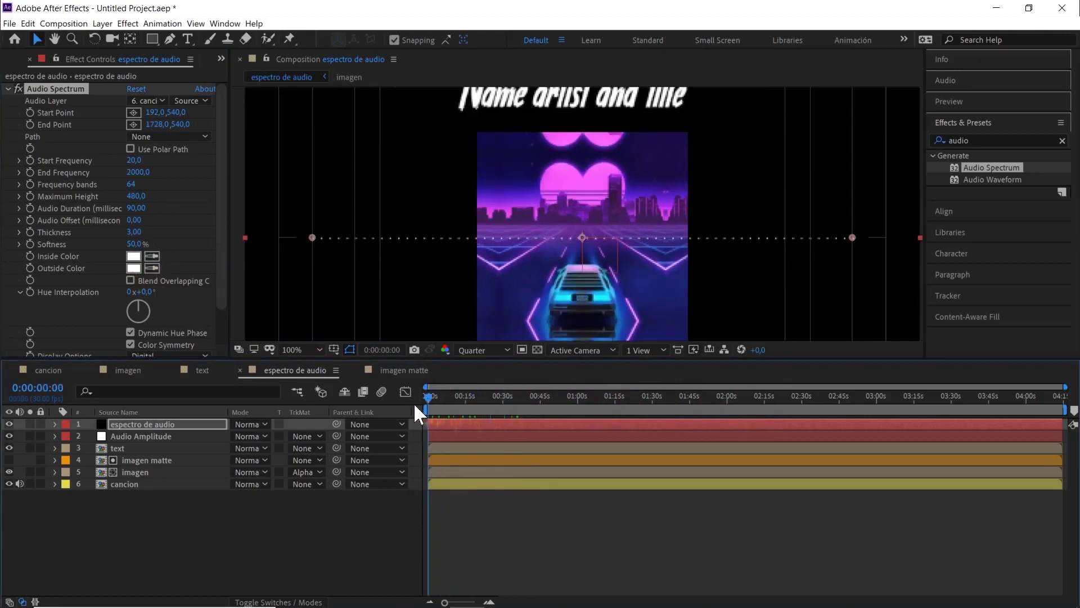
{"action": "left_click", "coordinate": [170, 39]}
{"action": "left_click", "coordinate": [488, 347]}
{"action": "left_click", "coordinate": [488, 380]}
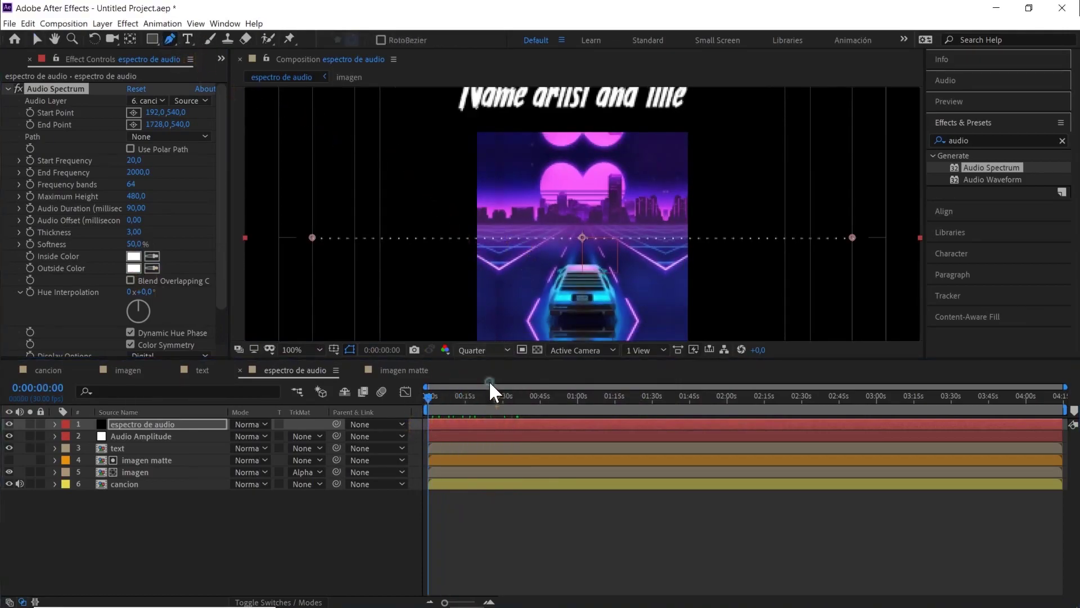
{"action": "scroll", "coordinate": [512, 188], "scroll_direction": "up", "scroll_amount": 2}
{"action": "left_click_drag", "start_coordinate": [501, 178], "coordinate": [832, 424]}
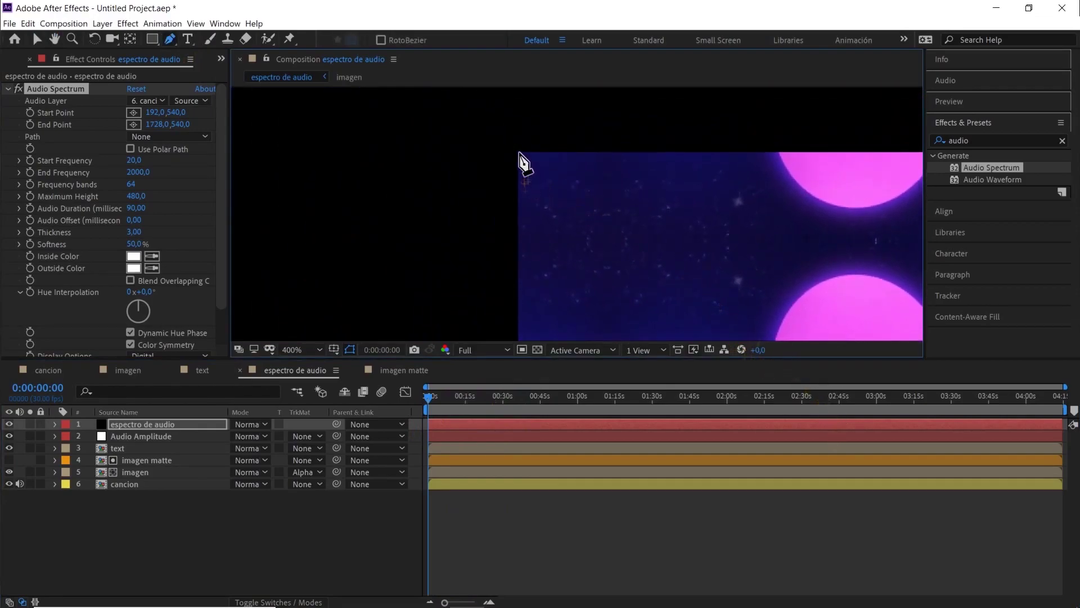
{"action": "left_click", "coordinate": [520, 156]}
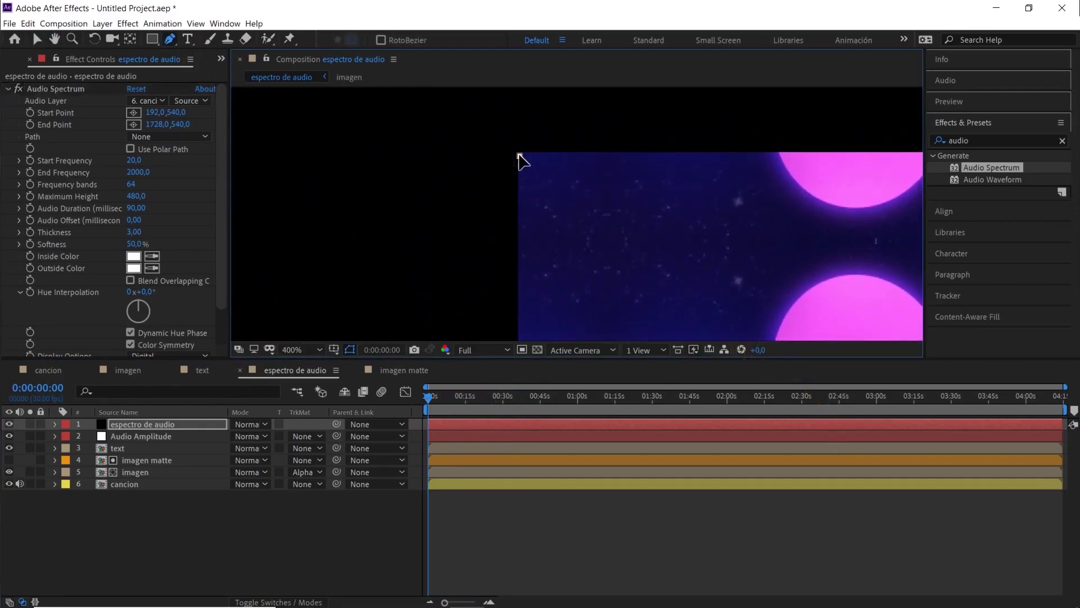
- Extend the mask path straight down the image's left edge to its lower-left corner
{"action": "scroll", "coordinate": [609, 181], "scroll_direction": "down", "scroll_amount": 1}
{"action": "left_click_drag", "start_coordinate": [679, 258], "coordinate": [657, 166]}
{"action": "scroll", "coordinate": [658, 192], "scroll_direction": "down", "scroll_amount": 1}
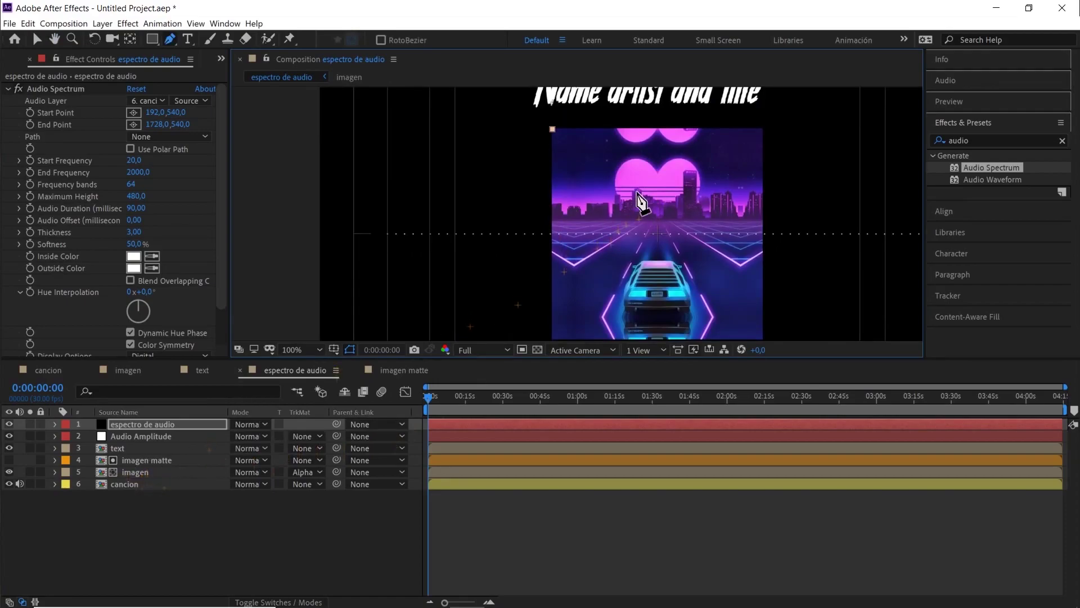
{"action": "scroll", "coordinate": [615, 159], "scroll_direction": "up", "scroll_amount": 2}
{"action": "left_click_drag", "start_coordinate": [570, 240], "coordinate": [765, 71]}
{"action": "left_click", "coordinate": [506, 232]}
{"action": "scroll", "coordinate": [578, 217], "scroll_direction": "down", "scroll_amount": 2}
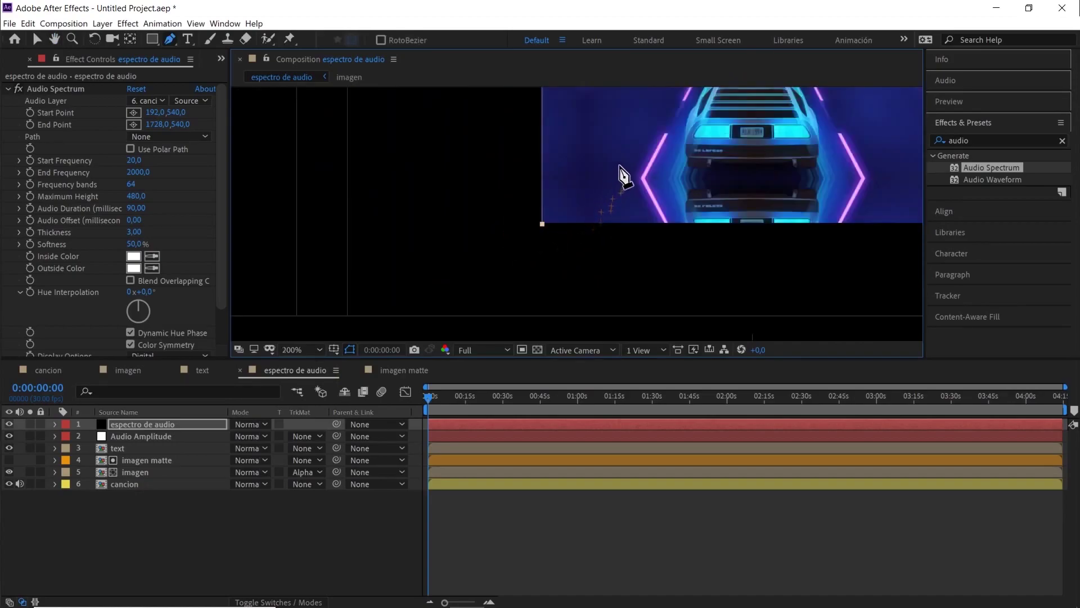
{"action": "scroll", "coordinate": [618, 168], "scroll_direction": "down", "scroll_amount": 1}
{"action": "left_click_drag", "start_coordinate": [643, 150], "coordinate": [600, 251]}
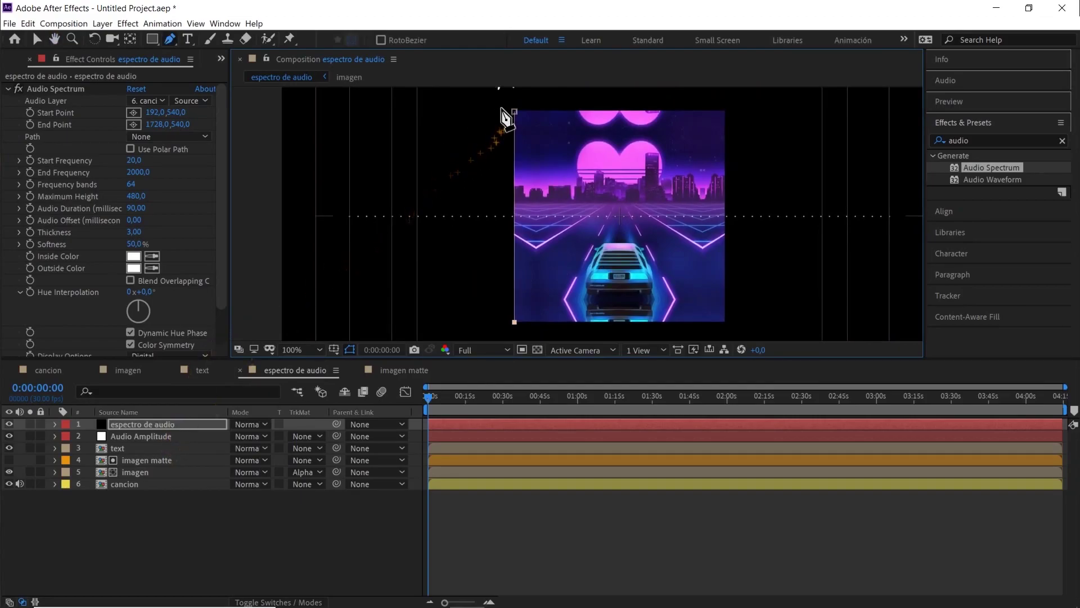
- Set the espectro de audio layer's Audio Spectrum audio source to Masks and its path to Mask 1
{"action": "left_click", "coordinate": [166, 425]}
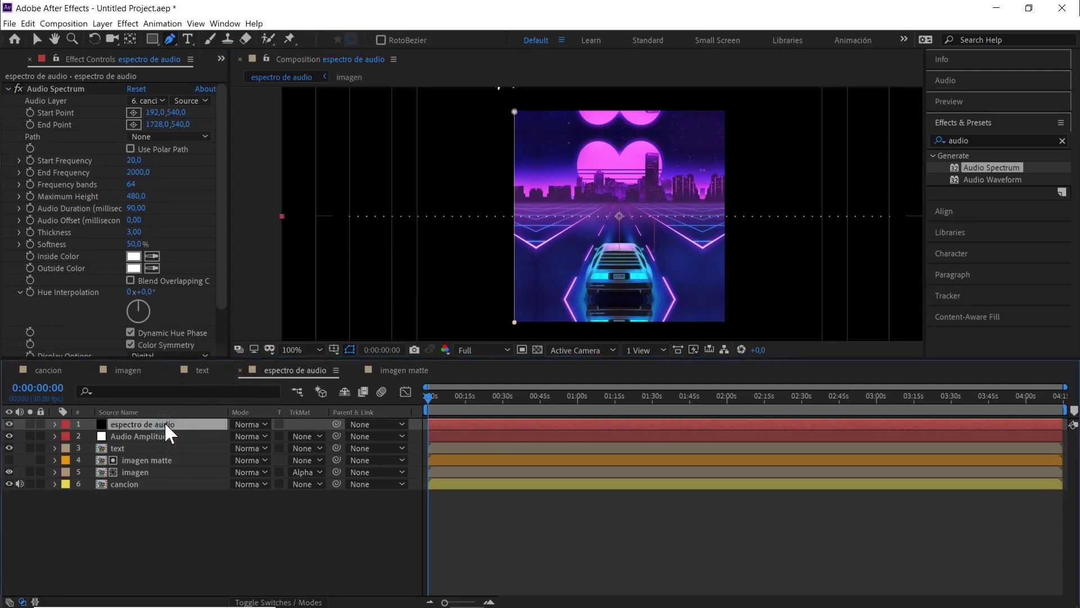
{"action": "left_click", "coordinate": [188, 100]}
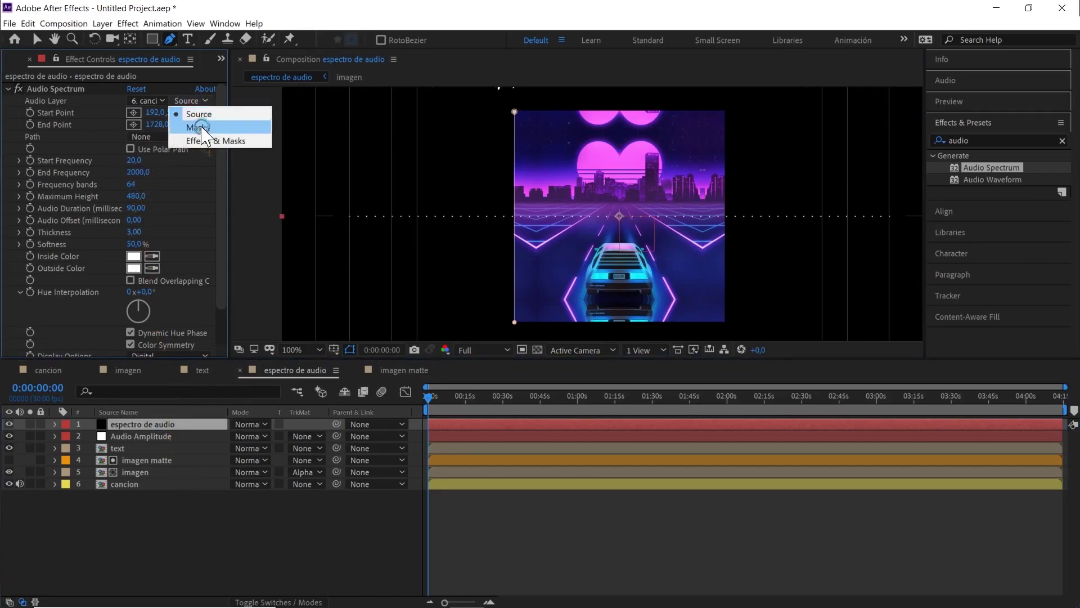
{"action": "left_click", "coordinate": [194, 125]}
{"action": "left_click", "coordinate": [135, 137]}
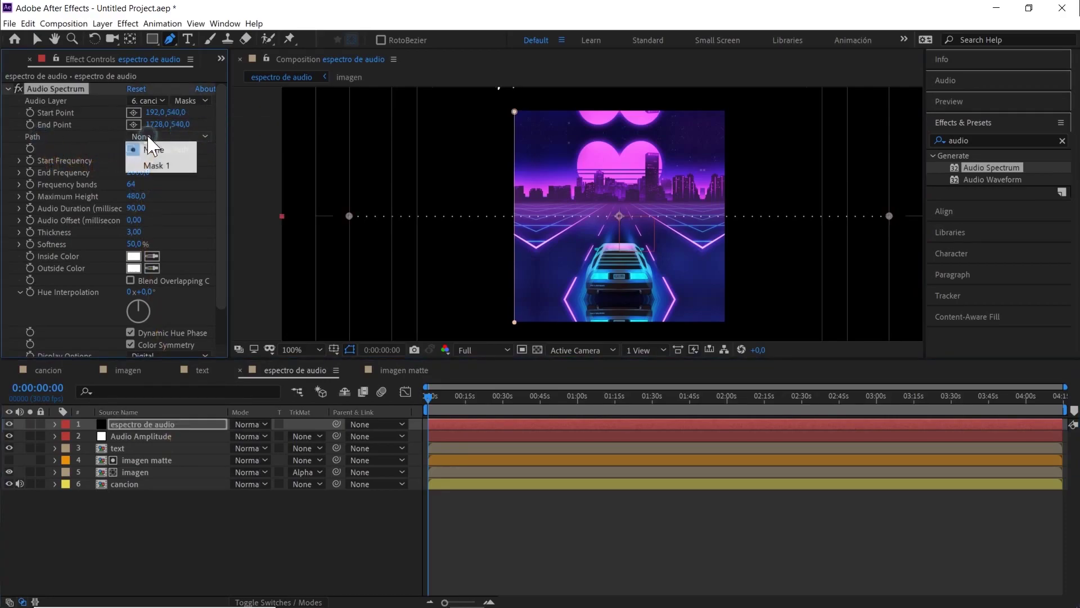
{"action": "left_click", "coordinate": [155, 163]}
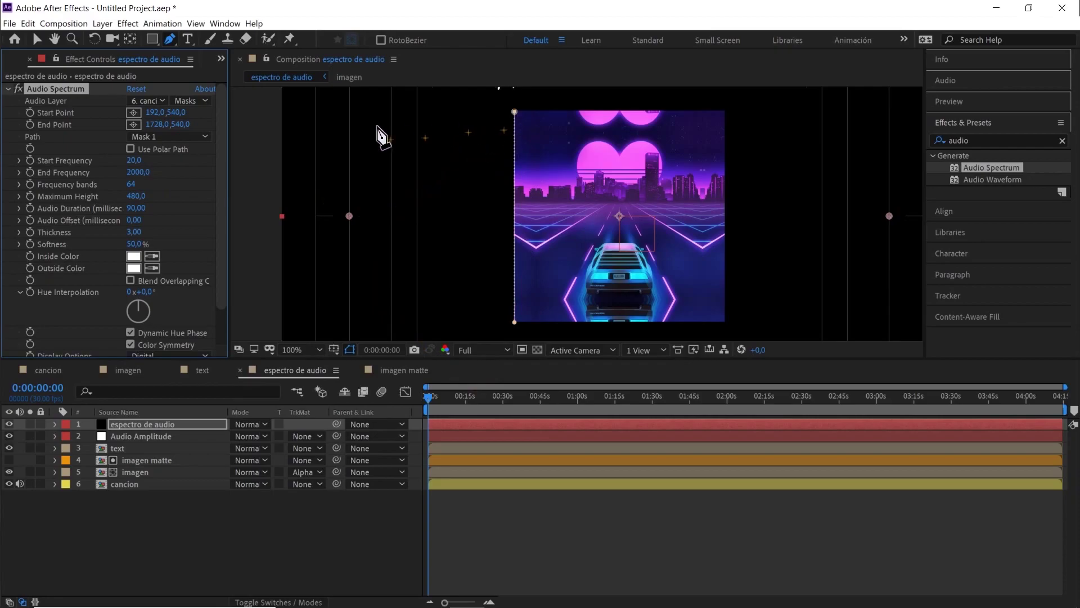
- Move the current time to 0:00:30:14 and set the spectrum's start frequency to 10 and end frequency to 200
{"action": "left_click_drag", "start_coordinate": [444, 395], "coordinate": [504, 354]}
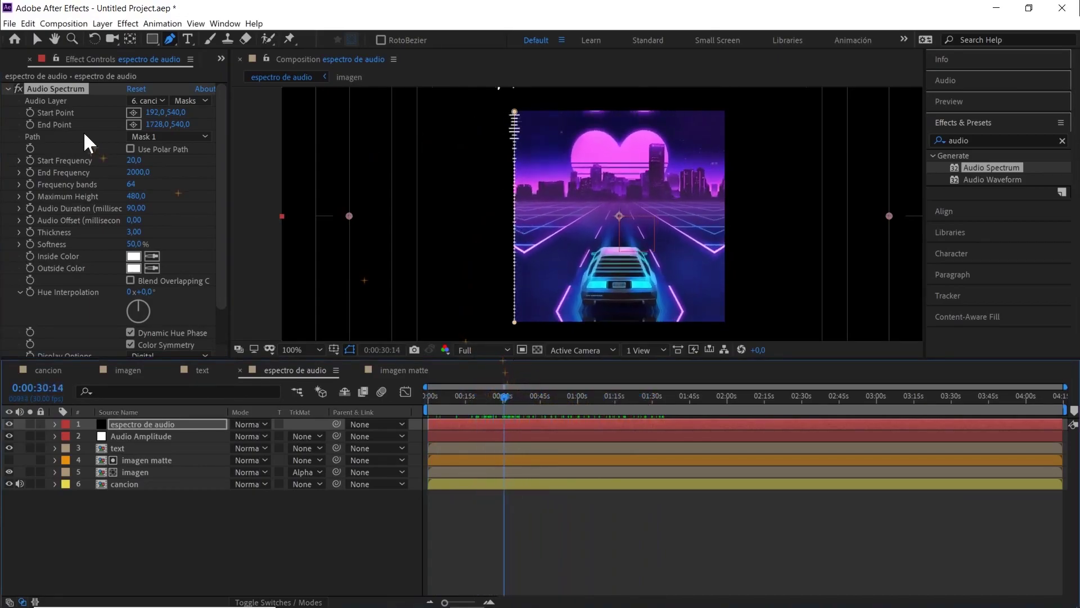
{"action": "left_click", "coordinate": [132, 161]}
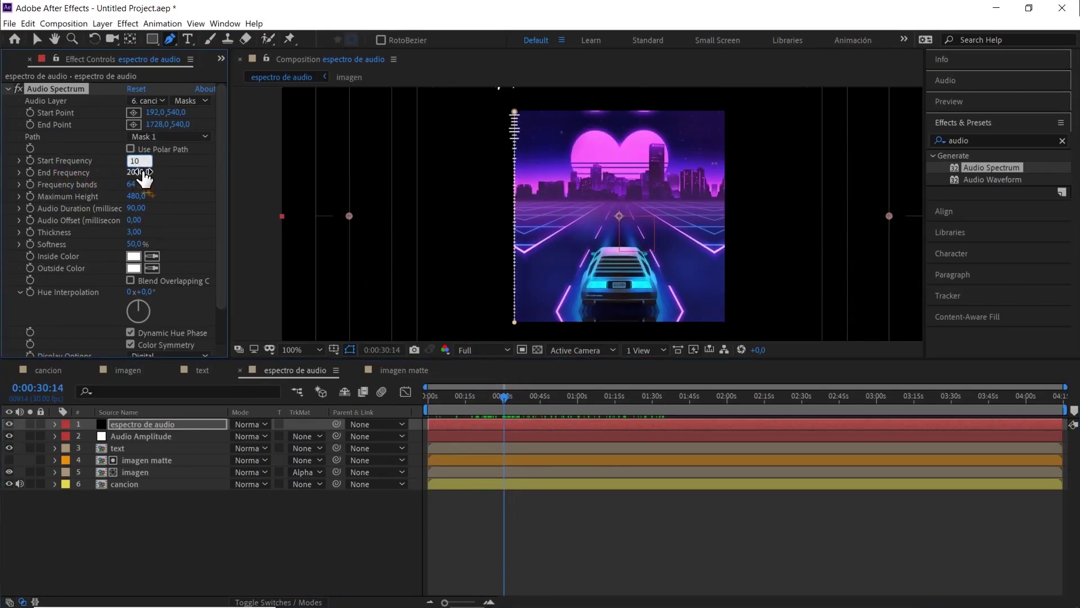
{"action": "left_click", "coordinate": [143, 171]}
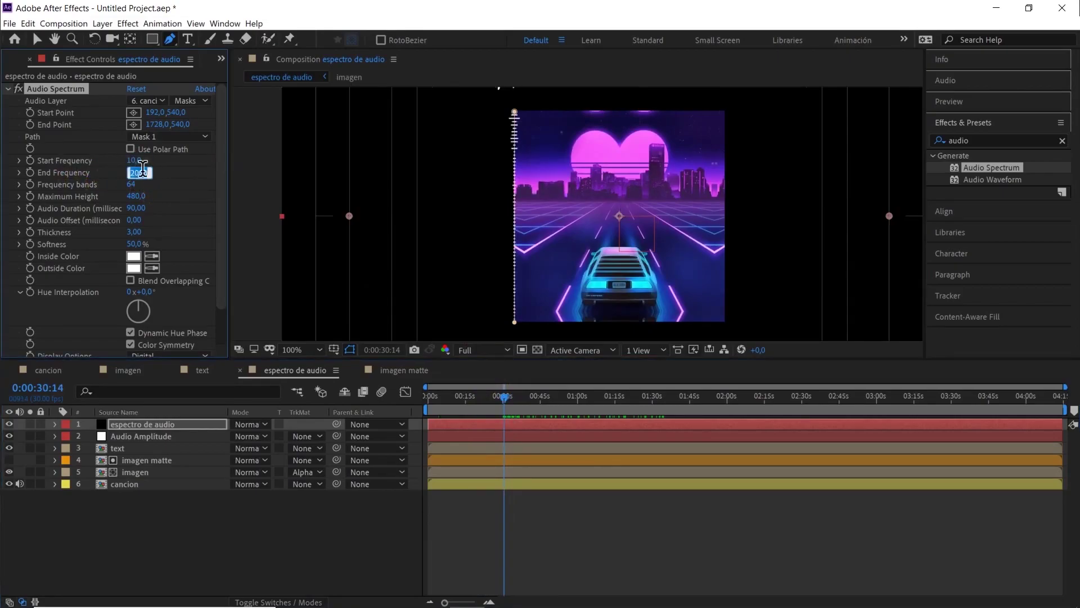
{"action": "type", "text": "200"}
- Set the spectrum's frequency bands to 55 and its maximum height to 700
{"action": "left_click", "coordinate": [130, 183]}
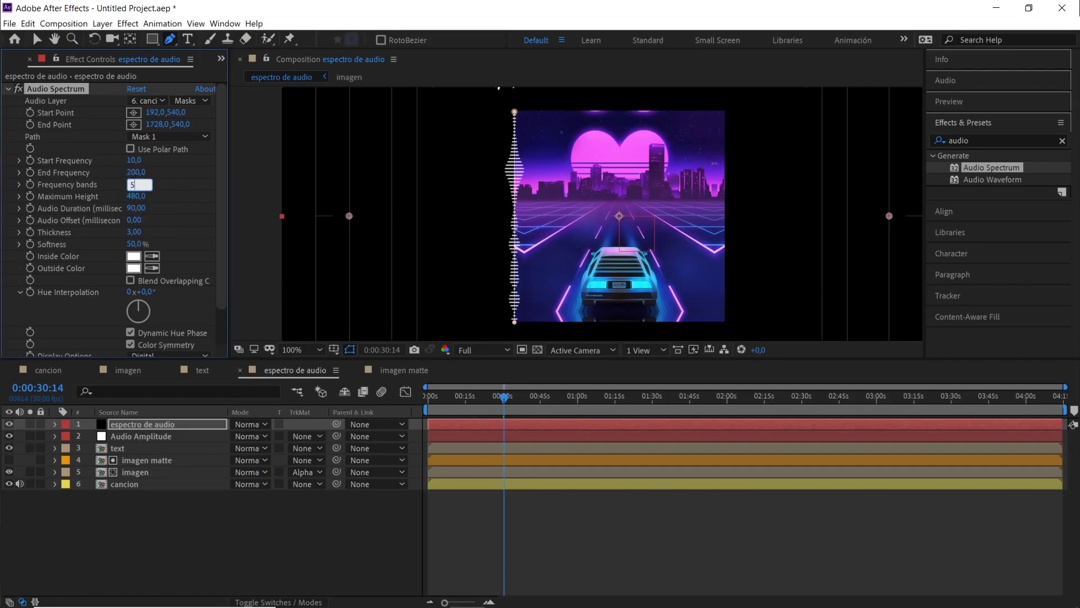
{"action": "type", "text": "55"}
{"action": "left_click", "coordinate": [137, 196]}
{"action": "type", "text": "700"}
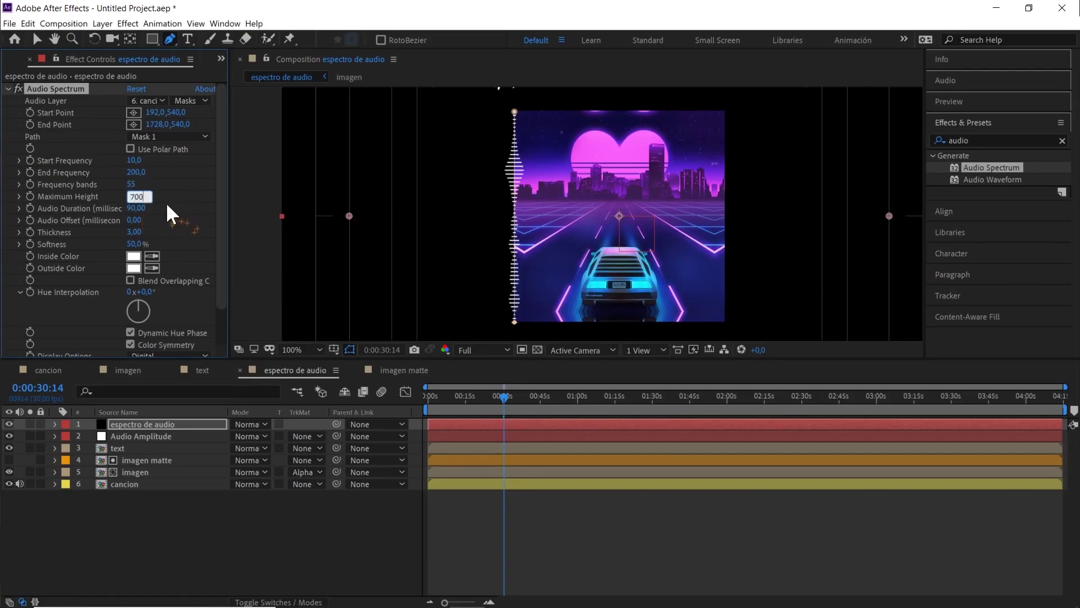
- Set the spectrum's audio duration to 150 milliseconds and its thickness to 6
{"action": "left_click", "coordinate": [138, 208]}
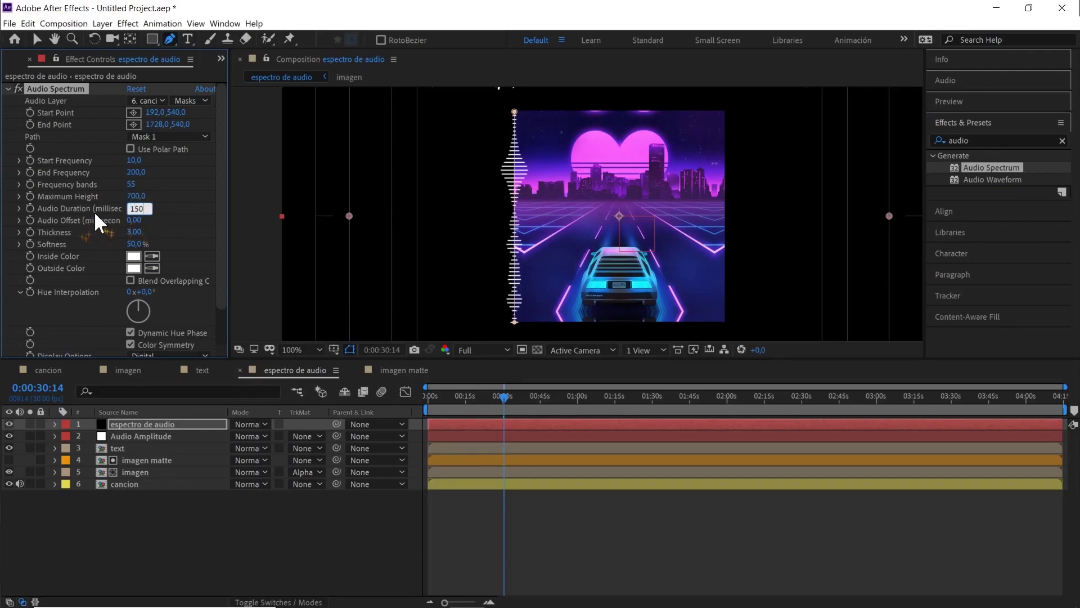
{"action": "left_click_drag", "start_coordinate": [147, 210], "coordinate": [129, 212]}
{"action": "left_click", "coordinate": [133, 220]}
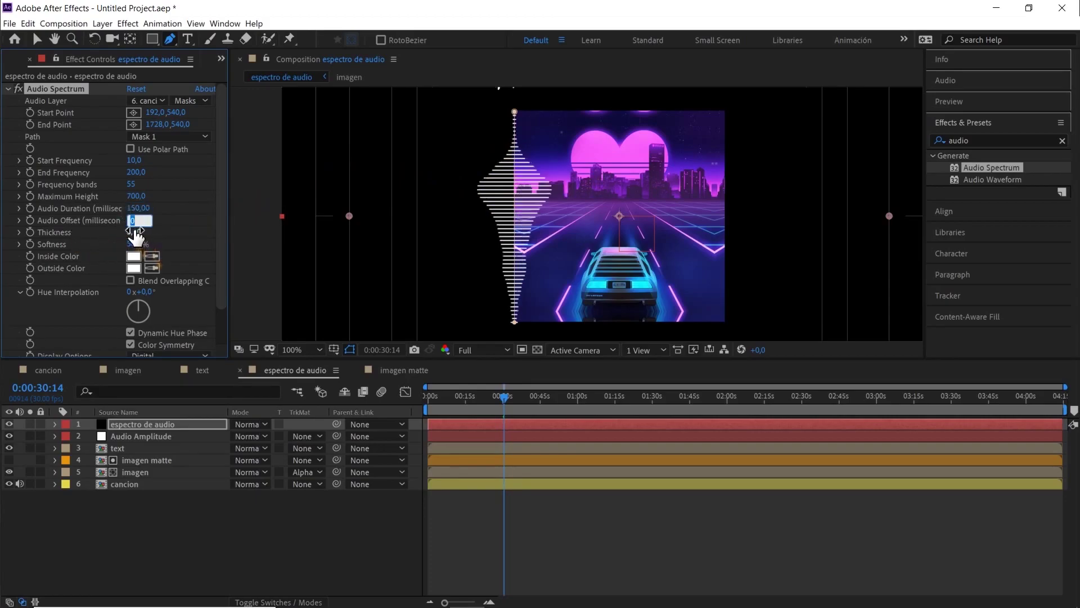
{"action": "left_click_drag", "start_coordinate": [138, 232], "coordinate": [117, 239]}
{"action": "key", "text": "Return"}
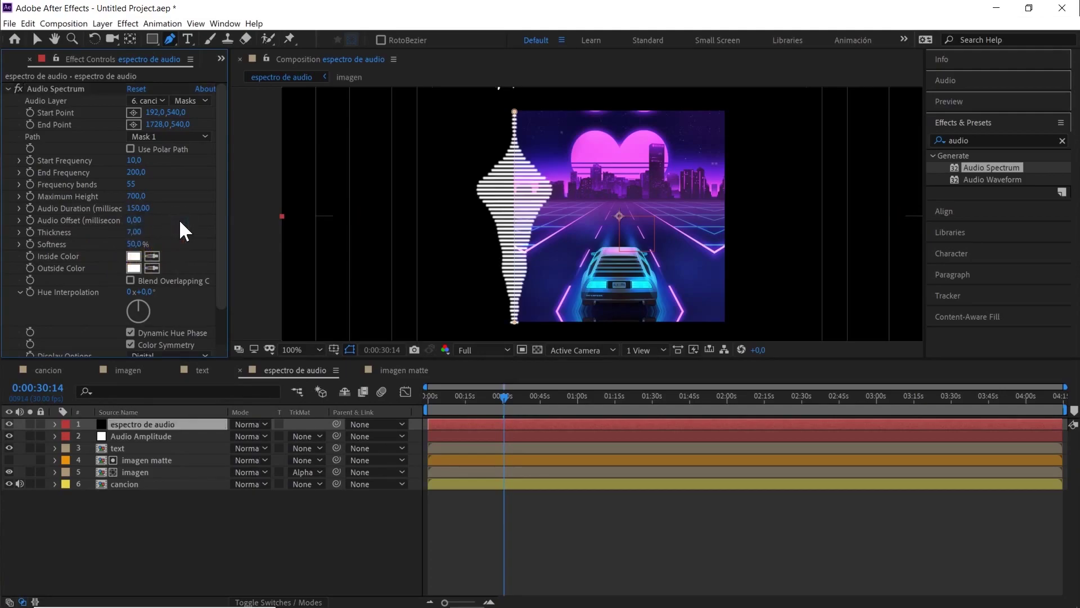
{"action": "left_click", "coordinate": [137, 231]}
{"action": "type", "text": "6"}
{"action": "left_click", "coordinate": [194, 218]}
- Compare softness values on the Audio Spectrum and set the softness to 0 %
{"action": "left_click", "coordinate": [135, 243]}
{"action": "type", "text": "100"}
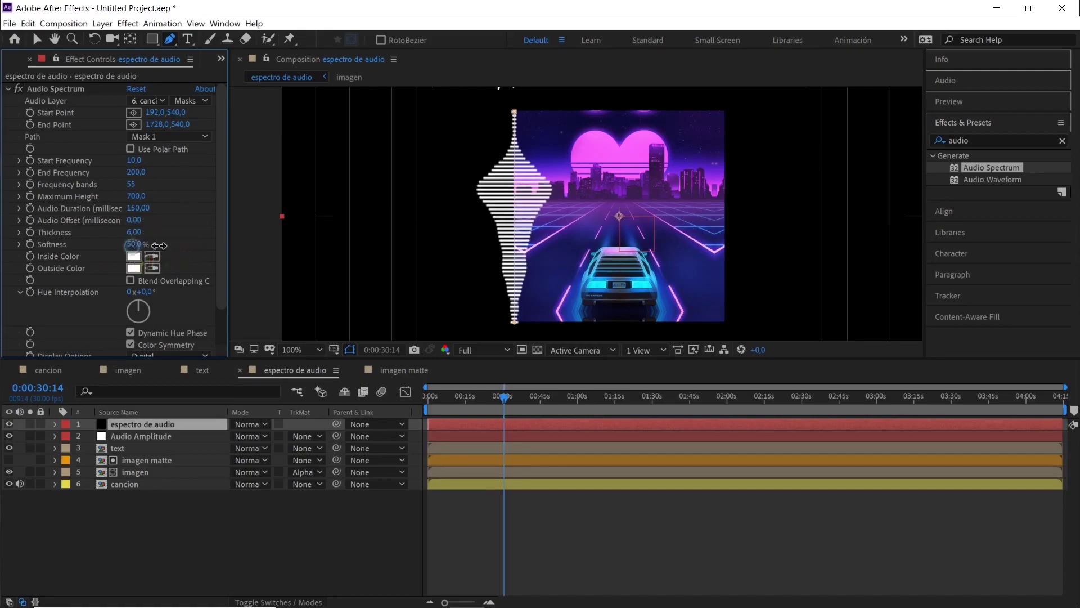
{"action": "left_click", "coordinate": [181, 227]}
{"action": "left_click_drag", "start_coordinate": [260, 225], "coordinate": [87, 242]}
{"action": "left_click", "coordinate": [133, 244]}
{"action": "key", "text": "Return"}
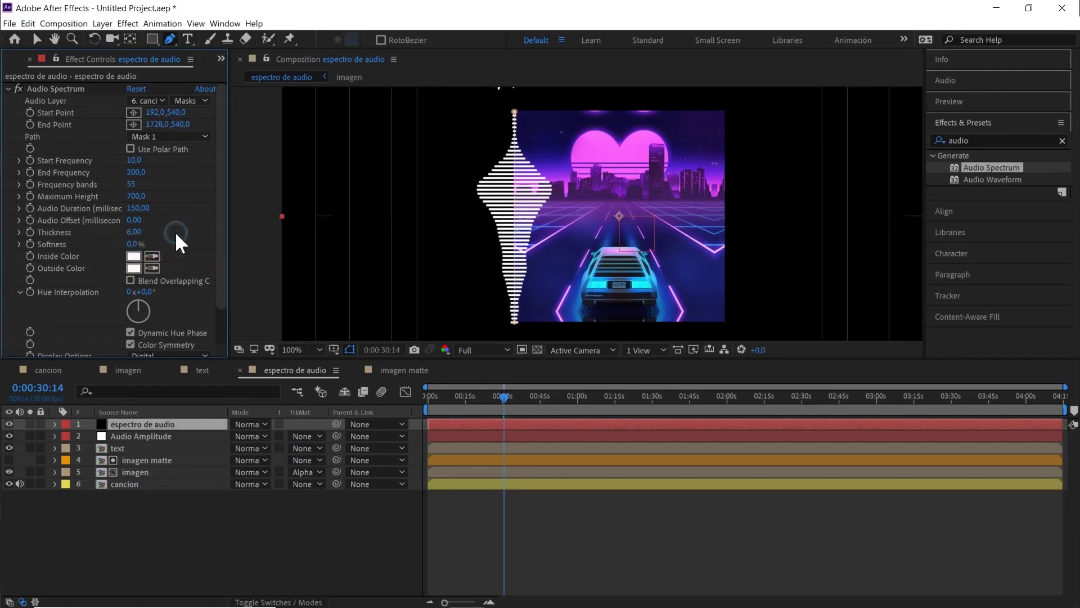
- Compare the Side A, Side B and Side A & B options on the Audio Spectrum and set Side Options to Side B
{"action": "left_click_drag", "start_coordinate": [216, 164], "coordinate": [230, 235]}
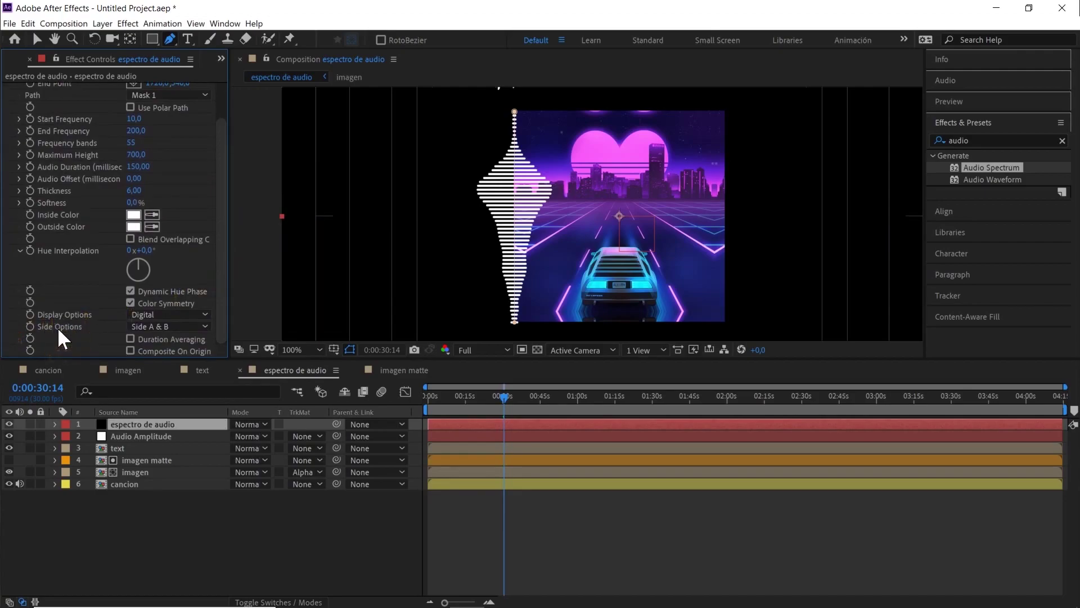
{"action": "left_click", "coordinate": [140, 325]}
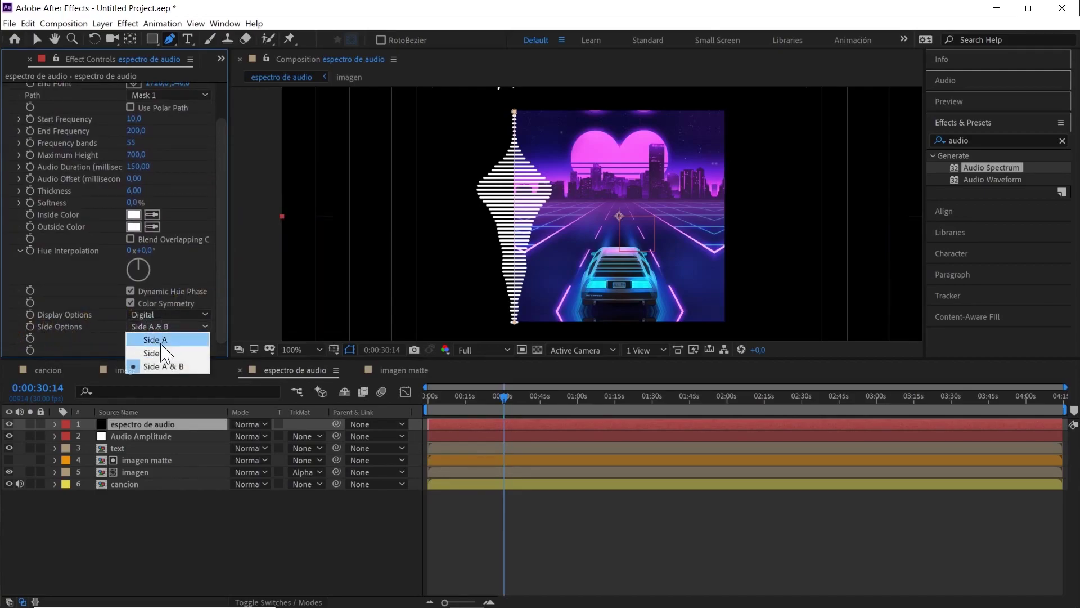
{"action": "left_click", "coordinate": [159, 340]}
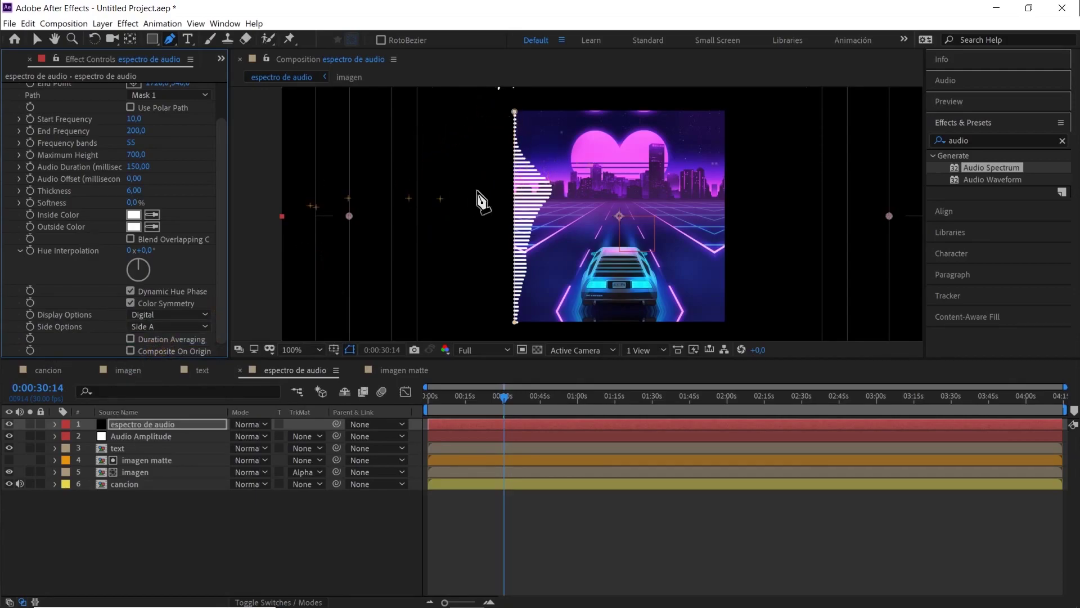
{"action": "left_click", "coordinate": [169, 326]}
{"action": "left_click", "coordinate": [157, 350]}
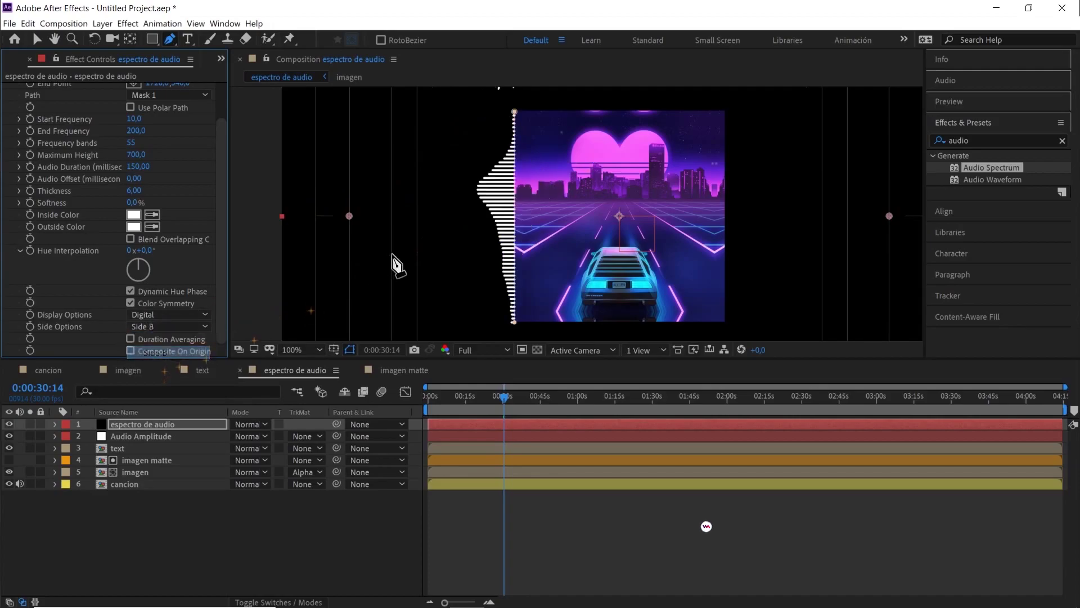
{"action": "left_click", "coordinate": [154, 327]}
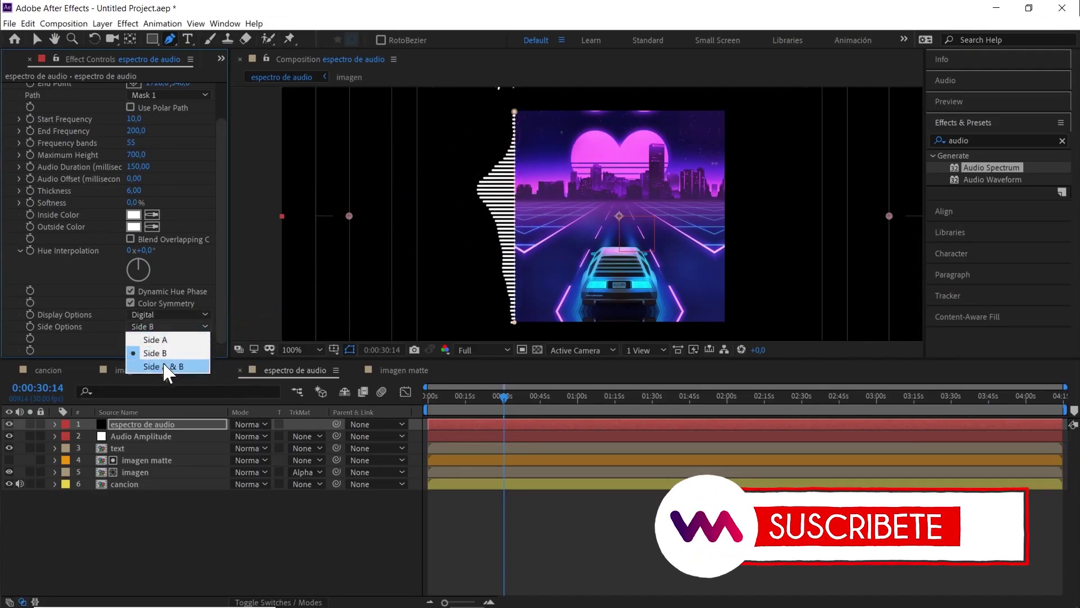
{"action": "left_click", "coordinate": [163, 366]}
{"action": "left_click", "coordinate": [185, 326]}
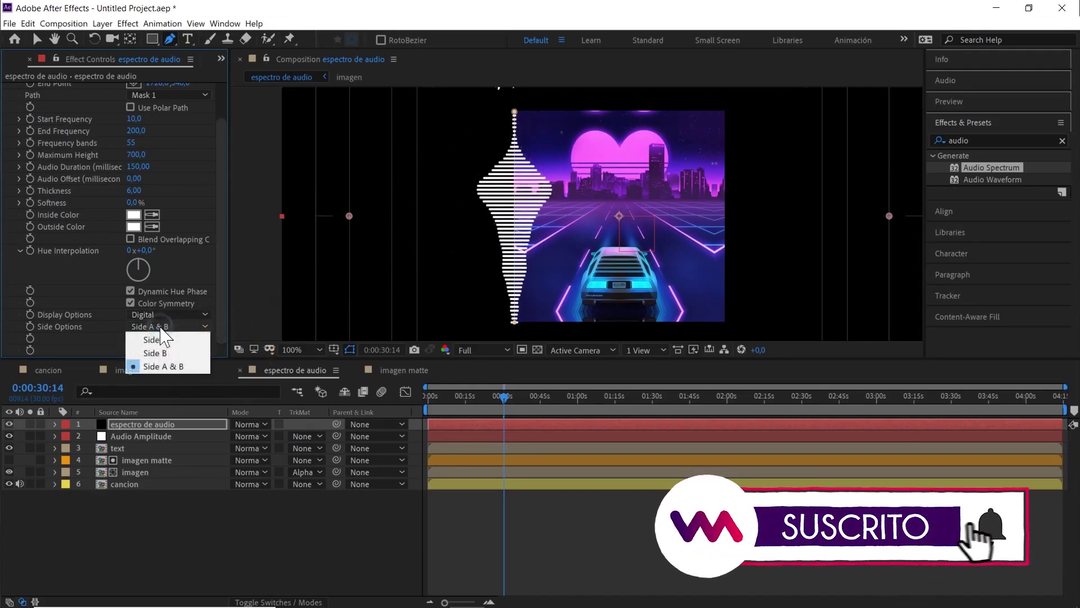
{"action": "left_click", "coordinate": [154, 353]}
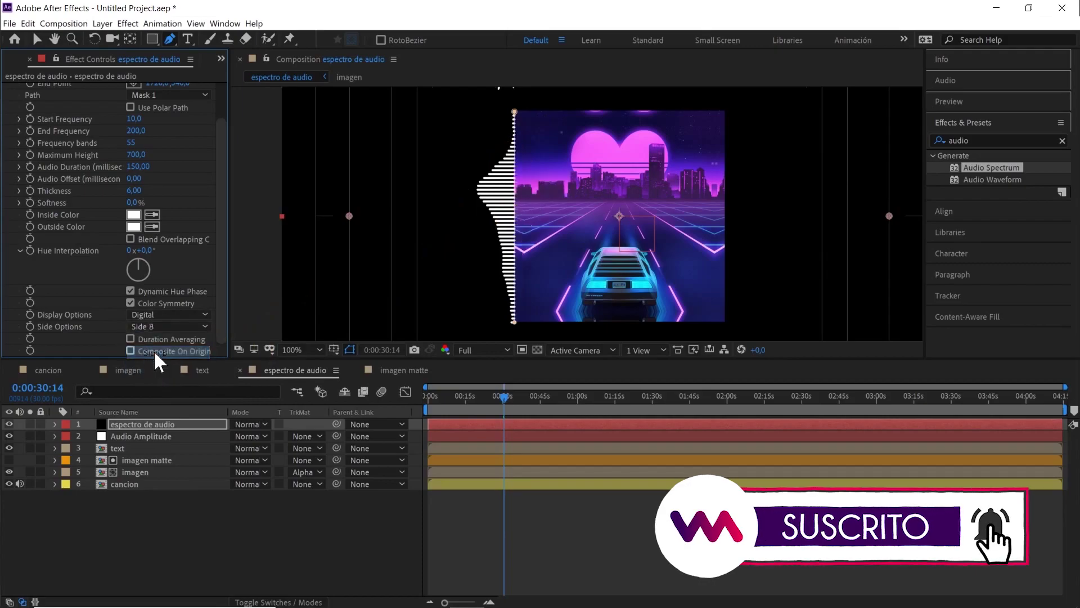
- Try the Analog lines and Analog dots display options on the Audio Spectrum and return Display Options to Digital
{"action": "left_click", "coordinate": [161, 314]}
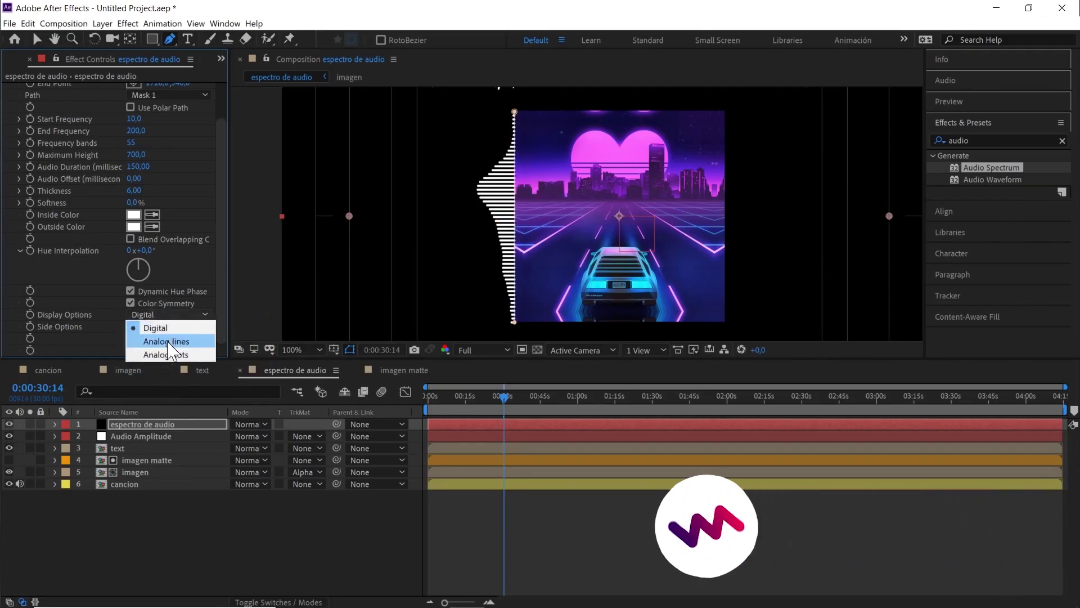
{"action": "left_click", "coordinate": [167, 340]}
{"action": "left_click", "coordinate": [159, 315]}
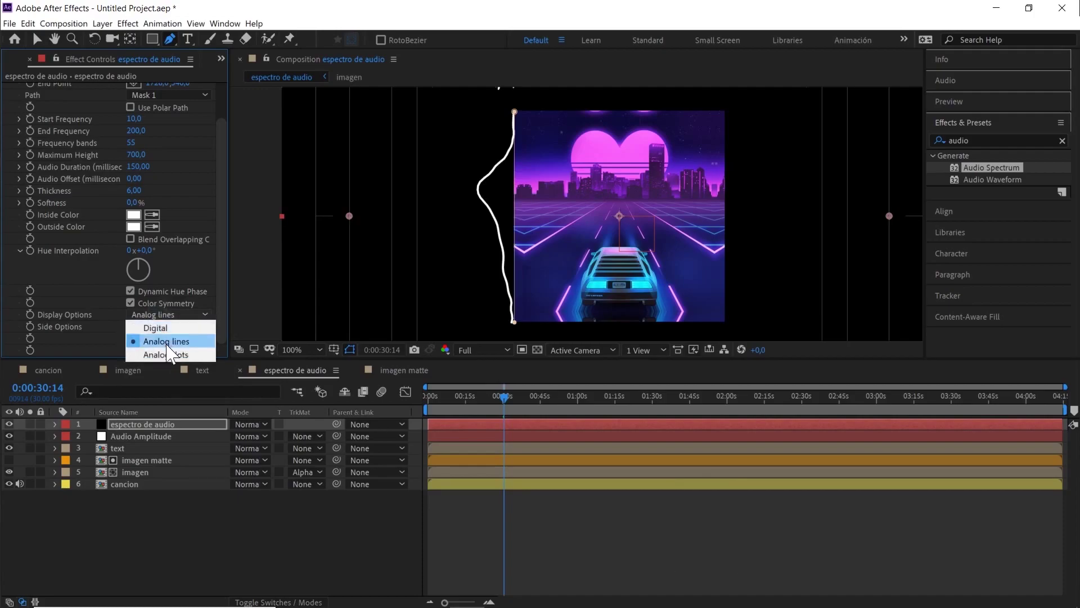
{"action": "left_click", "coordinate": [165, 354]}
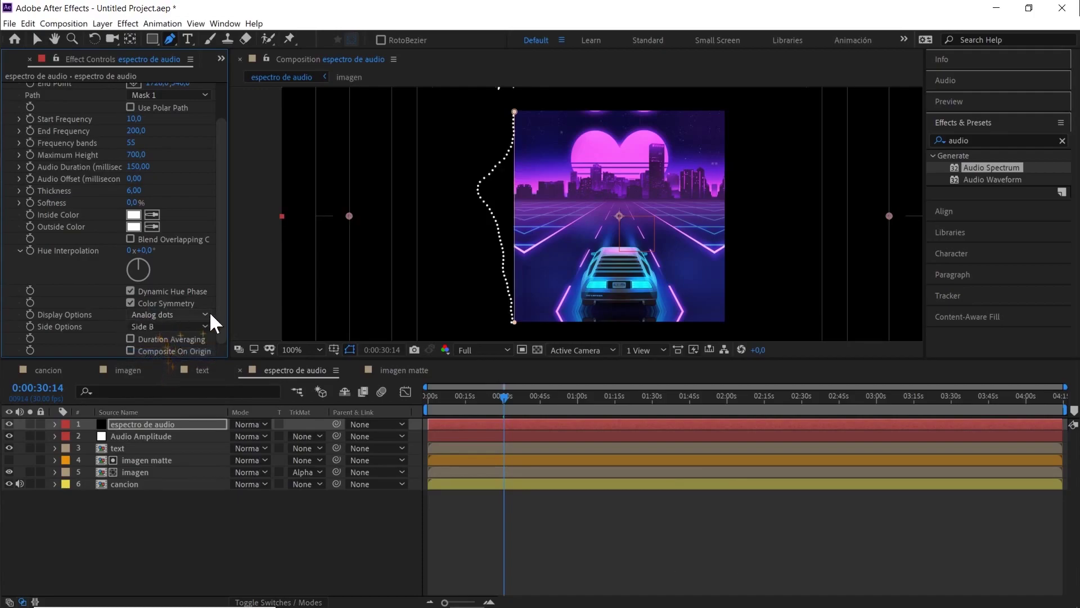
{"action": "left_click", "coordinate": [181, 314]}
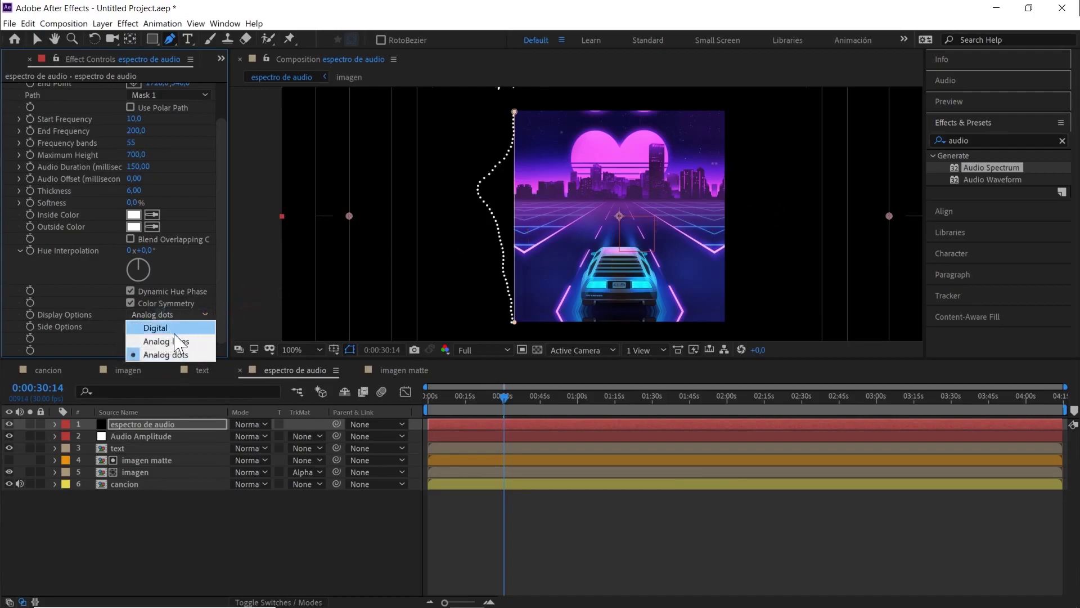
{"action": "left_click", "coordinate": [163, 328]}
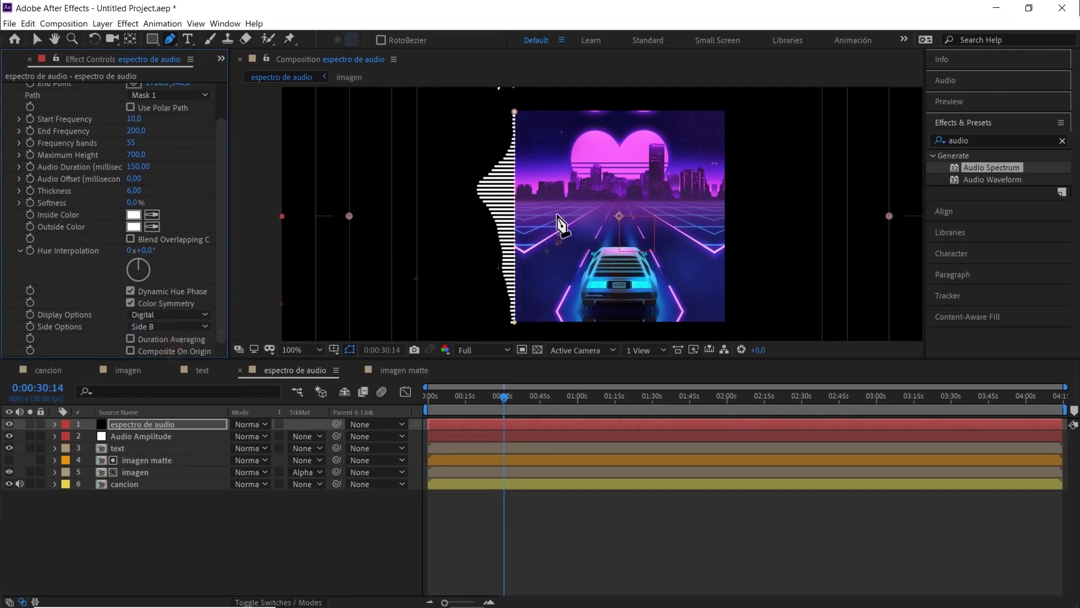
- Collapse the Audio Spectrum settings and apply the Mirror effect to the espectro de audio layer
{"action": "scroll", "coordinate": [560, 219], "scroll_direction": "down", "scroll_amount": 2}
{"action": "scroll", "coordinate": [557, 215], "scroll_direction": "up", "scroll_amount": 2}
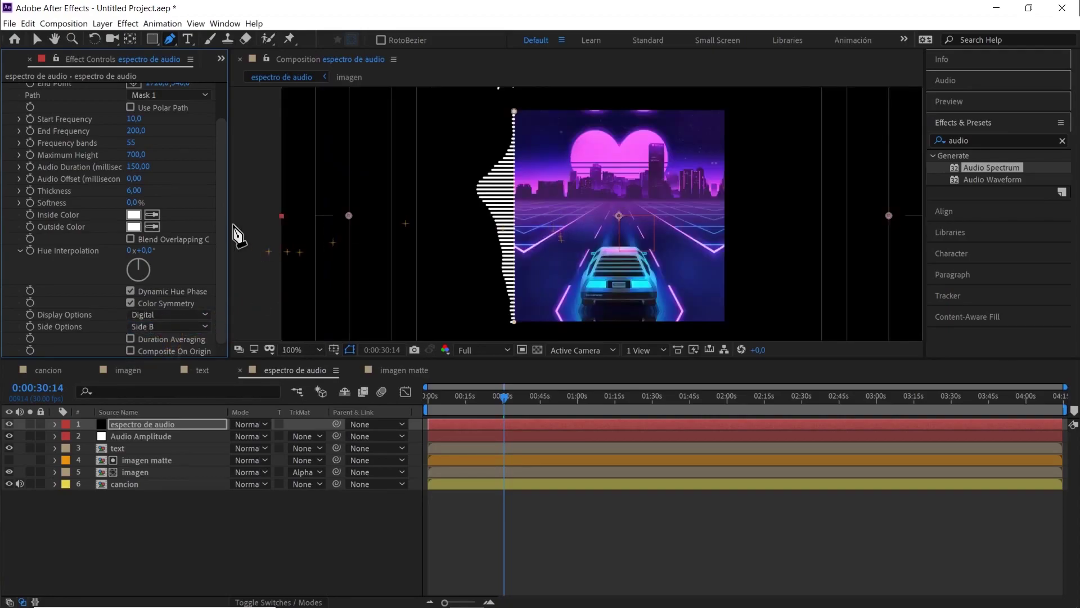
{"action": "scroll", "coordinate": [67, 142], "scroll_direction": "up", "scroll_amount": 2}
{"action": "left_click", "coordinate": [8, 89]}
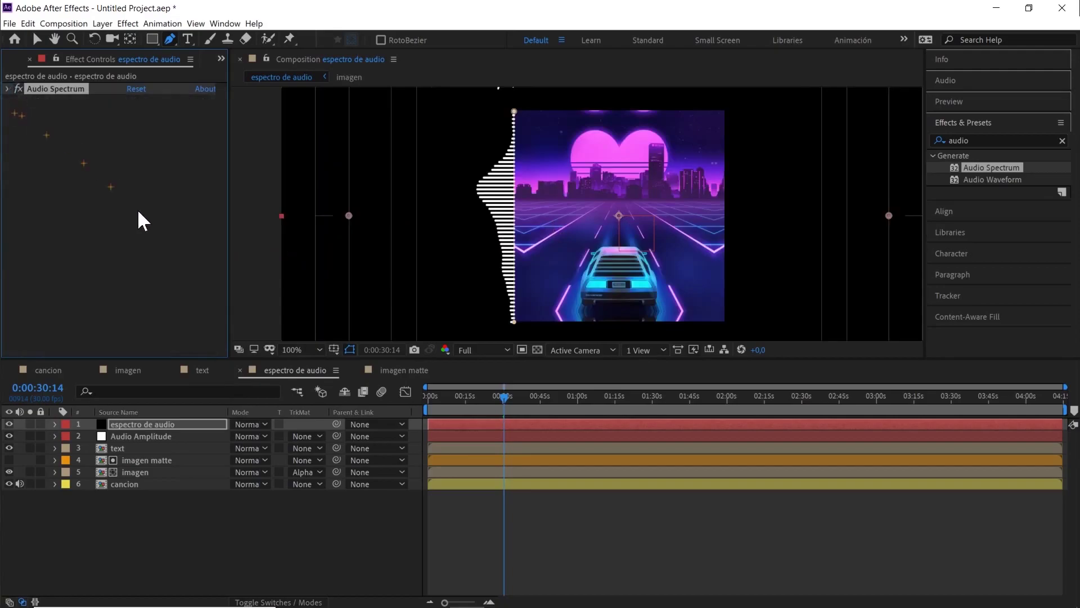
{"action": "left_click", "coordinate": [159, 425]}
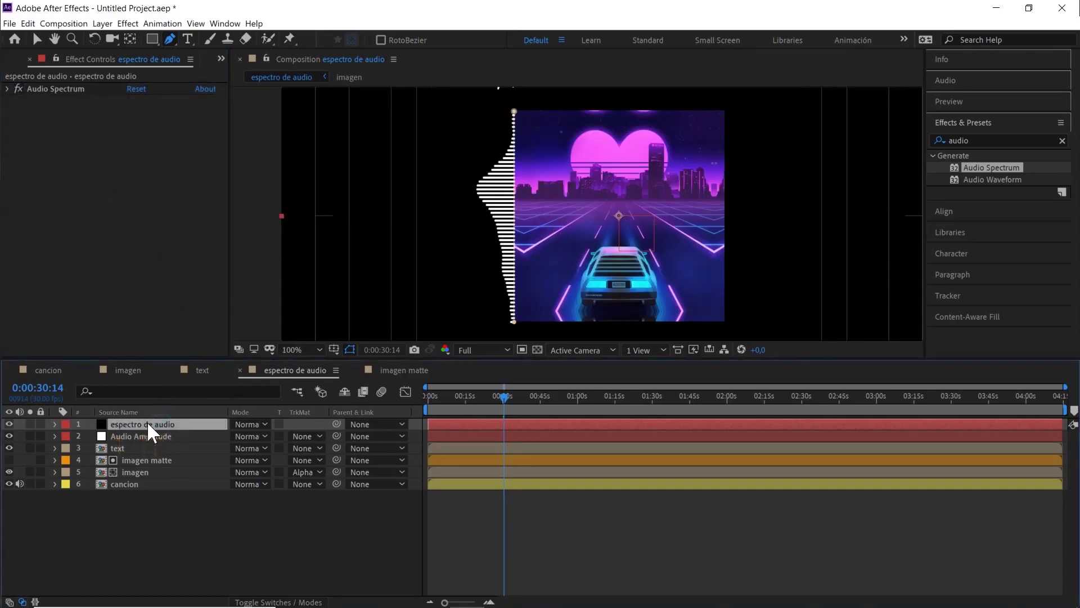
{"action": "double_click", "coordinate": [982, 140]}
{"action": "type", "text": "mirr"}
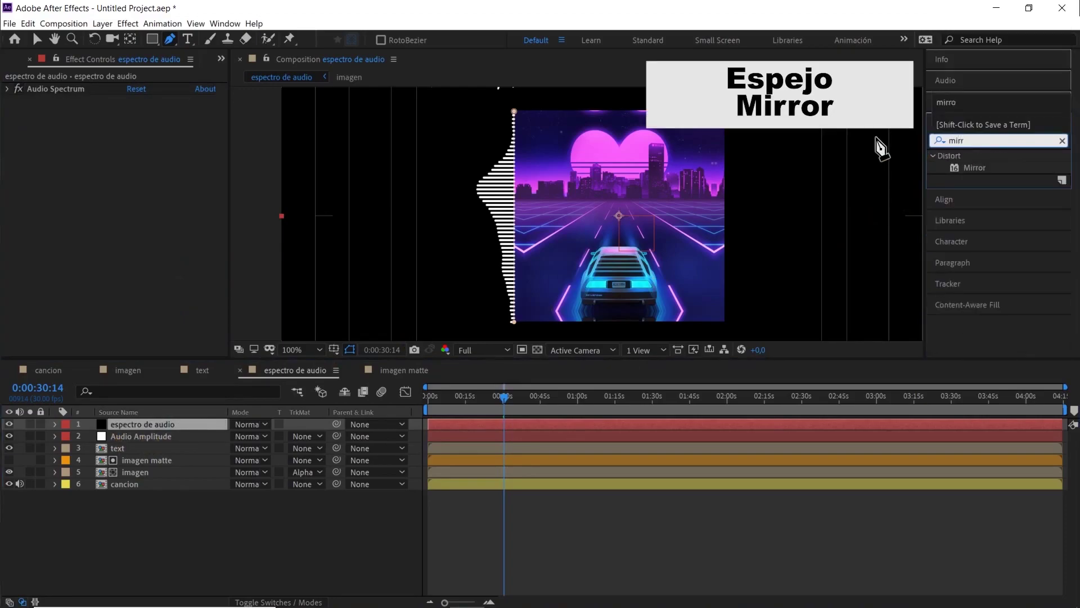
{"action": "left_click_drag", "start_coordinate": [978, 165], "coordinate": [139, 426]}
- Set the Mirror effect's reflection center X to 960 to reflect the spectrum onto the opposite edge of the image
{"action": "key", "text": "v"}
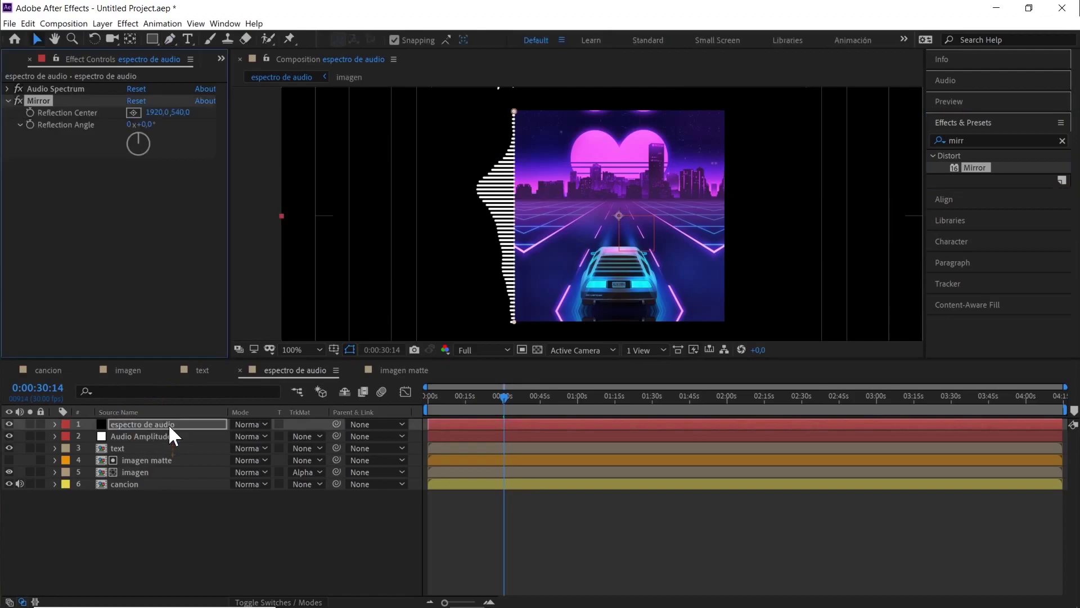
{"action": "scroll", "coordinate": [566, 265], "scroll_direction": "down", "scroll_amount": 2}
{"action": "left_click_drag", "start_coordinate": [660, 235], "coordinate": [626, 225]}
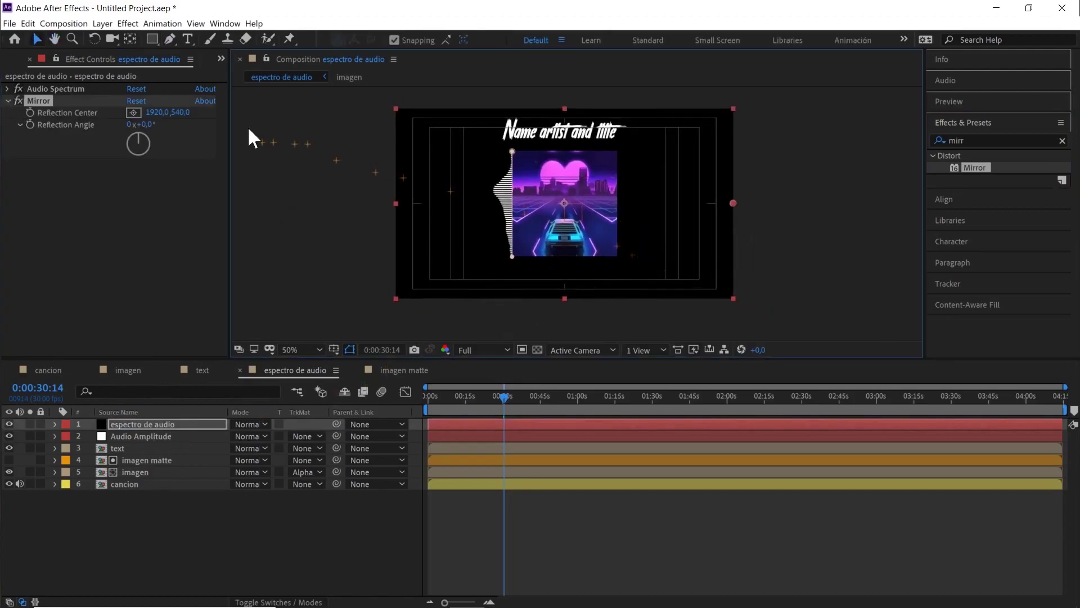
{"action": "left_click_drag", "start_coordinate": [157, 119], "coordinate": [105, 124]}
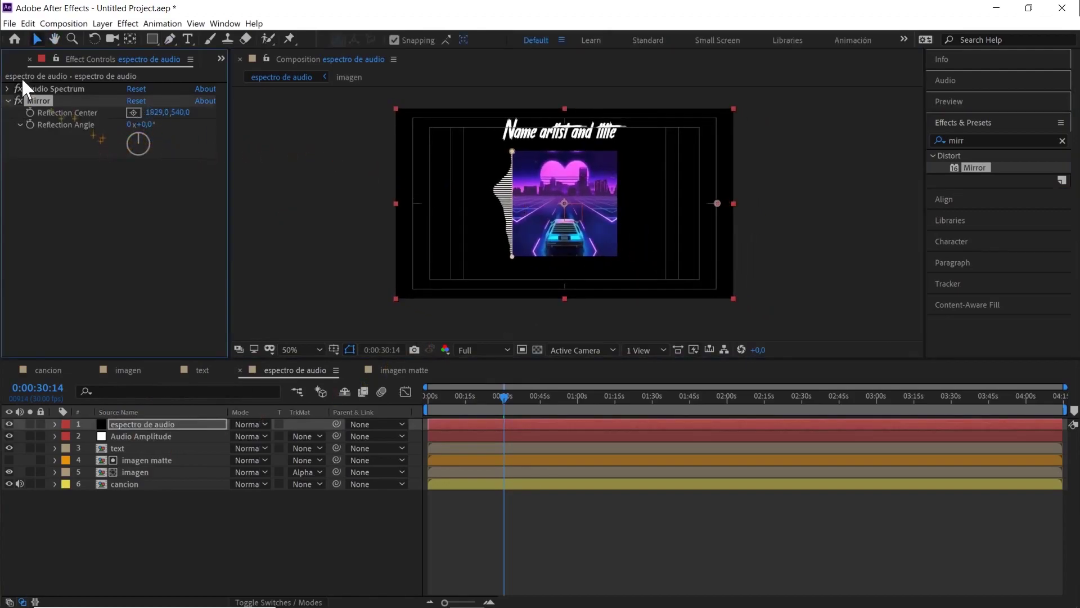
{"action": "left_click_drag", "start_coordinate": [718, 203], "coordinate": [696, 203]}
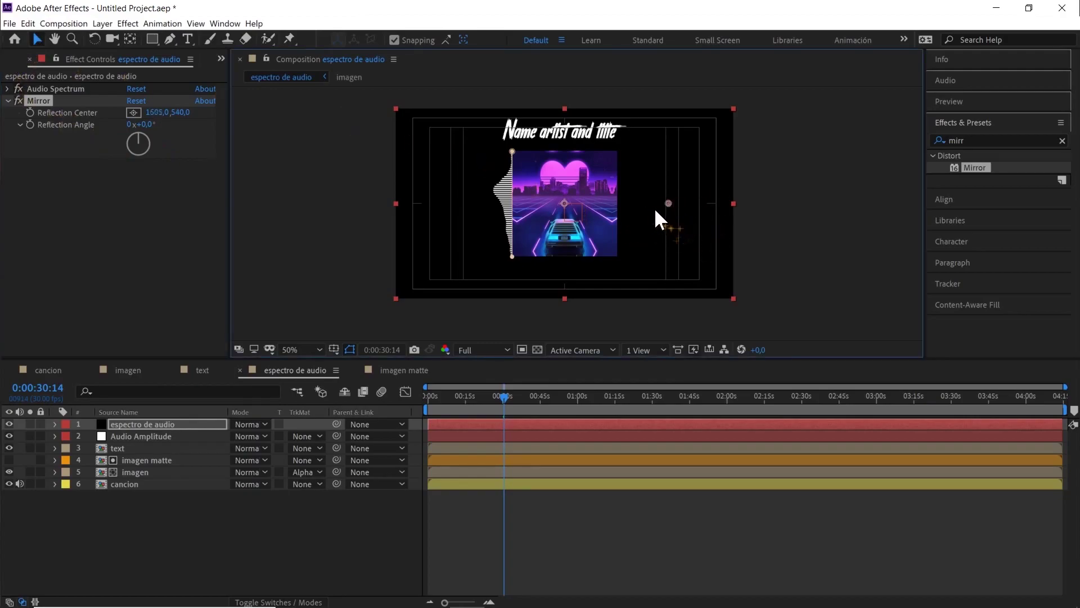
{"action": "left_click_drag", "start_coordinate": [629, 207], "coordinate": [564, 191]}
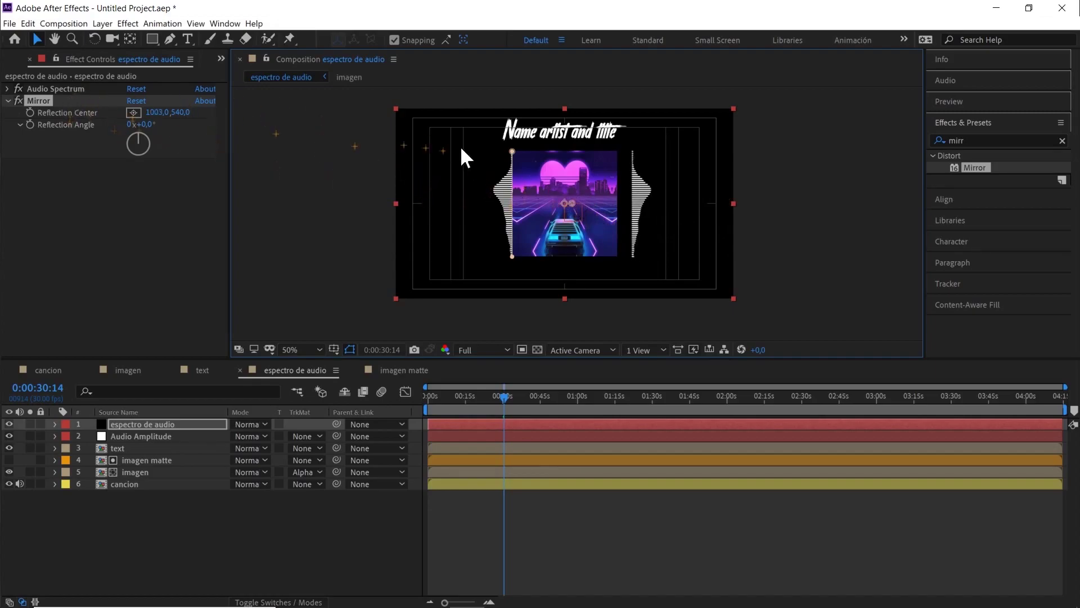
{"action": "scroll", "coordinate": [558, 200], "scroll_direction": "up", "scroll_amount": 2}
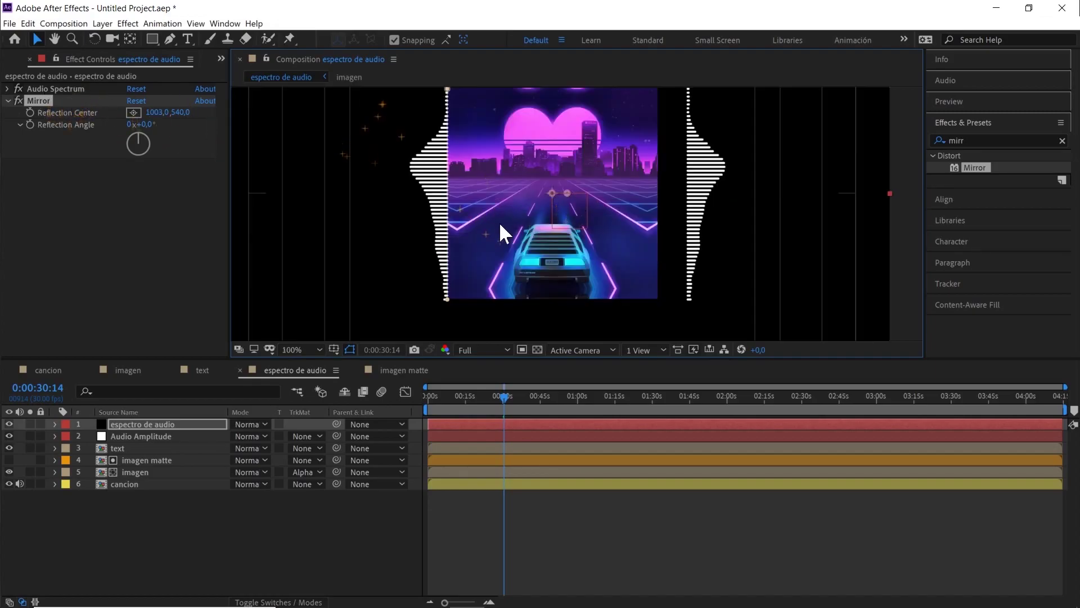
{"action": "scroll", "coordinate": [540, 170], "scroll_direction": "up", "scroll_amount": 2}
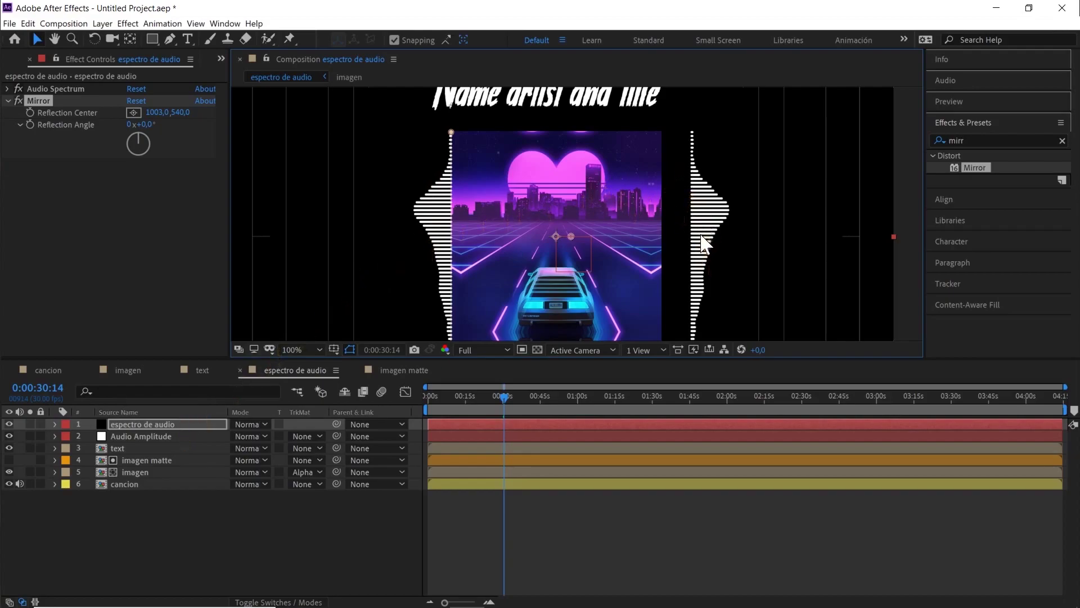
{"action": "key", "text": "h"}
{"action": "left_click_drag", "start_coordinate": [700, 240], "coordinate": [683, 206]}
{"action": "left_click_drag", "start_coordinate": [158, 112], "coordinate": [138, 112]}
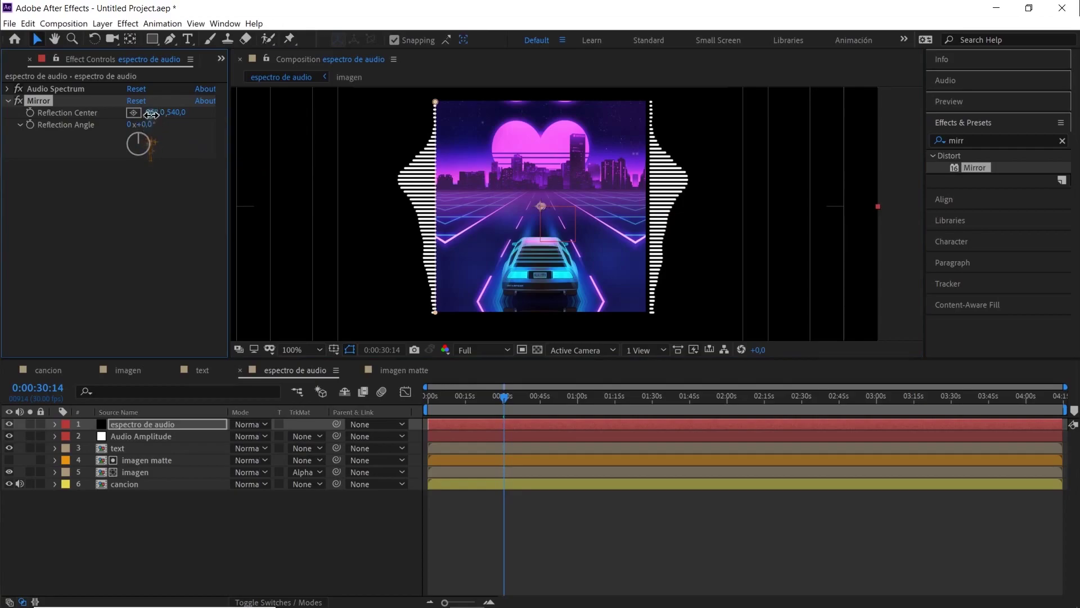
{"action": "type", "text": "960"}
{"action": "key", "text": "Return"}
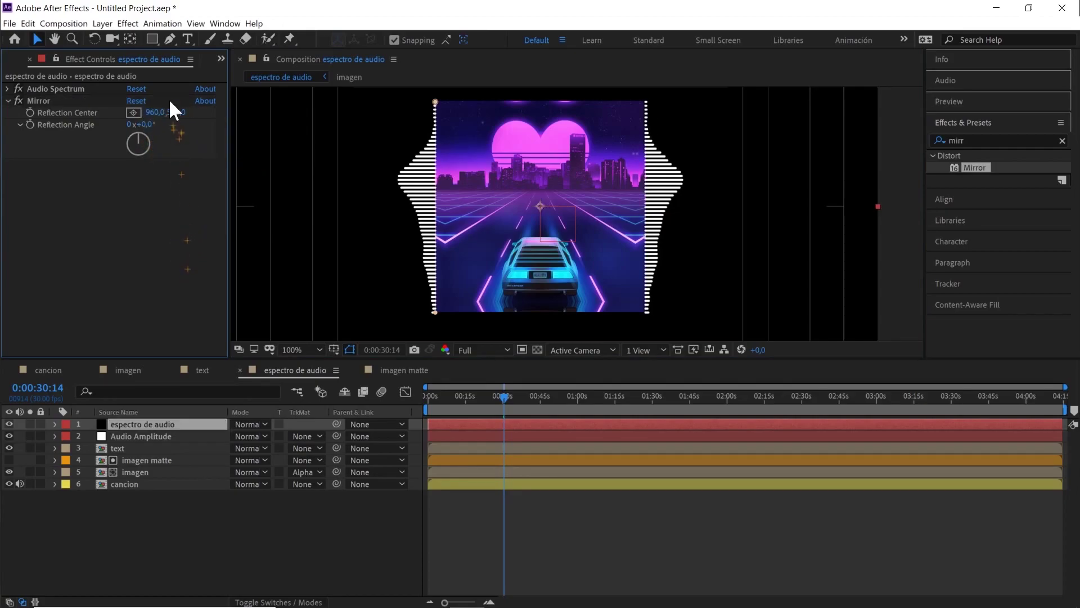
- Move the lower end point of the spectrum's mask path slightly down, just past the image's bottom corner
{"action": "left_click", "coordinate": [173, 41]}
{"action": "scroll", "coordinate": [441, 249], "scroll_direction": "up", "scroll_amount": 1}
{"action": "left_click_drag", "start_coordinate": [441, 248], "coordinate": [527, 117]}
{"action": "left_click_drag", "start_coordinate": [454, 221], "coordinate": [537, 162]}
{"action": "scroll", "coordinate": [547, 236], "scroll_direction": "up", "scroll_amount": 1}
{"action": "left_click_drag", "start_coordinate": [441, 201], "coordinate": [583, 200]}
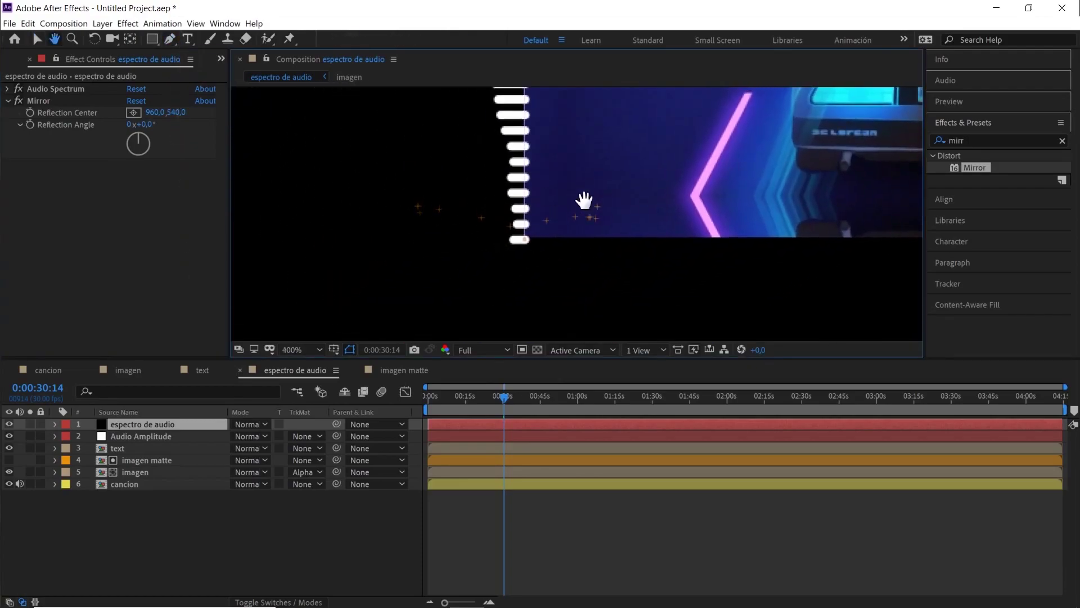
{"action": "left_click", "coordinate": [524, 240]}
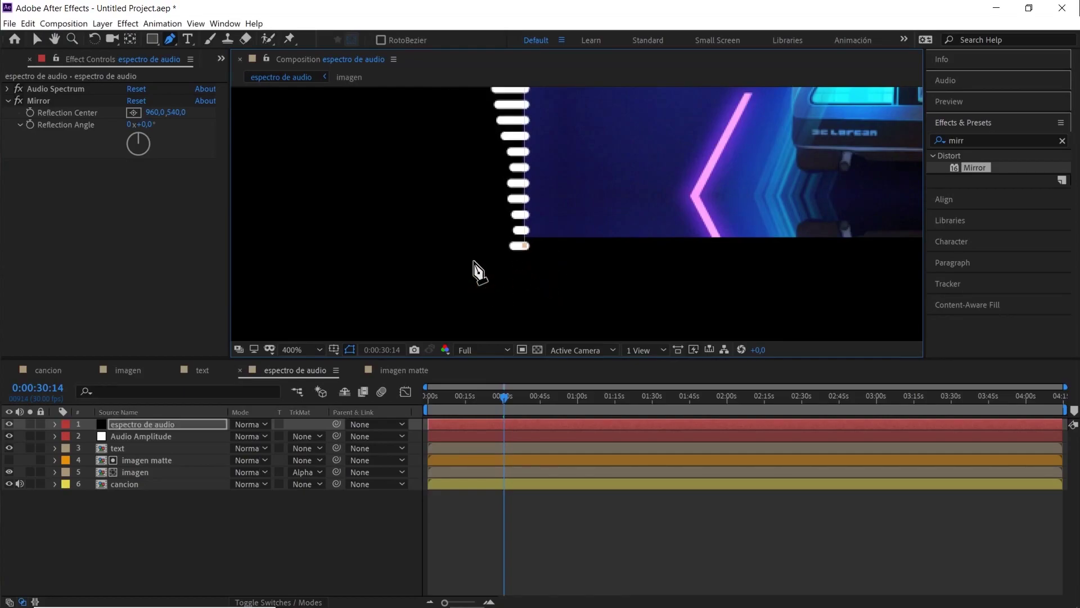
{"action": "key", "text": "space"}
{"action": "left_click_drag", "start_coordinate": [612, 207], "coordinate": [579, 424]}
{"action": "left_click_drag", "start_coordinate": [561, 155], "coordinate": [539, 411]}
{"action": "scroll", "coordinate": [596, 236], "scroll_direction": "down", "scroll_amount": 4}
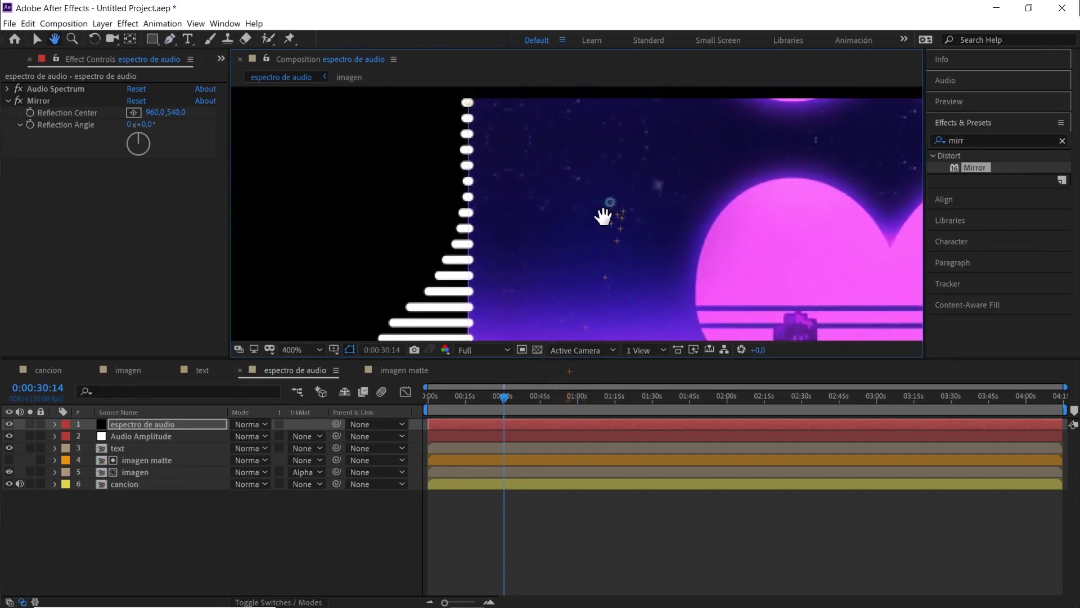
{"action": "key", "text": "space"}
{"action": "left_click_drag", "start_coordinate": [639, 265], "coordinate": [574, 200]}
- Move the espectro de audio layer directly below imagen, preview from about 0:00:39:07, and move the current time to 0:00:43:06
{"action": "mouse_move", "coordinate": [150, 424]}
{"action": "left_mouse_down"}
{"action": "mouse_move", "coordinate": [166, 479]}
{"action": "mouse_move", "coordinate": [149, 478]}
{"action": "left_mouse_up"}
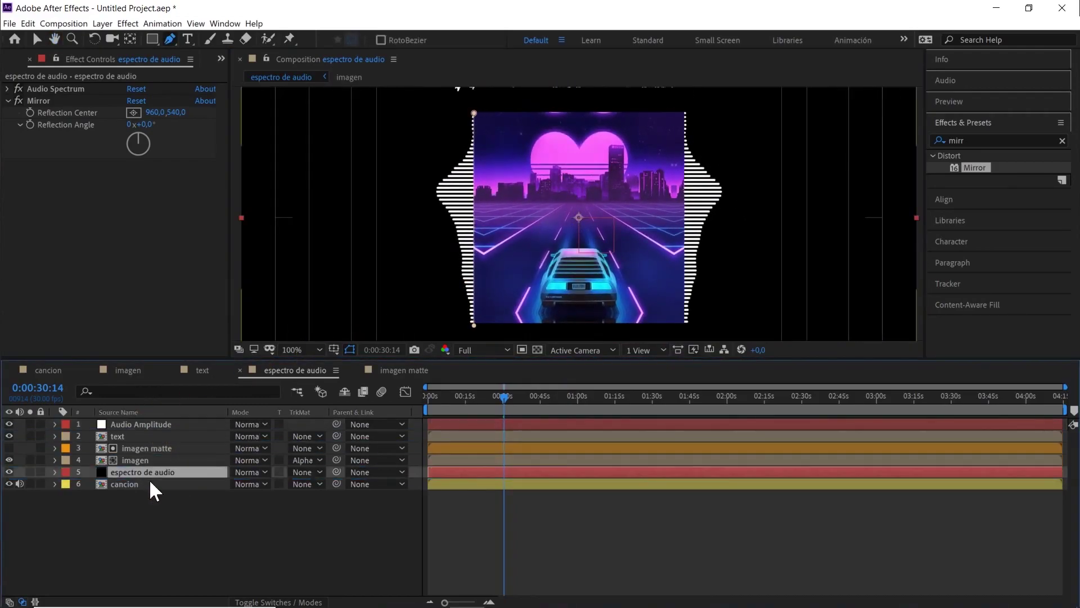
{"action": "left_click", "coordinate": [194, 532]}
{"action": "key", "text": "comma"}
{"action": "left_click_drag", "start_coordinate": [508, 401], "coordinate": [525, 405]}
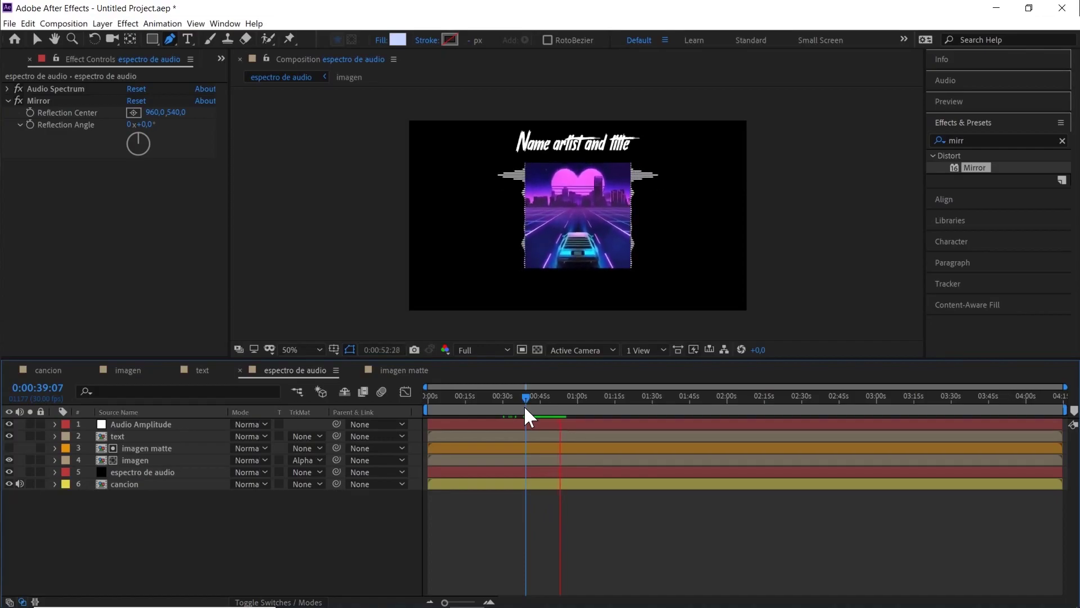
{"action": "mouse_move", "coordinate": [524, 406]}
{"action": "left_mouse_down"}
{"action": "mouse_move", "coordinate": [550, 396]}
{"action": "mouse_move", "coordinate": [533, 404]}
{"action": "left_mouse_up"}
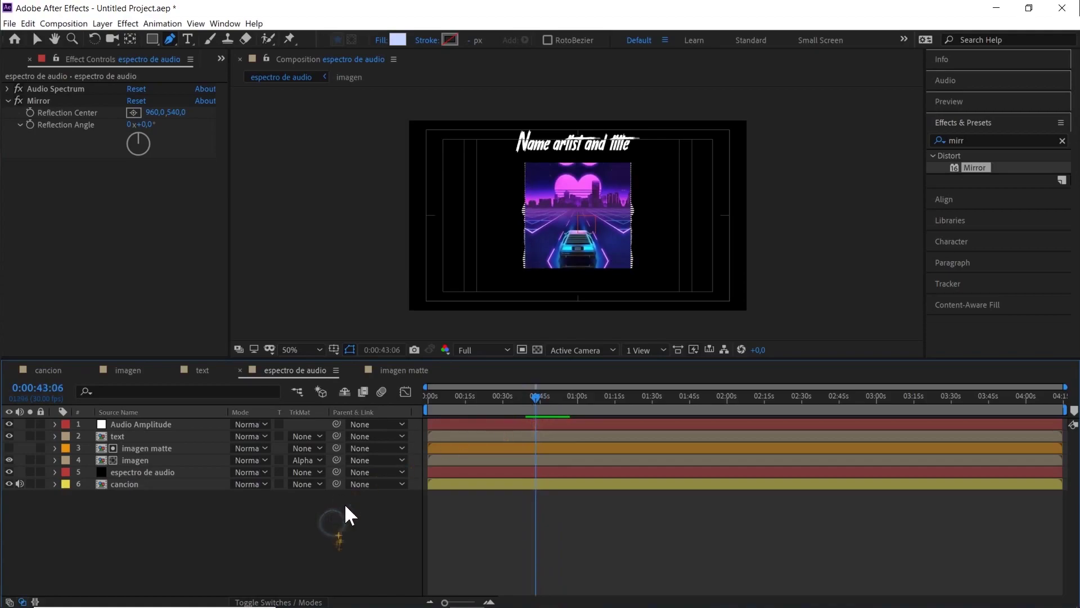
- Draw a straight horizontal line with the Pen tool below the image, along the lower title-safe guide between the outer vertical guides
{"action": "scroll", "coordinate": [589, 231], "scroll_direction": "up", "scroll_amount": 2}
{"action": "left_click_drag", "start_coordinate": [579, 244], "coordinate": [624, 159]}
{"action": "key", "text": "g"}
{"action": "left_click", "coordinate": [334, 349]}
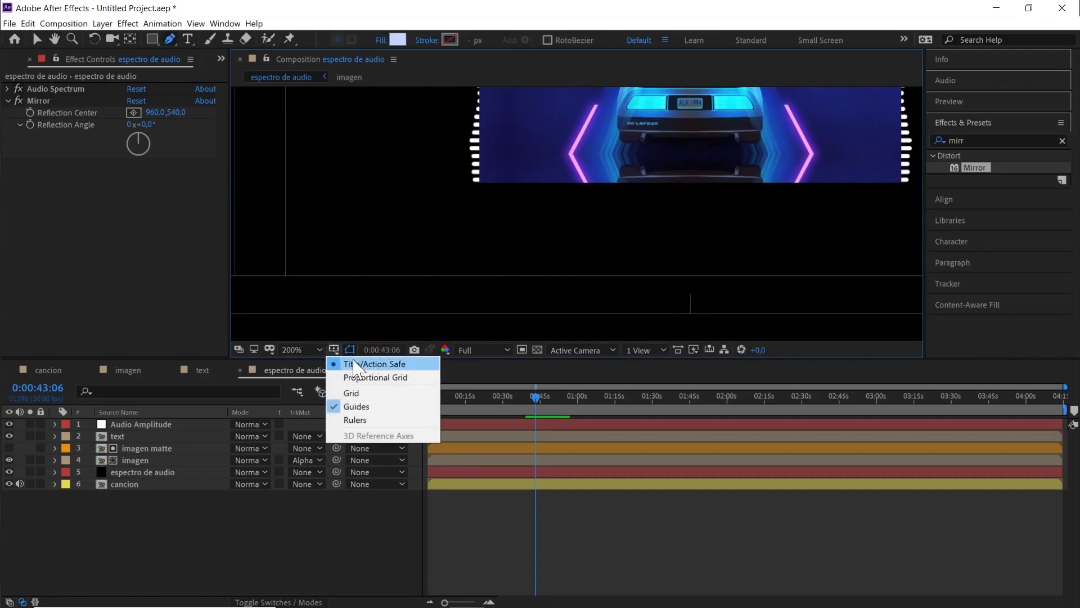
{"action": "left_click", "coordinate": [335, 350]}
{"action": "left_click_drag", "start_coordinate": [471, 221], "coordinate": [604, 200]}
{"action": "scroll", "coordinate": [602, 213], "scroll_direction": "down", "scroll_amount": 2}
{"action": "scroll", "coordinate": [602, 218], "scroll_direction": "up", "scroll_amount": 3}
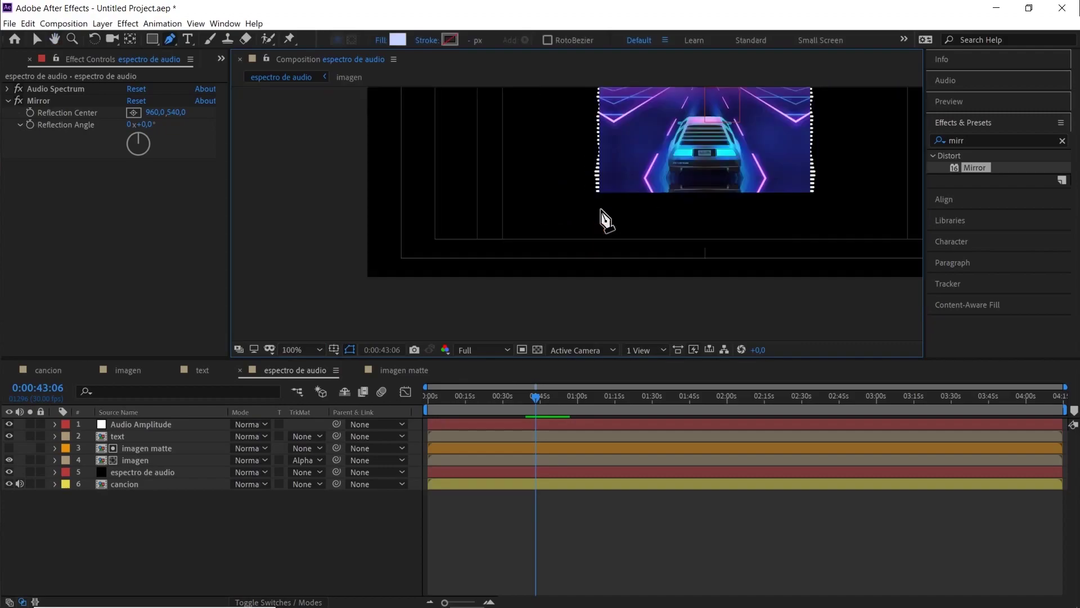
{"action": "scroll", "coordinate": [519, 234], "scroll_direction": "up", "scroll_amount": 2}
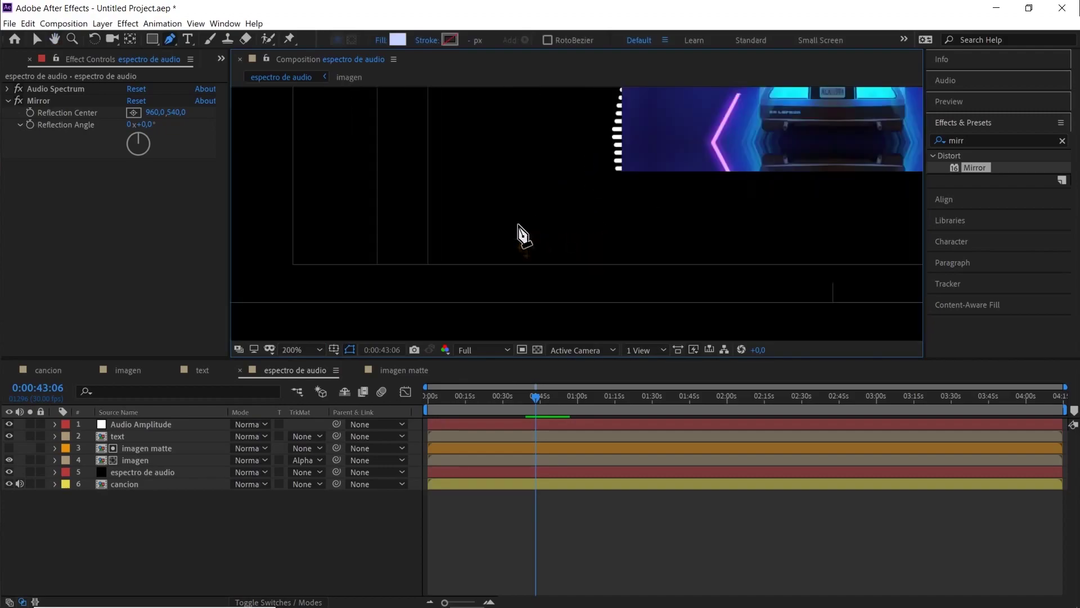
{"action": "left_click", "coordinate": [378, 266]}
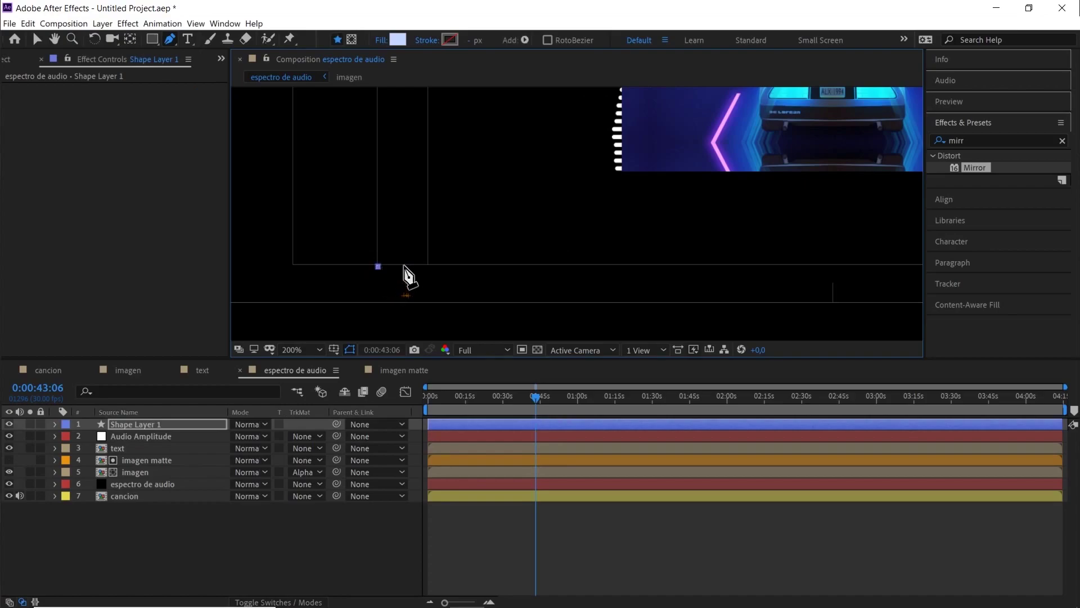
{"action": "key", "text": "h"}
{"action": "left_click_drag", "start_coordinate": [755, 261], "coordinate": [591, 245]}
{"action": "scroll", "coordinate": [641, 248], "scroll_direction": "down", "scroll_amount": 1}
{"action": "key", "text": "space"}
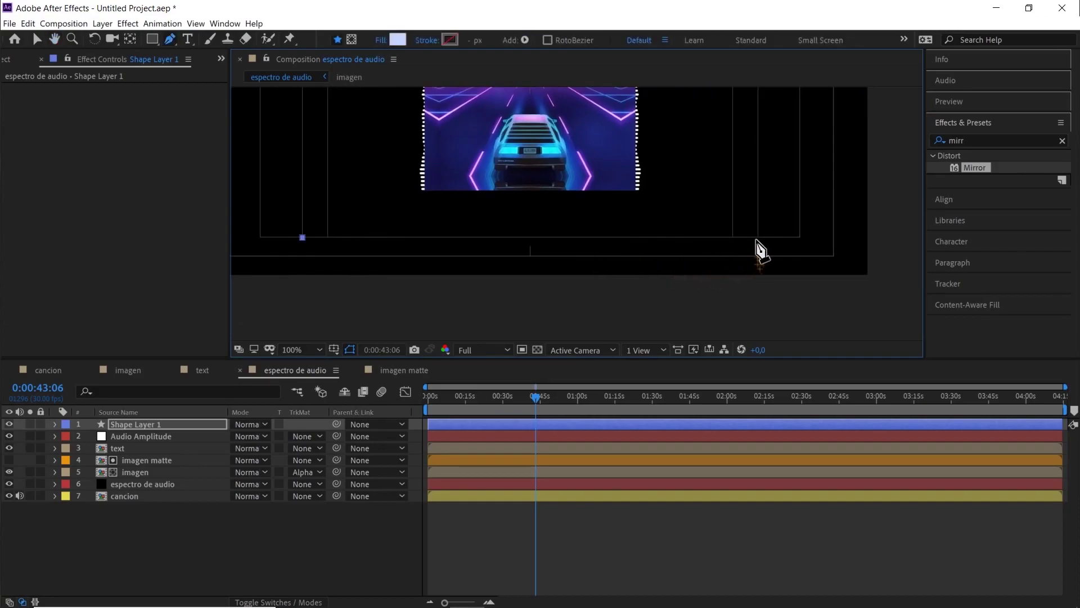
{"action": "left_click", "coordinate": [759, 237]}
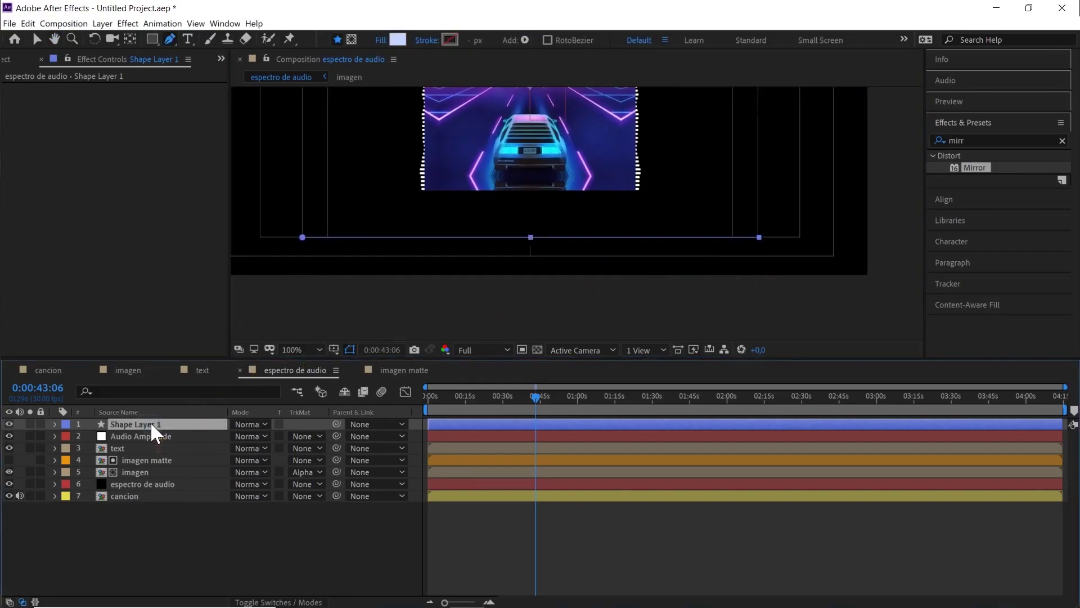
- Rename the new shape layer as barra tiempo
{"action": "key", "text": "Return"}
{"action": "type", "text": "barra t"}
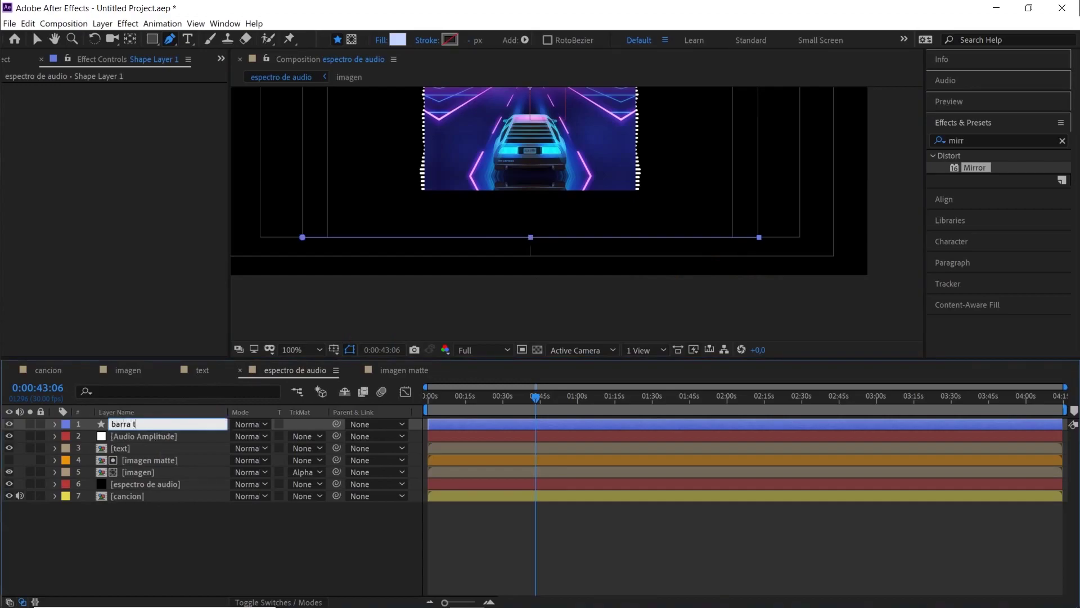
{"action": "left_click", "coordinate": [172, 528]}
- Turn off the fill and turn on the stroke of Shape 1 in the barra tiempo layer
{"action": "left_click", "coordinate": [150, 421]}
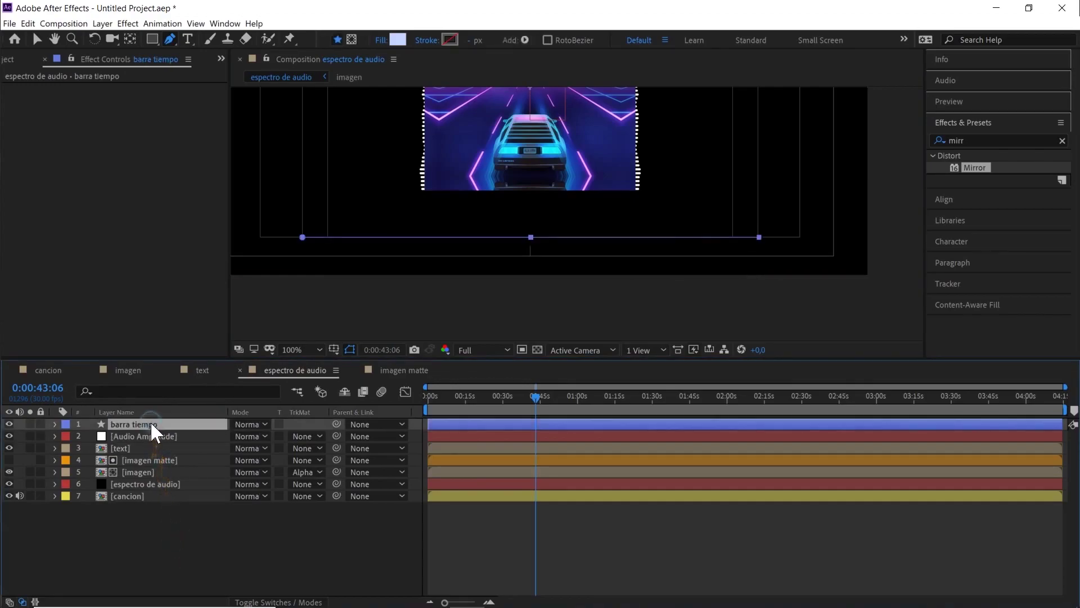
{"action": "left_click", "coordinate": [52, 422]}
{"action": "left_click", "coordinate": [67, 436]}
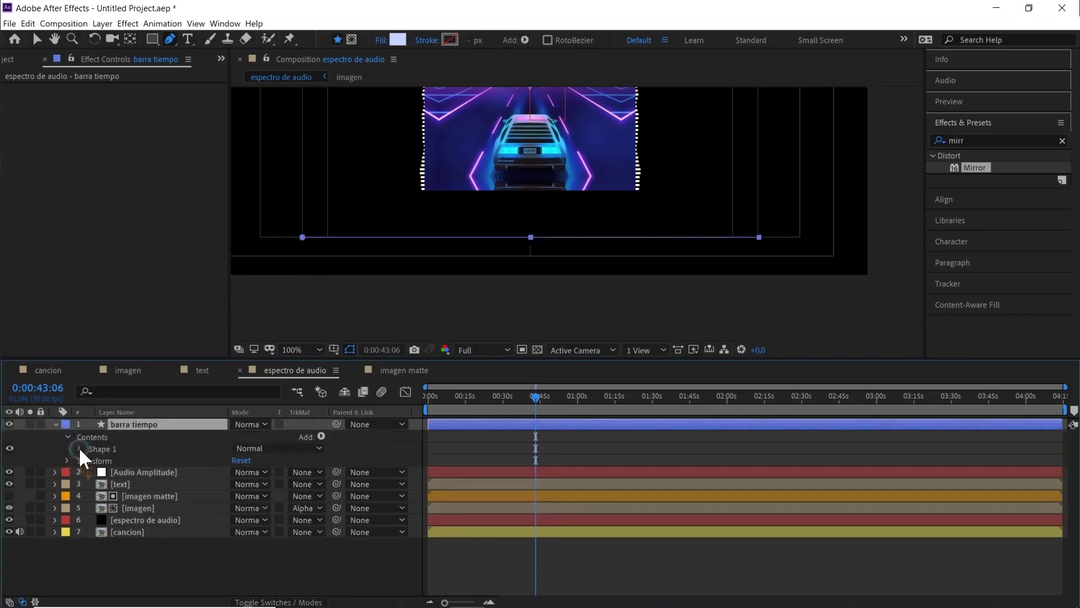
{"action": "left_click", "coordinate": [79, 449]}
{"action": "left_click", "coordinate": [115, 485]}
{"action": "left_click", "coordinate": [10, 484]}
{"action": "left_click", "coordinate": [106, 472]}
{"action": "left_click", "coordinate": [9, 472]}
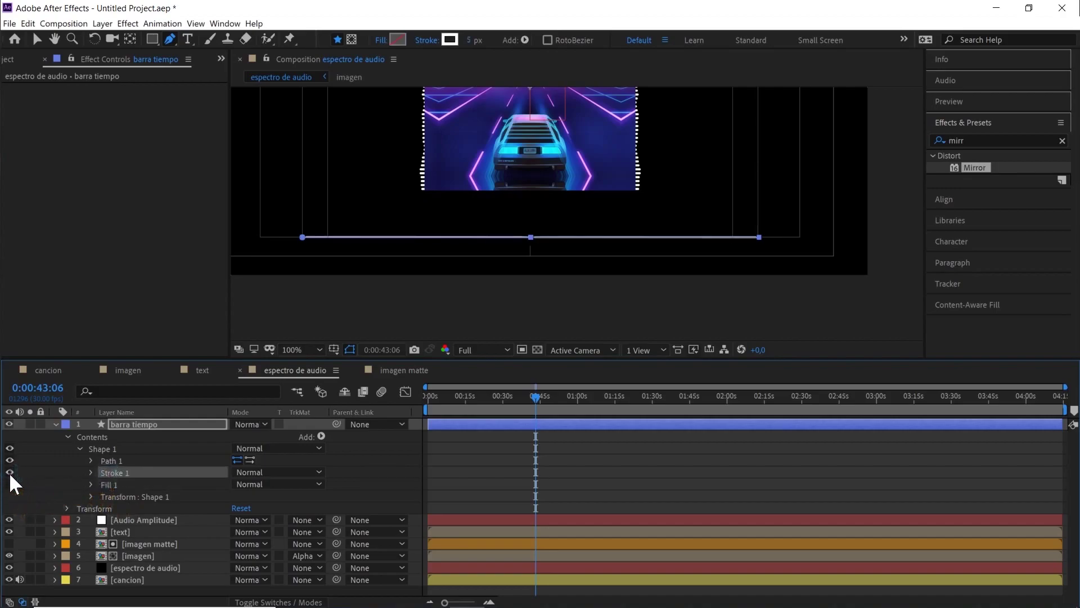
{"action": "left_click", "coordinate": [471, 40]}
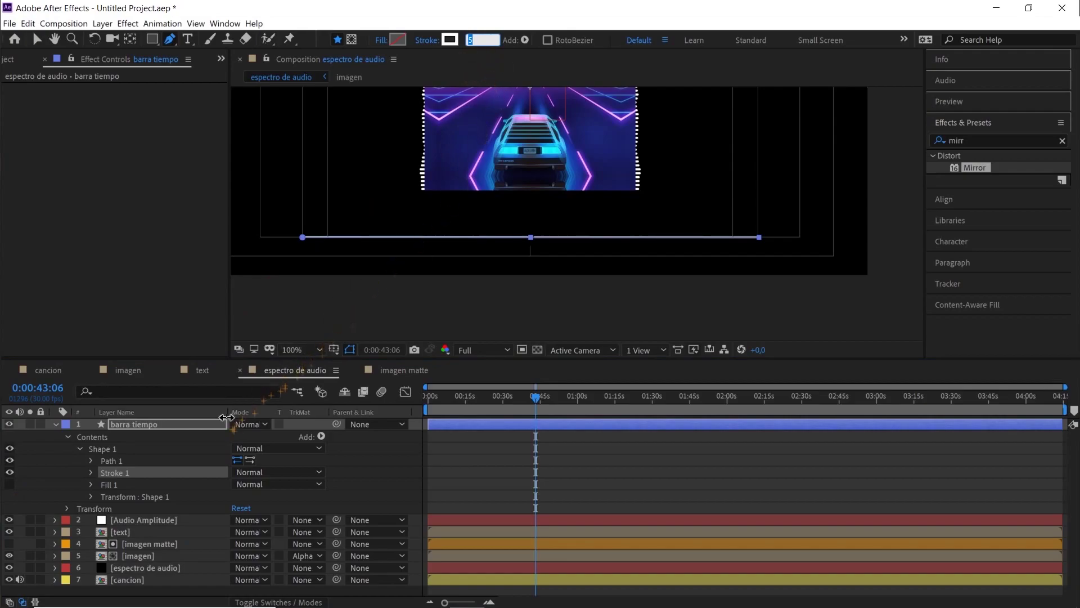
{"action": "left_click", "coordinate": [187, 427]}
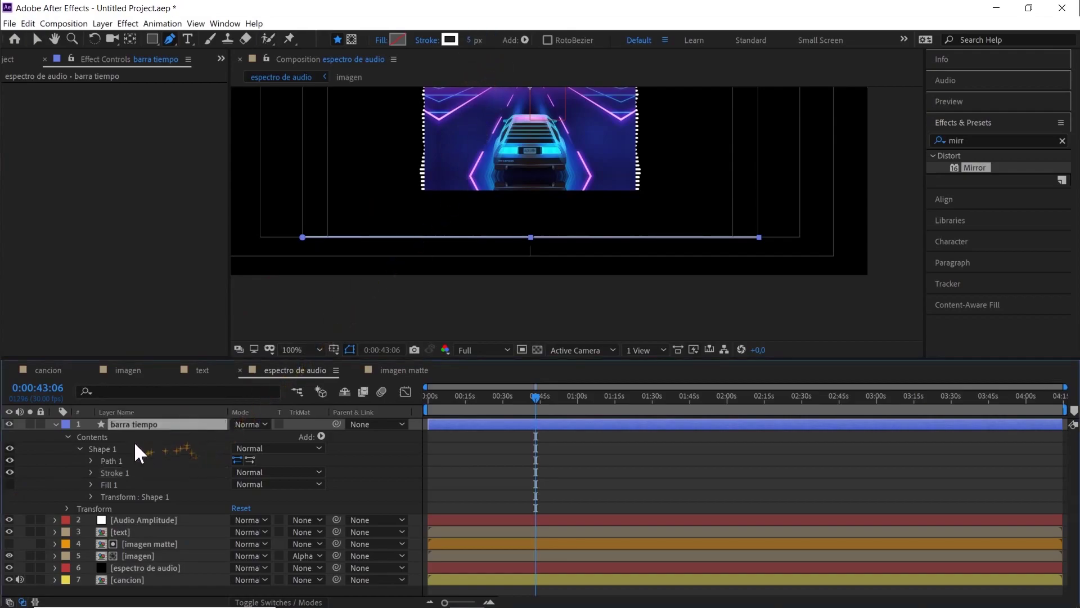
- Set the Line Cap of the barra tiempo stroke to Round Cap and collapse the Shape 1 settings
{"action": "left_click", "coordinate": [91, 460]}
{"action": "left_click", "coordinate": [91, 460]}
{"action": "left_click", "coordinate": [91, 472]}
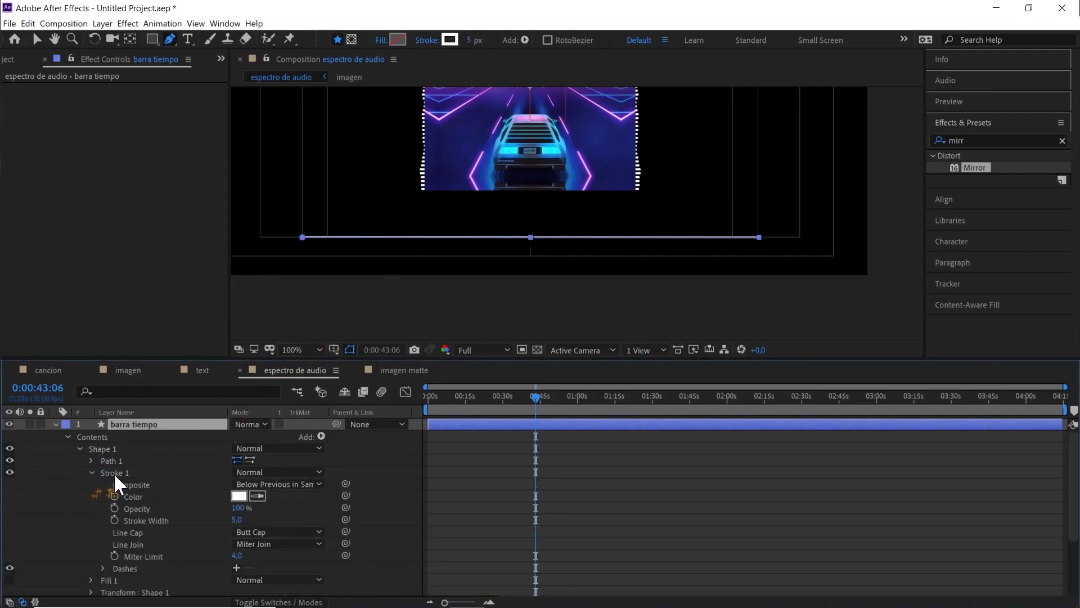
{"action": "left_click", "coordinate": [260, 531]}
{"action": "left_click", "coordinate": [260, 556]}
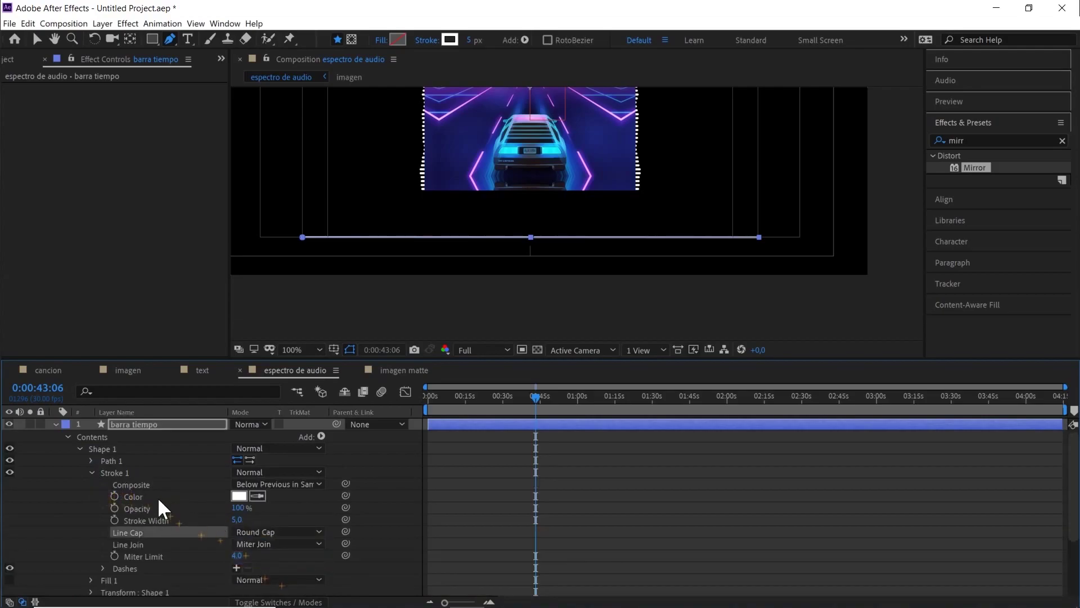
{"action": "left_click", "coordinate": [79, 448]}
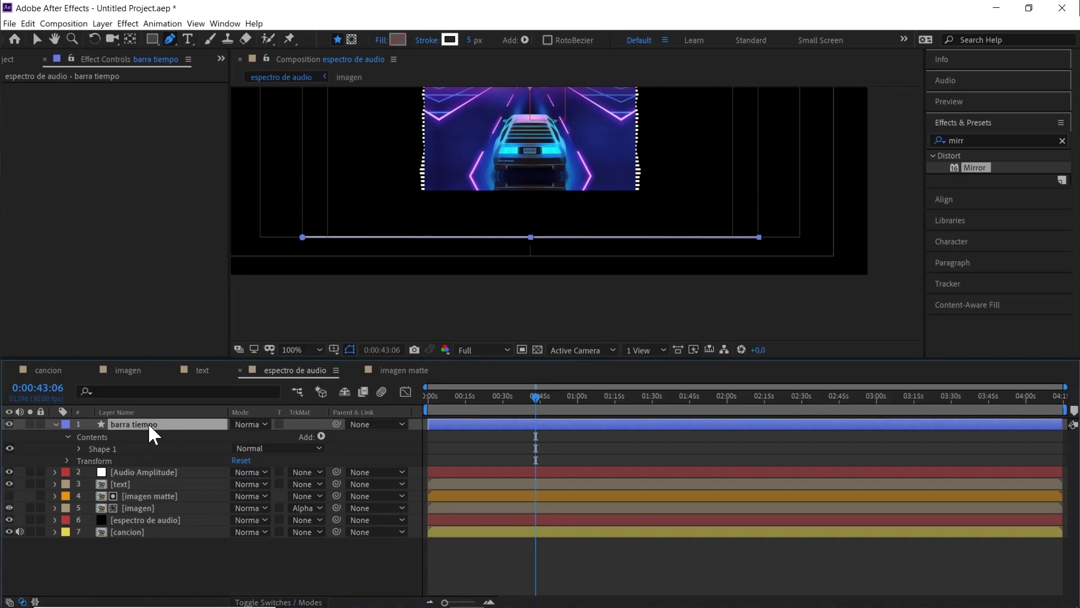
- Duplicate the barra tiempo layer and hide the copy
{"action": "key", "text": "ctrl+d"}
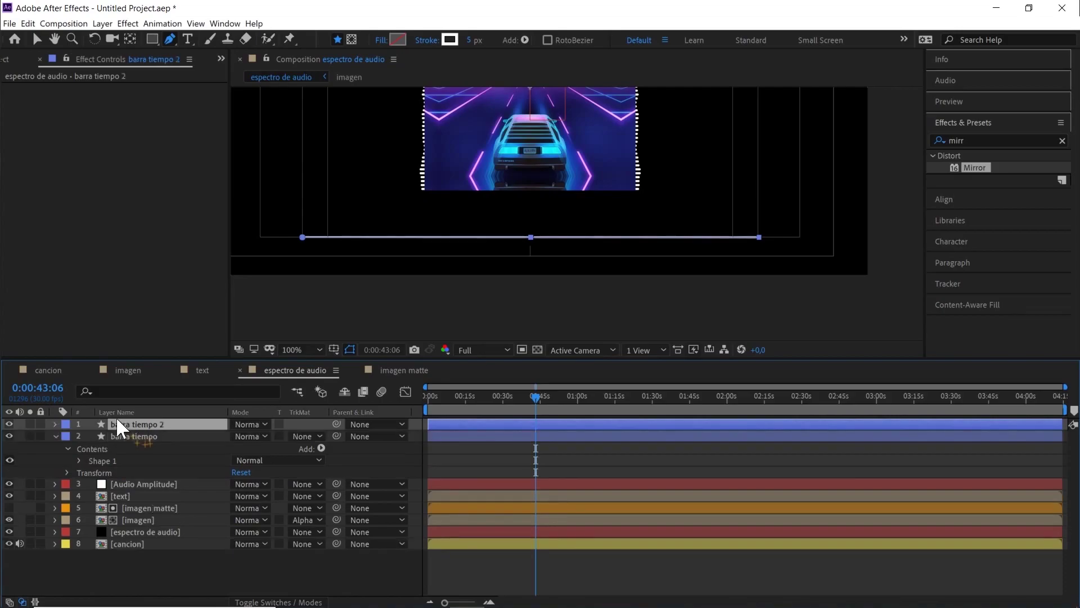
{"action": "left_click", "coordinate": [9, 424]}
- Set the original barra tiempo layer's opacity to 30% and turn off the Title/Action Safe guides
{"action": "left_click", "coordinate": [135, 437]}
{"action": "key", "text": "t"}
{"action": "left_click", "coordinate": [238, 448]}
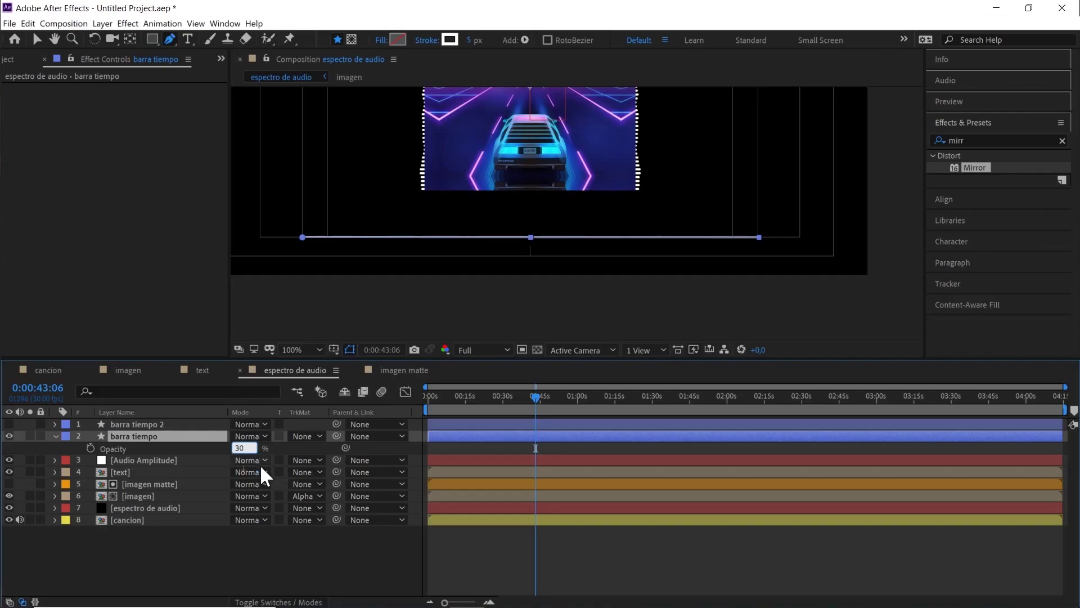
{"action": "left_click", "coordinate": [273, 543]}
{"action": "left_click", "coordinate": [333, 349]}
{"action": "left_click", "coordinate": [355, 362]}
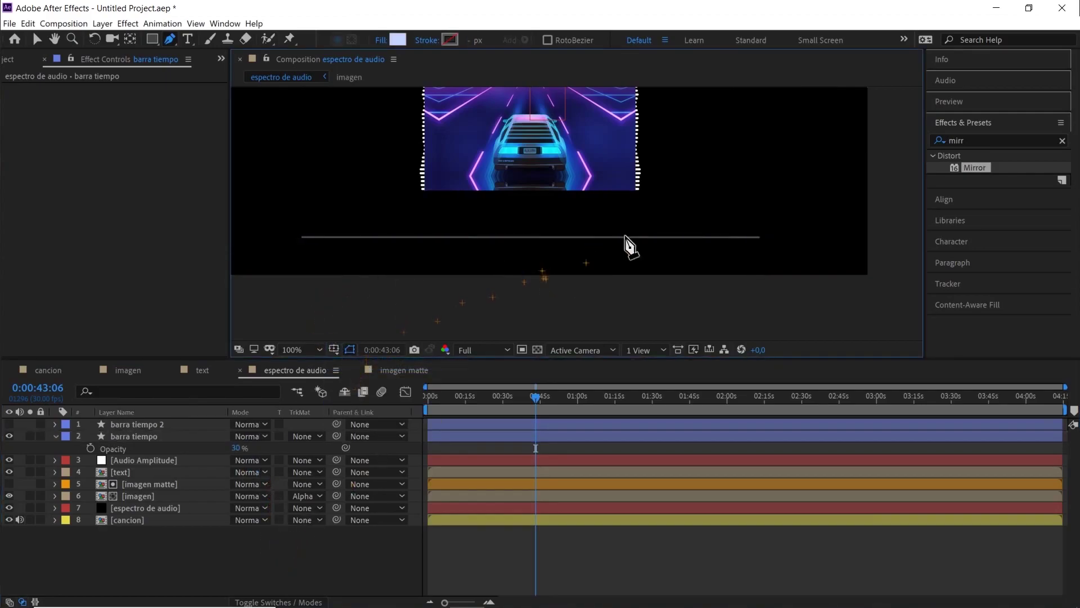
- Show the barra tiempo 2 layer again and add Trim Paths to its contents
{"action": "left_click", "coordinate": [142, 423]}
{"action": "left_click", "coordinate": [9, 423]}
{"action": "left_click", "coordinate": [55, 424]}
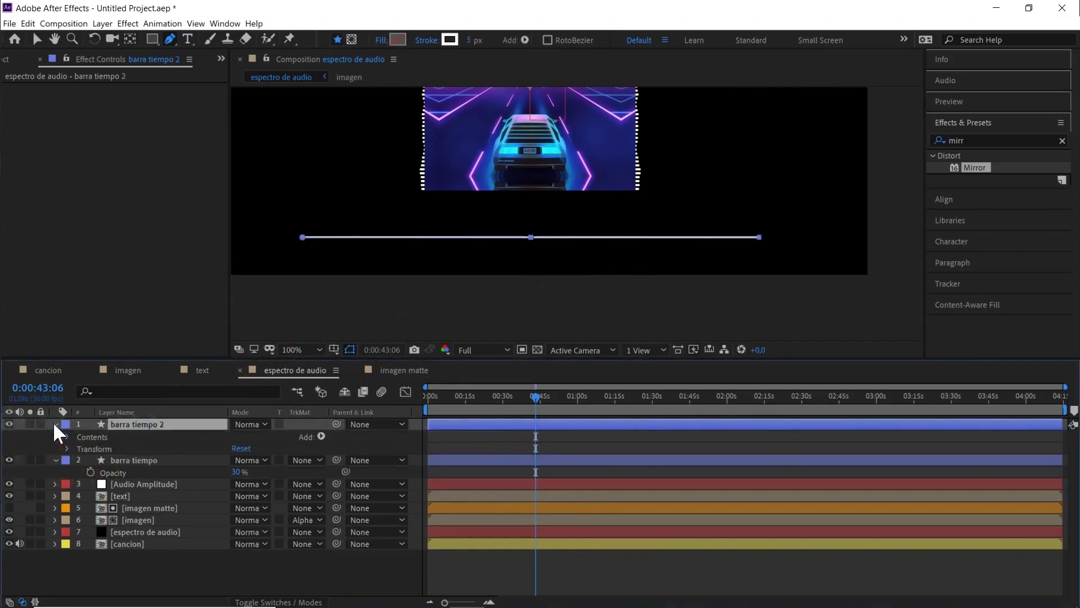
{"action": "left_click", "coordinate": [318, 434]}
{"action": "left_click", "coordinate": [224, 343]}
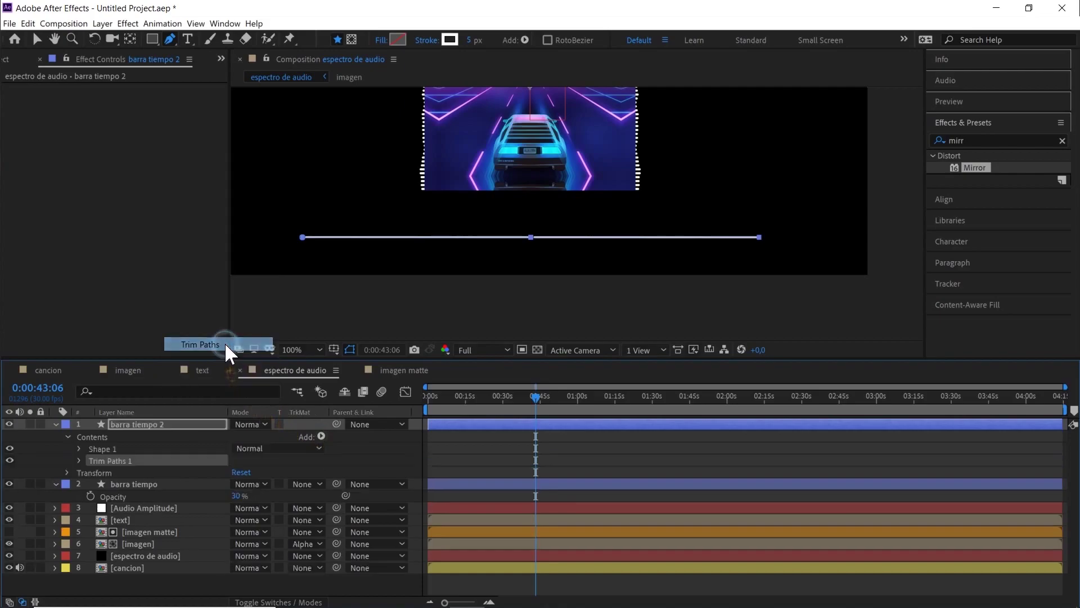
- Set the Trim Paths End of barra tiempo 2 to 0% and keyframe it at 0:00:00:00
{"action": "left_click_drag", "start_coordinate": [456, 391], "coordinate": [404, 409]}
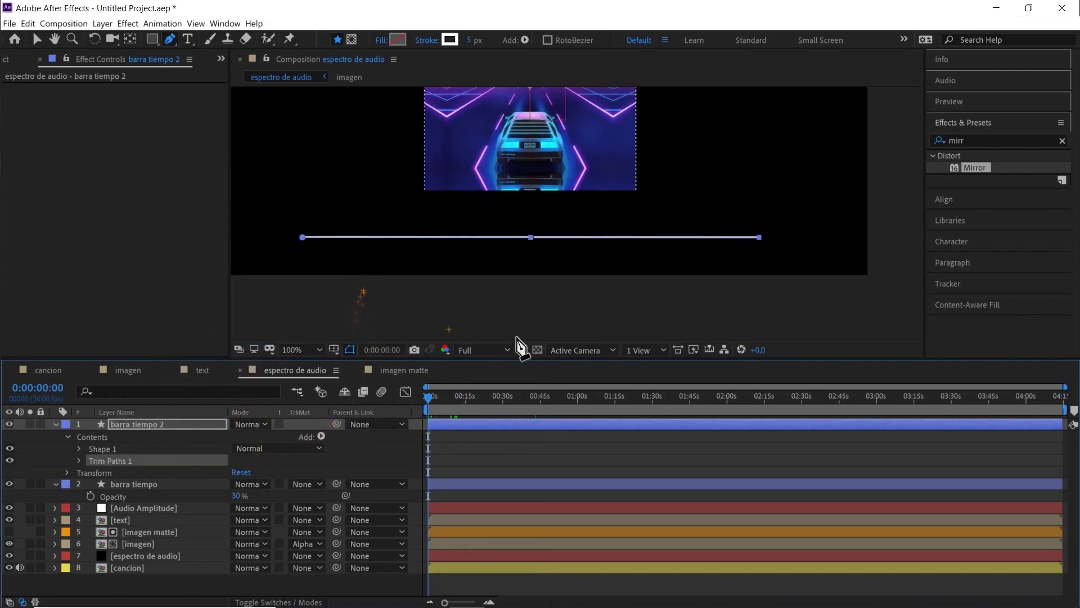
{"action": "left_click", "coordinate": [78, 461]}
{"action": "left_click_drag", "start_coordinate": [244, 489], "coordinate": [158, 481]}
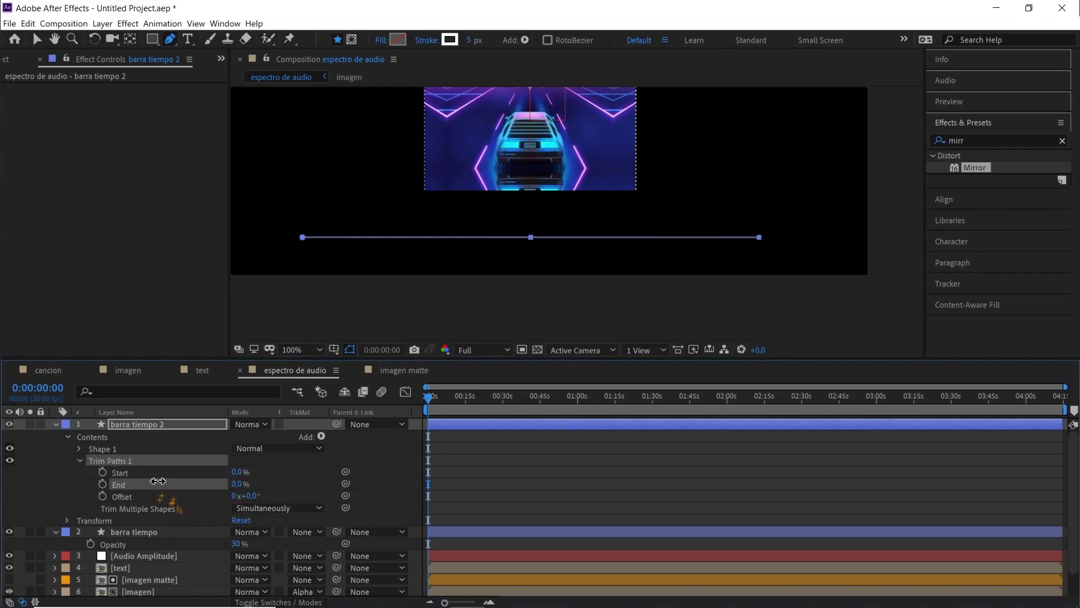
{"action": "left_click", "coordinate": [103, 484]}
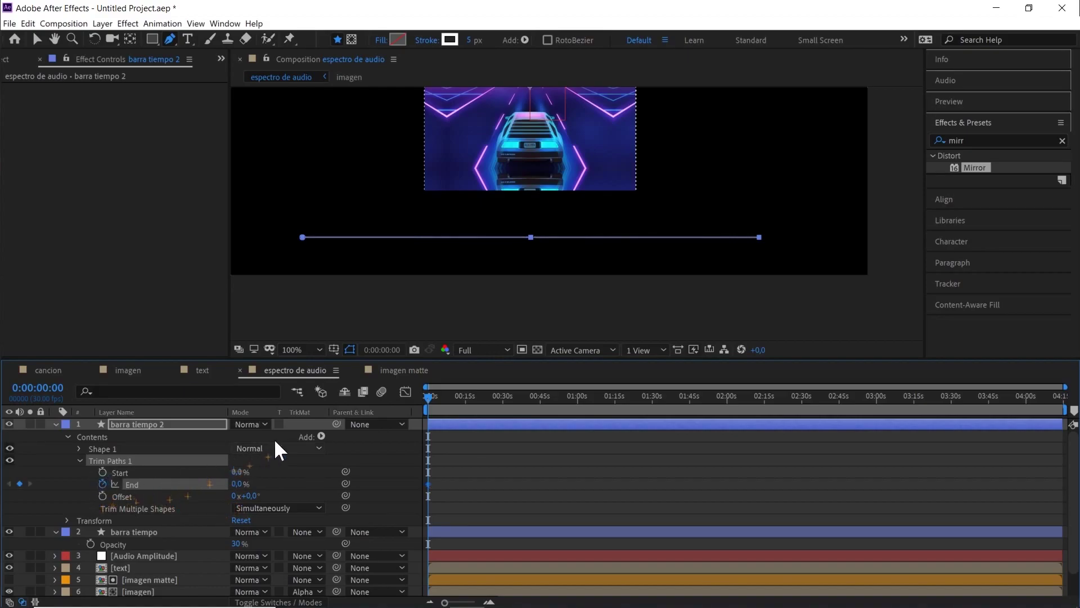
- Keyframe the Trim Paths End at 100% at the composition's last frame, 0:04:14:25
{"action": "left_click_drag", "start_coordinate": [456, 395], "coordinate": [786, 399]}
{"action": "key", "text": "End"}
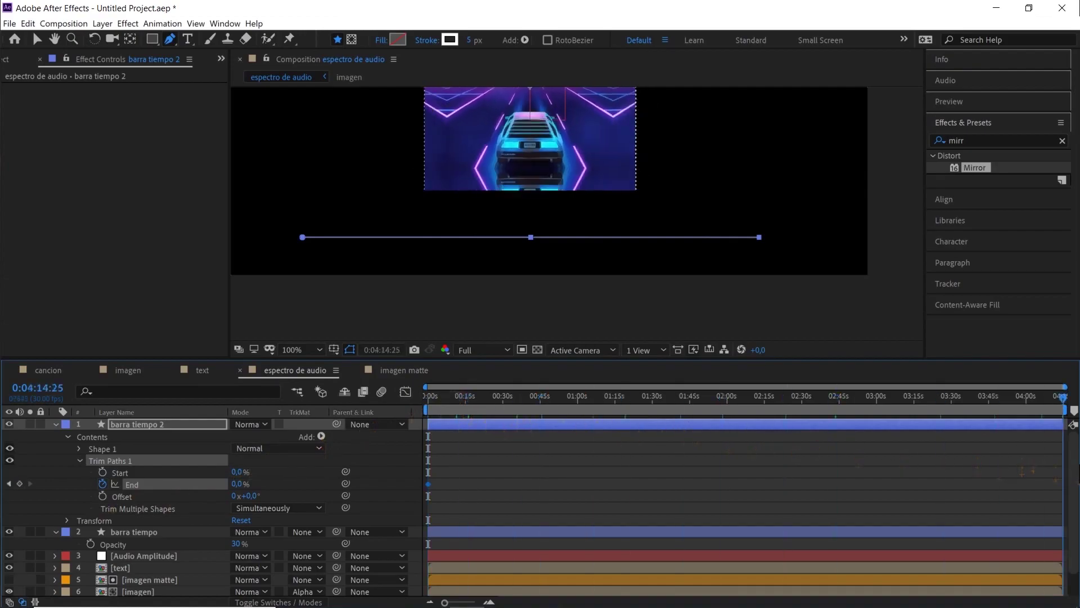
{"action": "left_click_drag", "start_coordinate": [242, 485], "coordinate": [351, 482]}
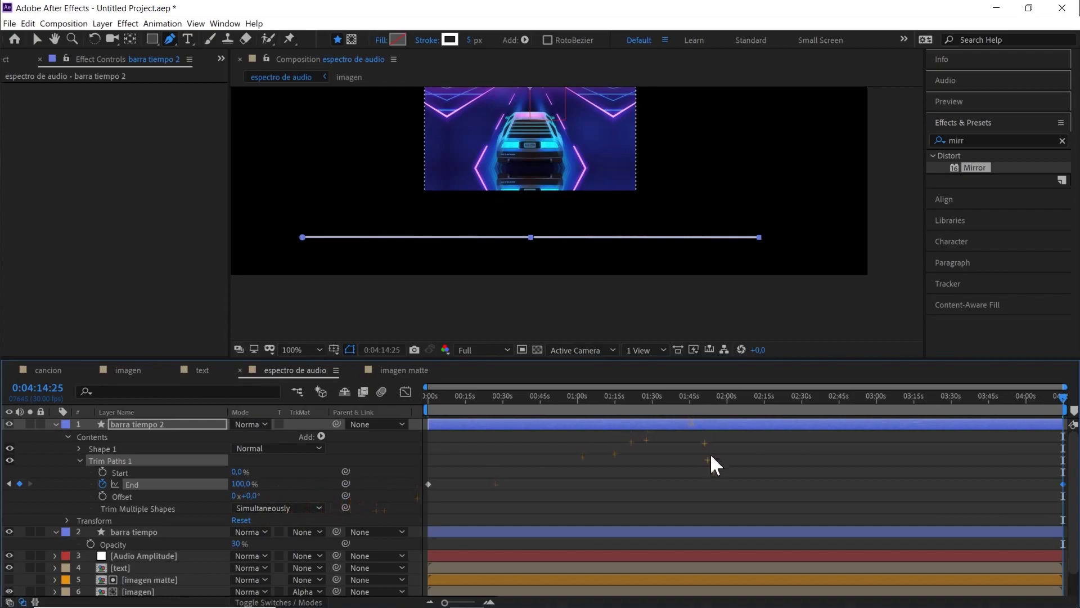
- Scrub through the timeline to check the progress bar's animation, ending at 0:04:14:25, and collapse both barra tiempo layers
{"action": "key", "text": "comma"}
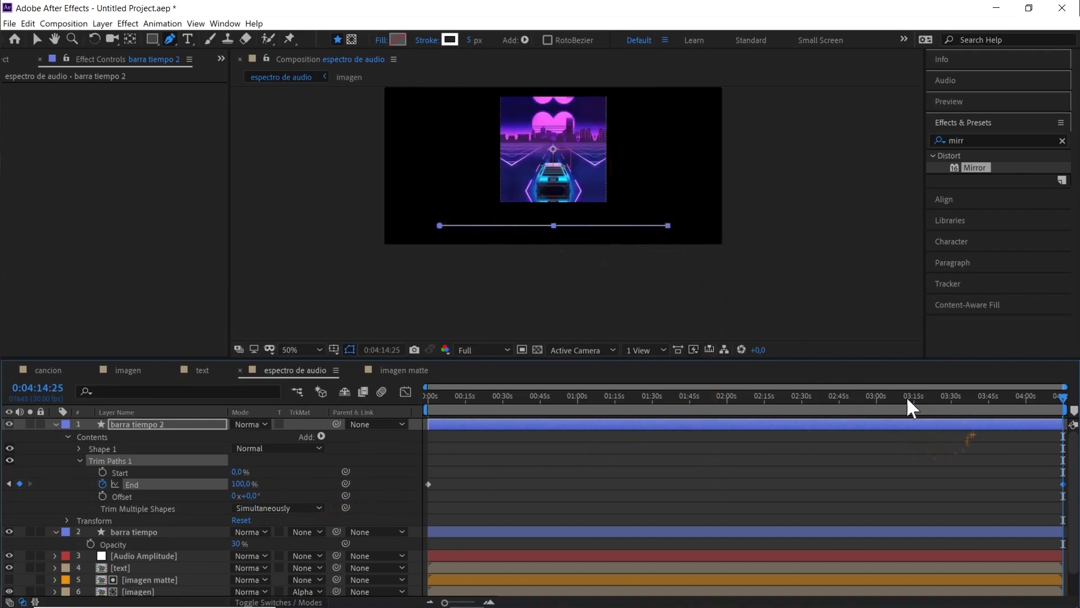
{"action": "left_click", "coordinate": [805, 464]}
{"action": "left_click_drag", "start_coordinate": [839, 410], "coordinate": [1063, 397]}
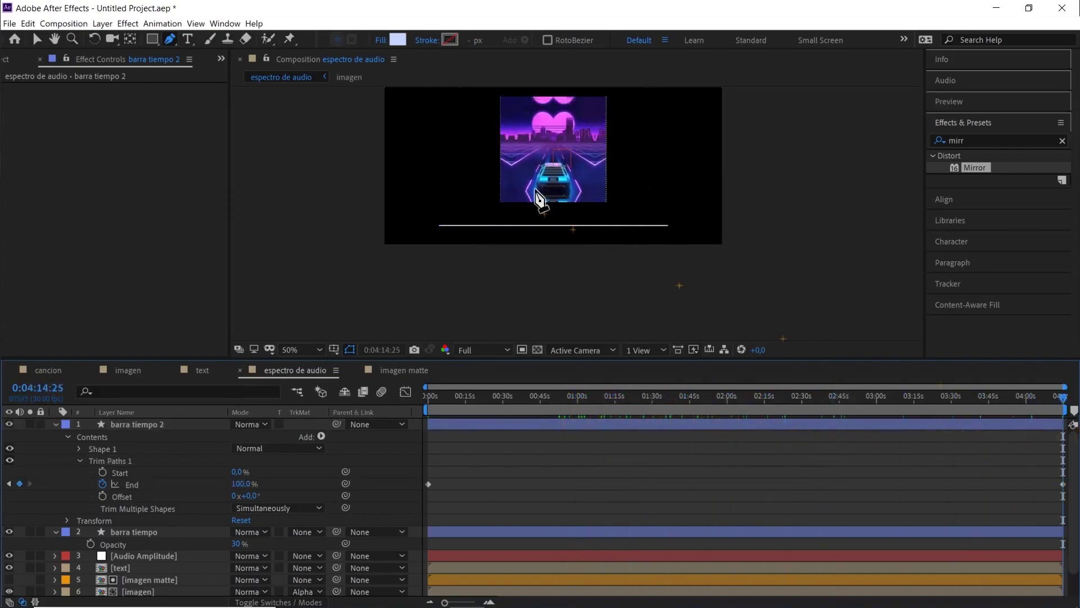
{"action": "key", "text": "period"}
{"action": "key", "text": "period"}
{"action": "left_click_drag", "start_coordinate": [760, 240], "coordinate": [632, 236]}
{"action": "scroll", "coordinate": [633, 236], "scroll_direction": "down", "scroll_amount": 1}
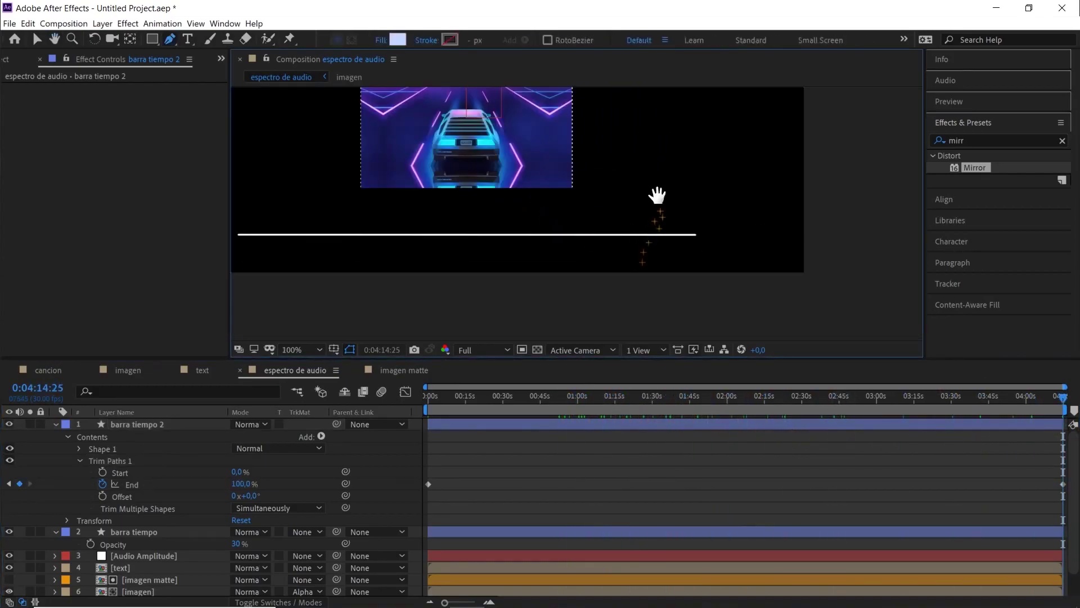
{"action": "left_click_drag", "start_coordinate": [657, 196], "coordinate": [575, 214]}
{"action": "left_click", "coordinate": [55, 424]}
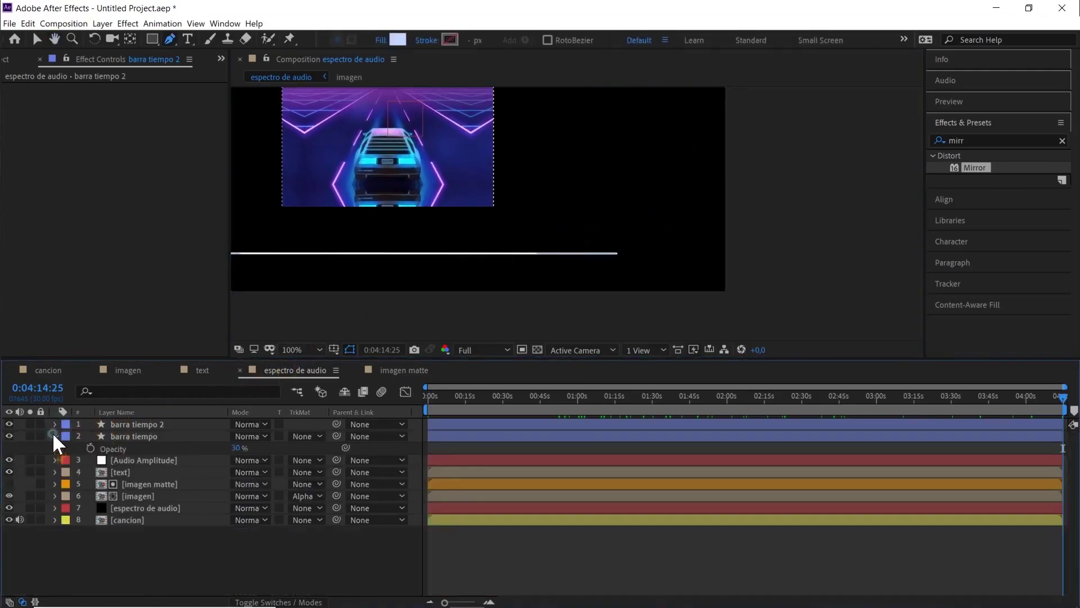
{"action": "left_click", "coordinate": [54, 436]}
- Create a text layer containing the ► symbol in Times New Roman Regular, in the black area beside the image
{"action": "left_click", "coordinate": [188, 38]}
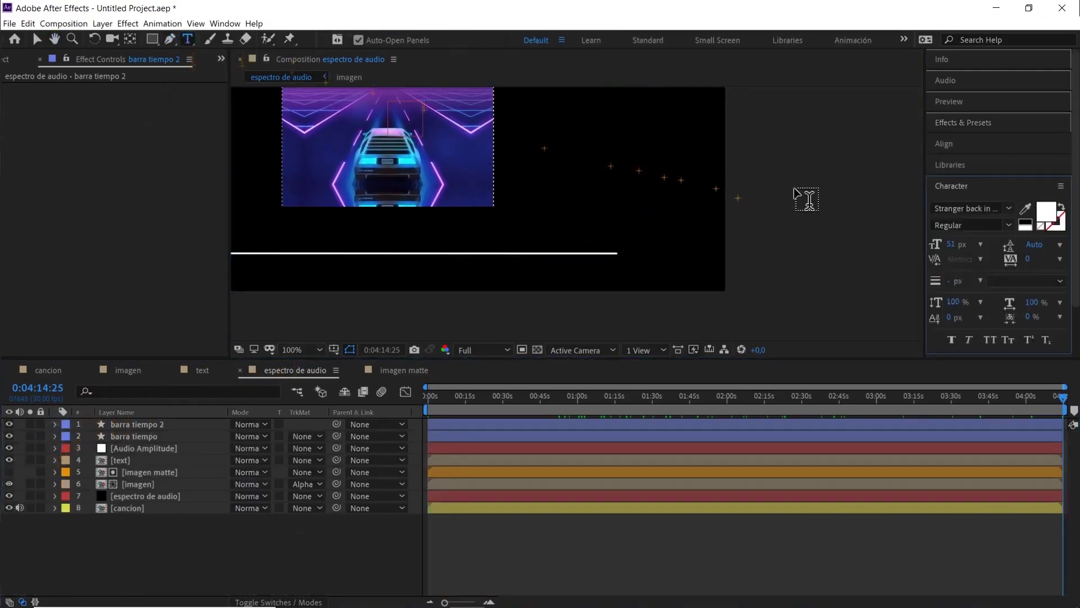
{"action": "left_click", "coordinate": [956, 205]}
{"action": "type", "text": "time"}
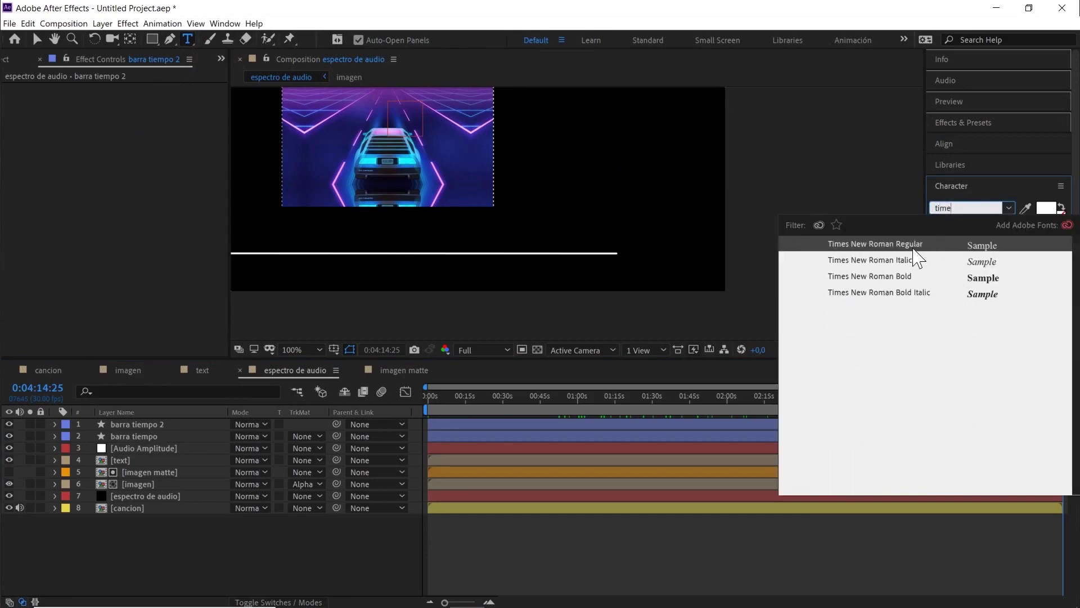
{"action": "left_click", "coordinate": [910, 245]}
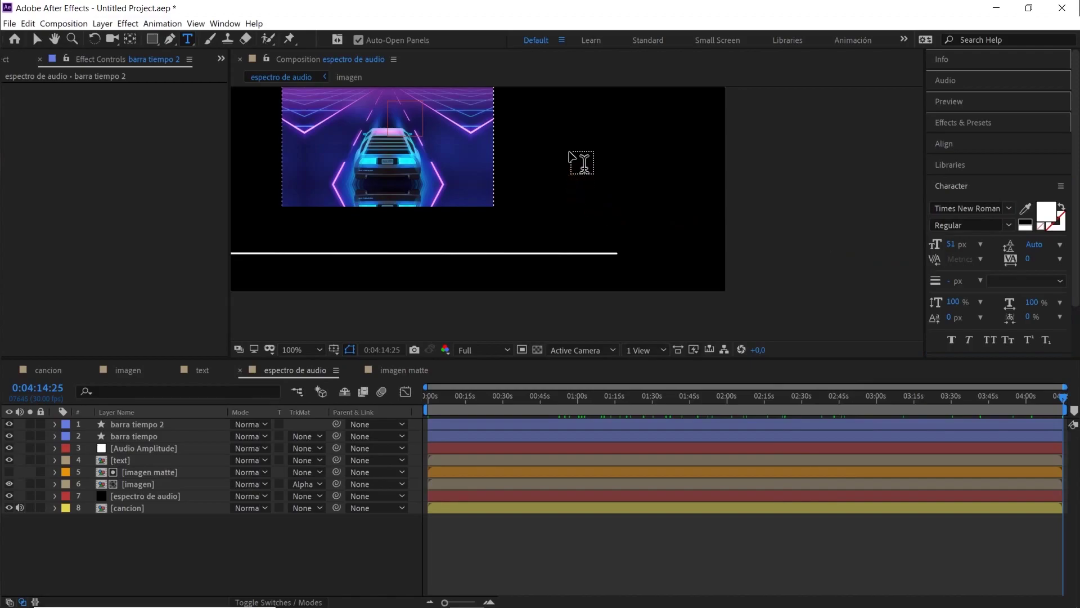
{"action": "left_click", "coordinate": [570, 154]}
{"action": "key", "text": "alt+KP_1+KP_6"}
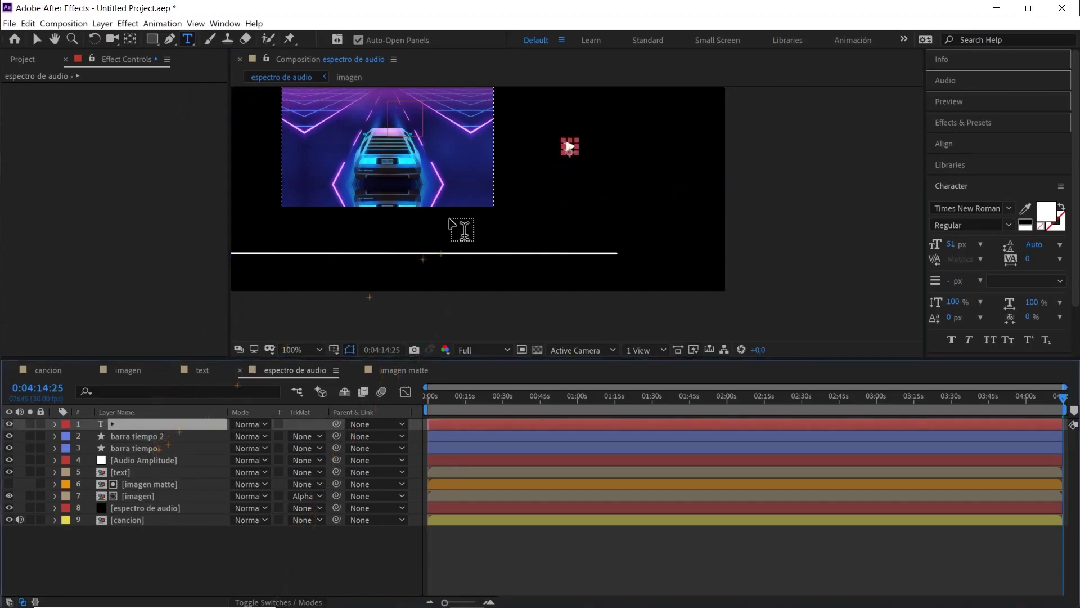
- Center the ► text layer's anchor point in its layer content
{"action": "scroll", "coordinate": [569, 148], "scroll_direction": "up", "scroll_amount": 1}
{"action": "left_click_drag", "start_coordinate": [581, 167], "coordinate": [600, 259]}
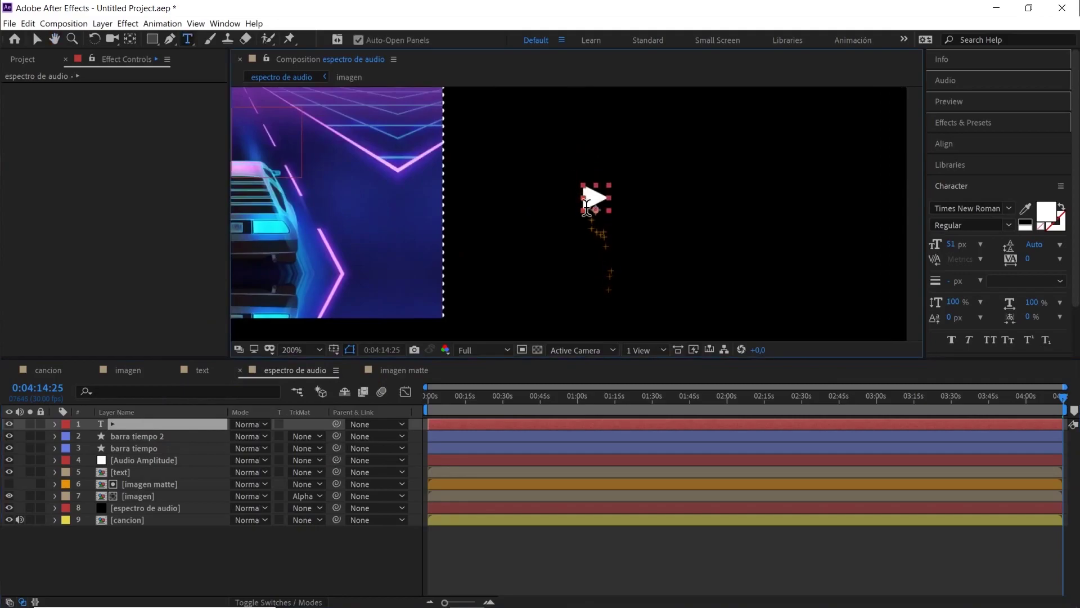
{"action": "left_click", "coordinate": [102, 23]}
{"action": "mouse_move", "coordinate": [270, 163]}
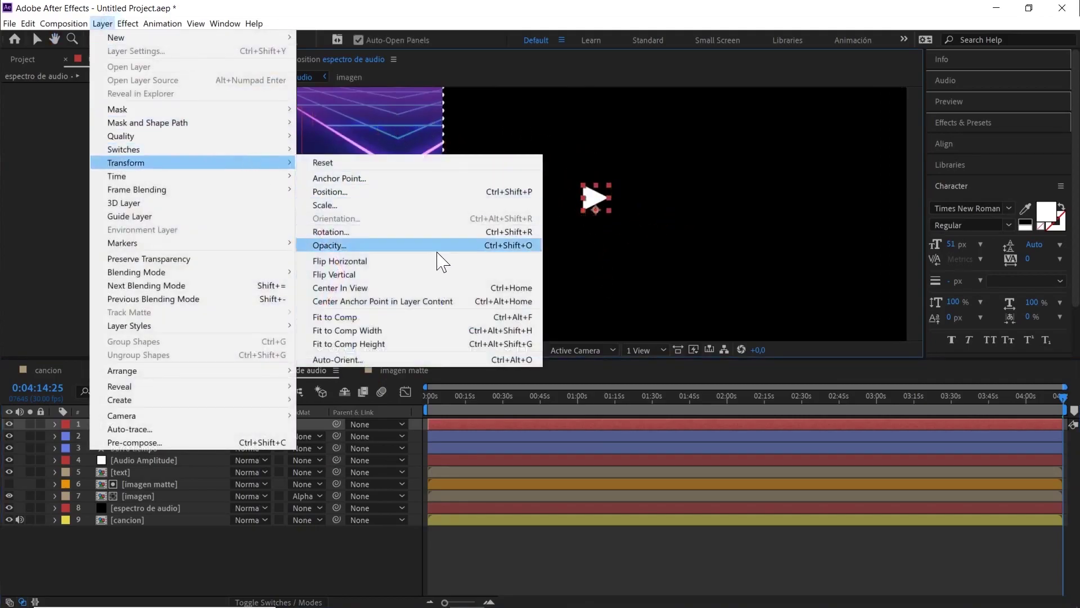
{"action": "left_click", "coordinate": [396, 304]}
- Return to 0:00:00:00 and move the ► symbol onto the starting end of the progress bar
{"action": "scroll", "coordinate": [599, 262], "scroll_direction": "down", "scroll_amount": 1}
{"action": "left_click_drag", "start_coordinate": [591, 243], "coordinate": [764, 213]}
{"action": "left_click_drag", "start_coordinate": [483, 399], "coordinate": [384, 417]}
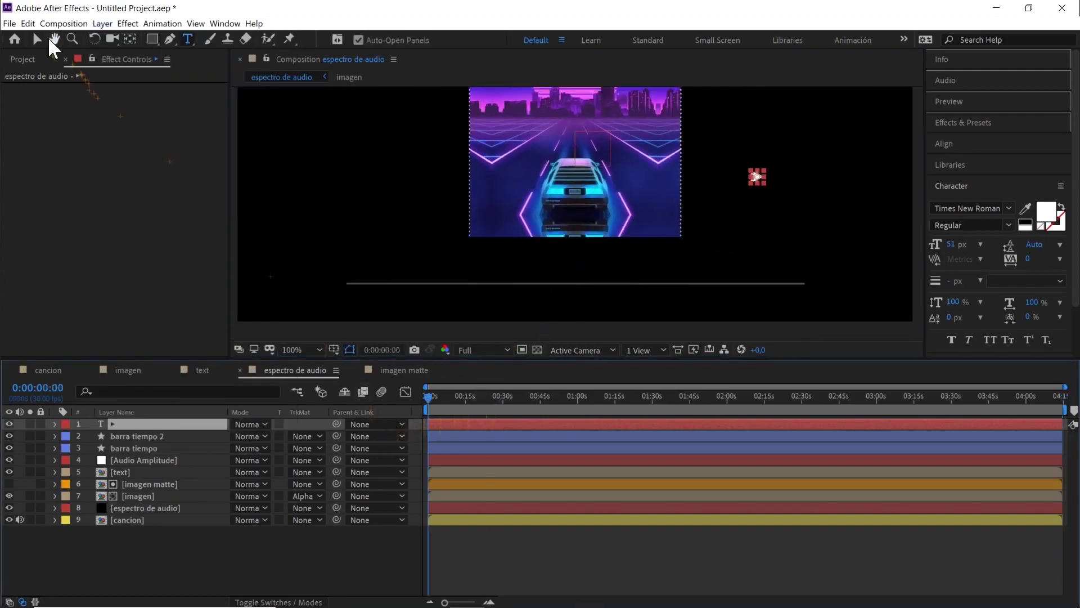
{"action": "key", "text": "v"}
{"action": "left_click_drag", "start_coordinate": [764, 176], "coordinate": [371, 289]}
{"action": "left_click", "coordinate": [376, 294]}
{"action": "scroll", "coordinate": [384, 275], "scroll_direction": "up", "scroll_amount": 2}
{"action": "left_click_drag", "start_coordinate": [434, 248], "coordinate": [877, 85]}
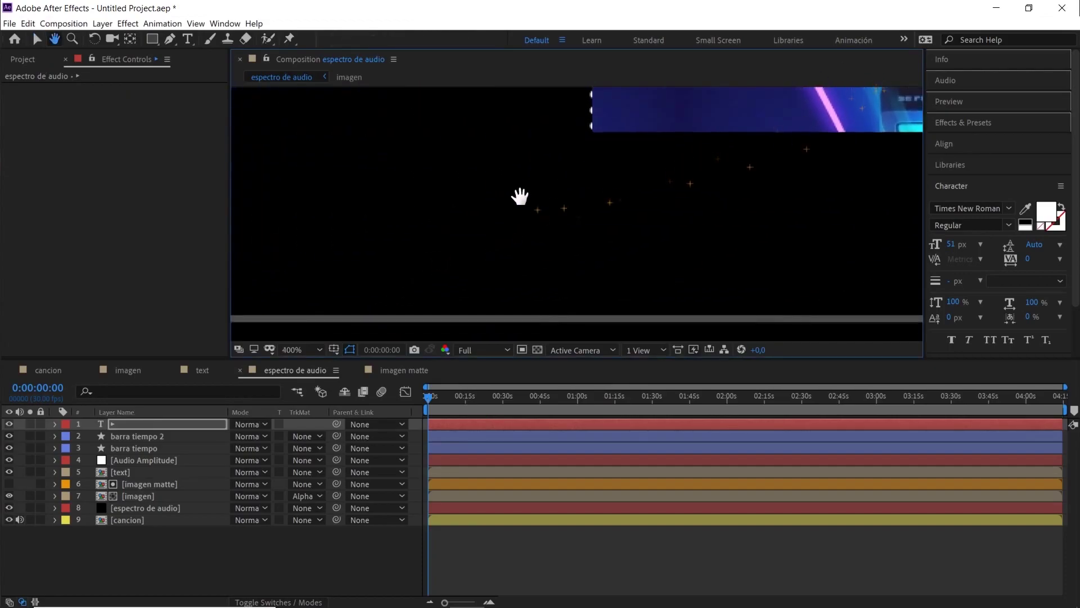
{"action": "left_click_drag", "start_coordinate": [509, 225], "coordinate": [930, 103]}
{"action": "left_click_drag", "start_coordinate": [607, 208], "coordinate": [540, 213]}
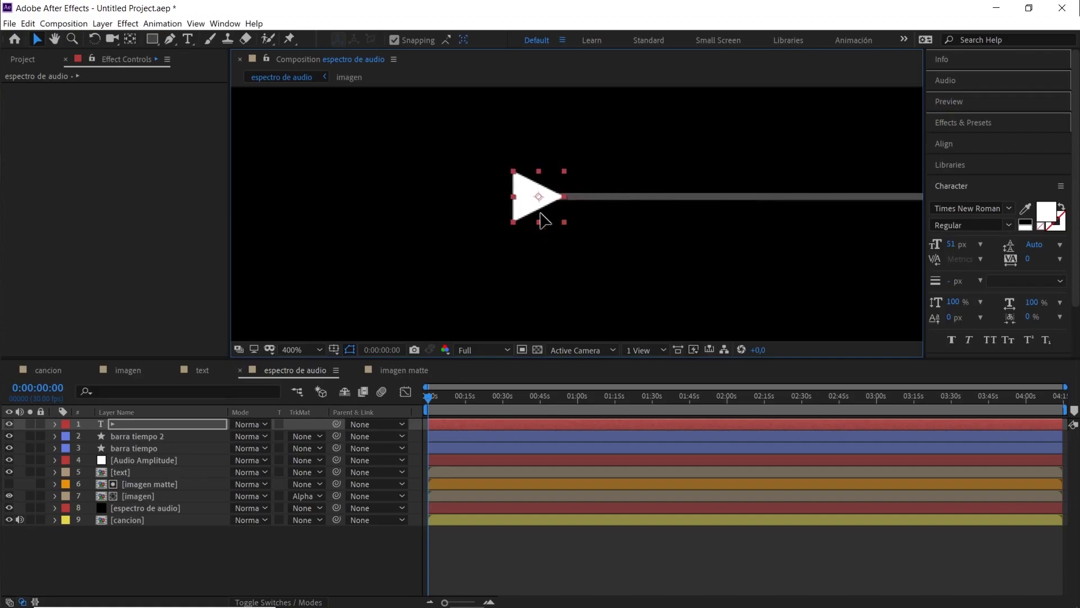
- Scale the ► text layer down to 55%
{"action": "left_click", "coordinate": [179, 425]}
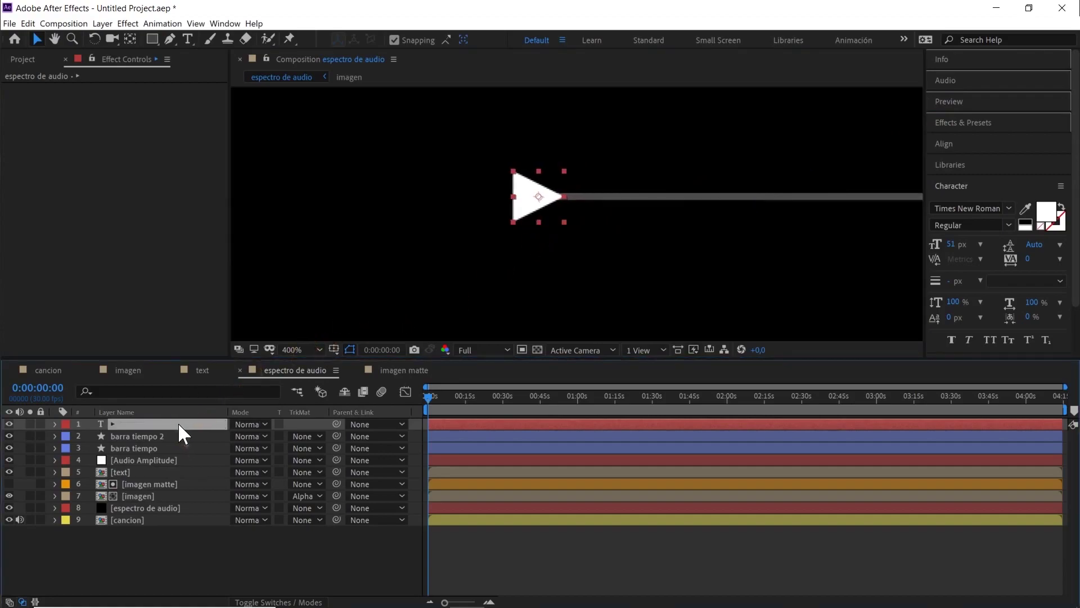
{"action": "key", "text": "s"}
{"action": "left_click_drag", "start_coordinate": [263, 436], "coordinate": [239, 438]}
{"action": "left_click", "coordinate": [271, 436]}
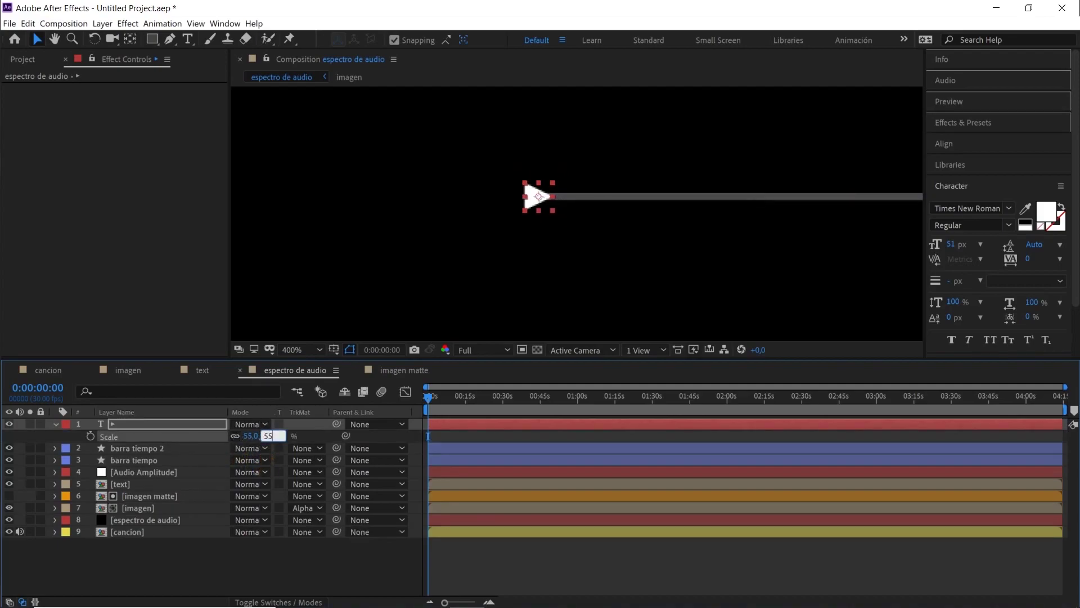
{"action": "left_click", "coordinate": [299, 557]}
- Keyframe the ► layer's Position at 0:00:00:00
{"action": "left_click", "coordinate": [162, 424]}
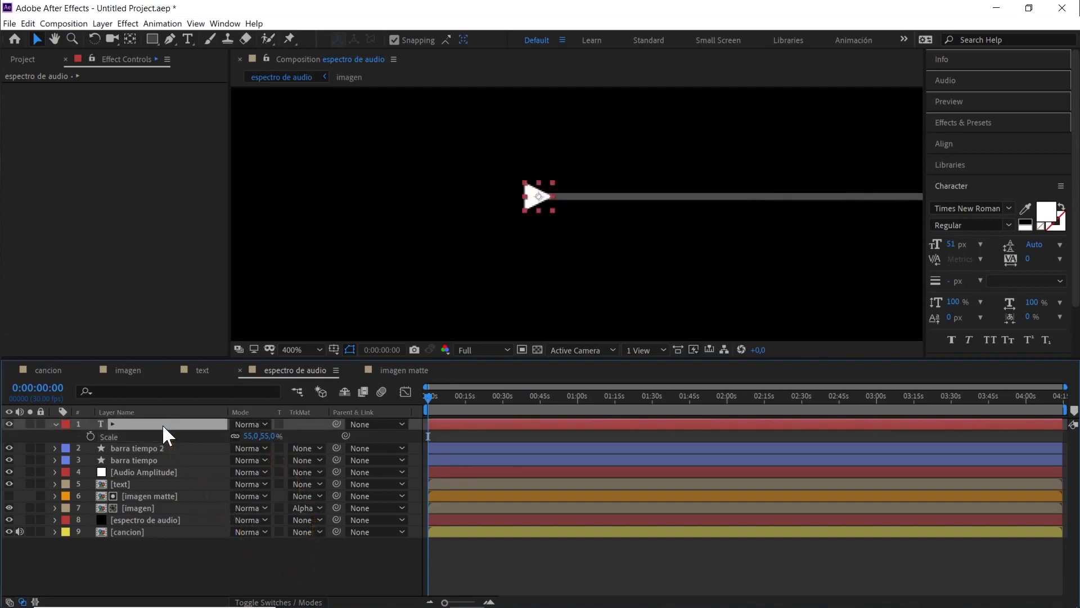
{"action": "key", "text": "p"}
{"action": "left_click", "coordinate": [122, 432]}
{"action": "left_click", "coordinate": [90, 436]}
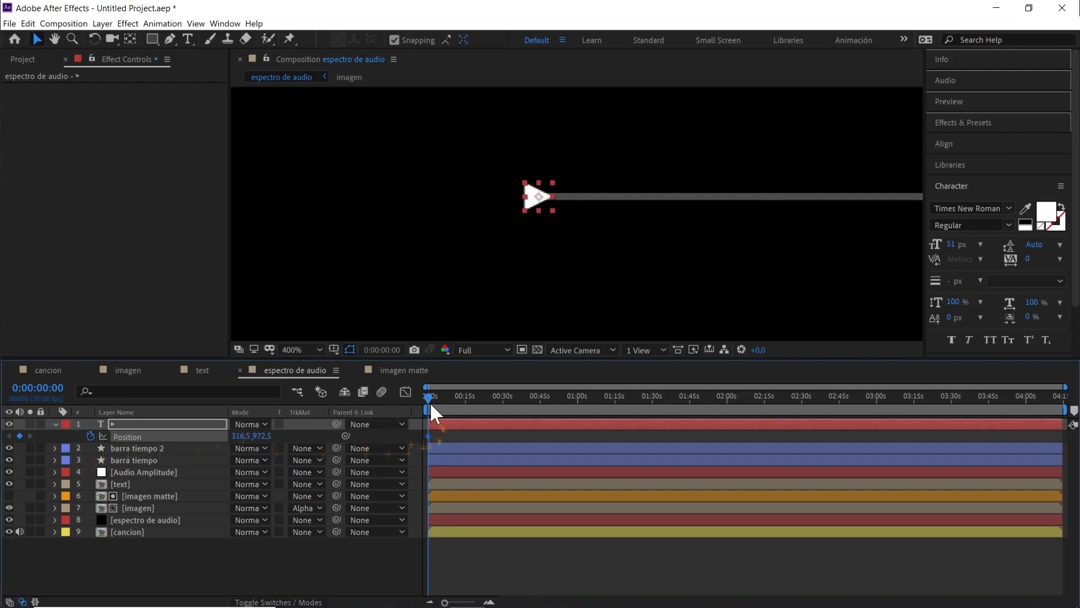
- At 0:04:14:25, move the ► symbol horizontally to the progress bar's far end, with an X position of 1606.5
{"action": "scroll", "coordinate": [541, 229], "scroll_direction": "down", "scroll_amount": 1}
{"action": "left_click_drag", "start_coordinate": [754, 214], "coordinate": [403, 219]}
{"action": "scroll", "coordinate": [638, 207], "scroll_direction": "down", "scroll_amount": 1}
{"action": "left_click_drag", "start_coordinate": [706, 210], "coordinate": [588, 204]}
{"action": "left_click_drag", "start_coordinate": [448, 402], "coordinate": [1071, 446]}
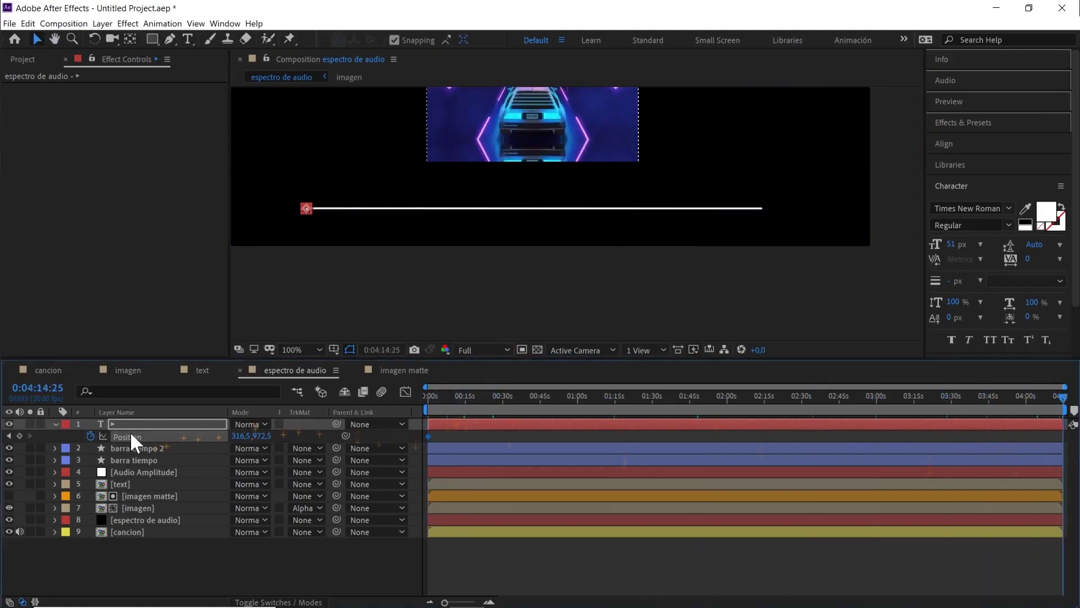
{"action": "mouse_move", "coordinate": [241, 437]}
{"action": "left_mouse_down"}
{"action": "mouse_move", "coordinate": [334, 446]}
{"action": "mouse_move", "coordinate": [341, 466]}
{"action": "left_mouse_up"}
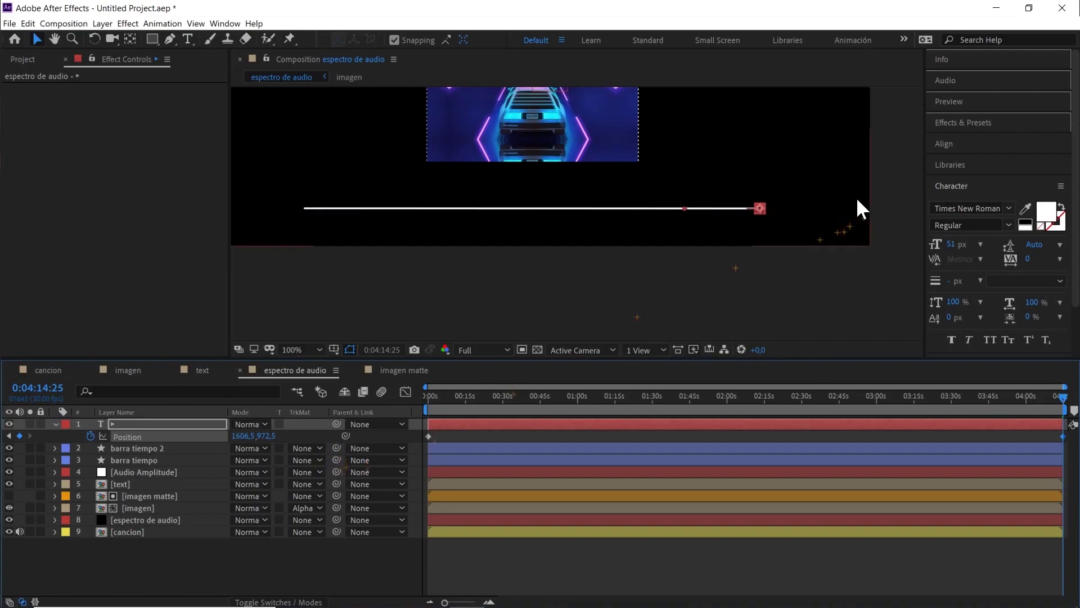
- Fine-tune the ► symbol's end position to an X value of about 1613.3, at the tip of the progress bar
{"action": "scroll", "coordinate": [856, 197], "scroll_direction": "up", "scroll_amount": 1}
{"action": "left_click_drag", "start_coordinate": [844, 217], "coordinate": [546, 218]}
{"action": "scroll", "coordinate": [677, 236], "scroll_direction": "up", "scroll_amount": 1}
{"action": "left_click_drag", "start_coordinate": [699, 228], "coordinate": [619, 261]}
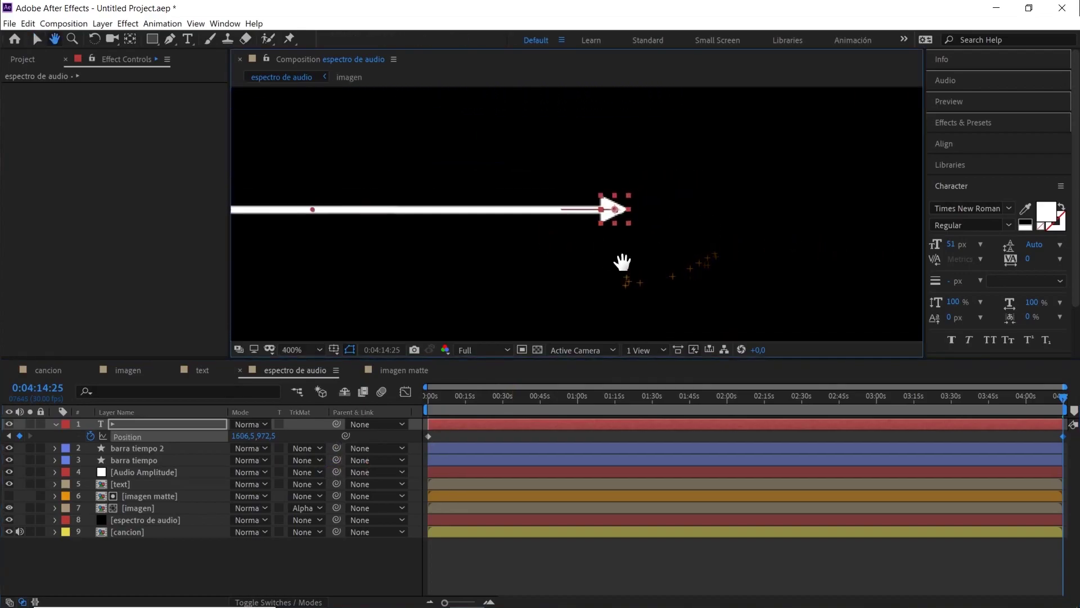
{"action": "scroll", "coordinate": [648, 227], "scroll_direction": "up", "scroll_amount": 1}
{"action": "mouse_move", "coordinate": [650, 210]}
{"action": "left_mouse_down"}
{"action": "mouse_move", "coordinate": [773, 213]}
{"action": "mouse_move", "coordinate": [670, 213]}
{"action": "left_mouse_up"}
{"action": "scroll", "coordinate": [675, 214], "scroll_direction": "down", "scroll_amount": 1}
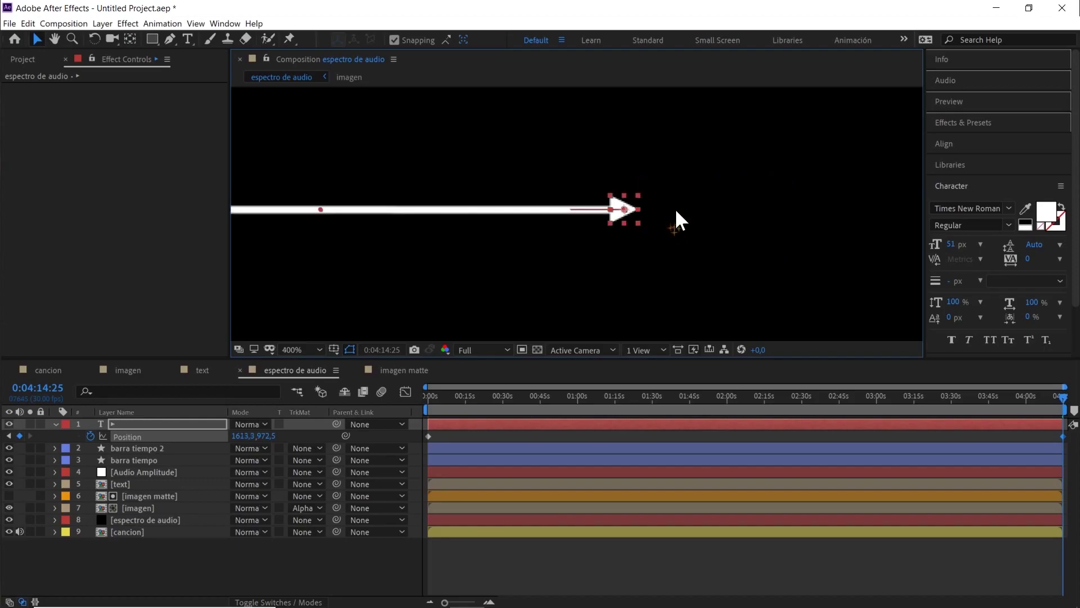
- Scrub back to 0:00:00:00 to check the ► symbol's motion along the progress bar, and collapse its layer
{"action": "scroll", "coordinate": [636, 202], "scroll_direction": "down", "scroll_amount": 1}
{"action": "scroll", "coordinate": [595, 203], "scroll_direction": "down", "scroll_amount": 1}
{"action": "scroll", "coordinate": [779, 181], "scroll_direction": "down", "scroll_amount": 1}
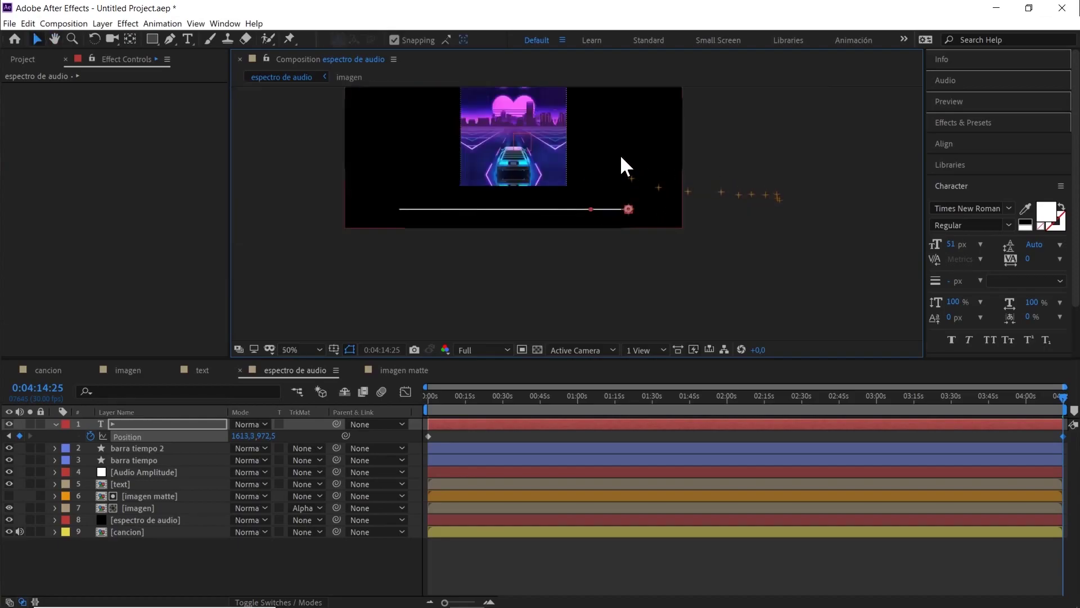
{"action": "left_click_drag", "start_coordinate": [750, 195], "coordinate": [709, 216]}
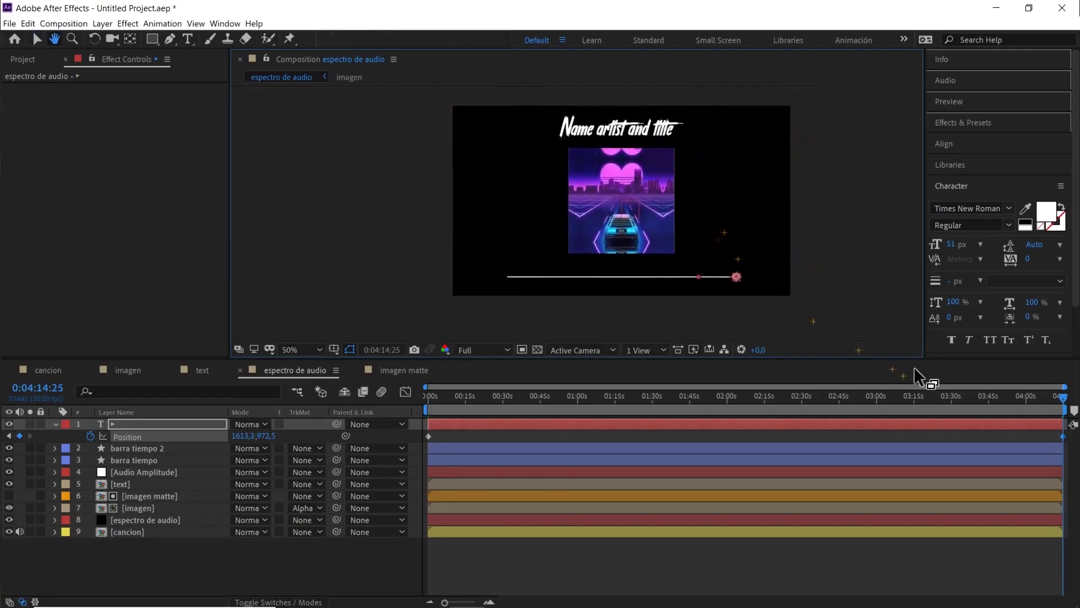
{"action": "left_click", "coordinate": [984, 438]}
{"action": "left_click_drag", "start_coordinate": [991, 398], "coordinate": [371, 374]}
{"action": "left_click", "coordinate": [55, 423]}
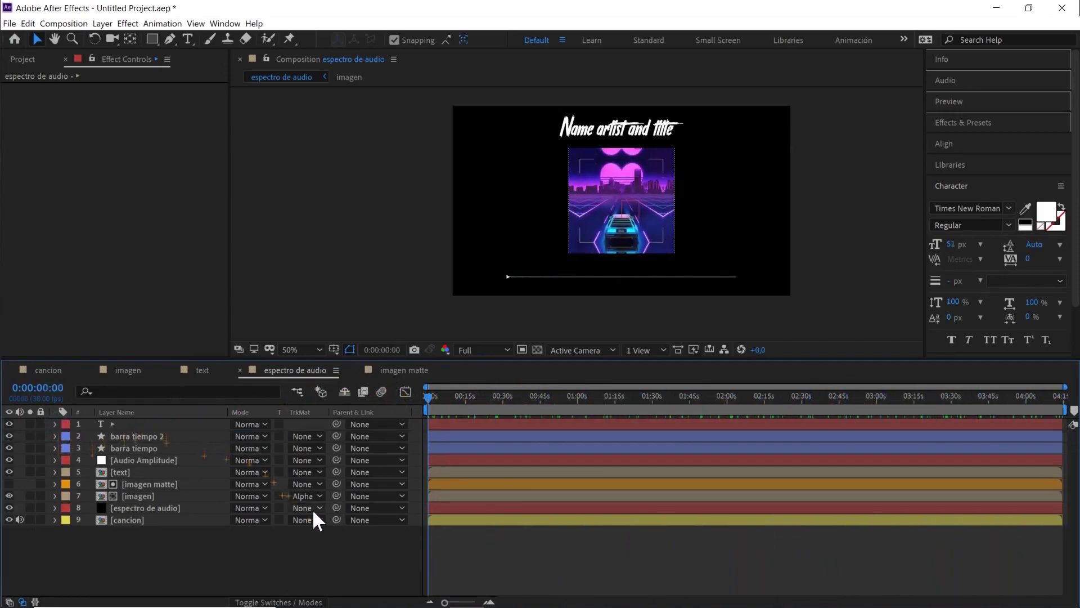
- Create a black 1920 × 1080 px solid named bg and place it at the bottom of the layer stack
{"action": "right_click", "coordinate": [181, 556]}
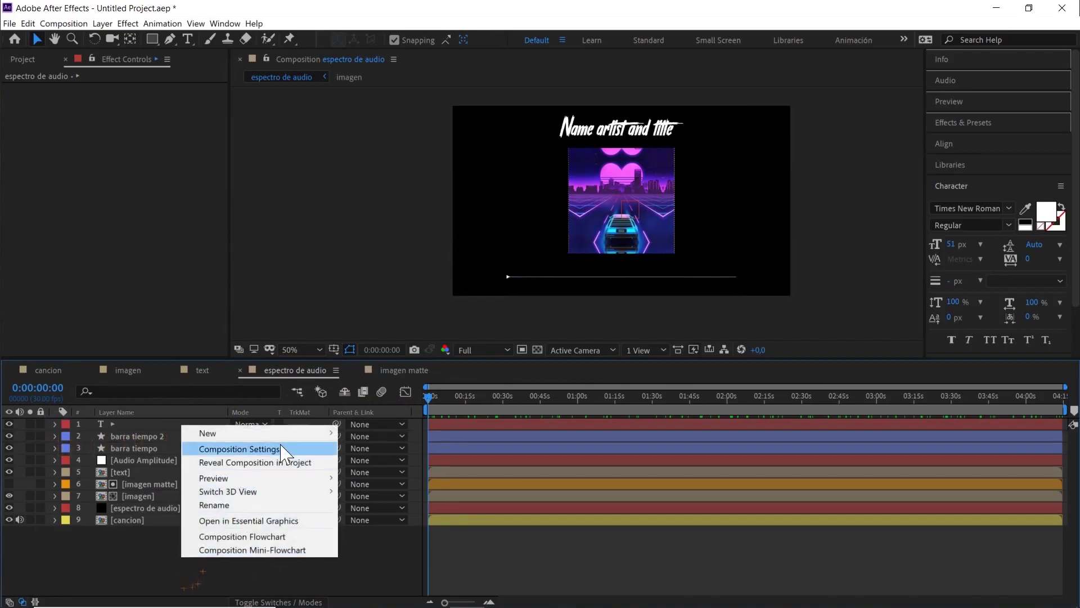
{"action": "mouse_move", "coordinate": [285, 436]}
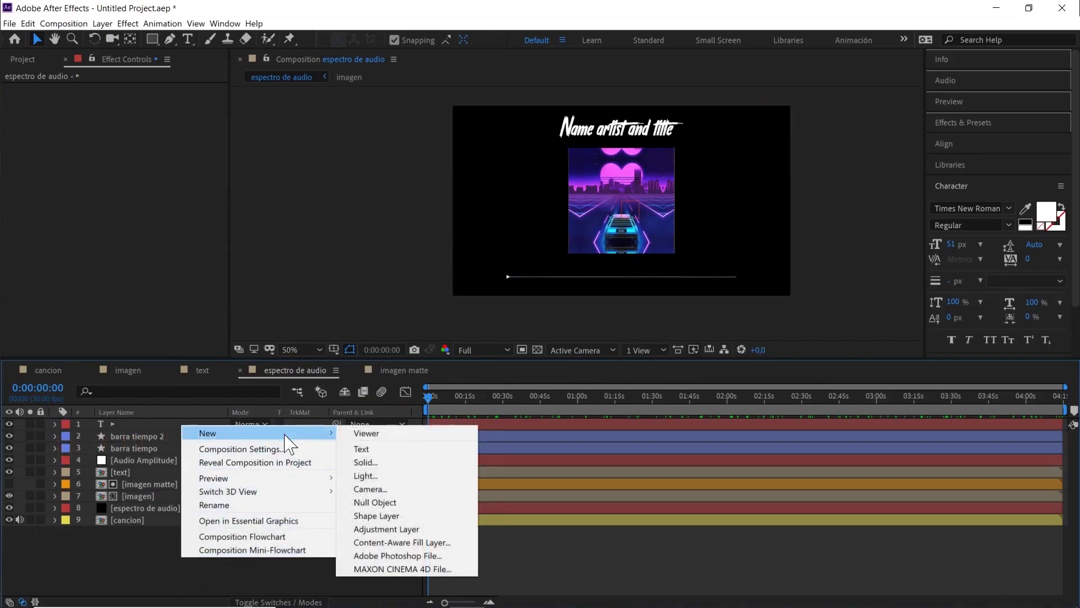
{"action": "left_click", "coordinate": [362, 461]}
{"action": "type", "text": "bgf"}
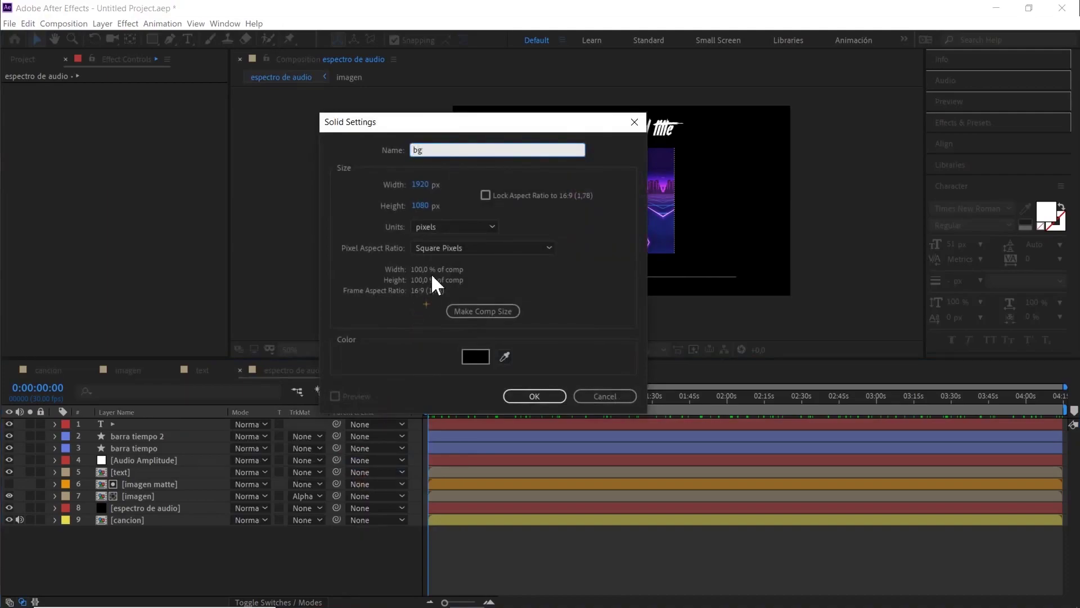
{"action": "key", "text": "Tab"}
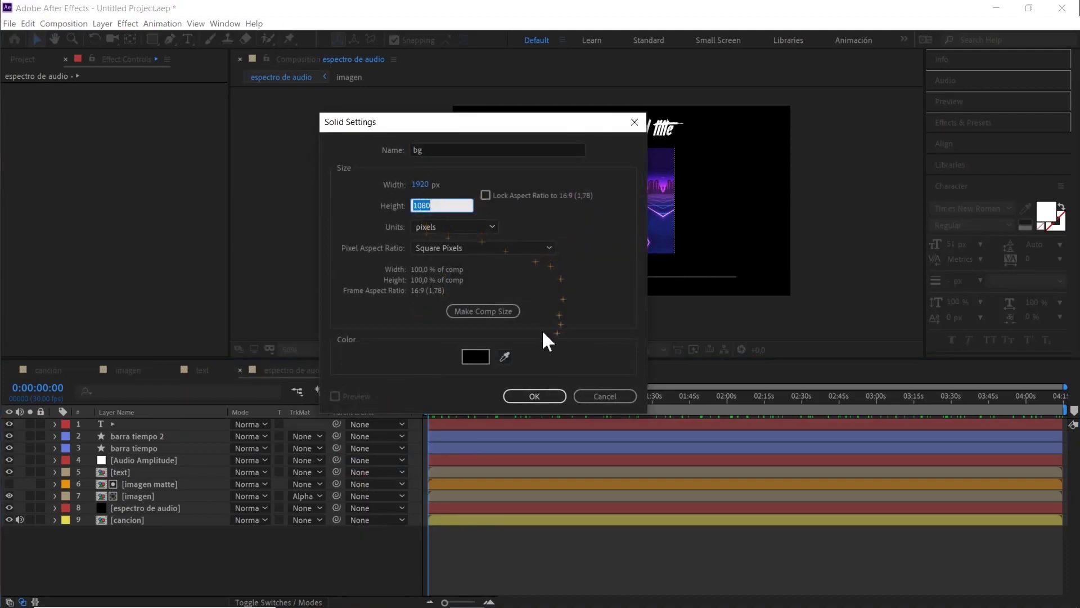
{"action": "left_click", "coordinate": [529, 396]}
{"action": "left_click_drag", "start_coordinate": [159, 424], "coordinate": [161, 543]}
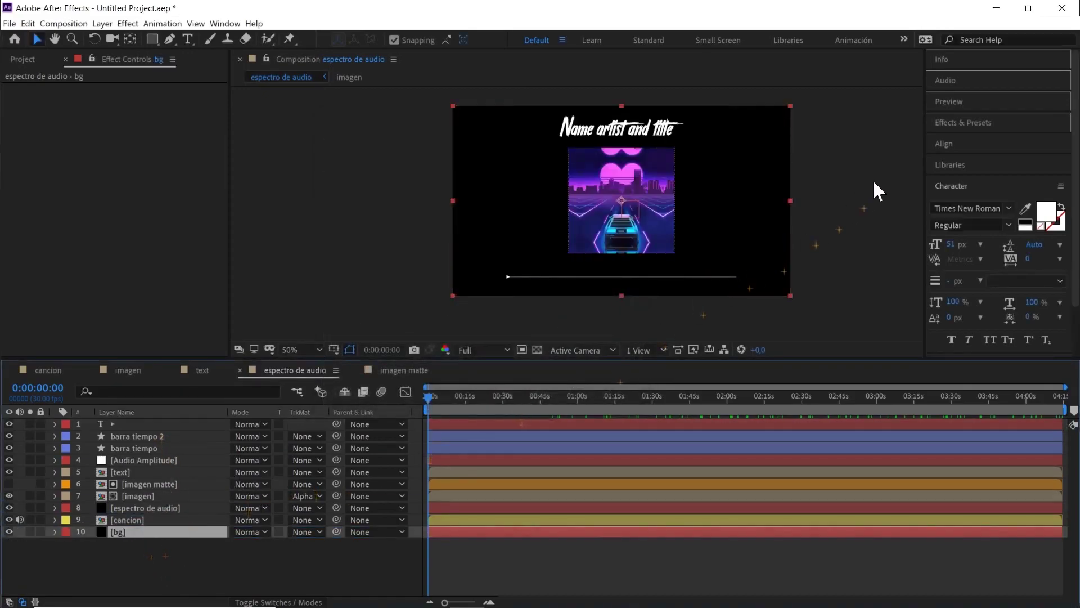
- Search the effects for "gradie" and apply 4-Color Gradient to the bg layer
{"action": "left_click", "coordinate": [956, 125]}
{"action": "type", "text": "de"}
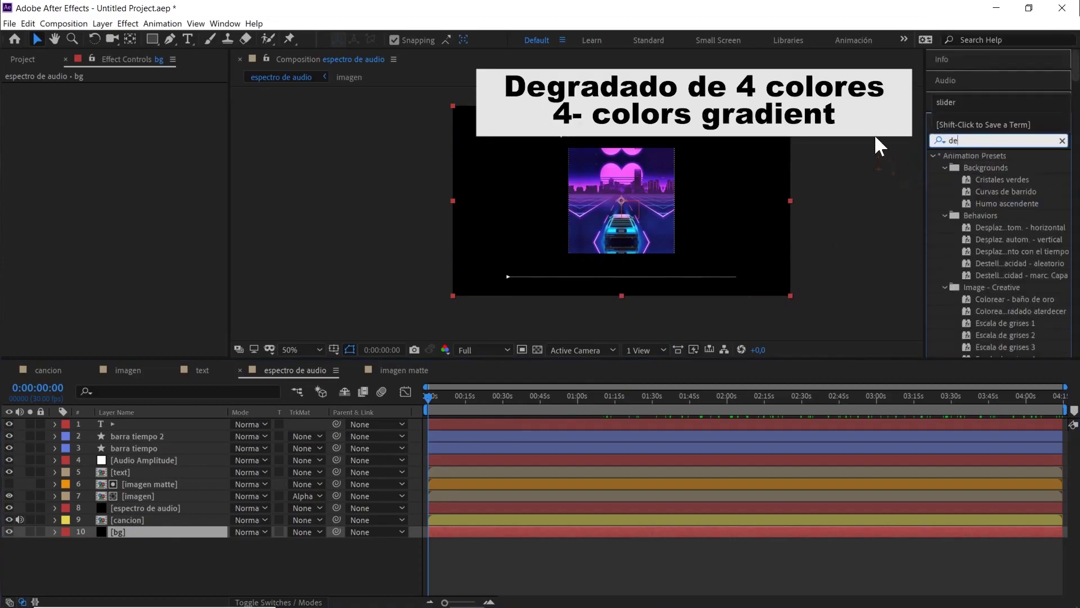
{"action": "key", "text": "BackSpace"}
{"action": "key", "text": "BackSpace"}
{"action": "type", "text": "gra"}
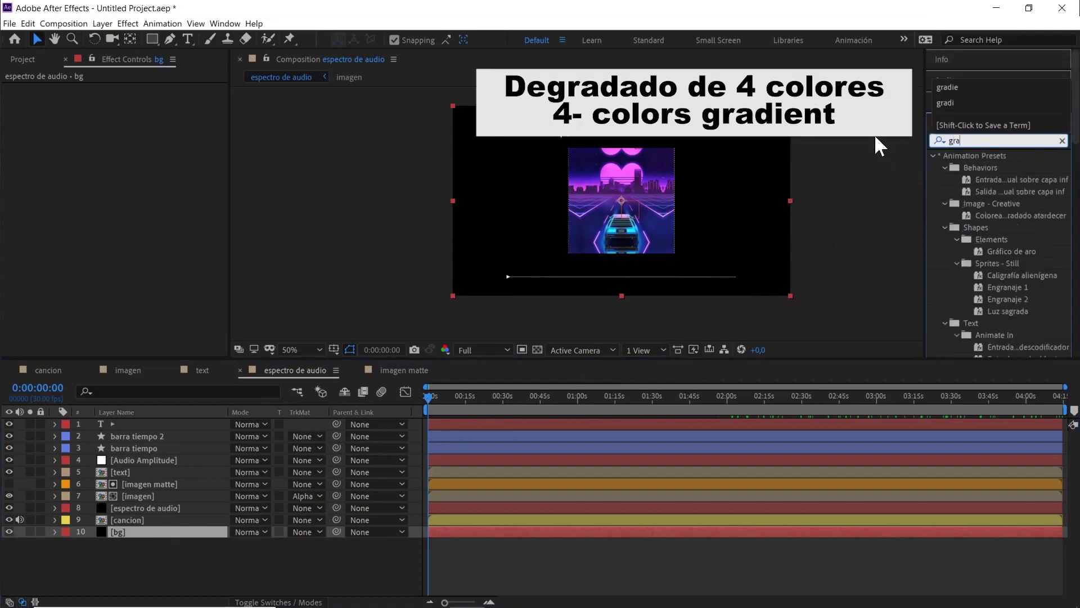
{"action": "type", "text": "die"}
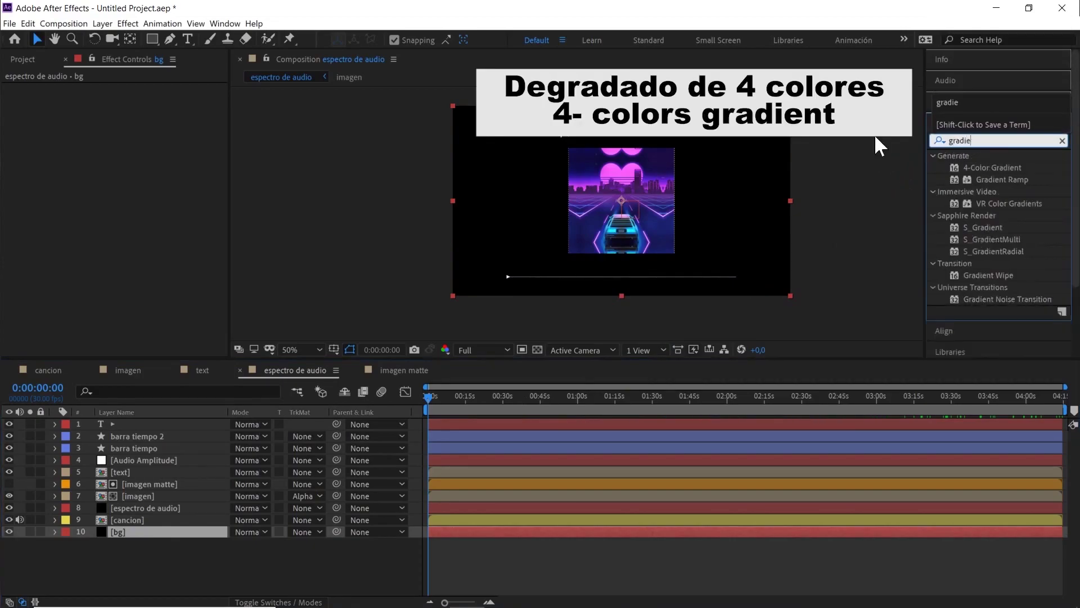
{"action": "left_click_drag", "start_coordinate": [1000, 165], "coordinate": [136, 531]}
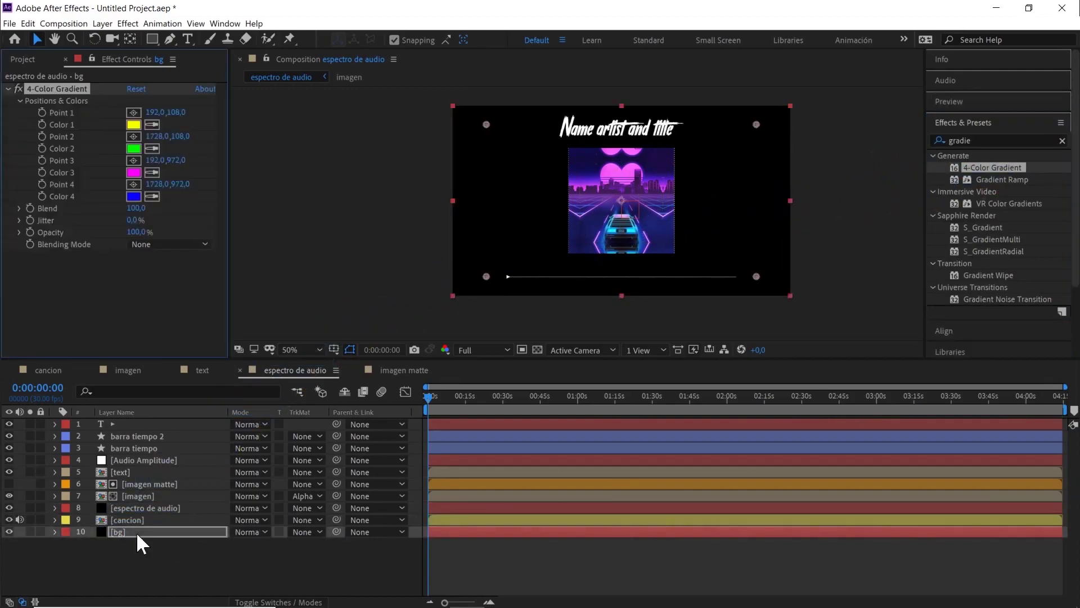
- Set Color 1 of the bg layer's 4-Color Gradient to hex 910056
{"action": "left_click", "coordinate": [134, 125]}
{"action": "left_click_drag", "start_coordinate": [515, 366], "coordinate": [513, 333]}
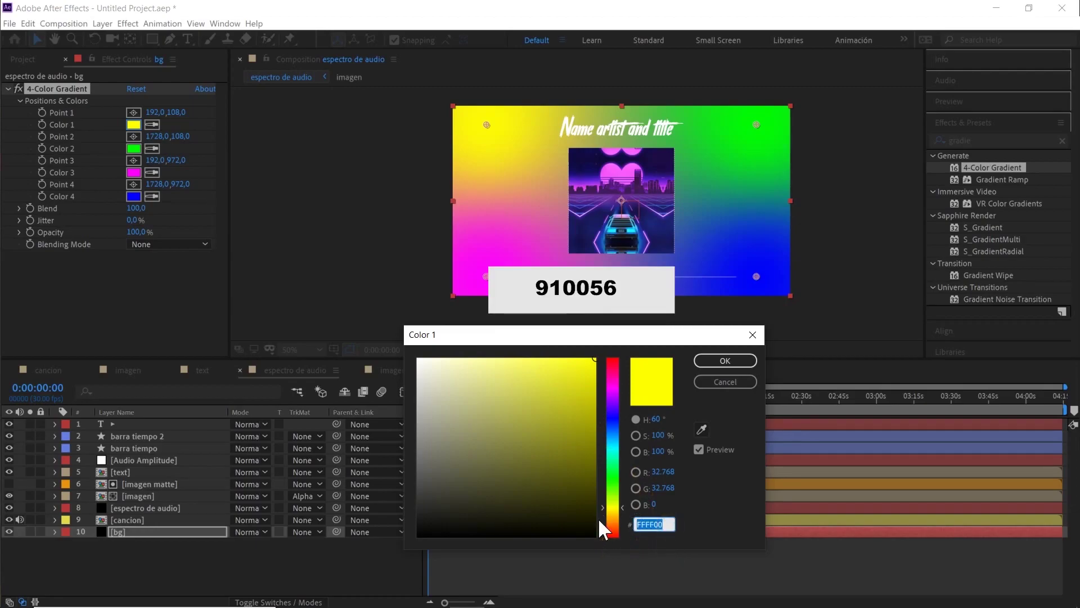
{"action": "type", "text": "910056"}
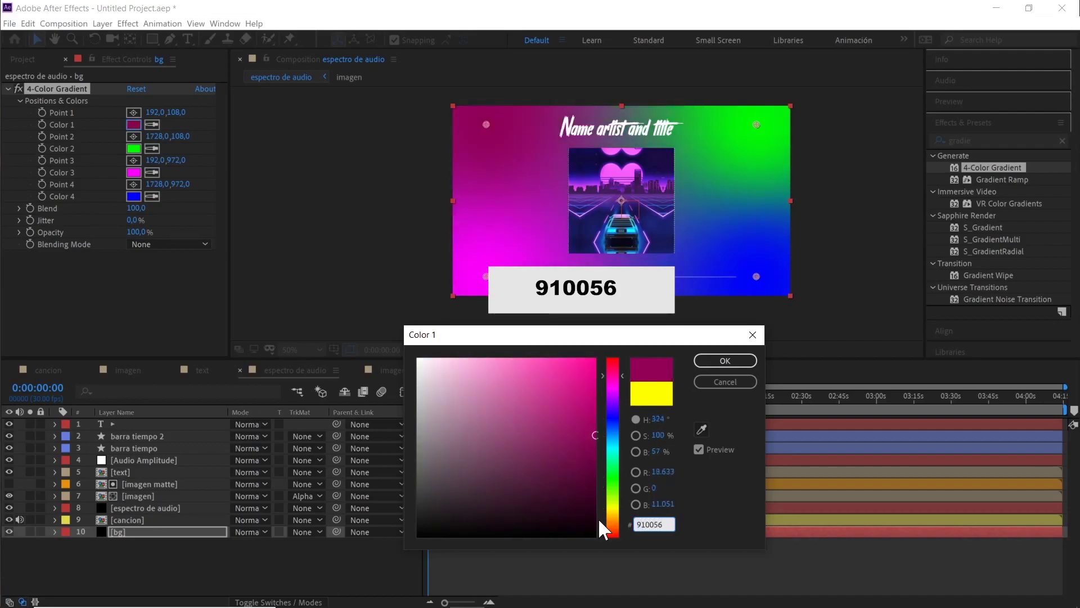
{"action": "left_click", "coordinate": [733, 364]}
- Set Color 2 of the gradient to hex 002D91
{"action": "left_click", "coordinate": [134, 147]}
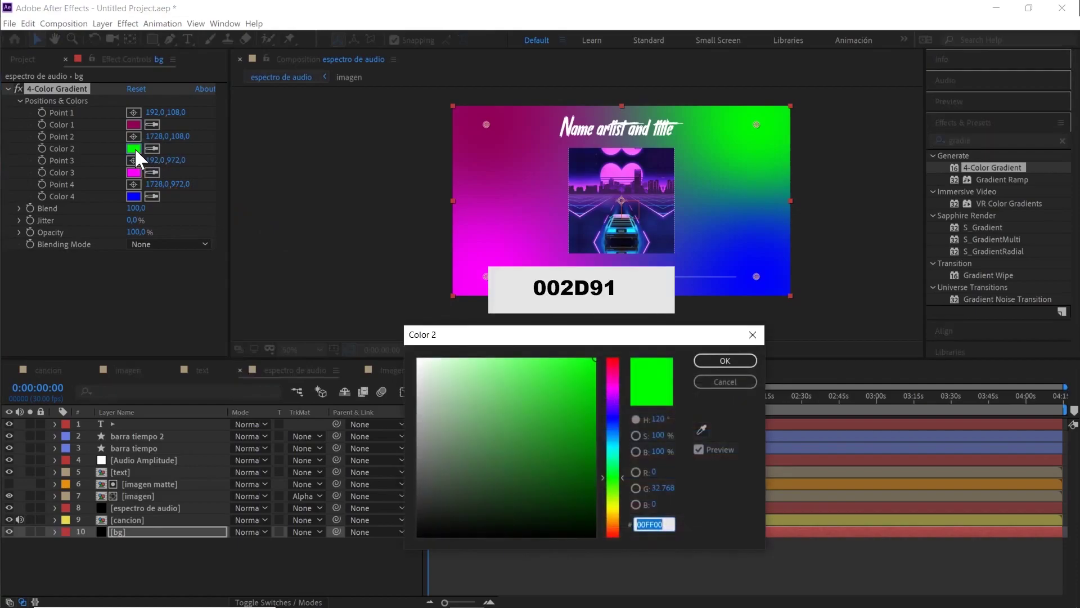
{"action": "type", "text": "00"}
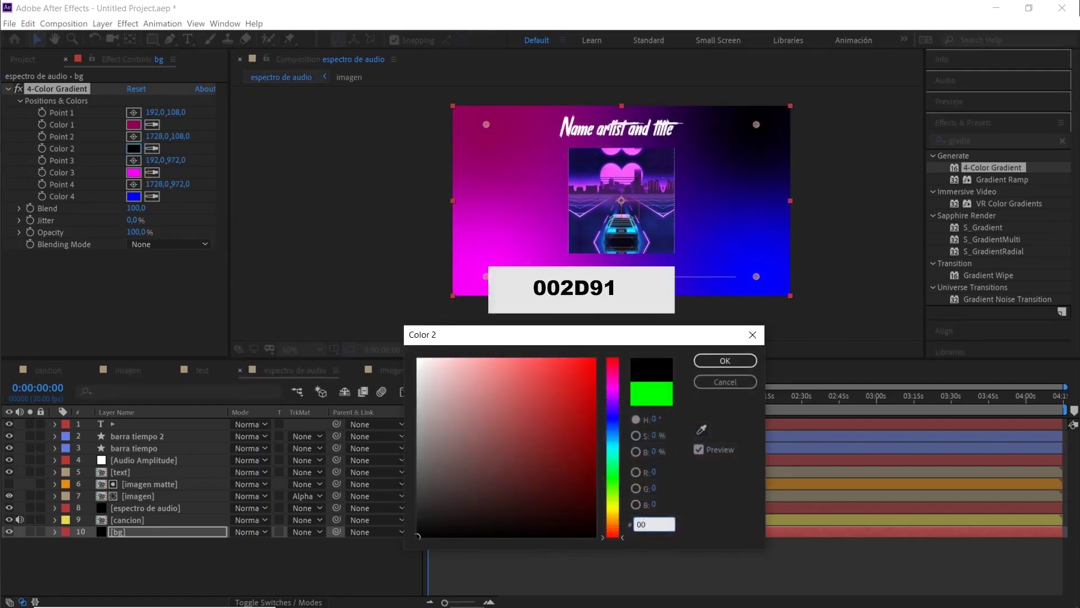
{"action": "type", "text": "2D91"}
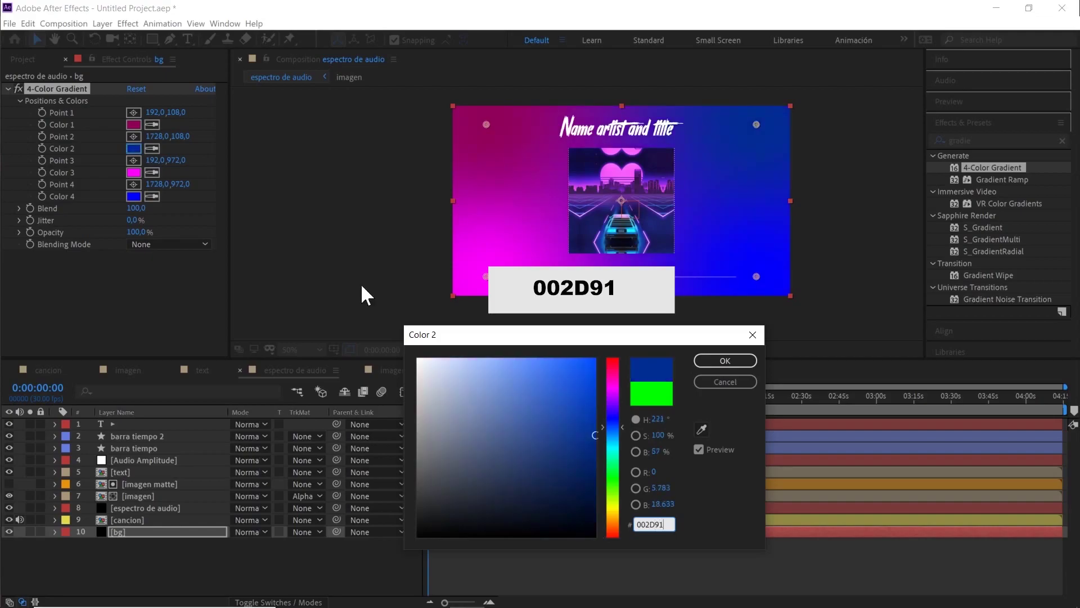
{"action": "left_click", "coordinate": [714, 361]}
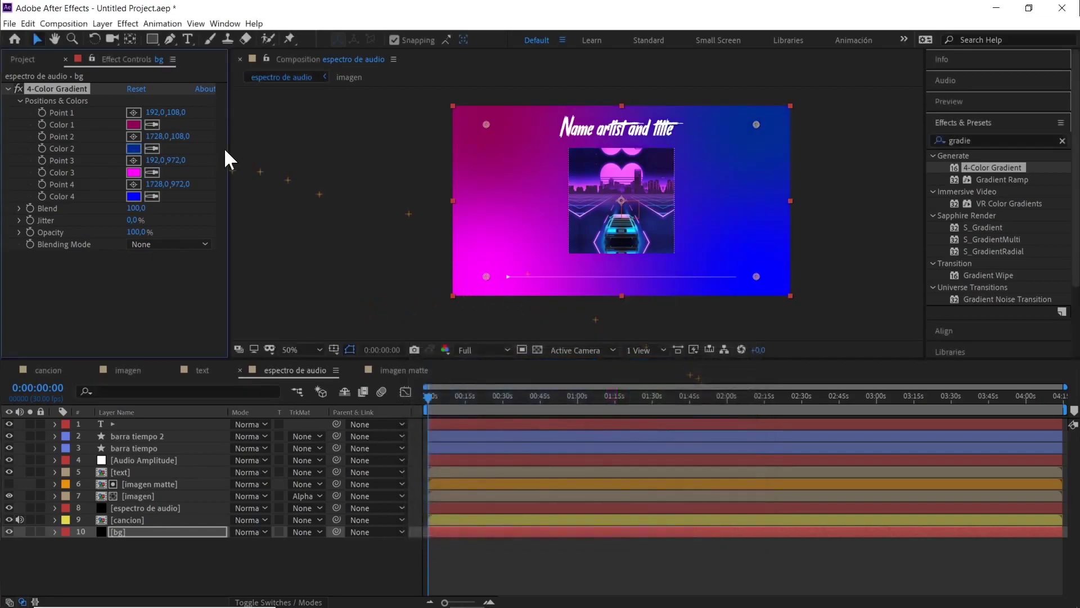
- Set Color 3 of the gradient to hex 090019
{"action": "left_click", "coordinate": [128, 172]}
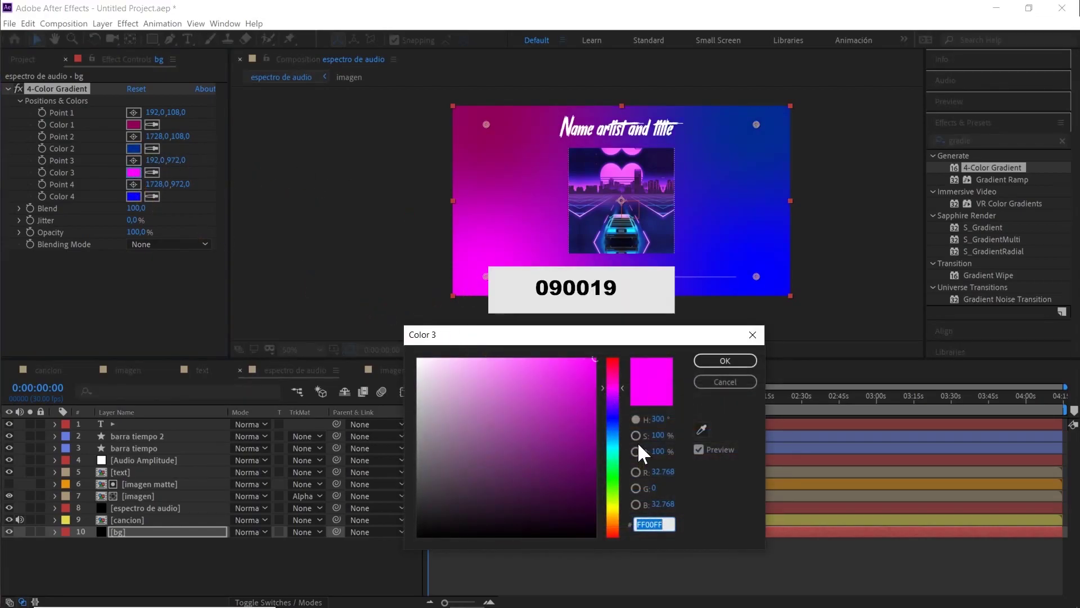
{"action": "type", "text": "09"}
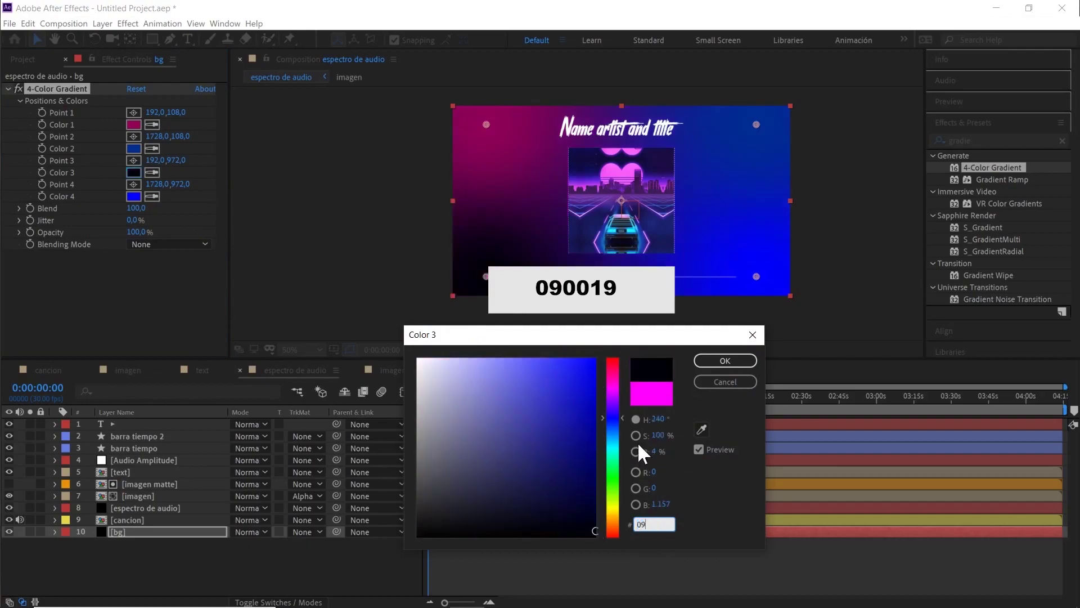
{"action": "type", "text": "0019"}
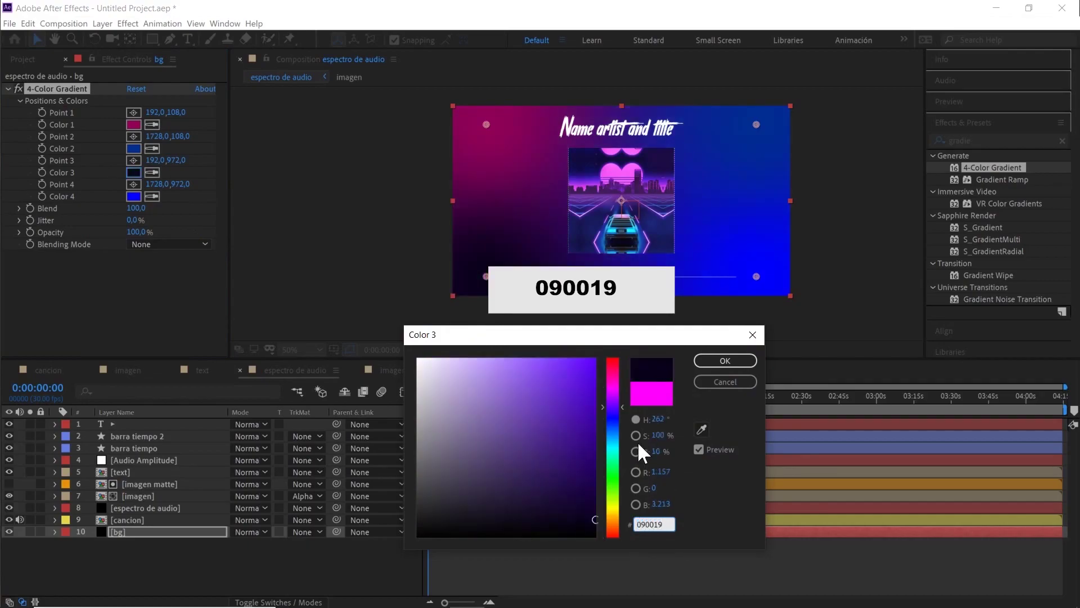
{"action": "left_click", "coordinate": [725, 360]}
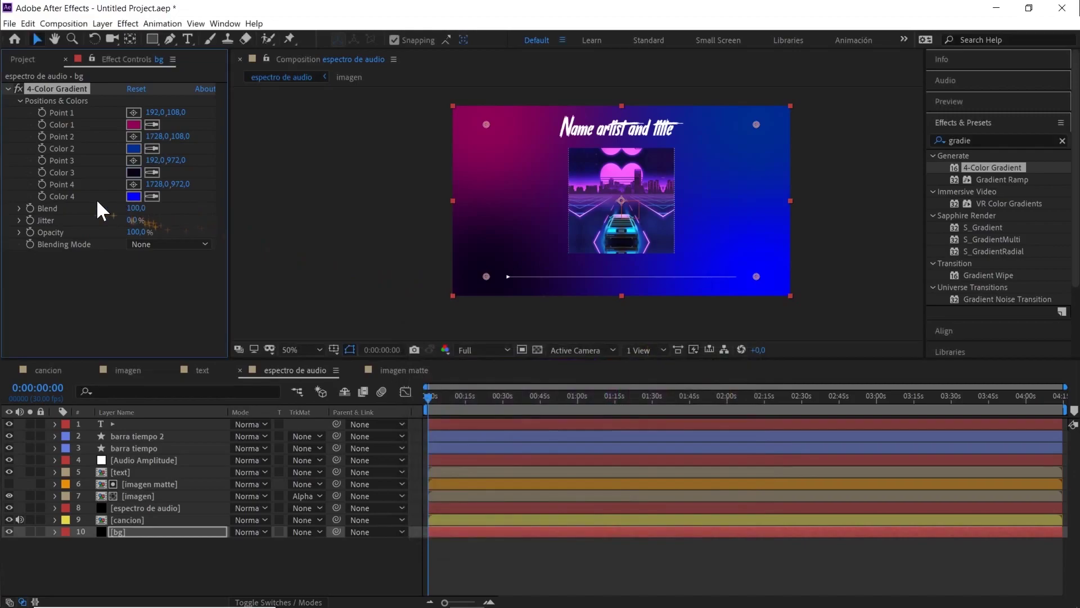
- Match Color 4 to Color 3 and spread the gradient points beyond the frame: about (-648, -528), (2360, -624), (-52, 1184) and (2036, 1128)
{"action": "left_click", "coordinate": [151, 196]}
{"action": "left_click", "coordinate": [133, 172]}
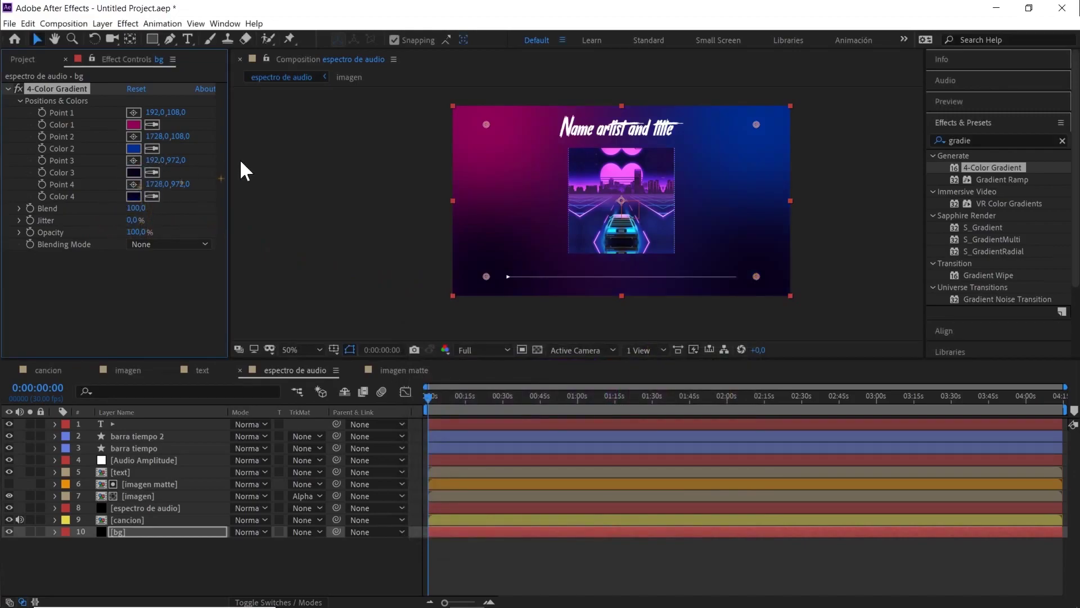
{"action": "scroll", "coordinate": [530, 235], "scroll_direction": "down", "scroll_amount": 2}
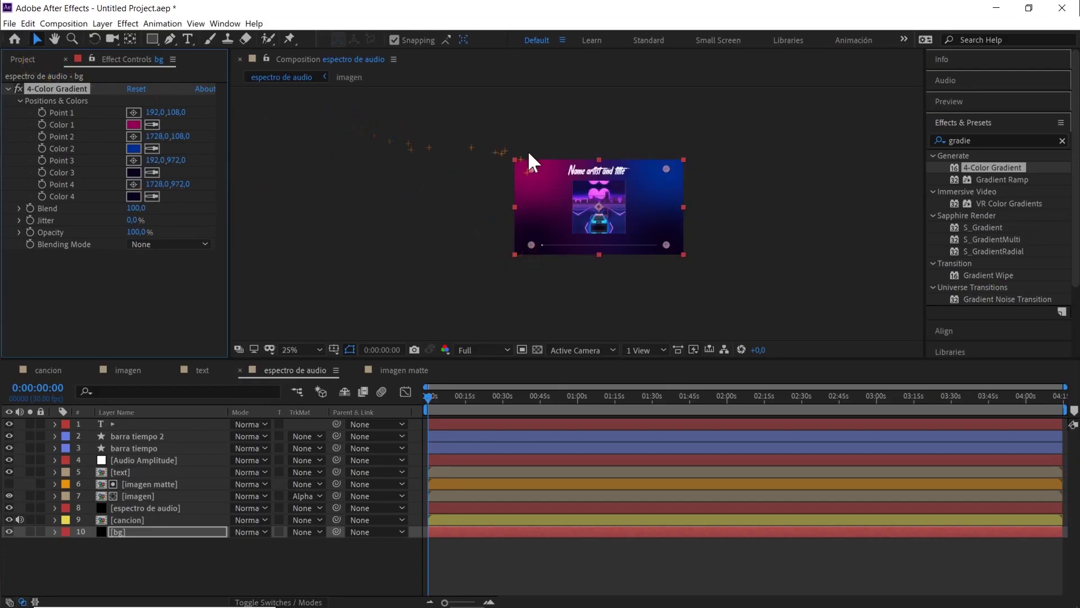
{"action": "left_click_drag", "start_coordinate": [531, 168], "coordinate": [460, 112]}
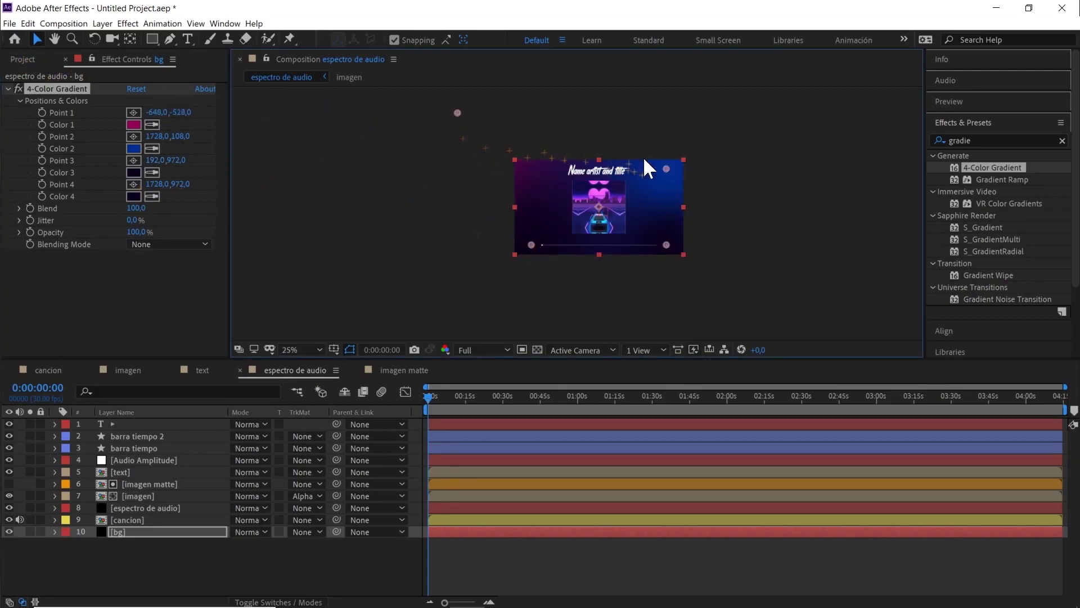
{"action": "left_click_drag", "start_coordinate": [667, 168], "coordinate": [722, 104]}
{"action": "left_click_drag", "start_coordinate": [665, 247], "coordinate": [691, 259]}
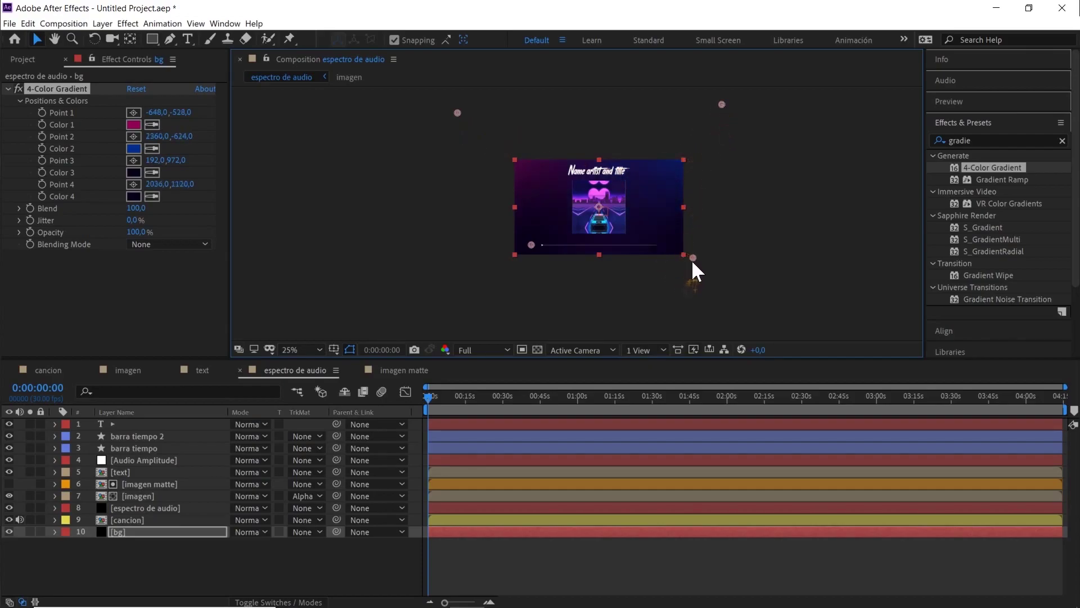
{"action": "left_click_drag", "start_coordinate": [528, 245], "coordinate": [510, 261]}
{"action": "key", "text": "period"}
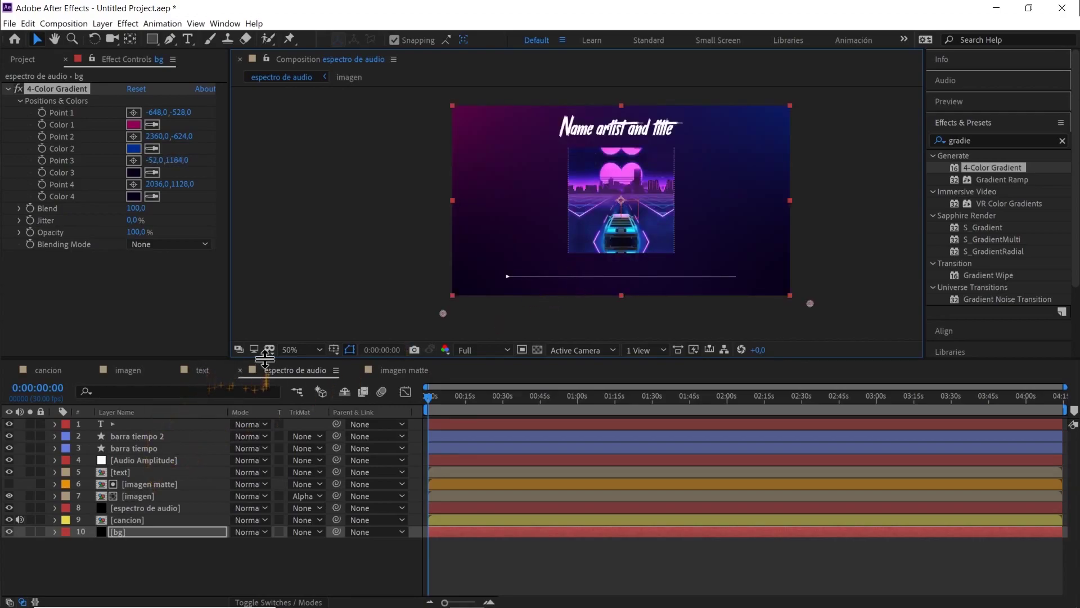
- Add the expression wiggle(1,300) to Point 1 of the bg layer's 4-Color Gradient
{"action": "left_click_drag", "start_coordinate": [264, 359], "coordinate": [297, 252]}
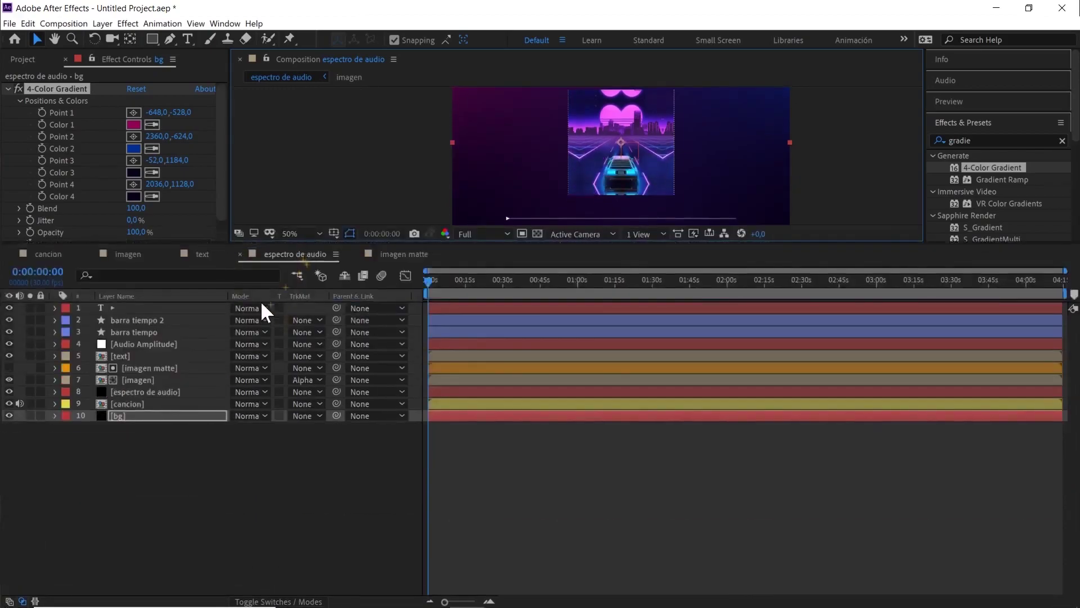
{"action": "left_click", "coordinate": [148, 429]}
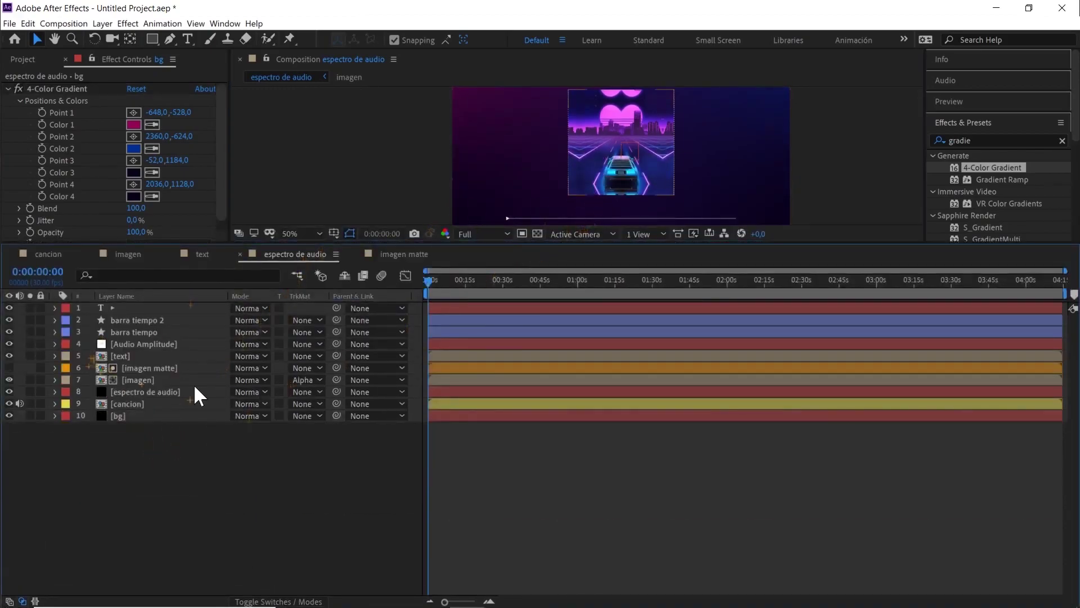
{"action": "left_click", "coordinate": [128, 416]}
{"action": "left_click", "coordinate": [55, 415]}
{"action": "left_click", "coordinate": [67, 428]}
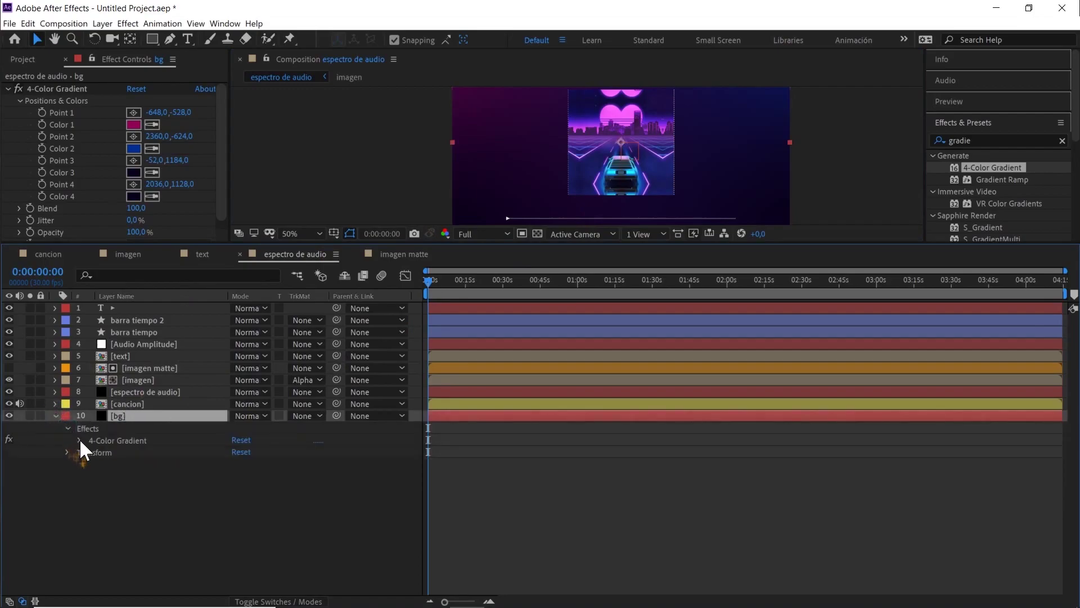
{"action": "left_click", "coordinate": [79, 441]}
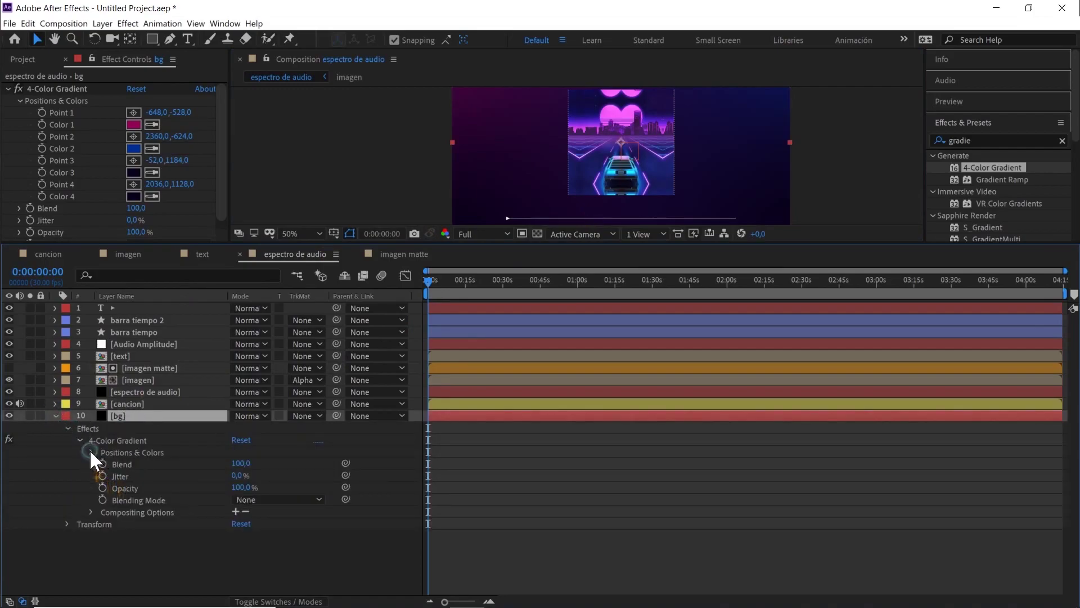
{"action": "left_click", "coordinate": [91, 452]}
{"action": "left_click", "coordinate": [135, 462]}
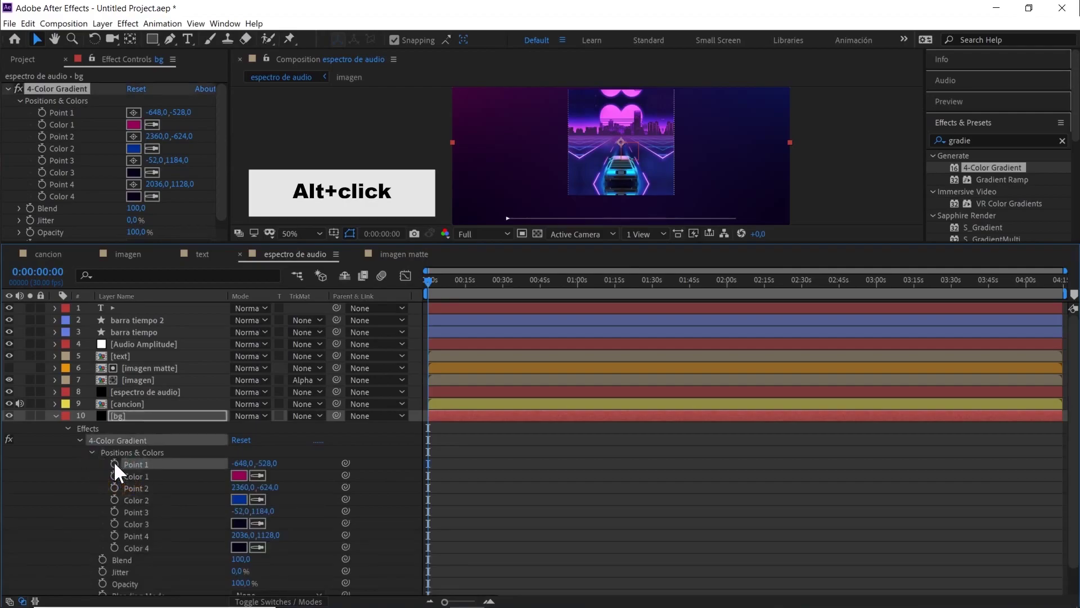
{"action": "left_click", "coordinate": [114, 463], "text": "alt"}
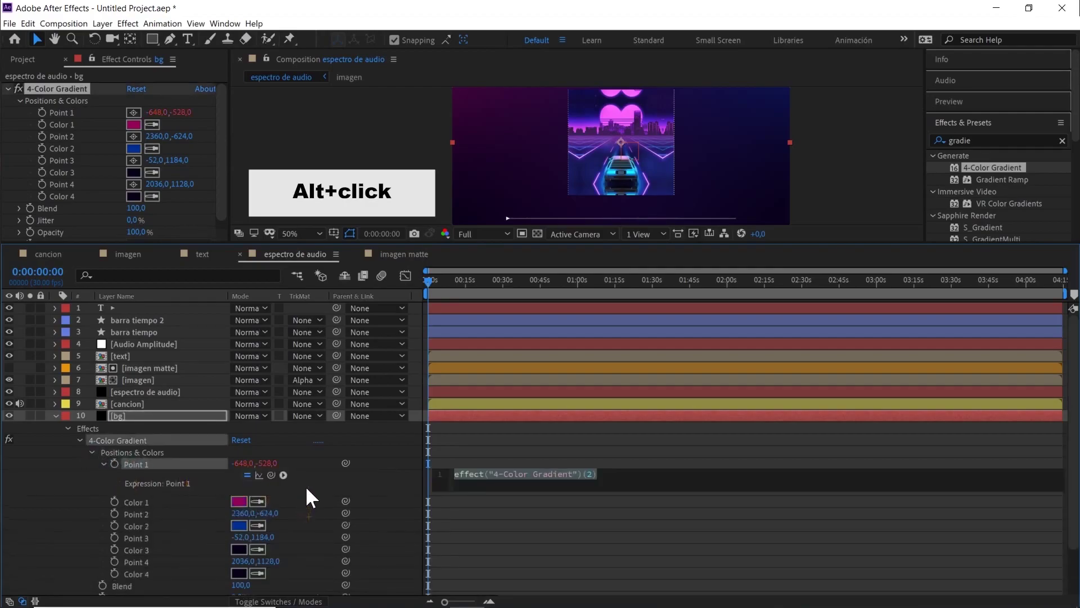
{"action": "type", "text": "wiggle("}
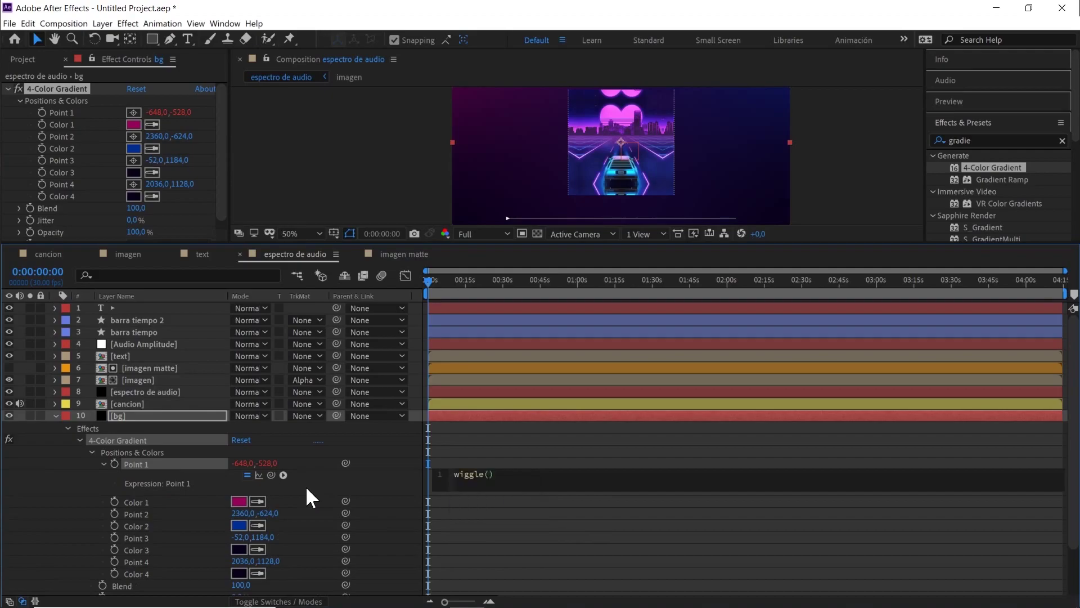
{"action": "type", "text": "1,300"}
{"action": "left_click", "coordinate": [457, 439]}
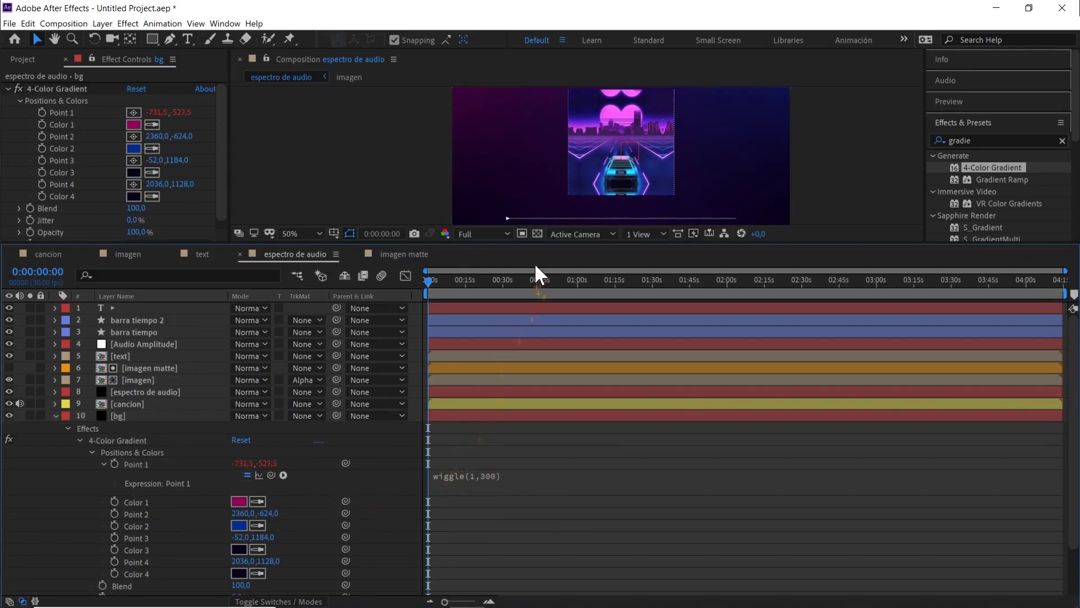
- Set the composition preview resolution to Third and play back the moving background
{"action": "left_click_drag", "start_coordinate": [538, 241], "coordinate": [520, 372]}
{"action": "left_click", "coordinate": [483, 364]}
{"action": "left_click", "coordinate": [470, 430]}
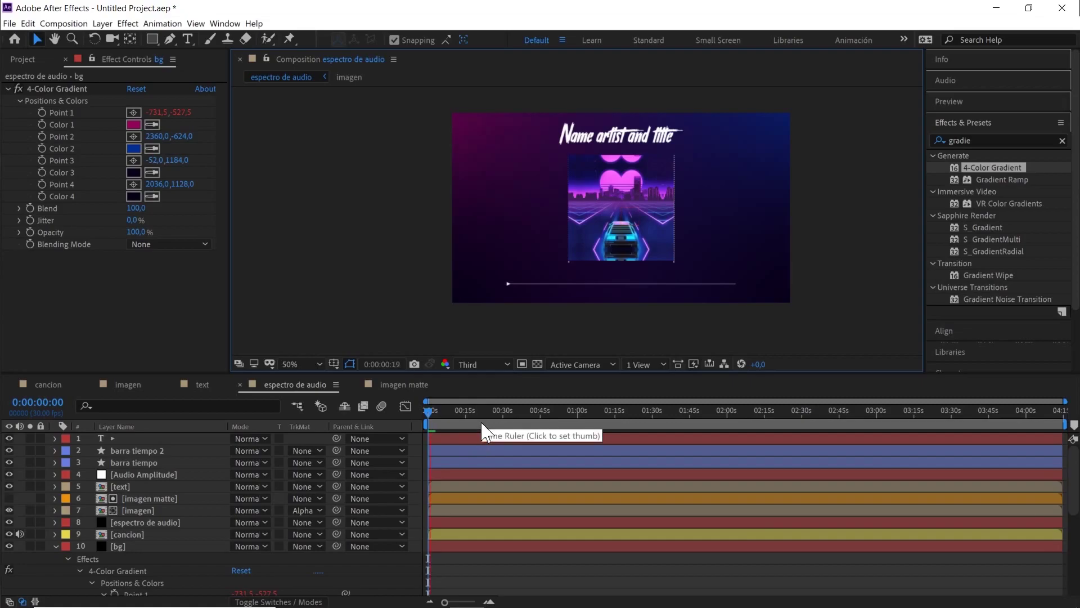
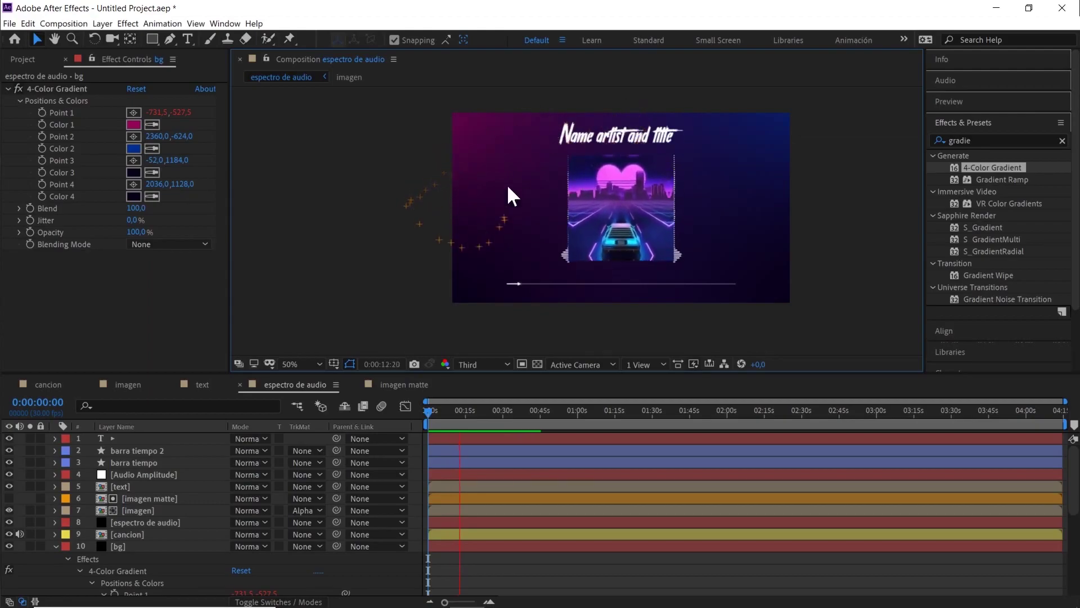
- Add the expression wiggle(1,600) to Point 2 of the 4-Color Gradient
{"action": "left_click_drag", "start_coordinate": [526, 372], "coordinate": [544, 234]}
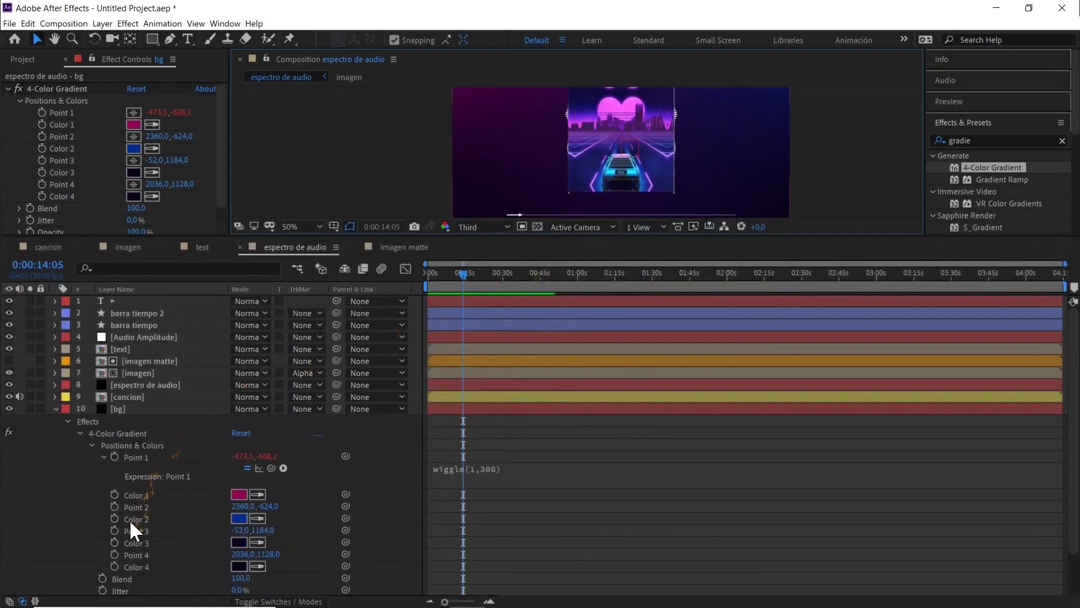
{"action": "left_click", "coordinate": [137, 506]}
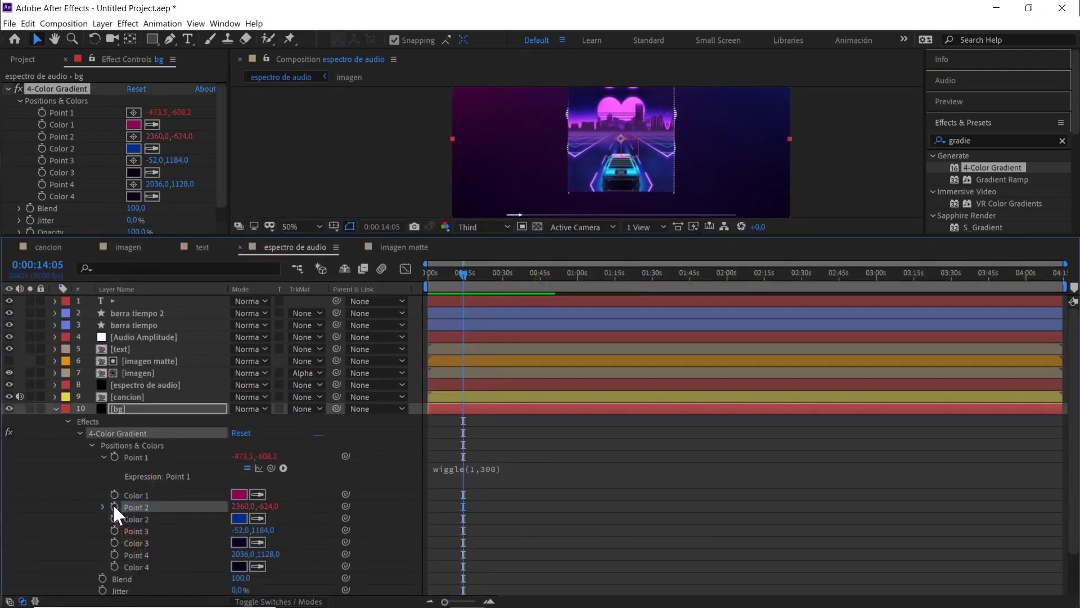
{"action": "left_click", "coordinate": [114, 505], "text": "alt"}
{"action": "type", "text": "wiggle"}
{"action": "key", "text": "Return"}
{"action": "type", "text": "1,600"}
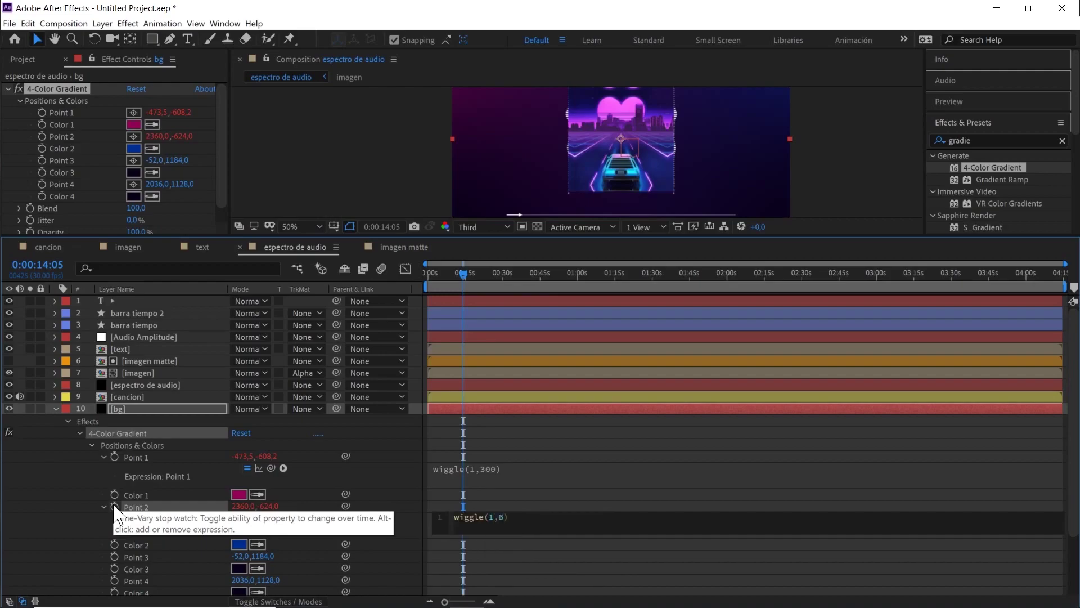
{"action": "left_click", "coordinate": [129, 507]}
{"action": "left_click", "coordinate": [491, 444]}
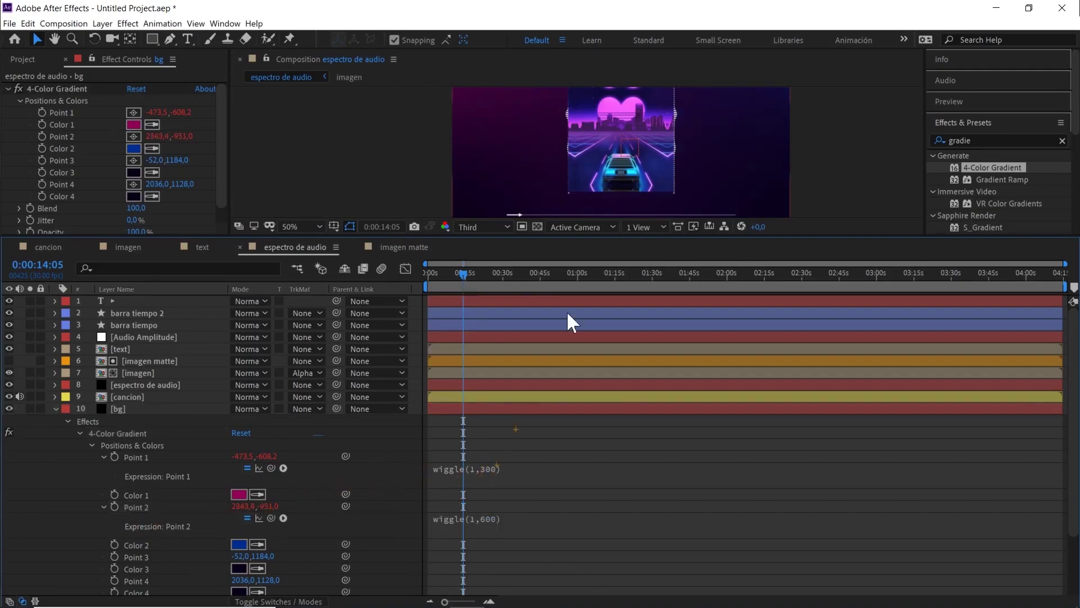
- Play the whole frame at reduced magnification to check how the gradient moves with both wiggled points
{"action": "scroll", "coordinate": [694, 137], "scroll_direction": "down", "scroll_amount": 2}
{"action": "key", "text": "space"}
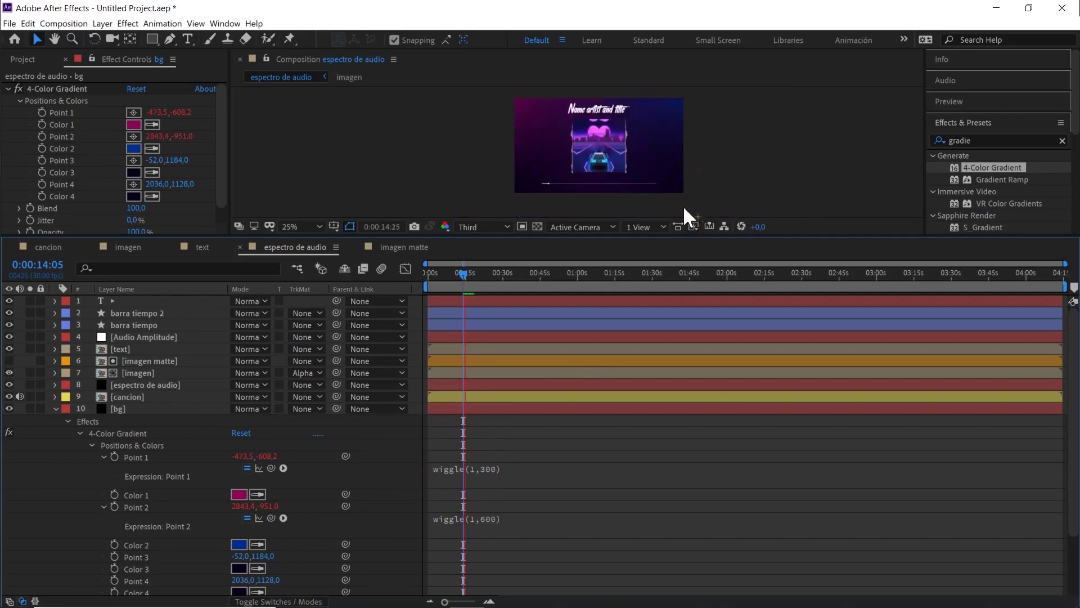
{"action": "left_click_drag", "start_coordinate": [654, 236], "coordinate": [637, 337]}
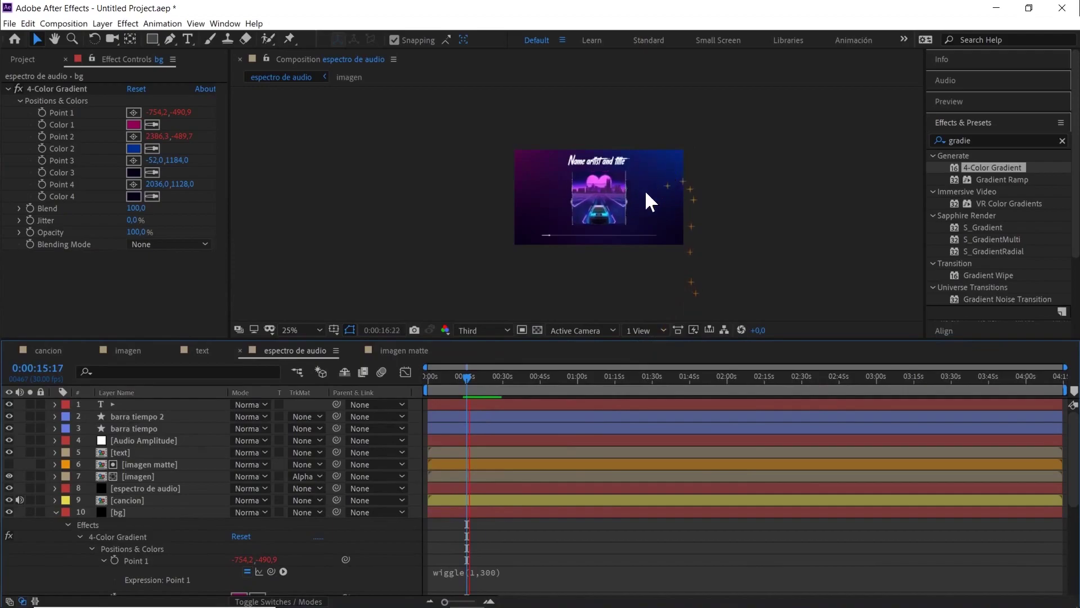
{"action": "key", "text": "space"}
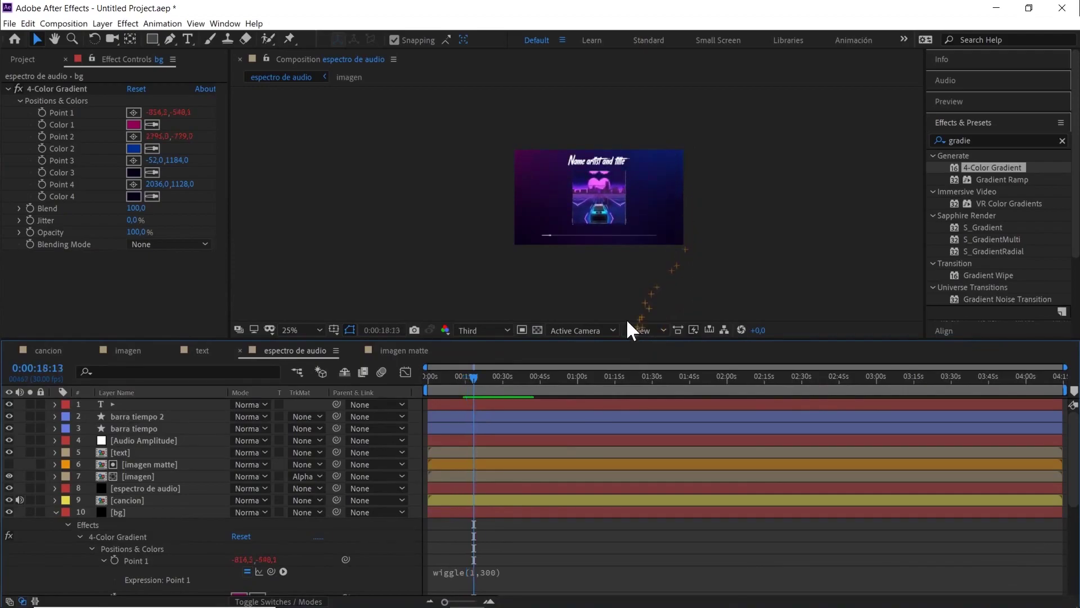
- Add the expression wiggle(1,200) to Point 3 of the 4-Color Gradient
{"action": "left_click_drag", "start_coordinate": [611, 340], "coordinate": [634, 217]}
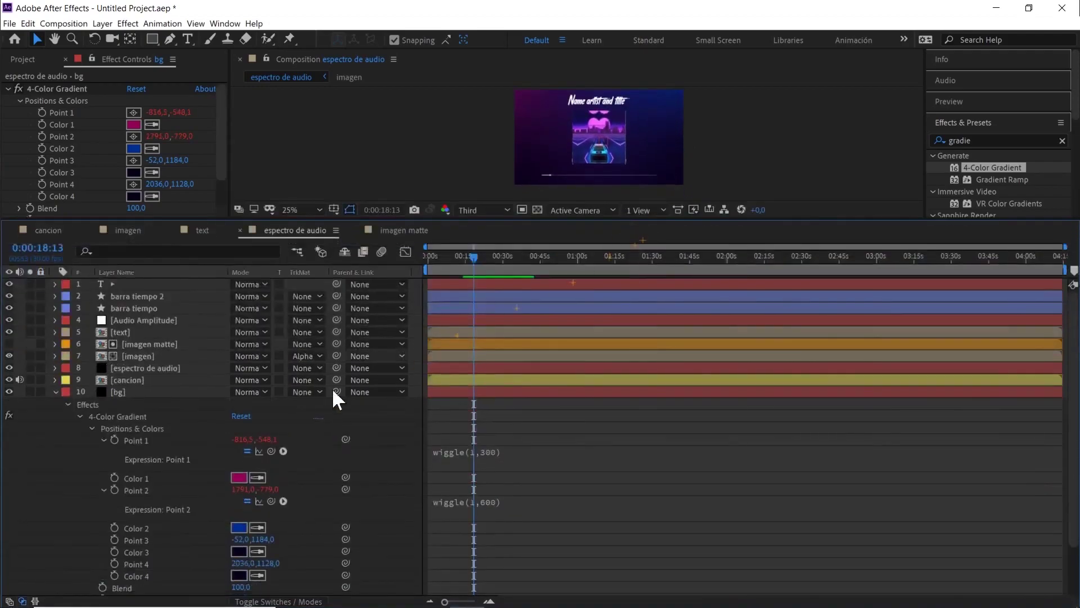
{"action": "left_click", "coordinate": [141, 552]}
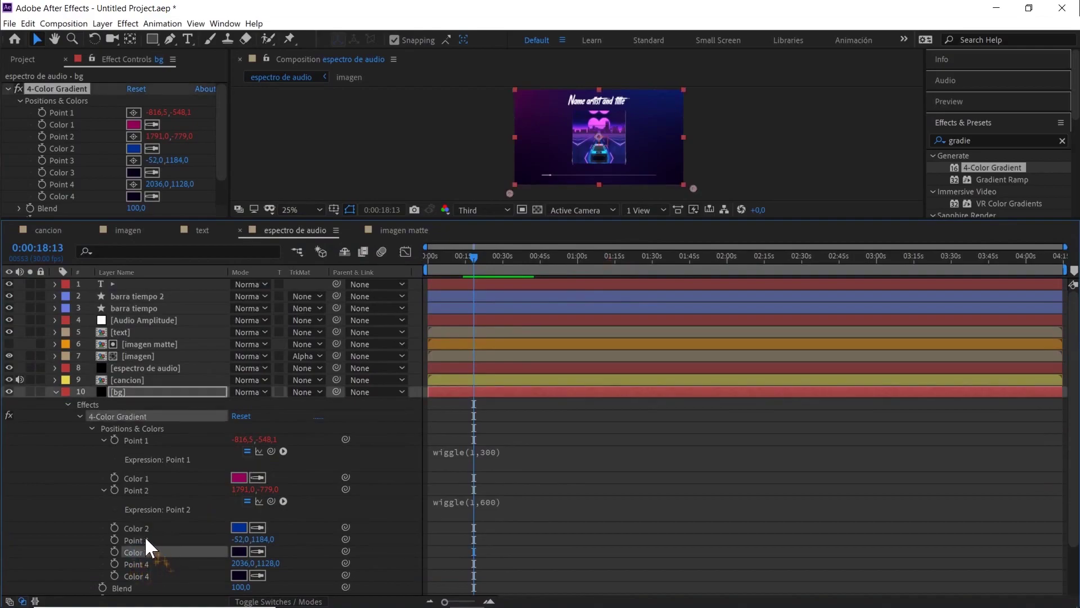
{"action": "left_click", "coordinate": [144, 537]}
{"action": "left_click", "coordinate": [116, 537], "text": "alt"}
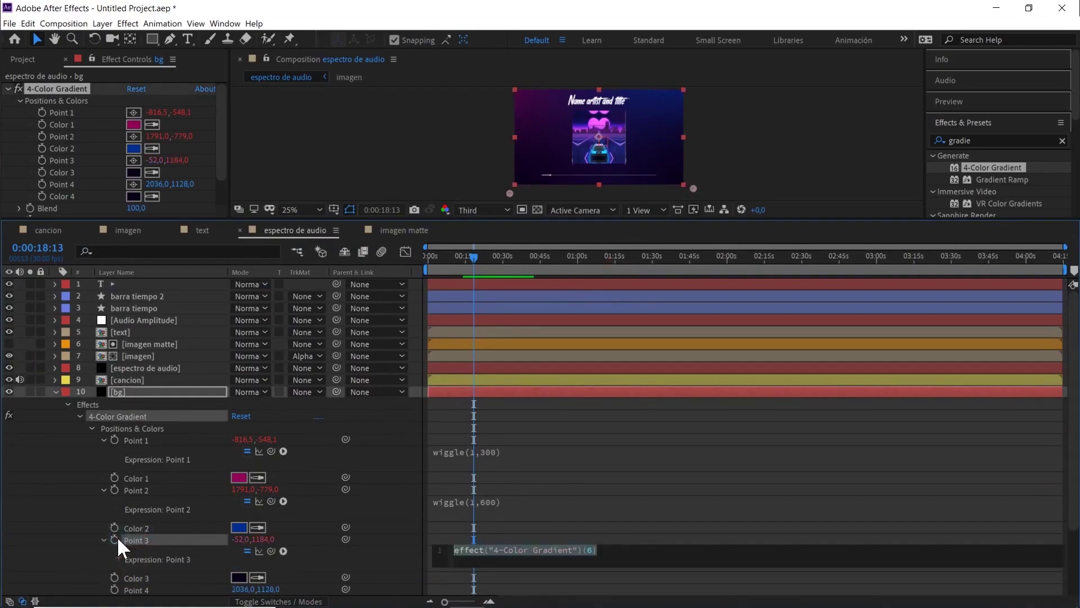
{"action": "type", "text": "wigg"}
{"action": "key", "text": "Return"}
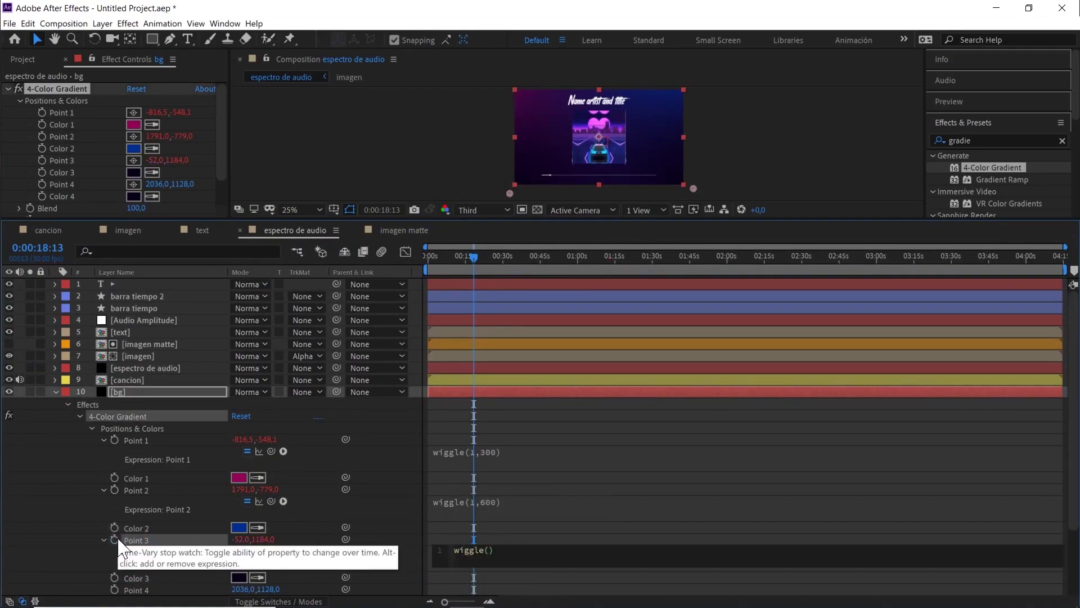
{"action": "type", "text": "1,200"}
{"action": "left_click", "coordinate": [265, 504]}
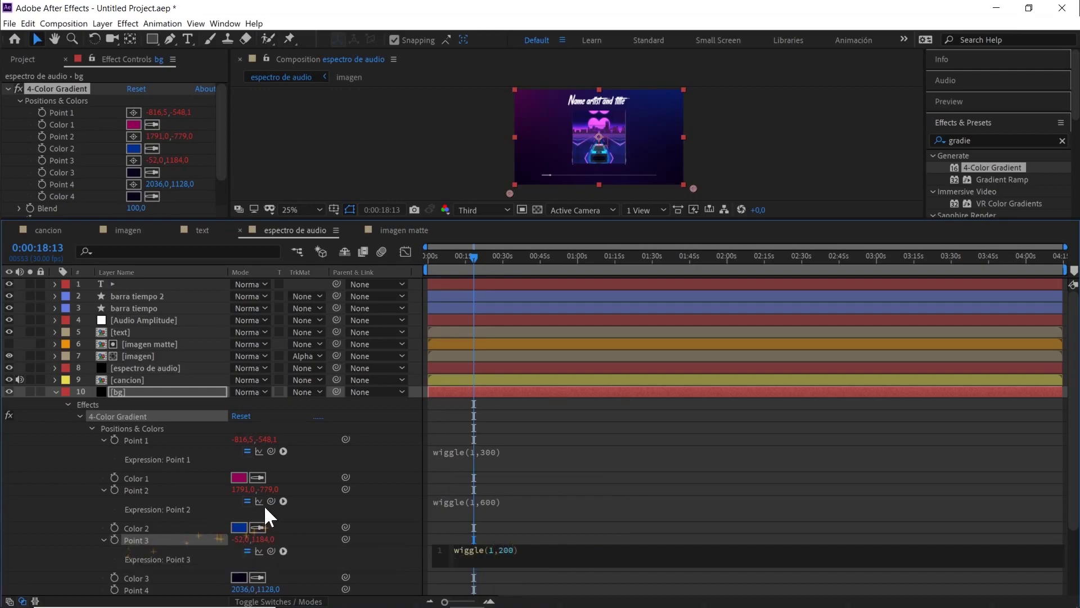
{"action": "left_click", "coordinate": [546, 470]}
- Add the expression wiggle(1,100) to Point 4 of the 4-Color Gradient
{"action": "scroll", "coordinate": [260, 545], "scroll_direction": "down", "scroll_amount": 3}
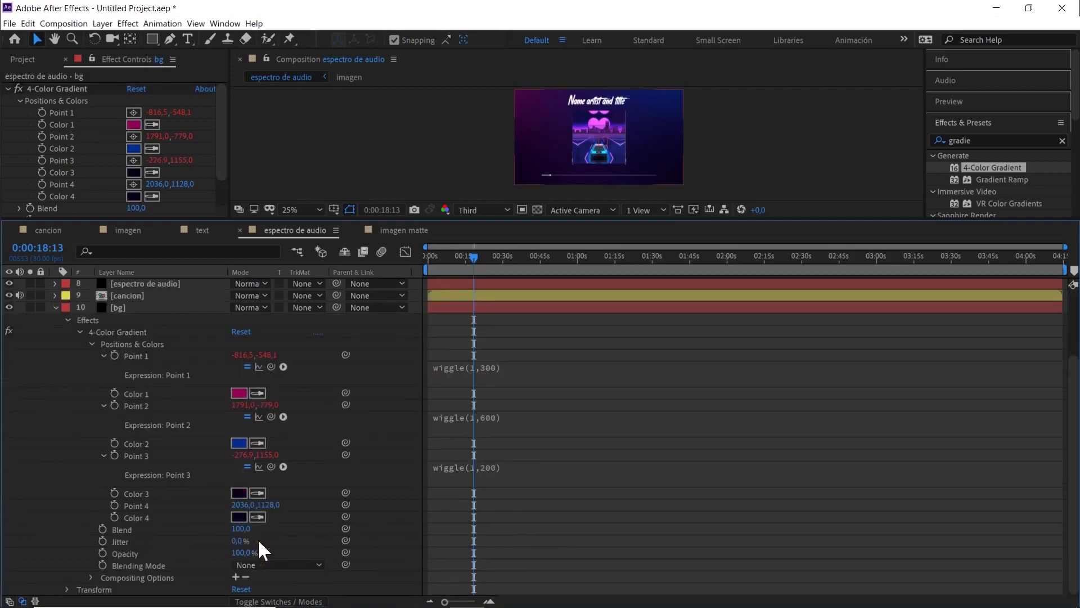
{"action": "left_click", "coordinate": [133, 508]}
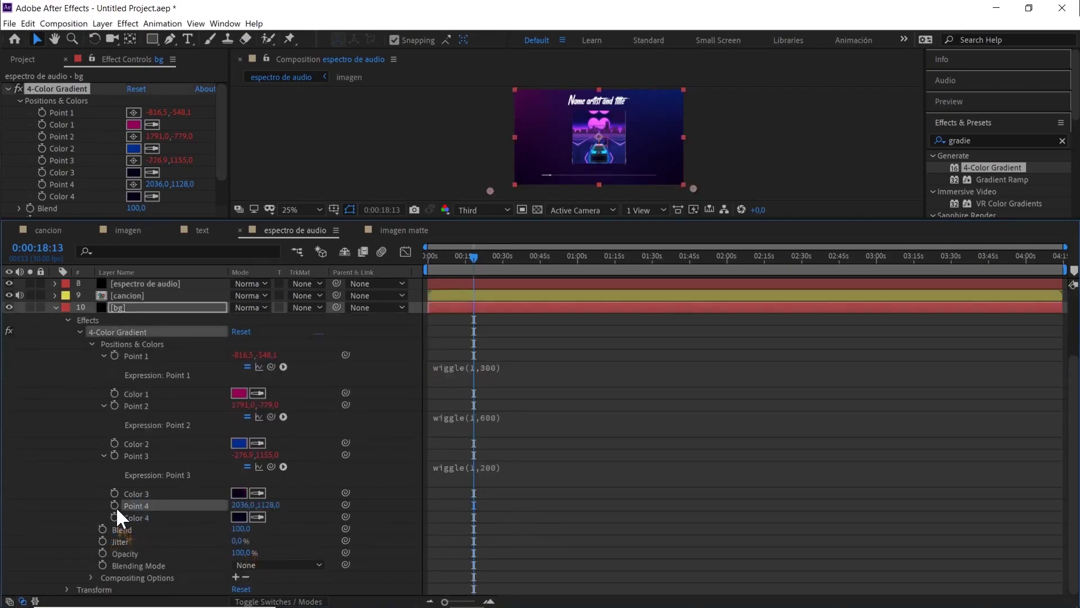
{"action": "left_click", "coordinate": [115, 505], "text": "alt"}
{"action": "type", "text": "wigg"}
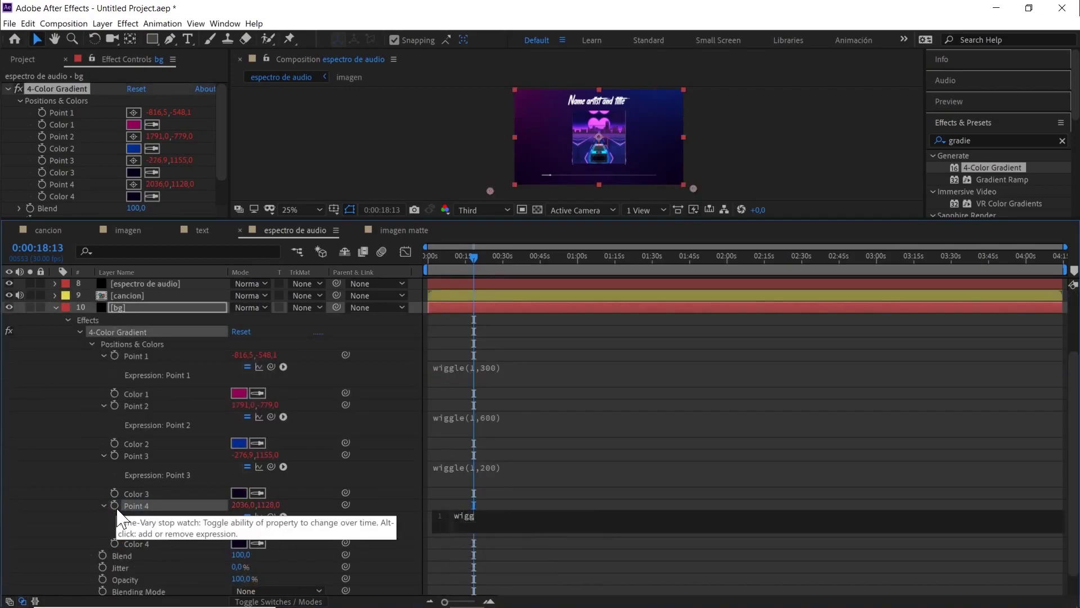
{"action": "key", "text": "Return"}
{"action": "type", "text": "1,100"}
{"action": "key", "text": "KP_Enter"}
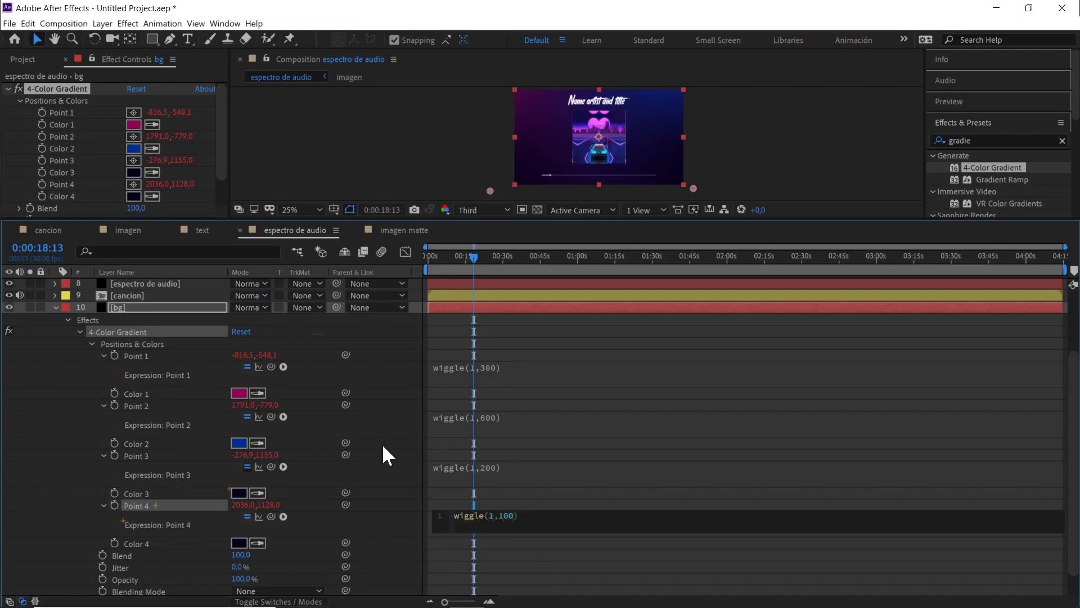
{"action": "left_click", "coordinate": [571, 355]}
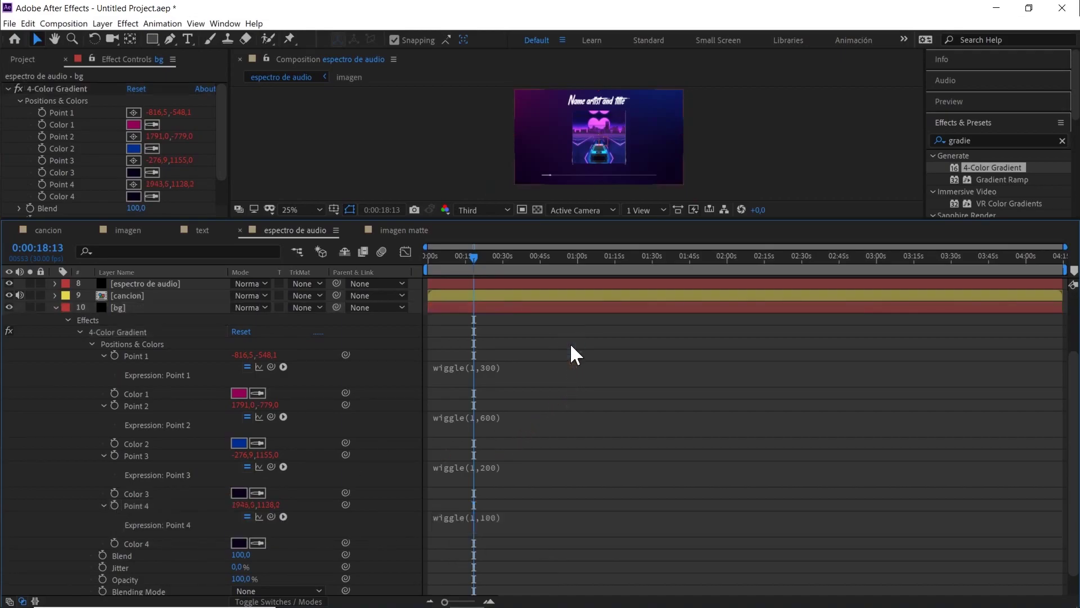
- Collapse the bg layer's properties and set the enlarged composition viewer's magnification to Fit
{"action": "left_click", "coordinate": [55, 309]}
{"action": "left_click_drag", "start_coordinate": [444, 219], "coordinate": [424, 359]}
{"action": "left_click", "coordinate": [318, 352]}
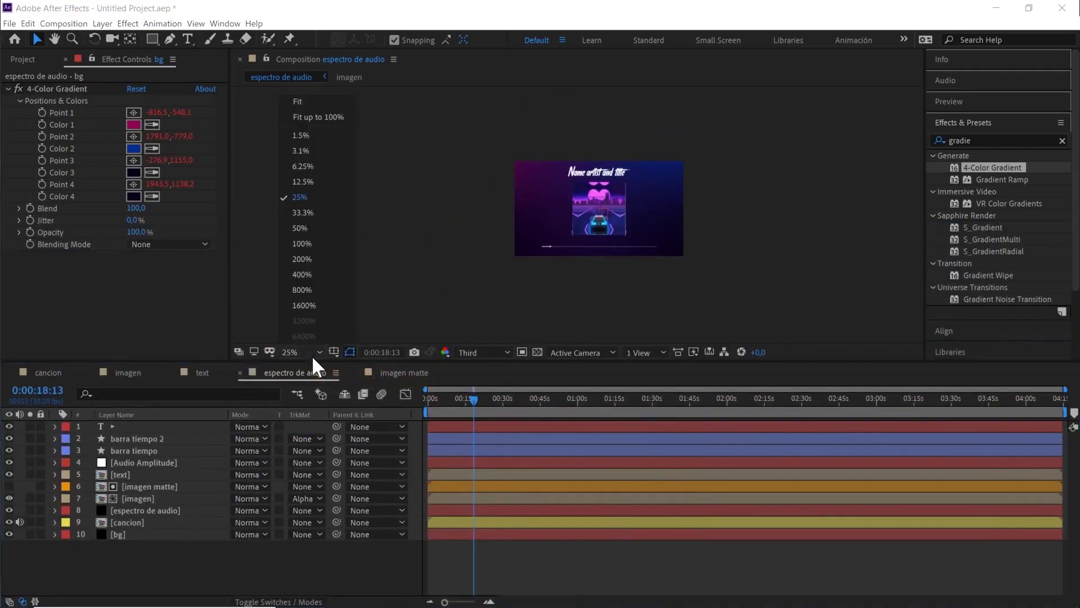
{"action": "left_click", "coordinate": [333, 111]}
{"action": "left_click", "coordinate": [284, 347]}
{"action": "left_click", "coordinate": [318, 97]}
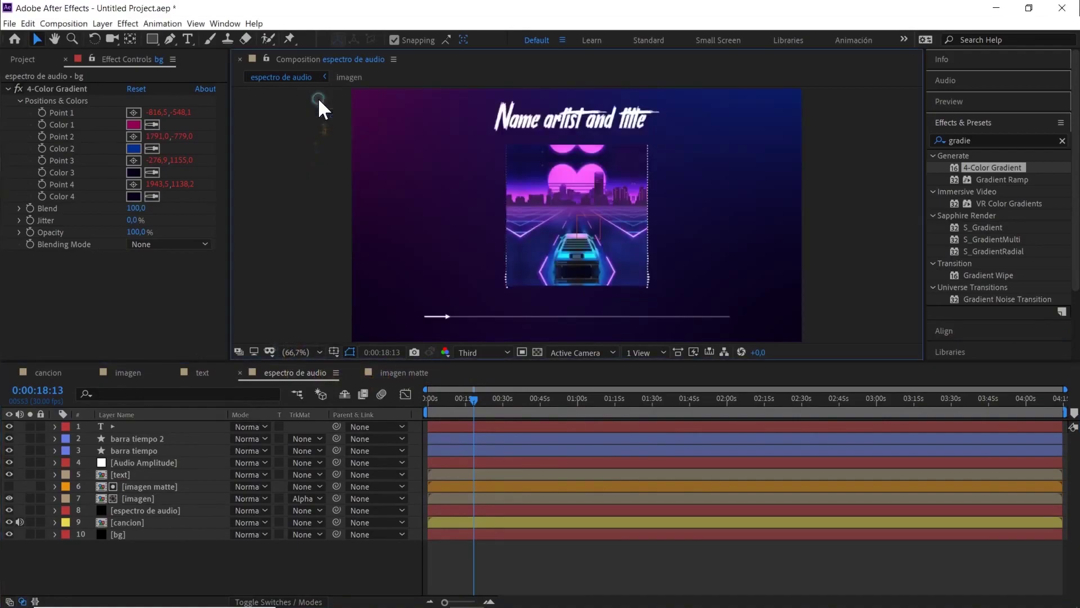
- Duplicate the bg layer and remove the 4-Color Gradient effect from the upper copy
{"action": "left_click", "coordinate": [117, 533]}
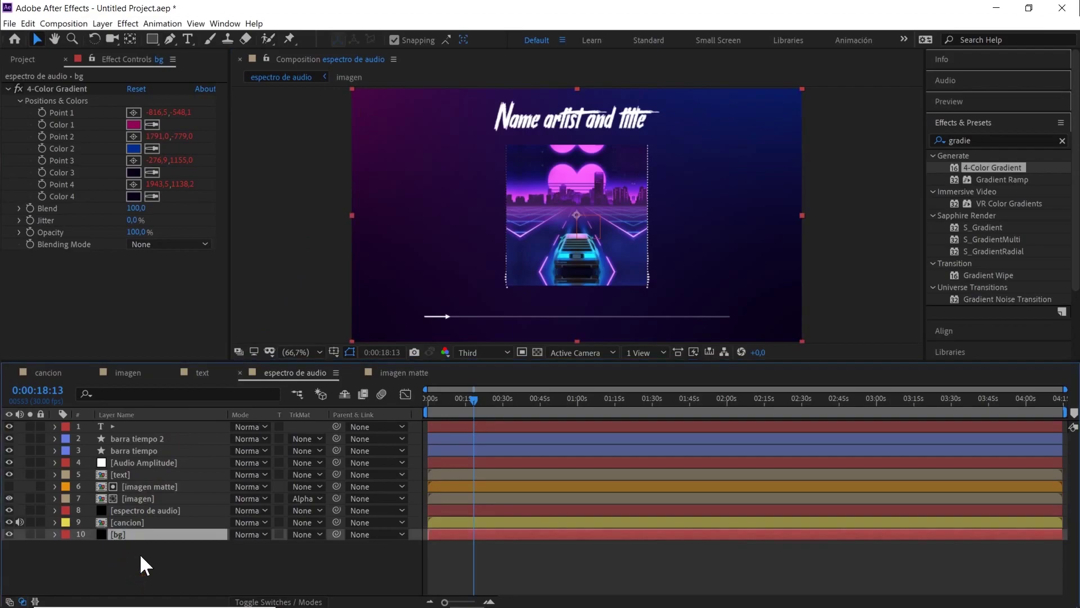
{"action": "key", "text": "ctrl+d"}
{"action": "left_click", "coordinate": [135, 555]}
{"action": "left_click", "coordinate": [127, 532]}
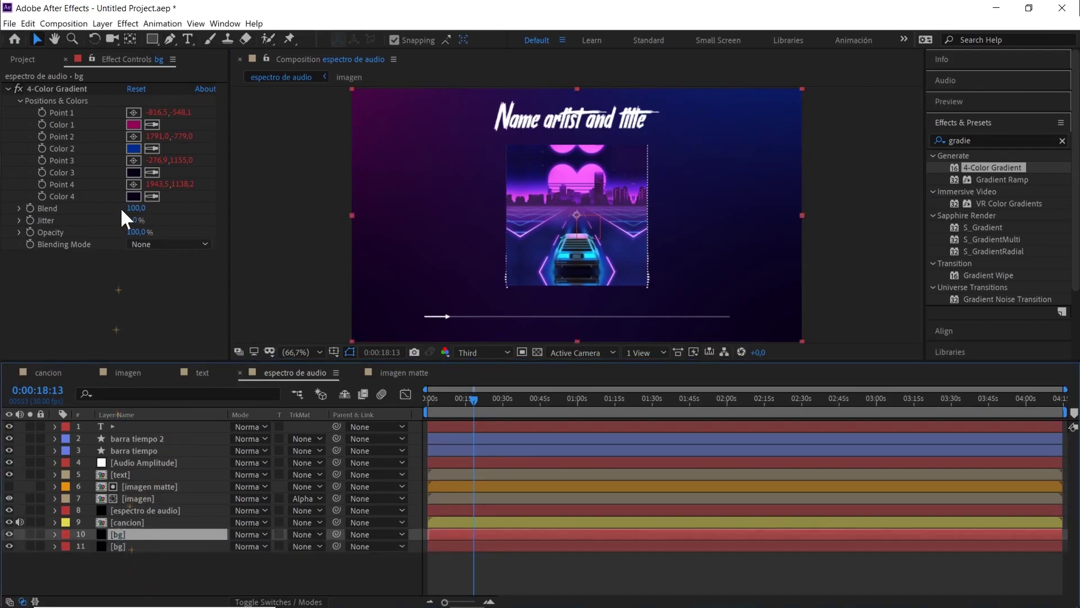
{"action": "left_click", "coordinate": [81, 88]}
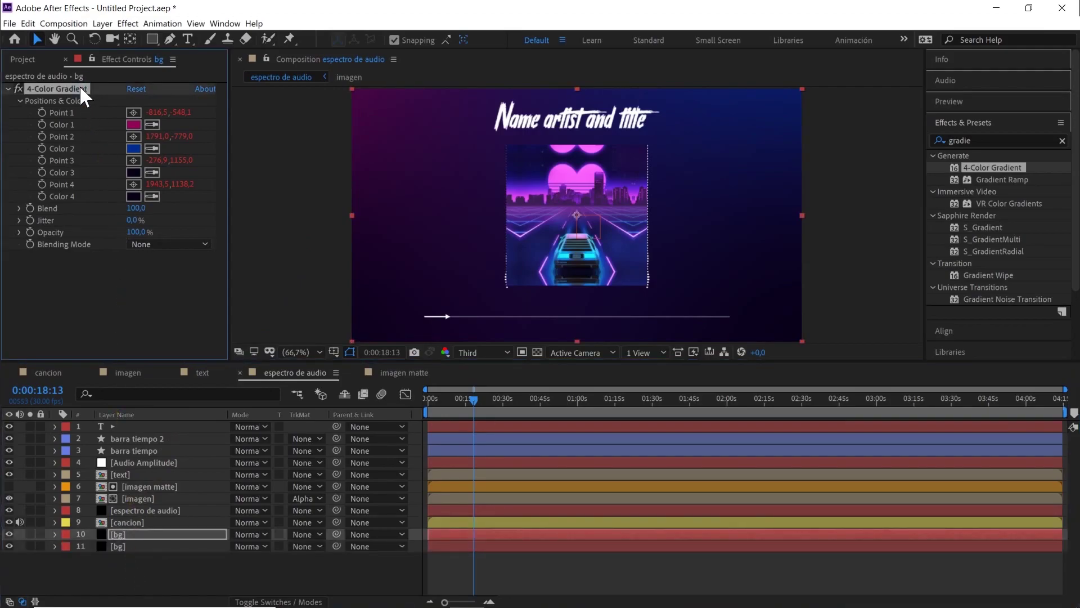
{"action": "key", "text": "Delete"}
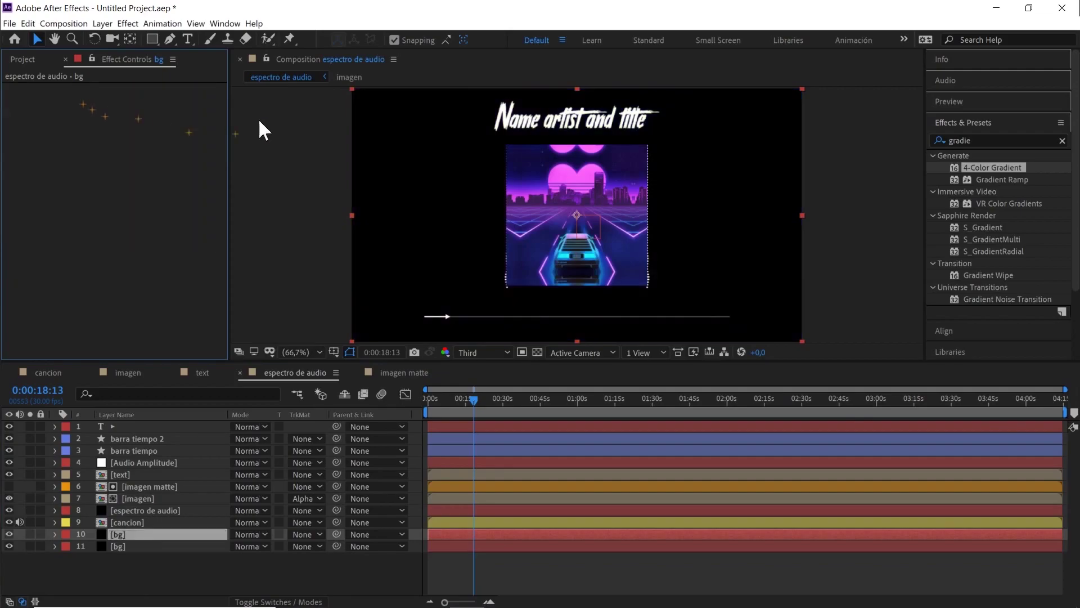
- Find the Generate category's Grid effect and apply it to the upper bg layer
{"action": "double_click", "coordinate": [987, 141]}
{"action": "type", "text": "gr"}
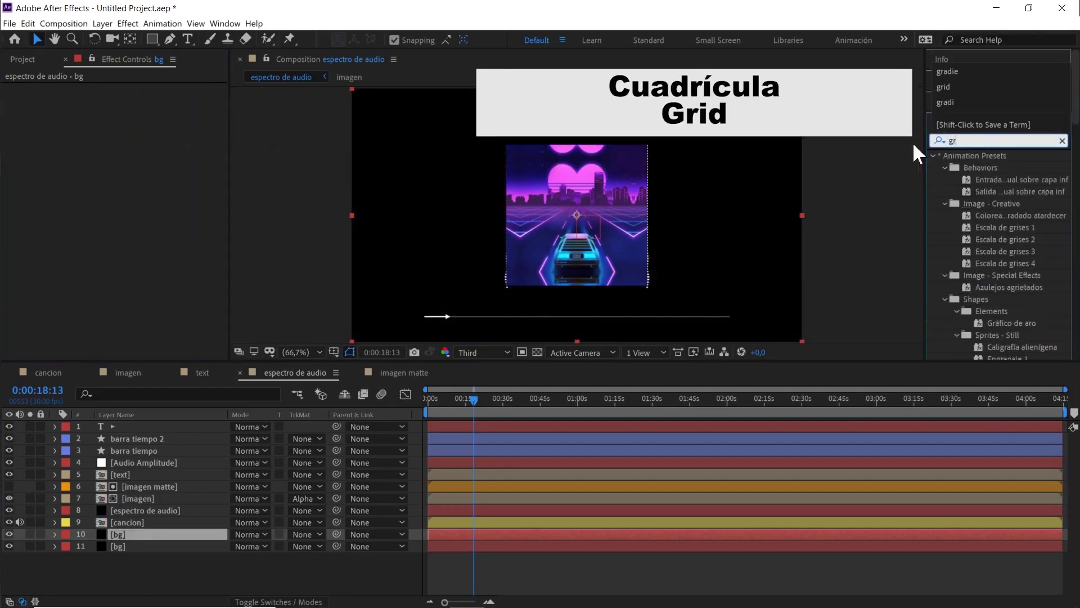
{"action": "type", "text": "id"}
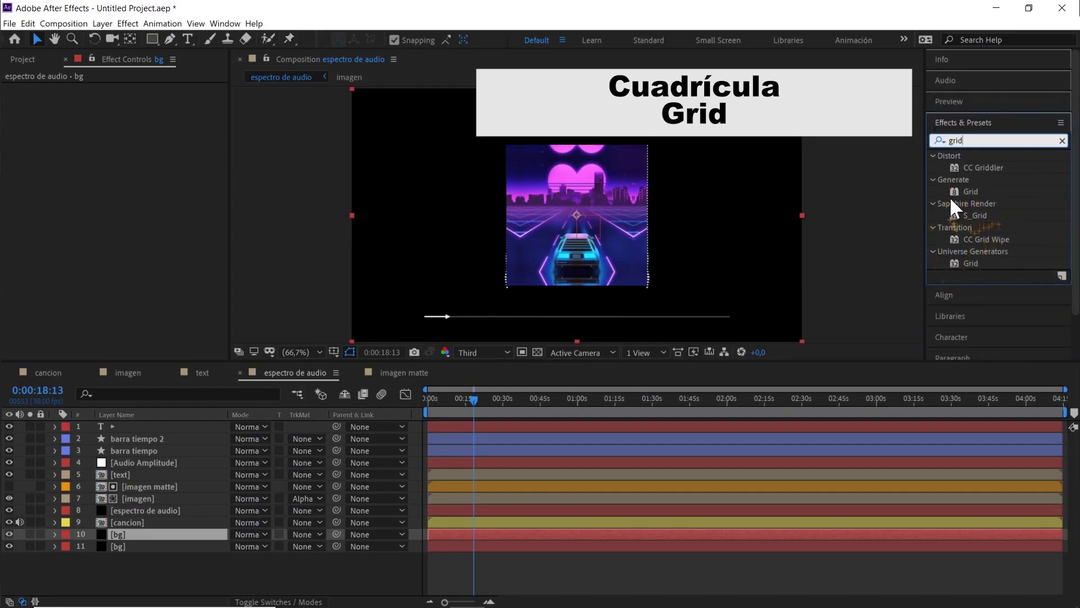
{"action": "left_click_drag", "start_coordinate": [973, 190], "coordinate": [131, 530]}
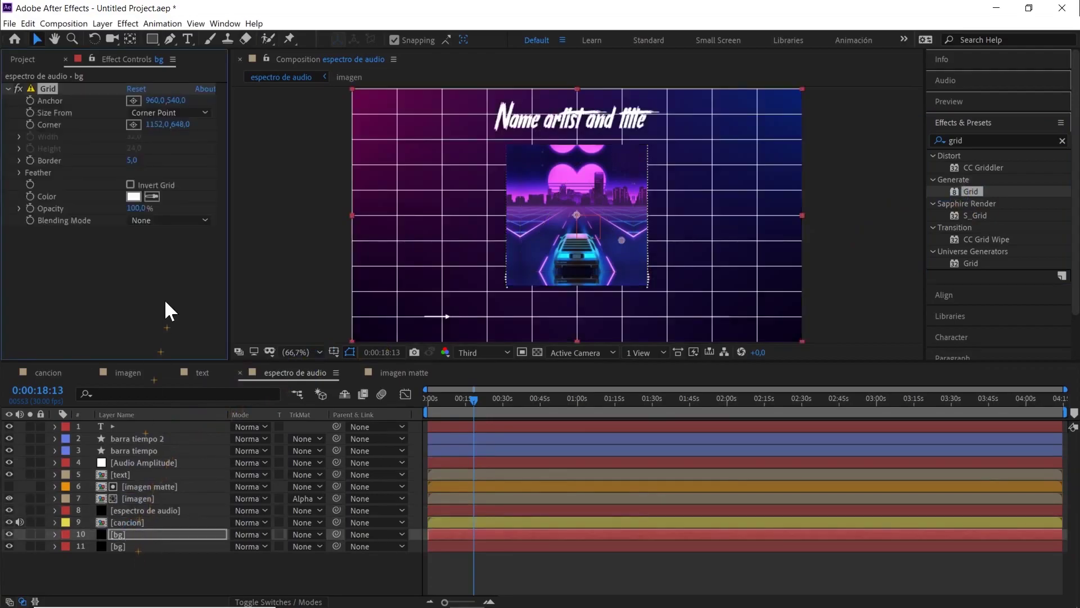
- Size the Grid effect from the Width Slider and set its width to 90
{"action": "left_click", "coordinate": [144, 113]}
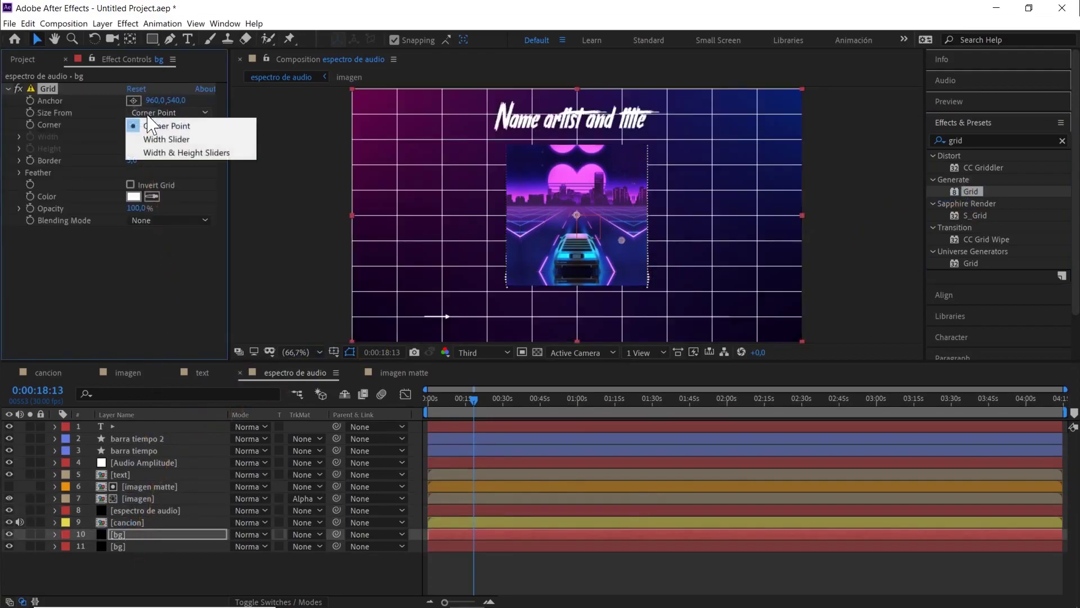
{"action": "left_click", "coordinate": [150, 140]}
{"action": "left_click", "coordinate": [135, 136]}
{"action": "type", "text": "90"}
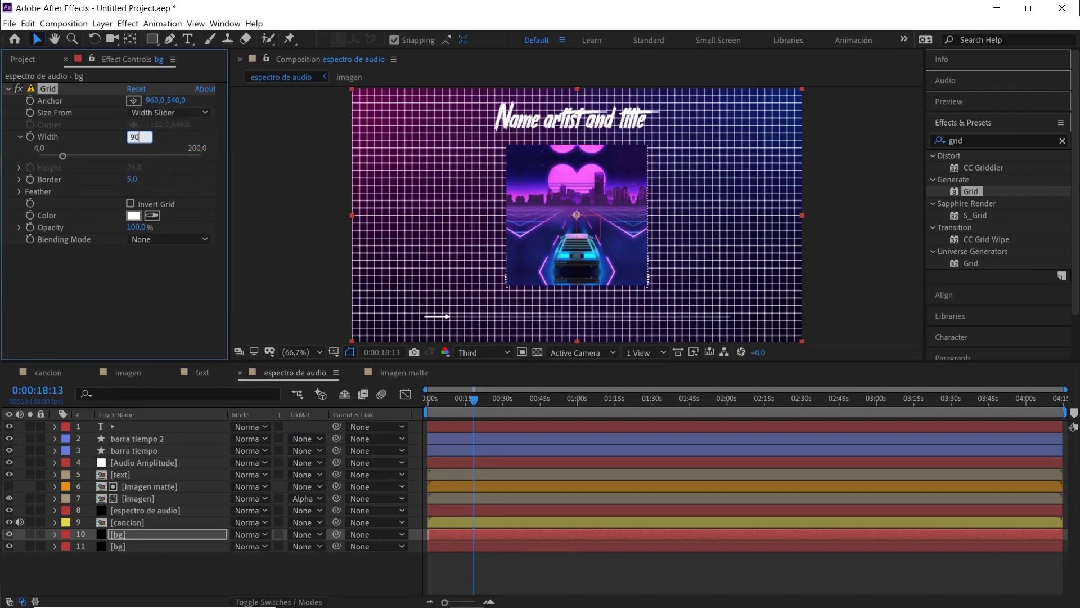
{"action": "left_click", "coordinate": [132, 179]}
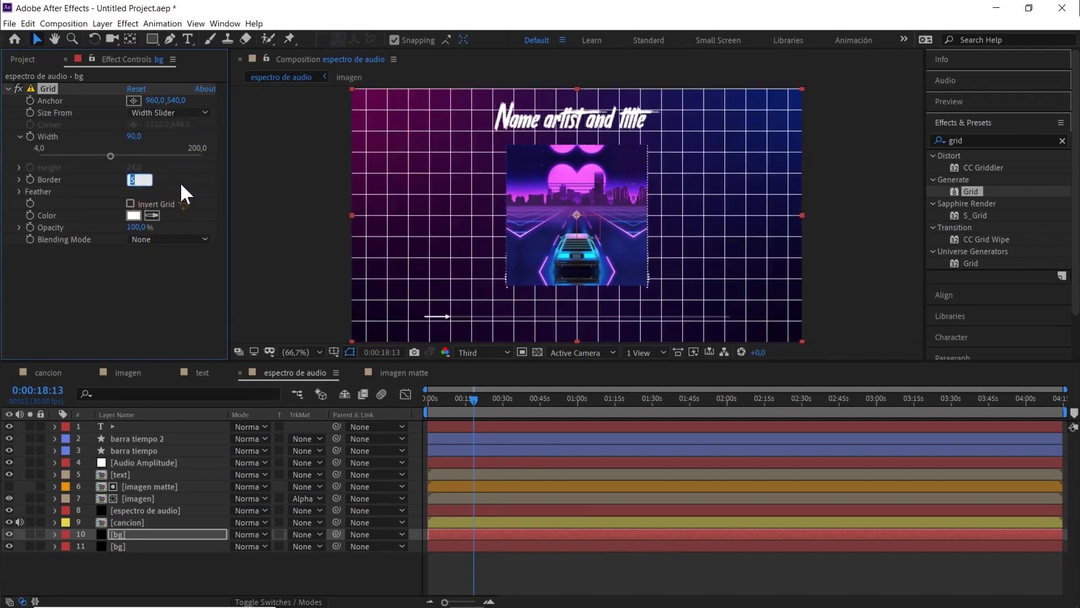
- Set the opacity of the upper bg layer with the grid to 30%, then collapse its properties
{"action": "left_click", "coordinate": [126, 534]}
{"action": "key", "text": "t"}
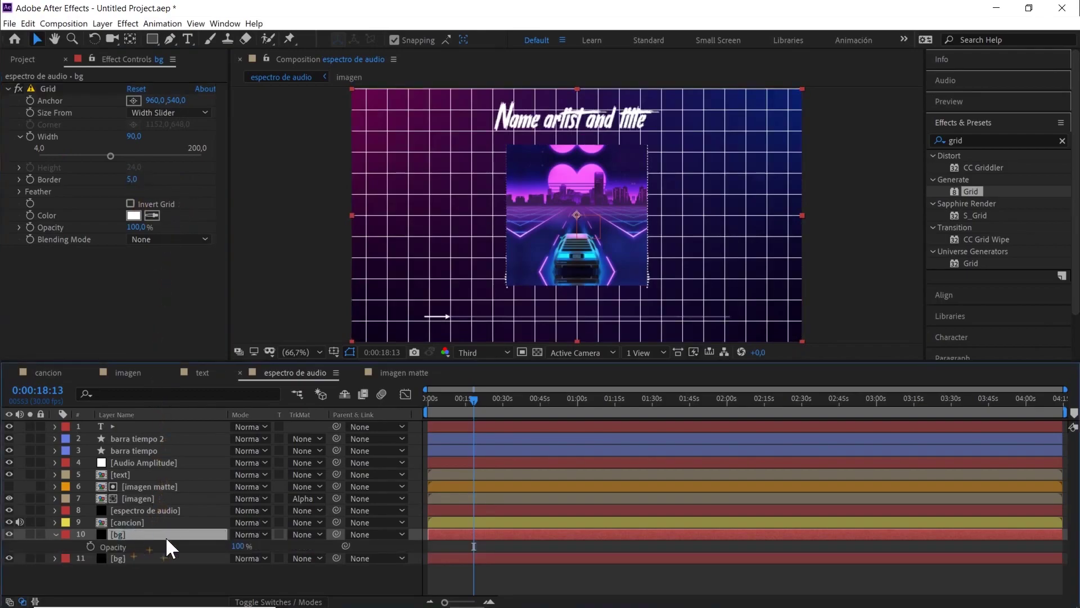
{"action": "left_click", "coordinate": [241, 546]}
{"action": "type", "text": "30"}
{"action": "key", "text": "Return"}
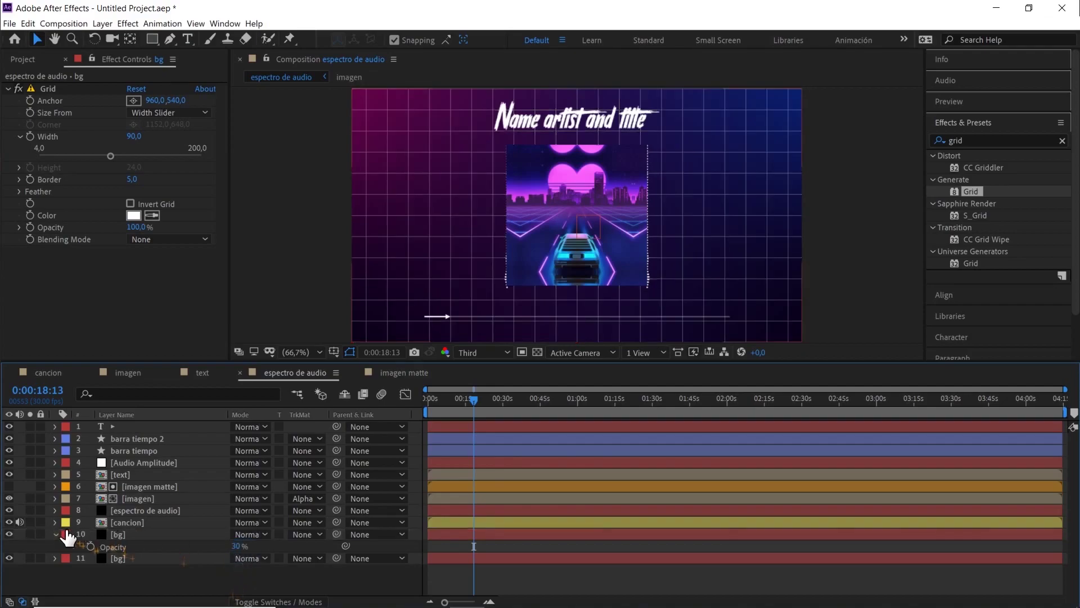
{"action": "left_click", "coordinate": [56, 534]}
- Change the blending mode of the upper bg layer to Overlay
{"action": "left_click", "coordinate": [126, 534]}
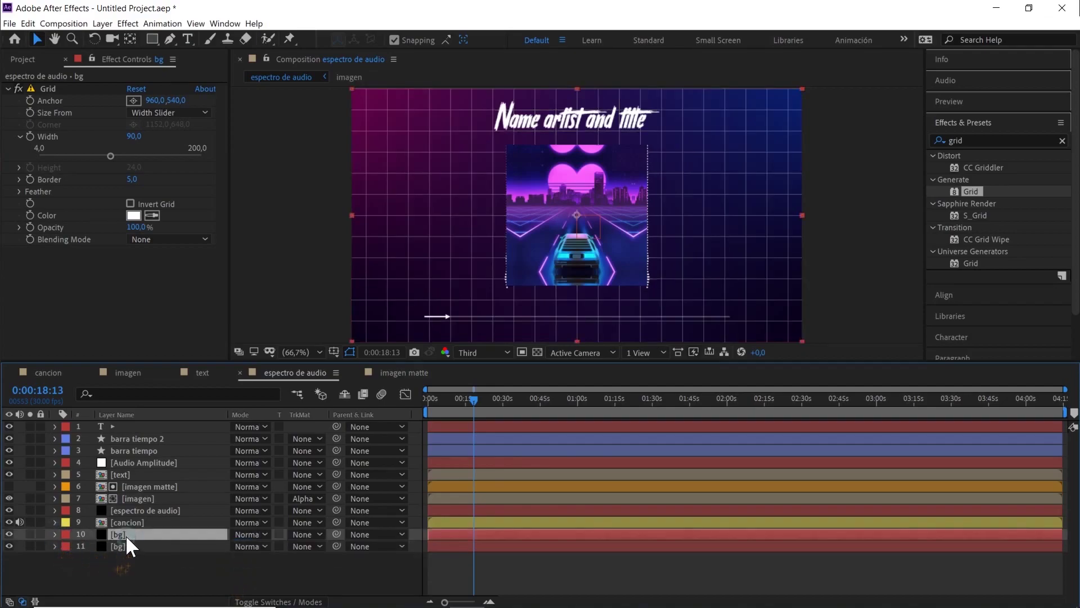
{"action": "left_click", "coordinate": [259, 535]}
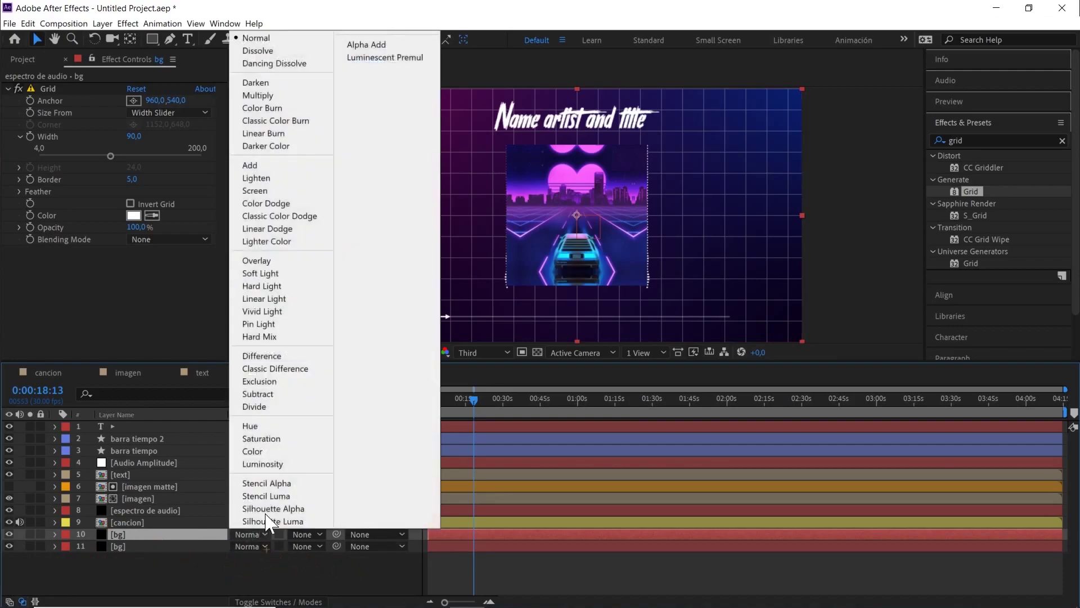
{"action": "left_click", "coordinate": [271, 260]}
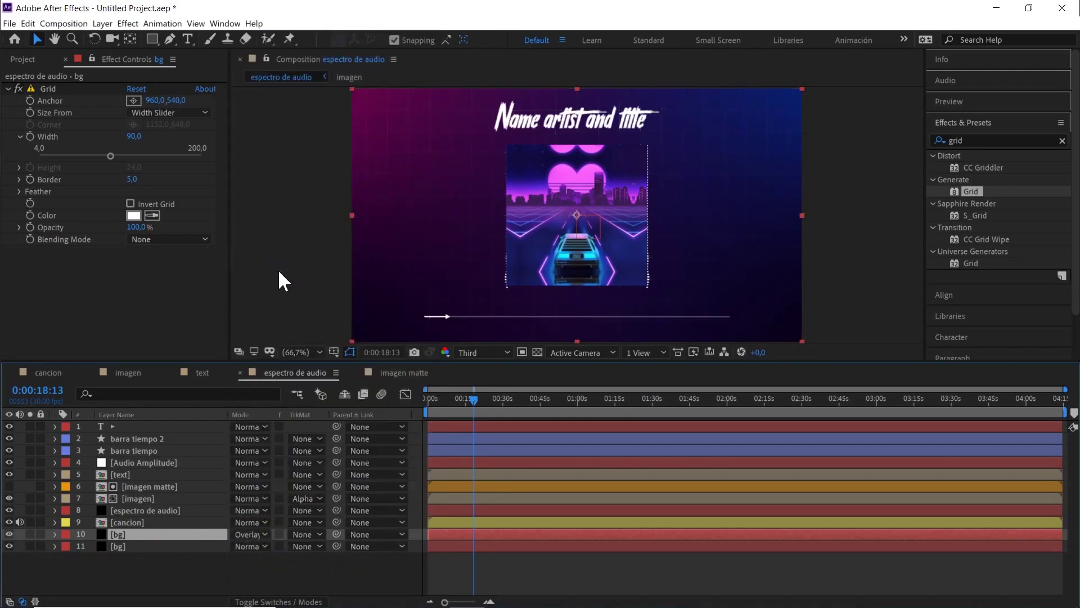
{"action": "left_click", "coordinate": [323, 556]}
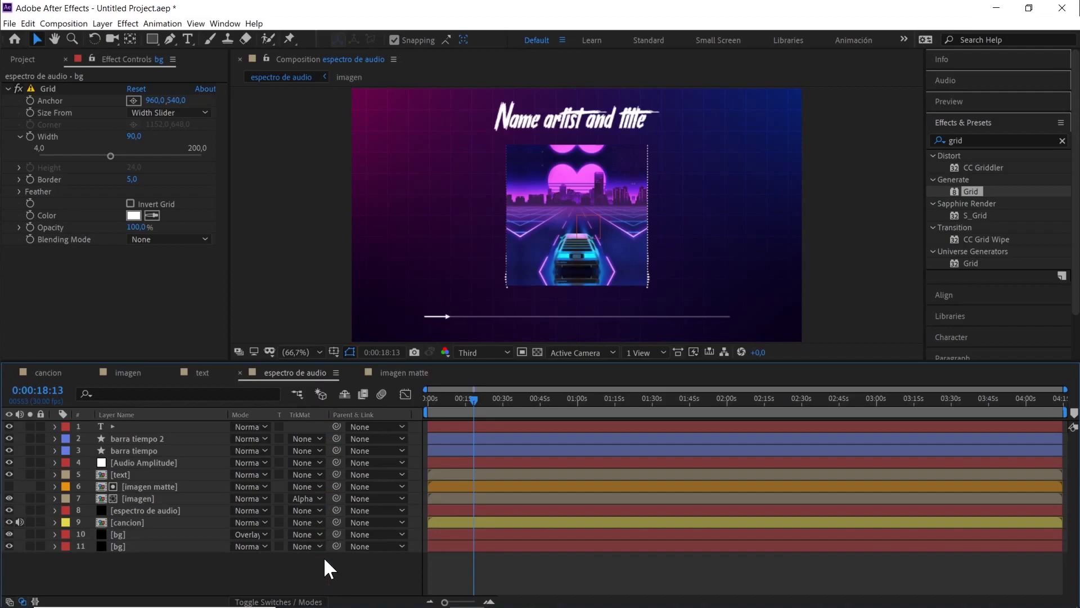
- Create a new adjustment layer in the espectro de audio composition
{"action": "right_click", "coordinate": [311, 573]}
{"action": "mouse_move", "coordinate": [360, 450]}
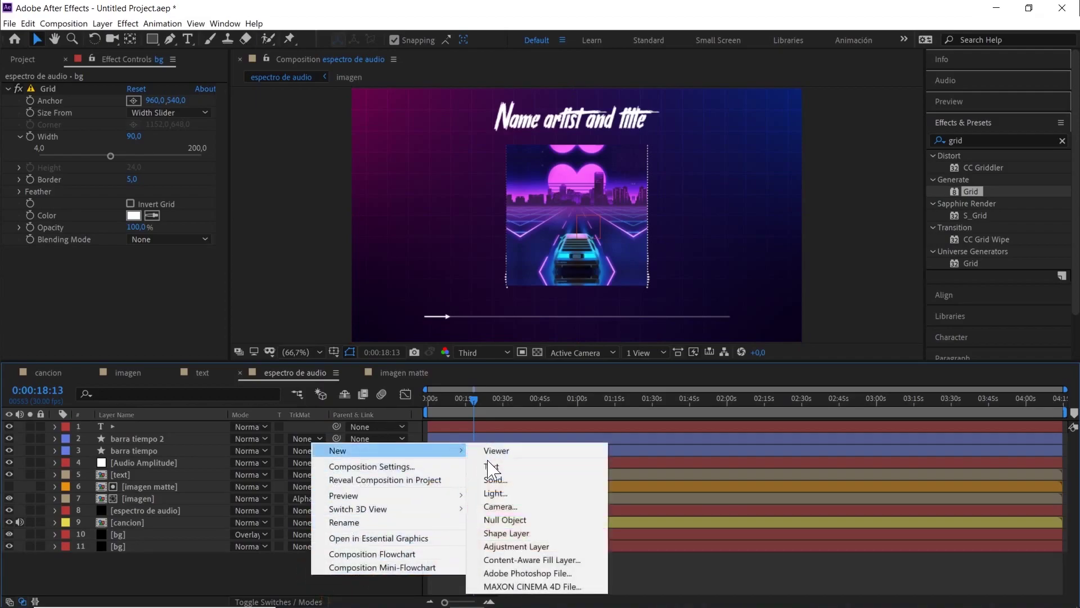
{"action": "left_click", "coordinate": [500, 546]}
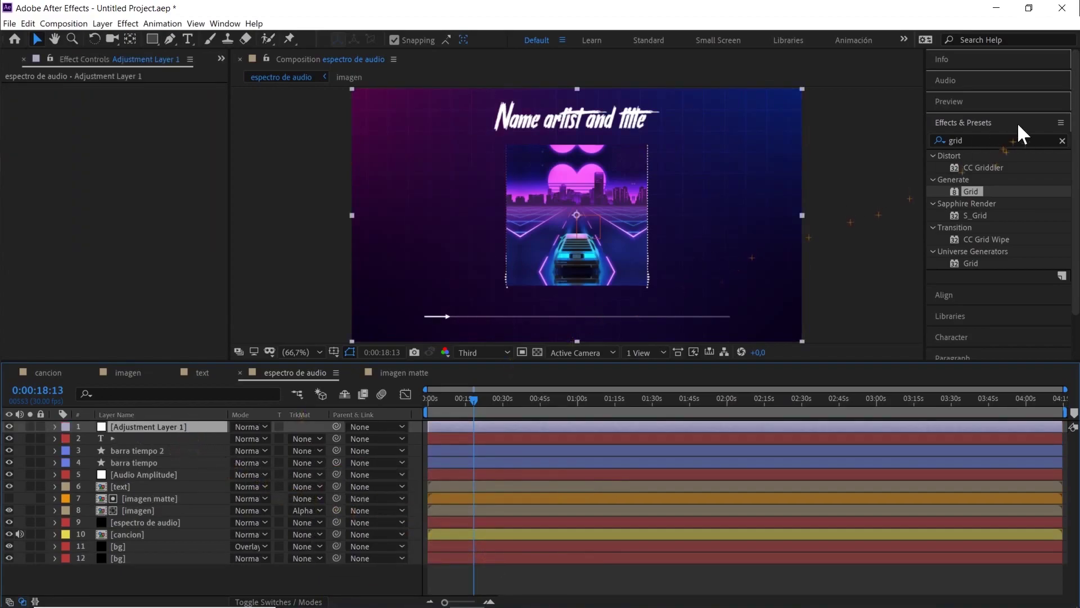
- Find the Stylize category's Glow effect and apply it to the adjustment layer
{"action": "left_click", "coordinate": [999, 141]}
{"action": "type", "text": "glow"}
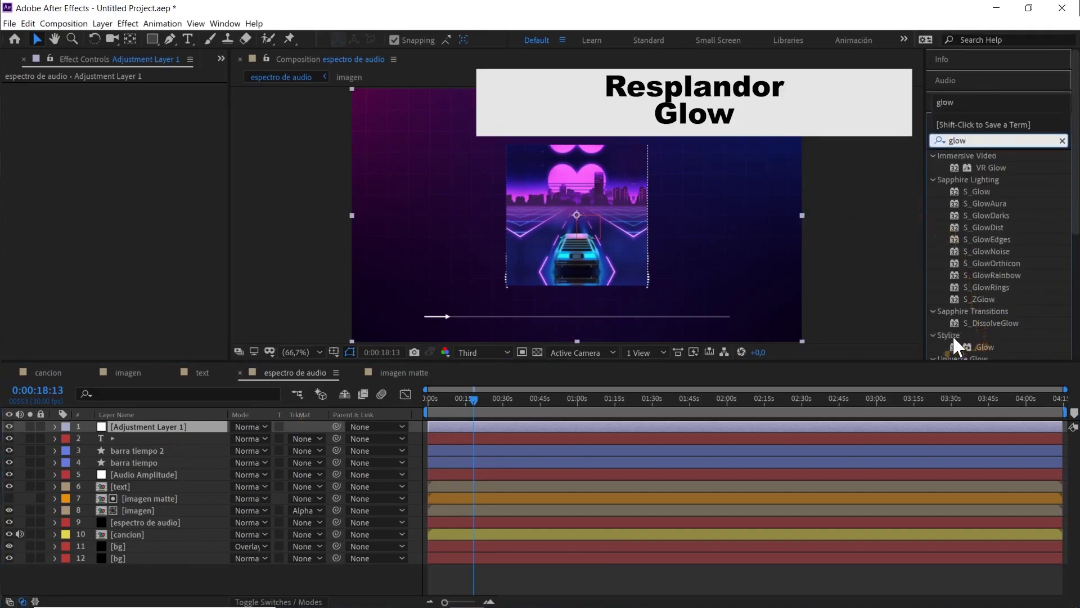
{"action": "left_click", "coordinate": [985, 347]}
{"action": "left_click_drag", "start_coordinate": [987, 346], "coordinate": [144, 424]}
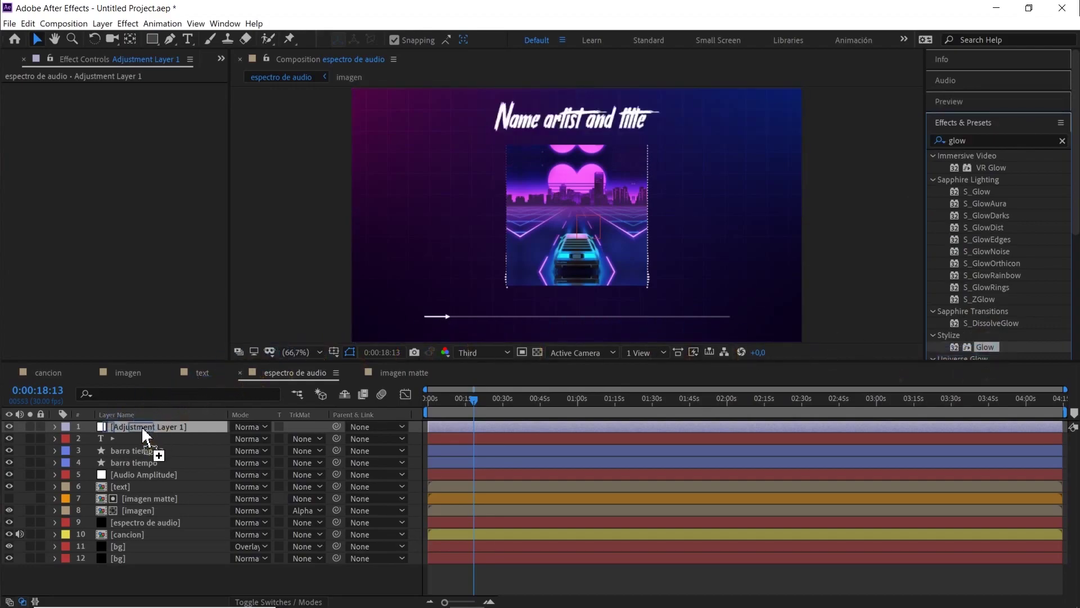
- Find the Noise effect under Noise & Grain and apply it to the adjustment layer
{"action": "left_click", "coordinate": [959, 140]}
{"action": "type", "text": "noi"}
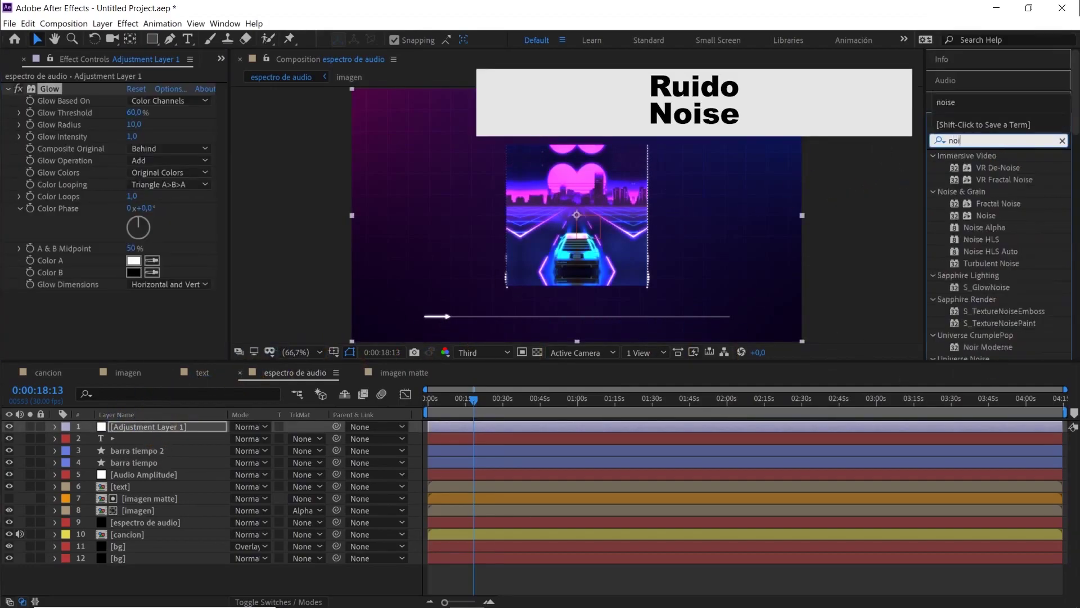
{"action": "type", "text": "se"}
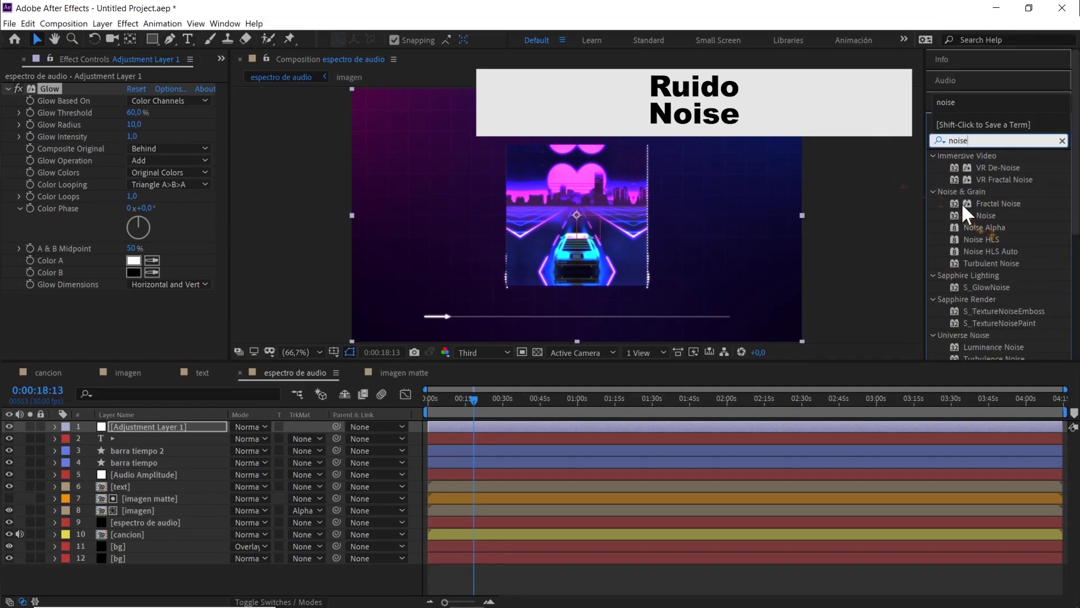
{"action": "left_click", "coordinate": [990, 213]}
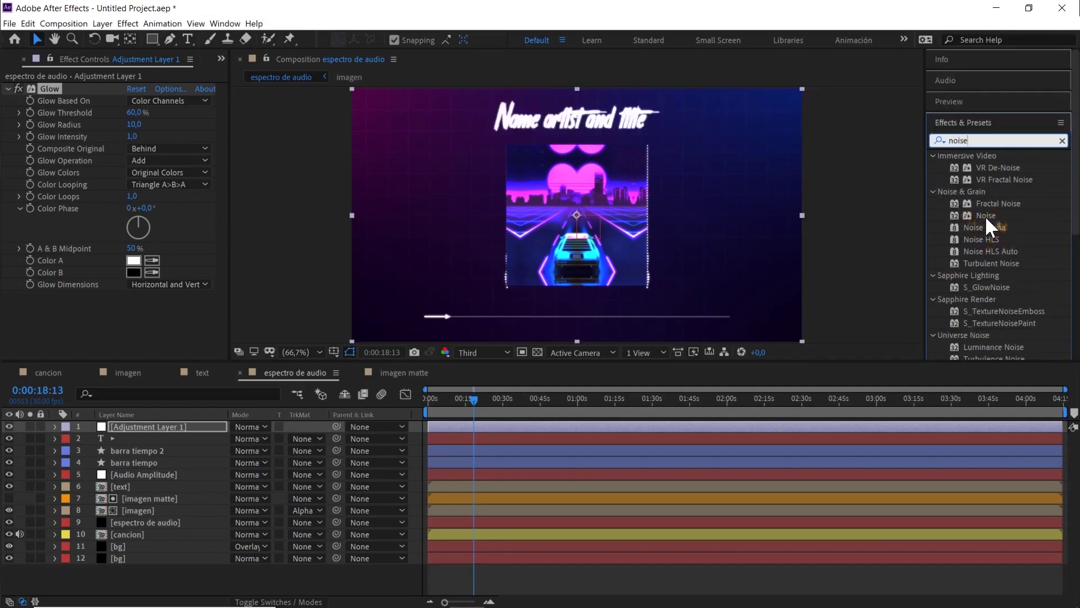
{"action": "left_click_drag", "start_coordinate": [985, 215], "coordinate": [162, 426]}
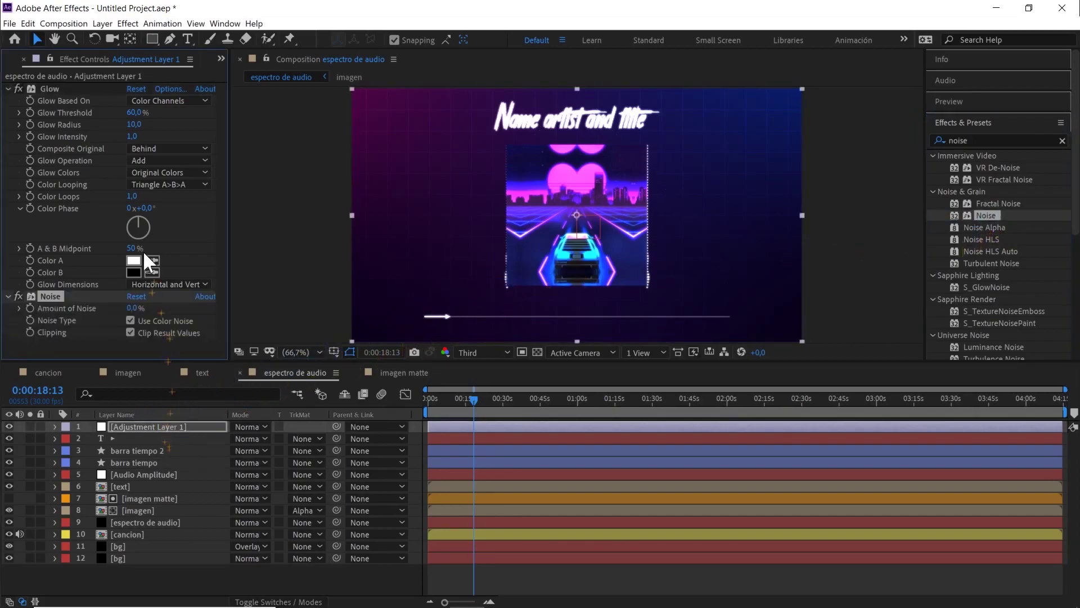
- Set the adjustment layer's Glow Threshold to 50% and Glow Radius to 150
{"action": "left_click", "coordinate": [134, 113]}
{"action": "type", "text": "50"}
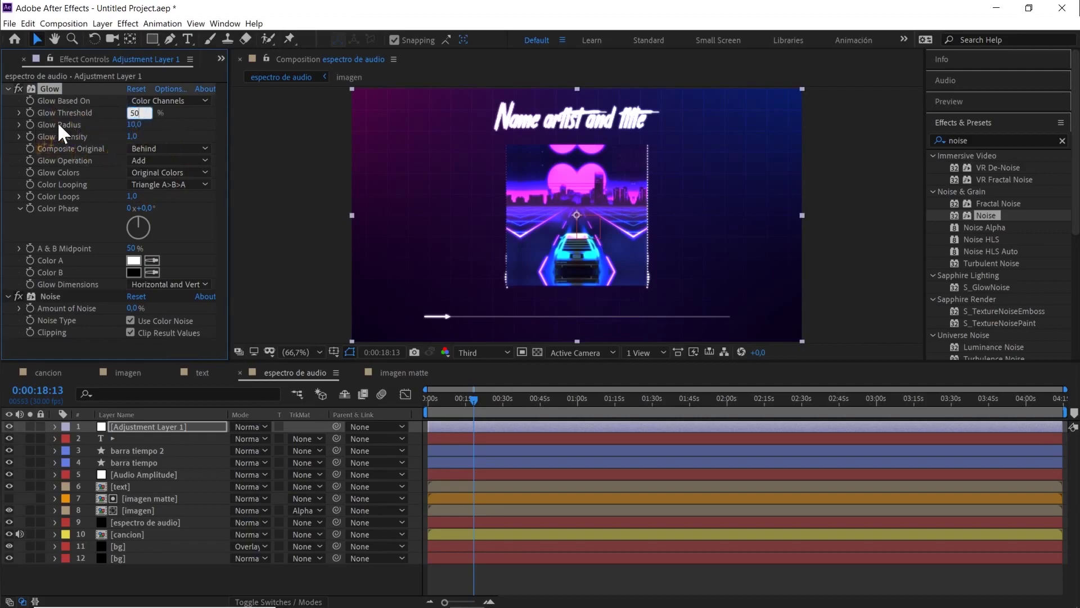
{"action": "left_click", "coordinate": [134, 125]}
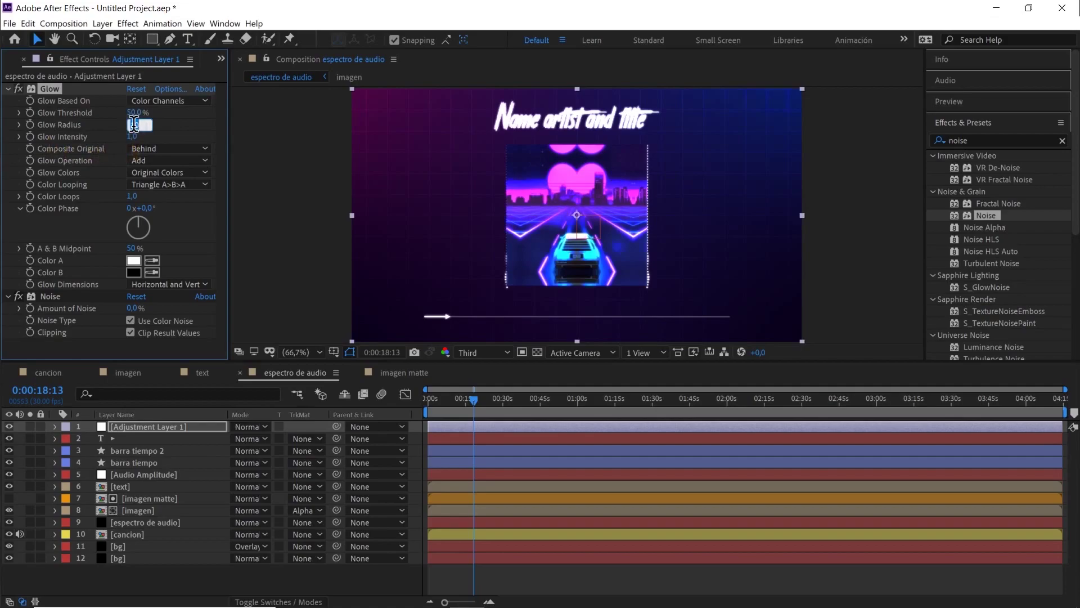
{"action": "type", "text": "150"}
{"action": "left_click", "coordinate": [204, 106]}
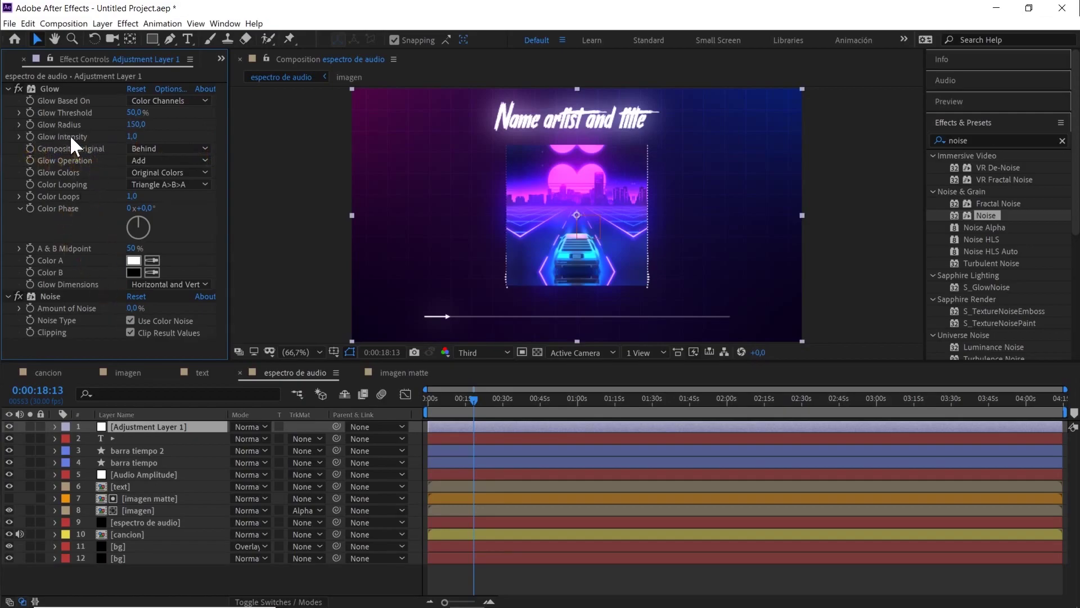
- Link the adjustment layer's Glow Intensity by expression to the Both Channels slider of the Audio Amplitude layer
{"action": "left_click", "coordinate": [122, 474]}
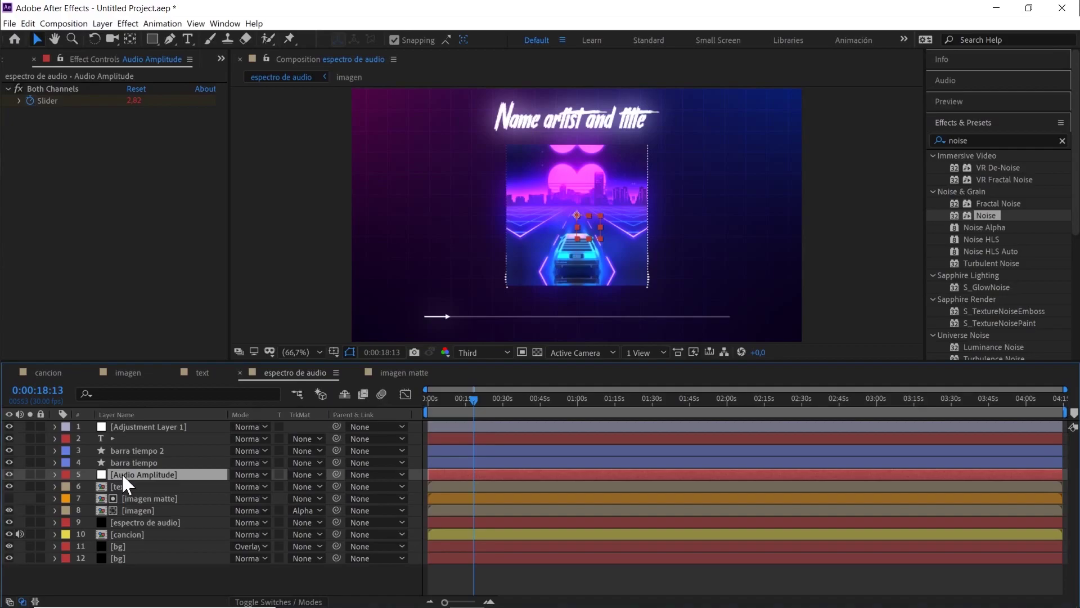
{"action": "key", "text": "u"}
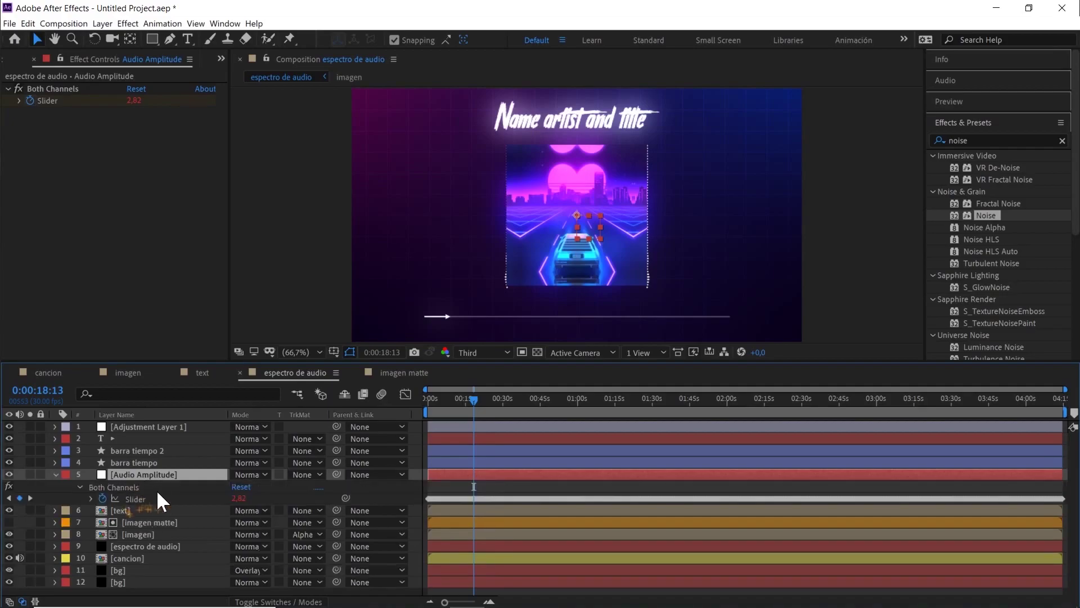
{"action": "left_click", "coordinate": [133, 426]}
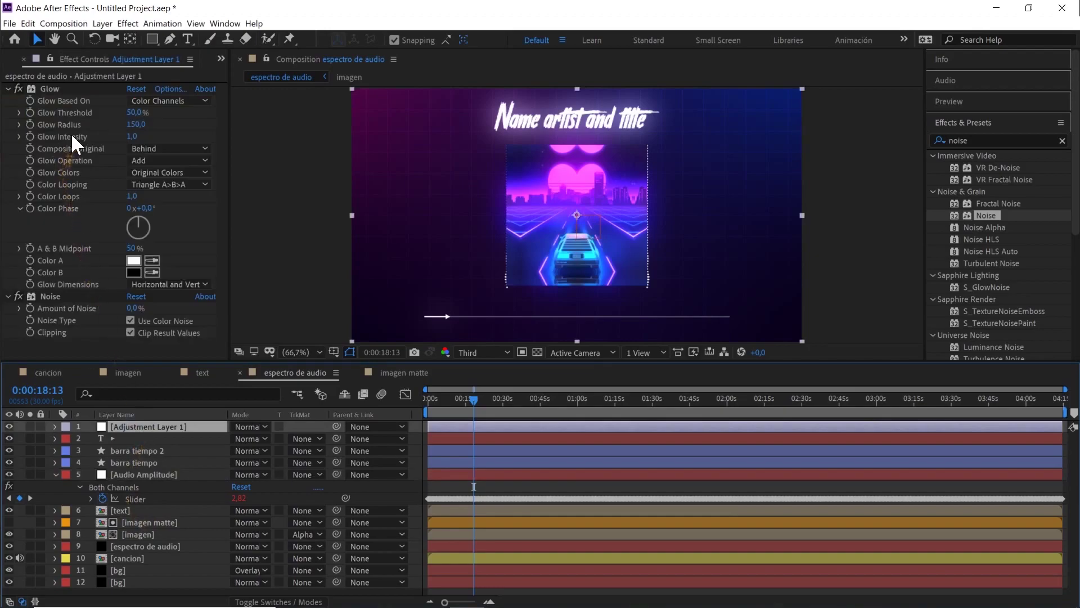
{"action": "left_click", "coordinate": [30, 136], "text": "alt"}
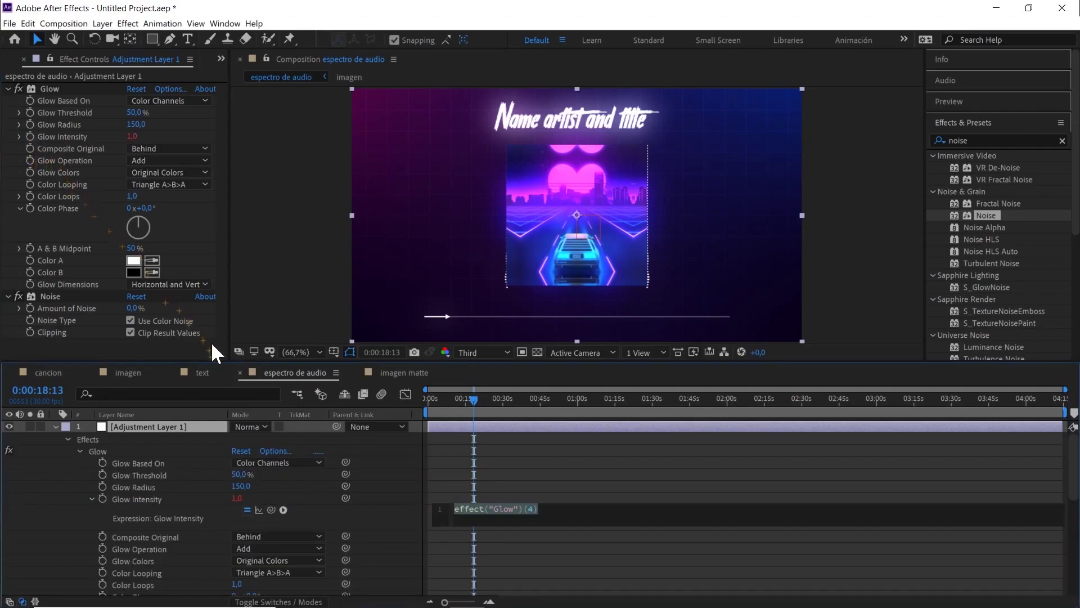
{"action": "left_click_drag", "start_coordinate": [271, 510], "coordinate": [164, 541]}
{"action": "left_click", "coordinate": [501, 475]}
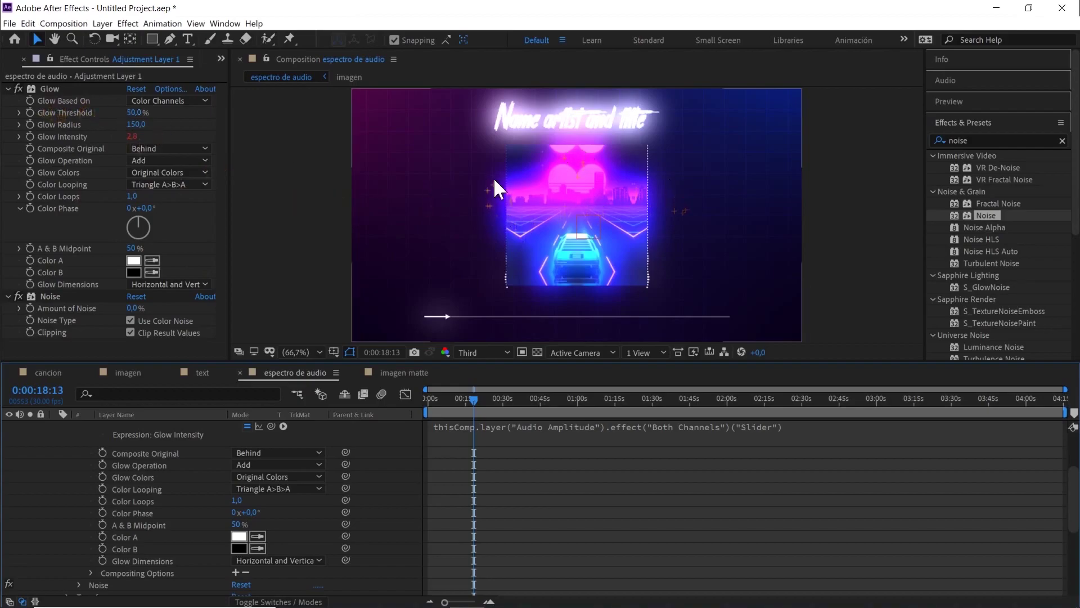
- Preview the composition from around 30 seconds and at 0:00:25:04 to check how the glow reacts to the audio
{"action": "scroll", "coordinate": [198, 488], "scroll_direction": "up", "scroll_amount": 3}
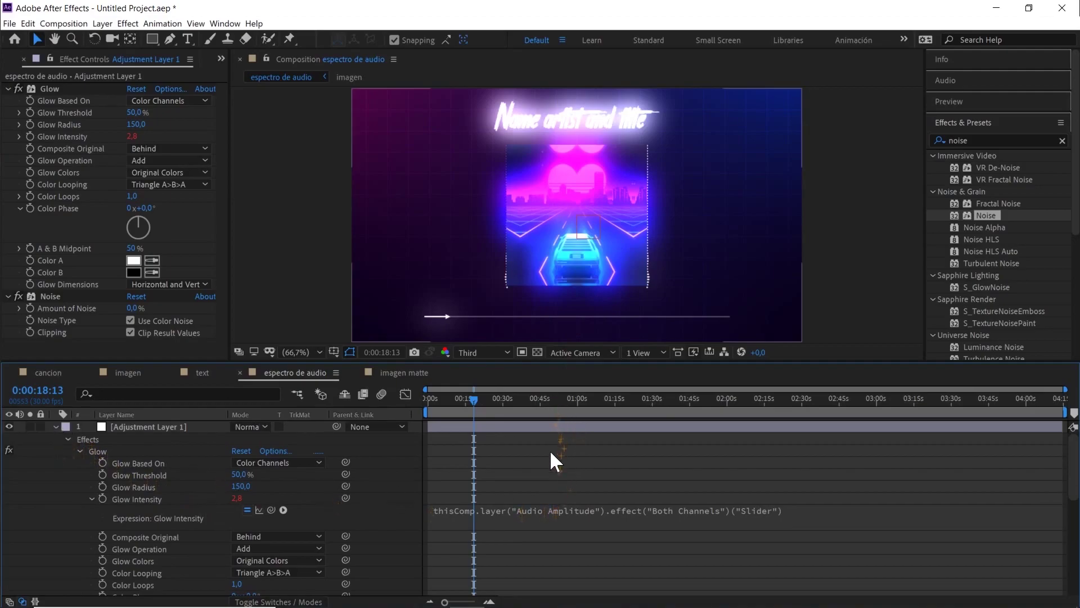
{"action": "left_click", "coordinate": [493, 400]}
{"action": "key", "text": "space"}
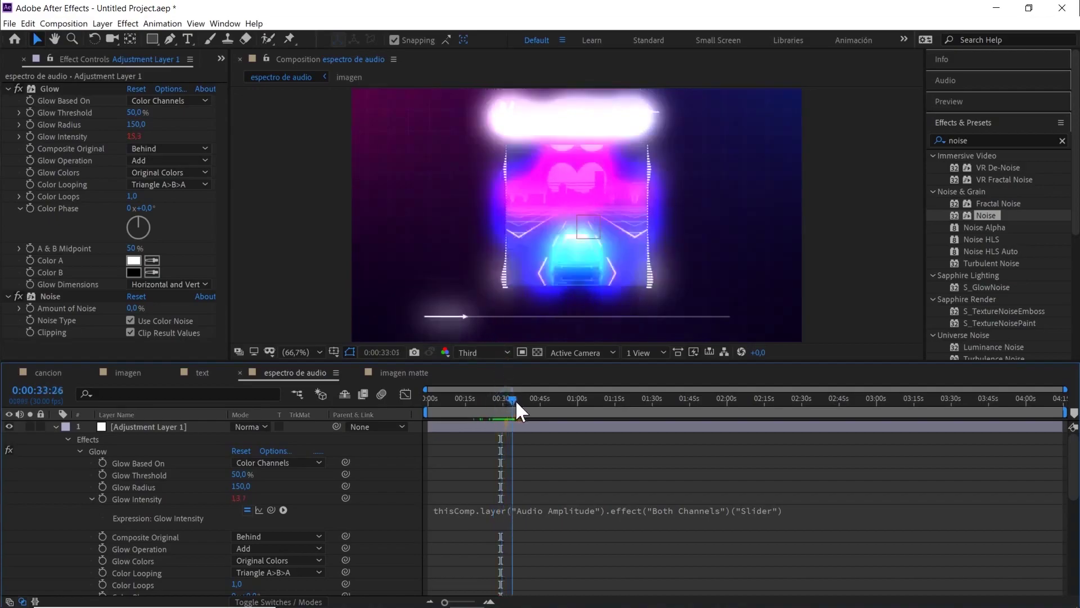
{"action": "left_click_drag", "start_coordinate": [504, 398], "coordinate": [490, 398]}
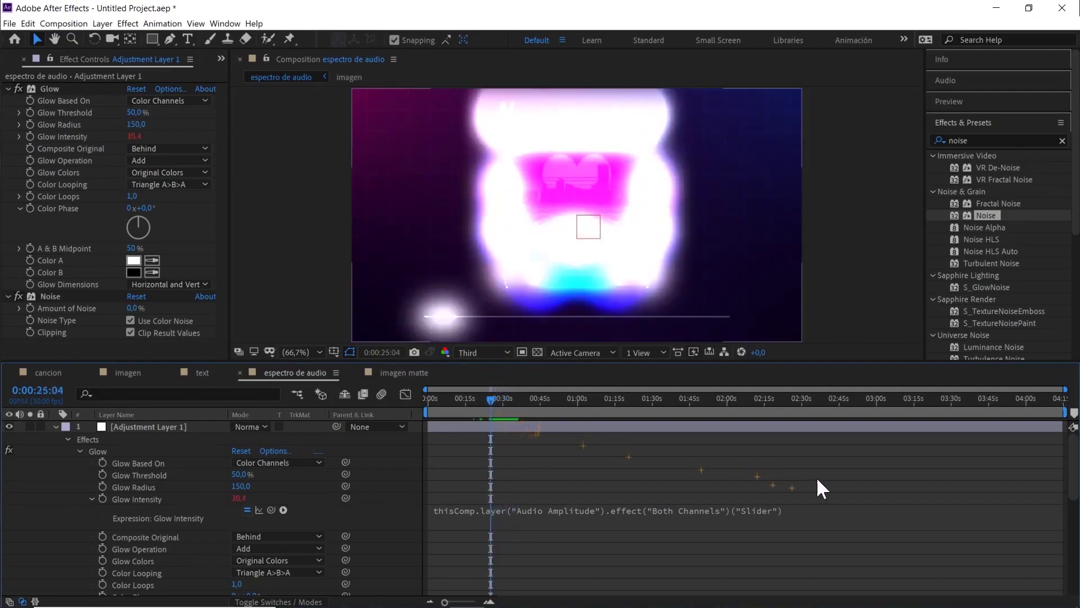
- Divide the adjustment layer's Glow Intensity expression by 70 by appending /70 to the Both Channels slider reference
{"action": "left_click", "coordinate": [794, 509]}
{"action": "left_click", "coordinate": [794, 510]}
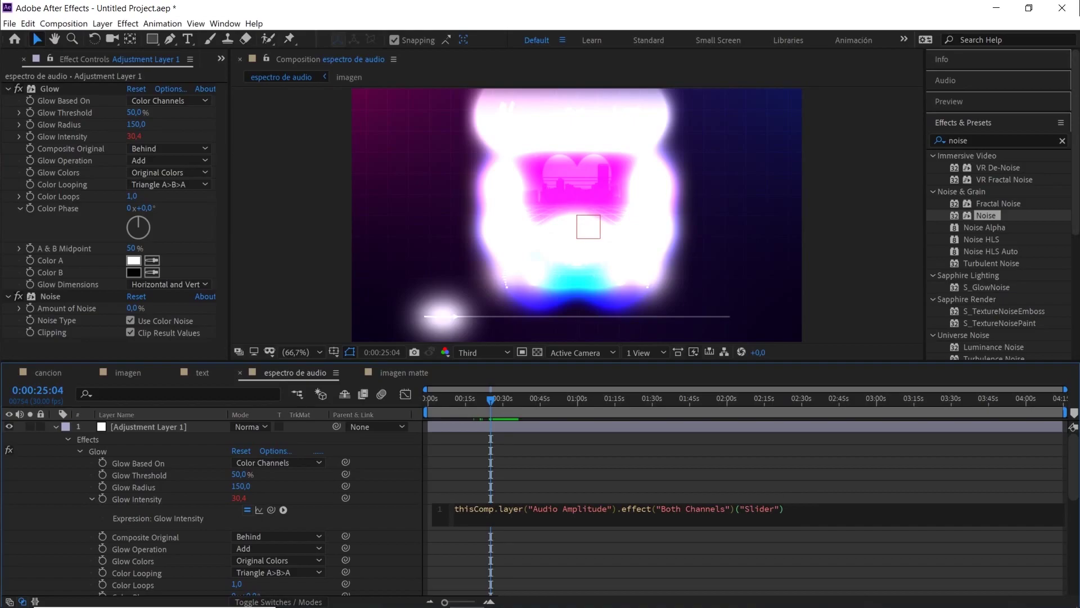
{"action": "type", "text": "/70"}
{"action": "left_click", "coordinate": [674, 457]}
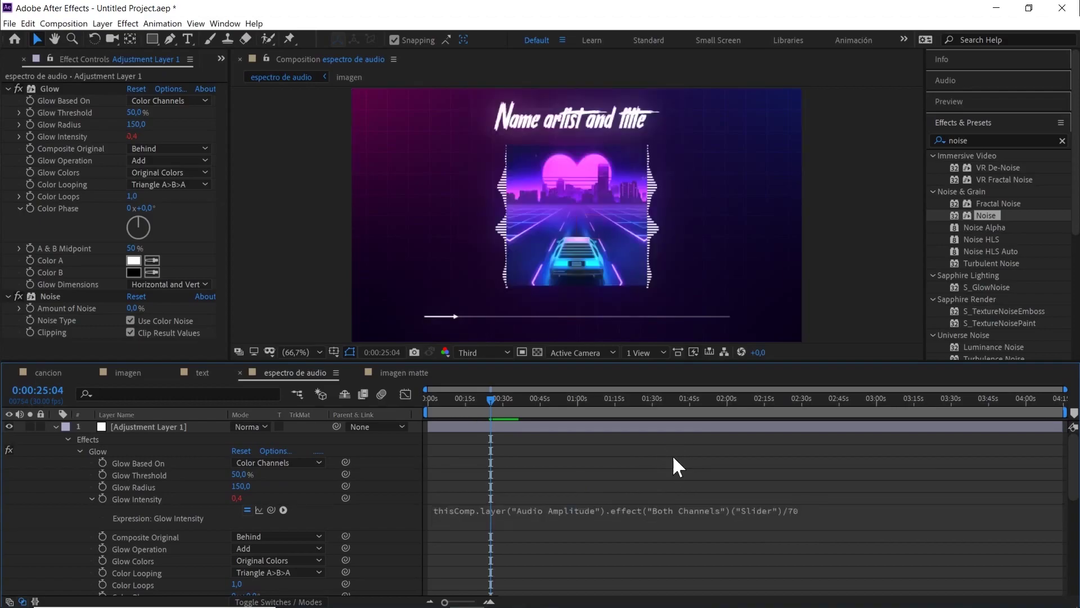
- Preview the composition from 0:00:25:04 and from around 35 seconds to check the reduced glow, stopping at 0:00:35:17
{"action": "key", "text": "space"}
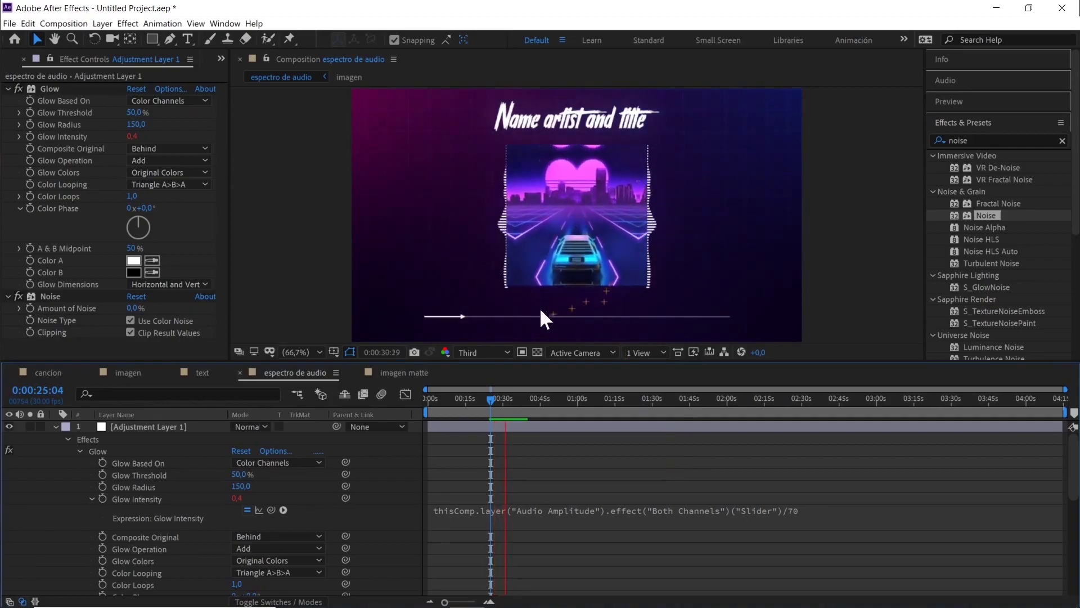
{"action": "left_click", "coordinate": [505, 396]}
{"action": "left_click_drag", "start_coordinate": [506, 397], "coordinate": [515, 396]}
{"action": "key", "text": "space"}
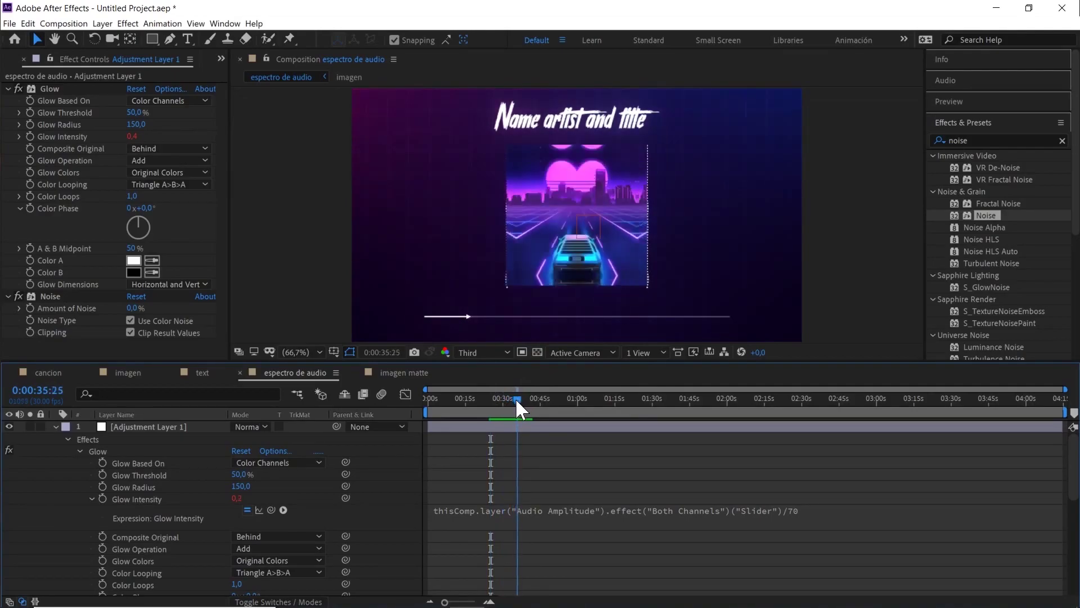
{"action": "left_click", "coordinate": [515, 397]}
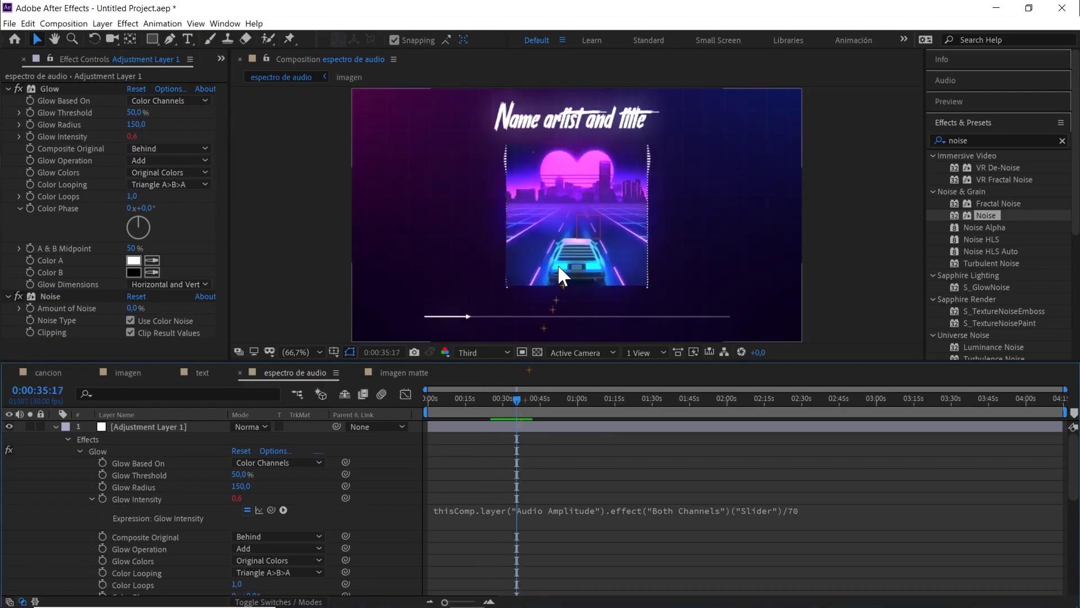
- Toggle the adjustment layer's Glow effect to compare the image with and without it
{"action": "left_click", "coordinate": [19, 89]}
{"action": "left_click", "coordinate": [19, 89]}
{"action": "left_click", "coordinate": [20, 89]}
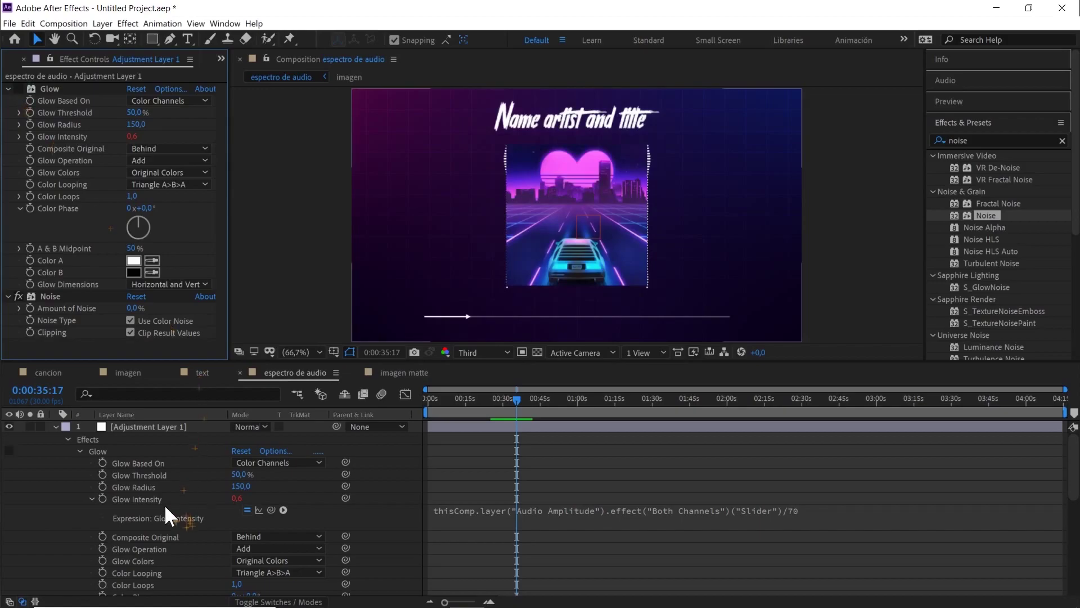
- Collapse the Adjustment Layer 1 and Audio Amplitude layers, keep Glow enabled, and move the text layer above the adjustment layer
{"action": "left_click", "coordinate": [56, 426]}
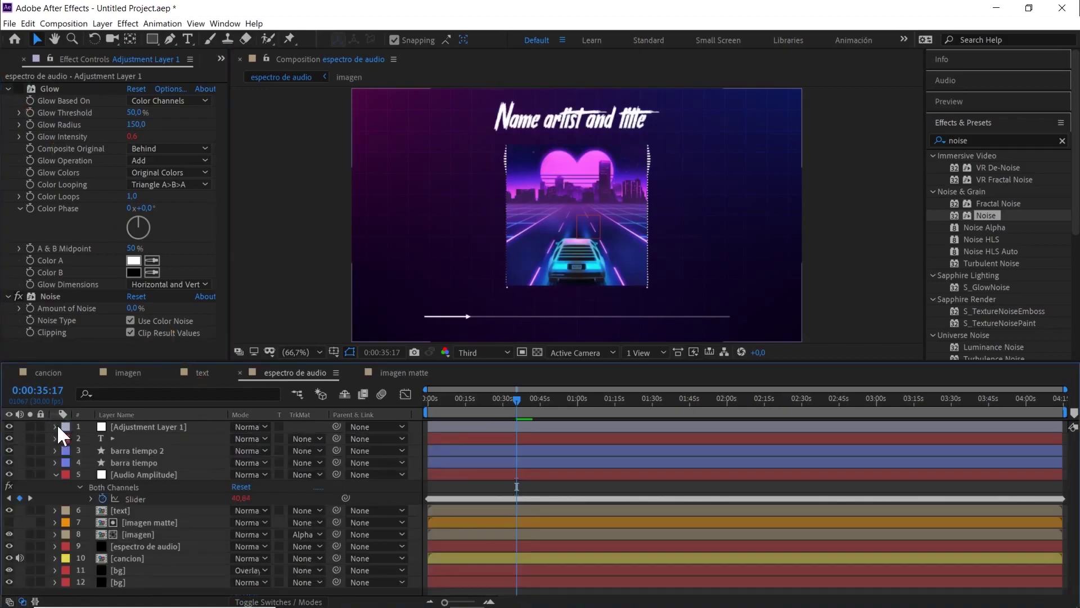
{"action": "left_click", "coordinate": [56, 472]}
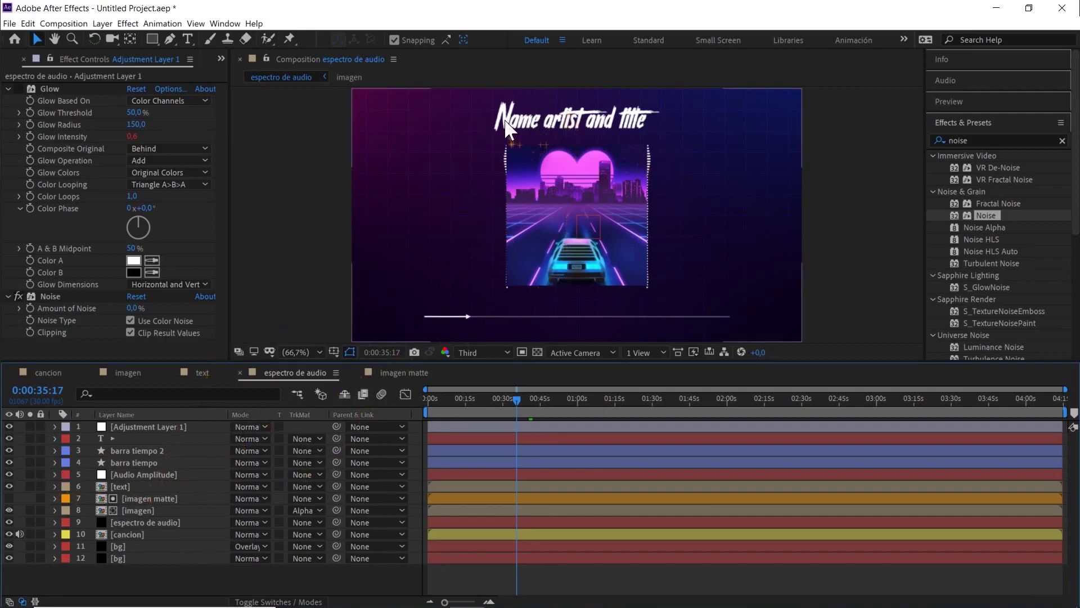
{"action": "left_click", "coordinate": [18, 88]}
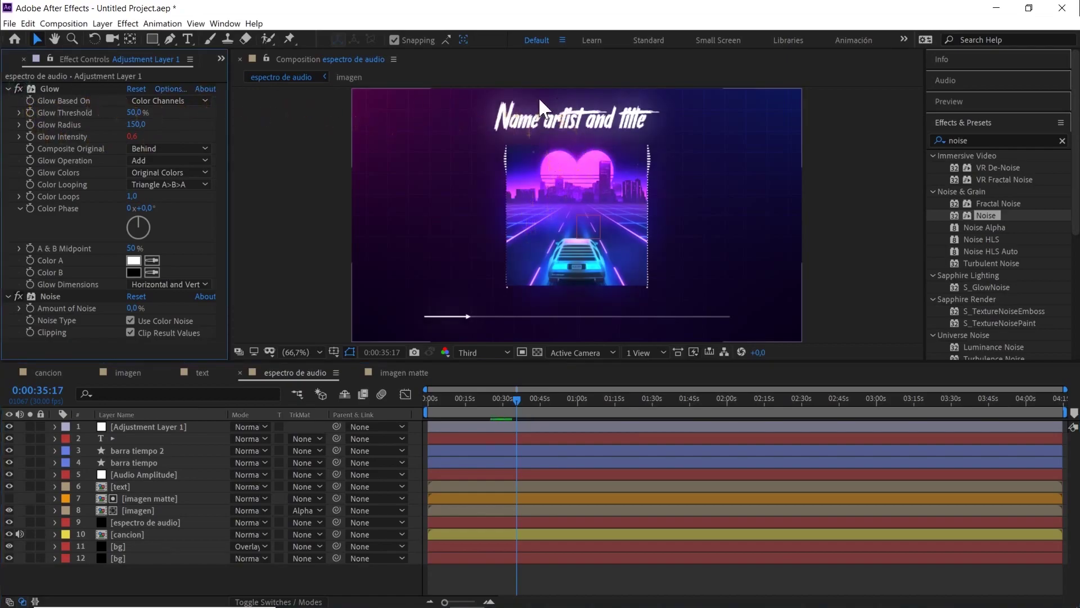
{"action": "left_click_drag", "start_coordinate": [127, 487], "coordinate": [125, 420]}
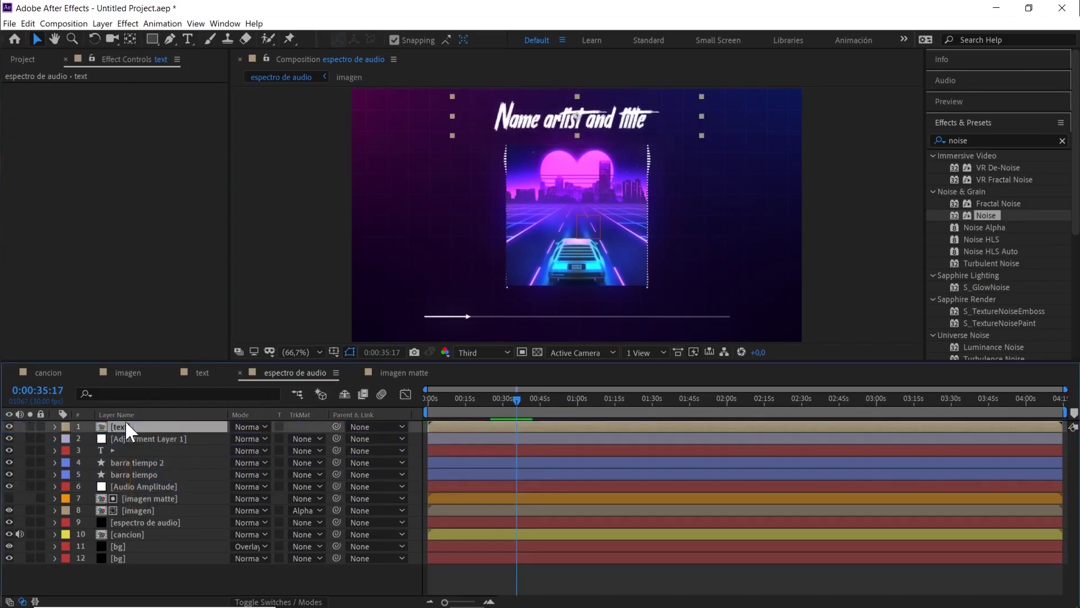
- Pre-compose the arrow text and both barra tiempo layers as "barra de tiempo" and place it above Adjustment Layer 1
{"action": "left_click", "coordinate": [115, 450]}
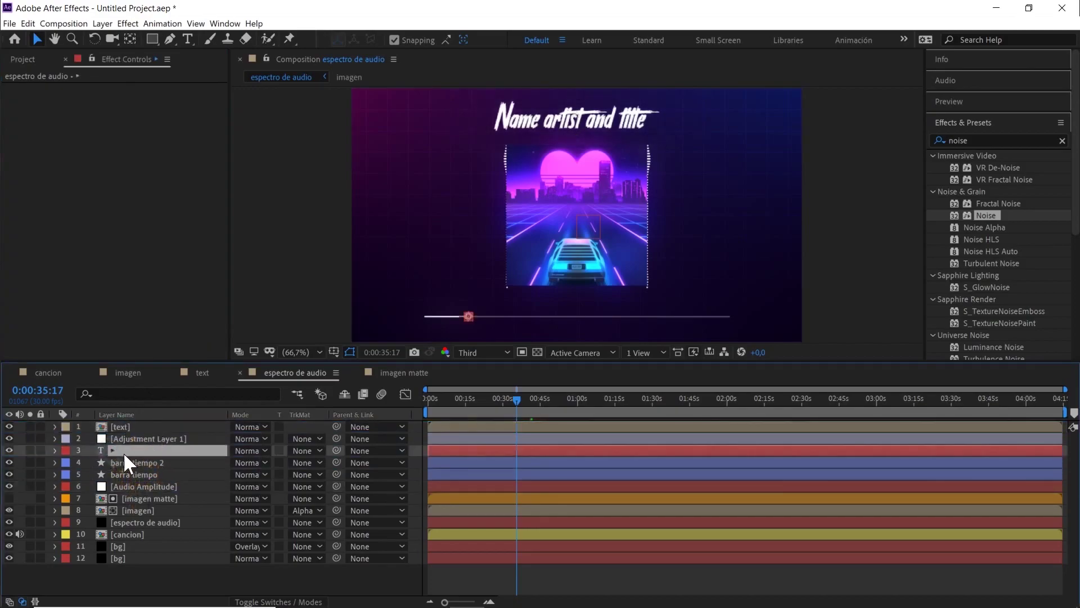
{"action": "left_click", "coordinate": [126, 471], "text": "shift"}
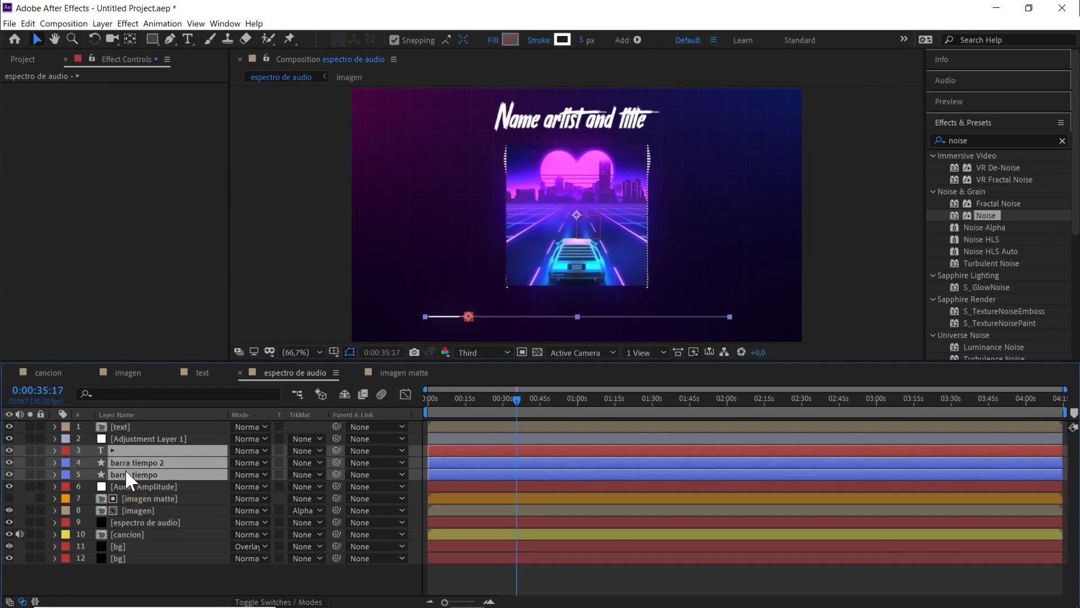
{"action": "right_click", "coordinate": [125, 468]}
{"action": "left_click", "coordinate": [171, 422]}
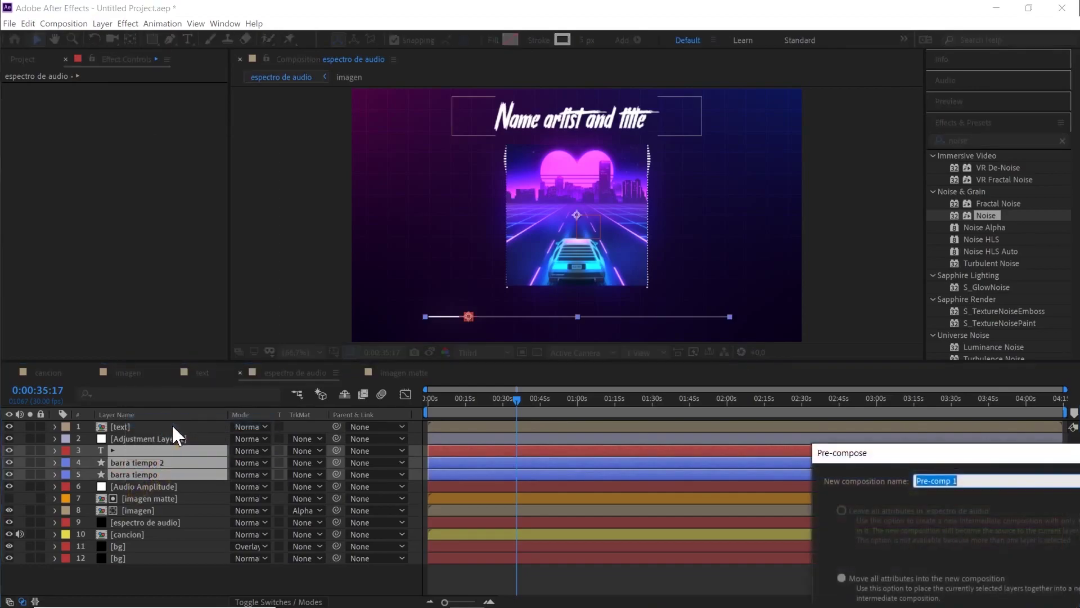
{"action": "left_click_drag", "start_coordinate": [873, 457], "coordinate": [331, 229]}
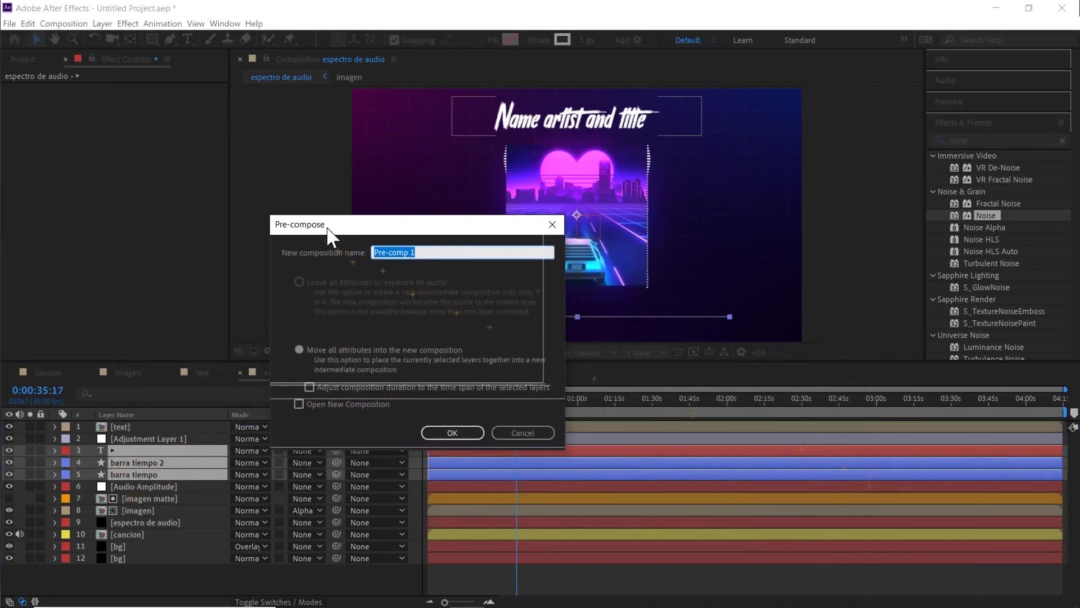
{"action": "type", "text": "bar"}
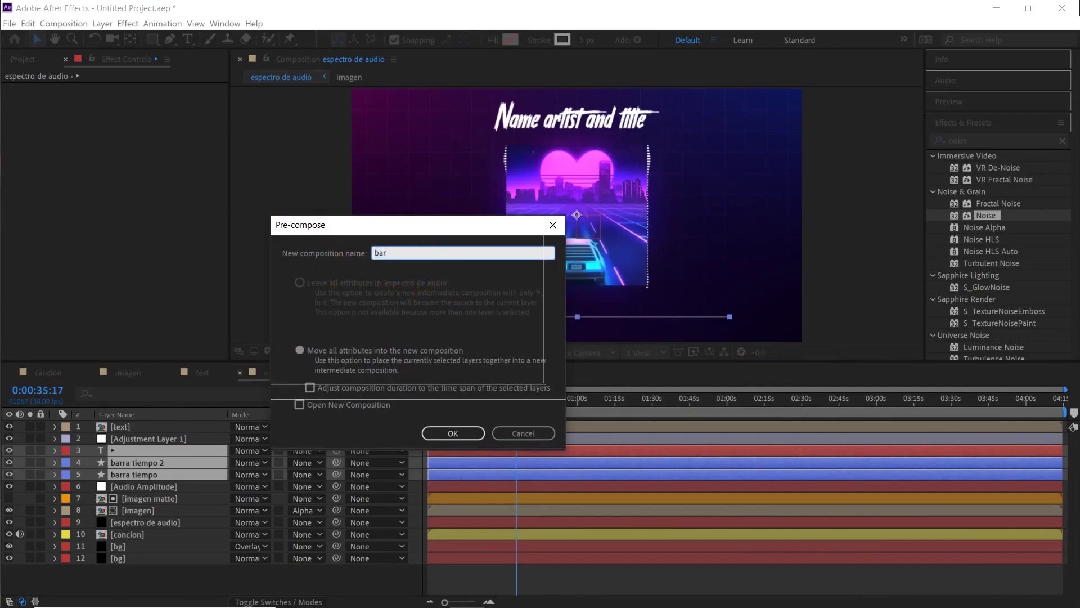
{"action": "type", "text": "ra de tiempo"}
{"action": "left_click", "coordinate": [454, 433]}
{"action": "left_click_drag", "start_coordinate": [149, 450], "coordinate": [150, 439]}
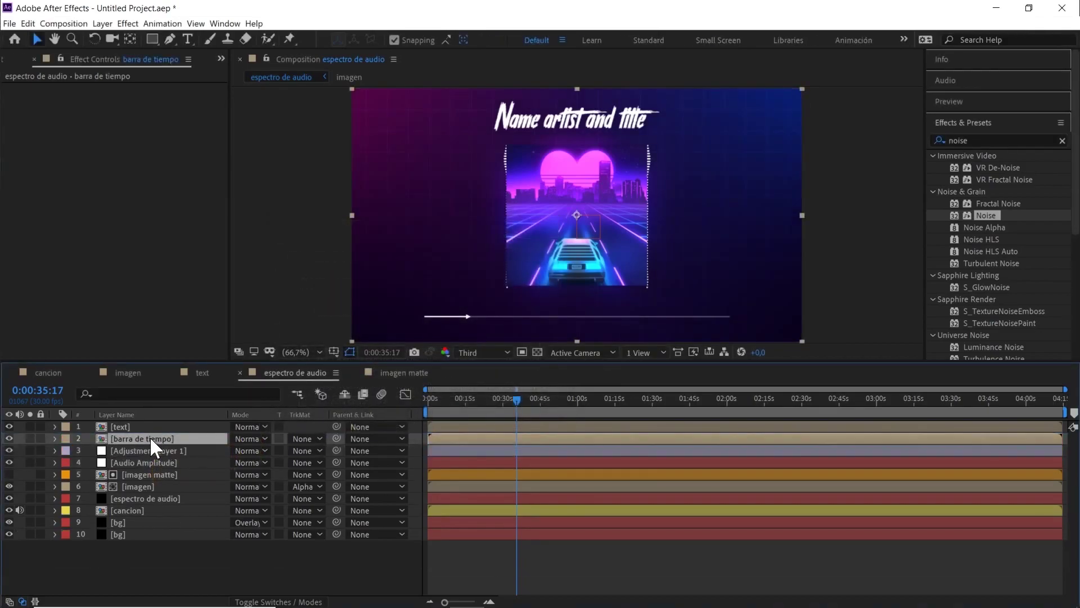
{"action": "left_click", "coordinate": [198, 557]}
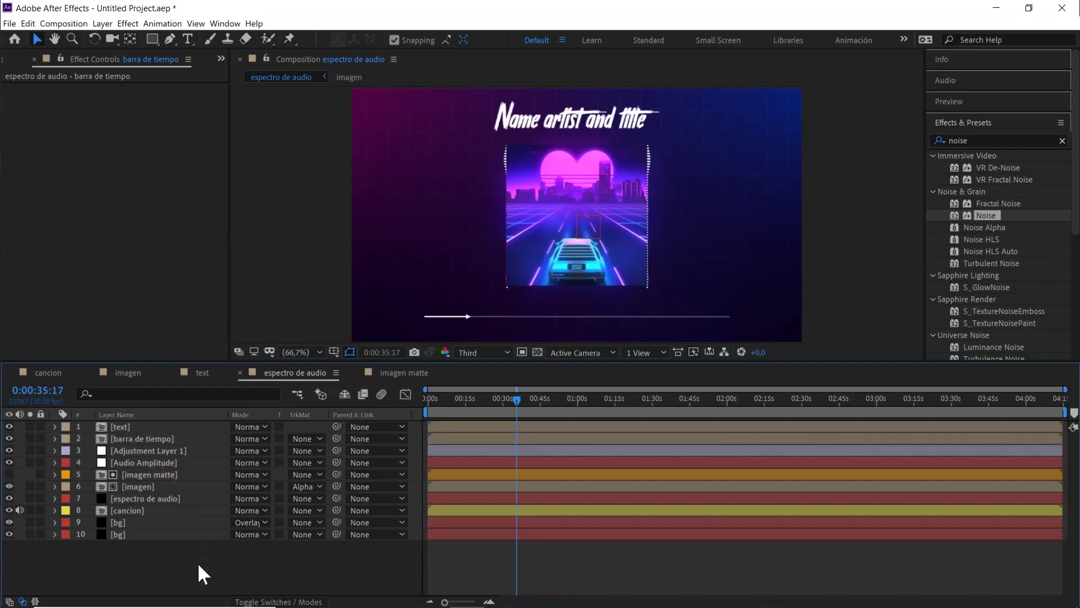
- Switch the composition preview to Full resolution and try an Amount of Noise of 85% on Adjustment Layer 1
{"action": "left_click", "coordinate": [168, 450]}
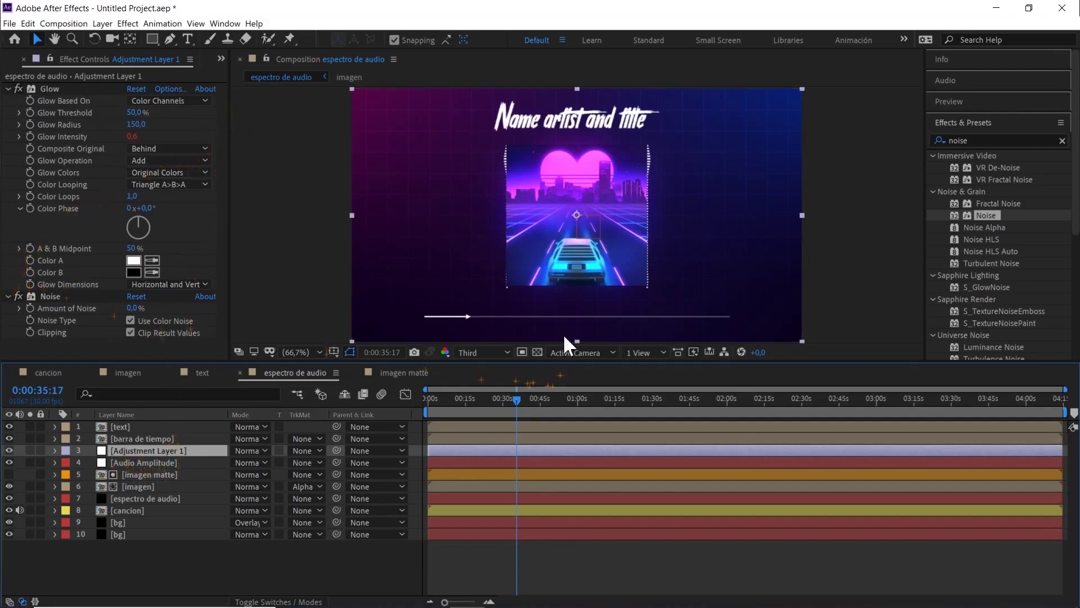
{"action": "scroll", "coordinate": [583, 196], "scroll_direction": "up", "scroll_amount": 3}
{"action": "key", "text": "h"}
{"action": "left_click_drag", "start_coordinate": [442, 167], "coordinate": [660, 217]}
{"action": "key", "text": "v"}
{"action": "left_click", "coordinate": [487, 356]}
{"action": "left_click", "coordinate": [486, 366]}
{"action": "scroll", "coordinate": [535, 198], "scroll_direction": "right", "scroll_amount": 5}
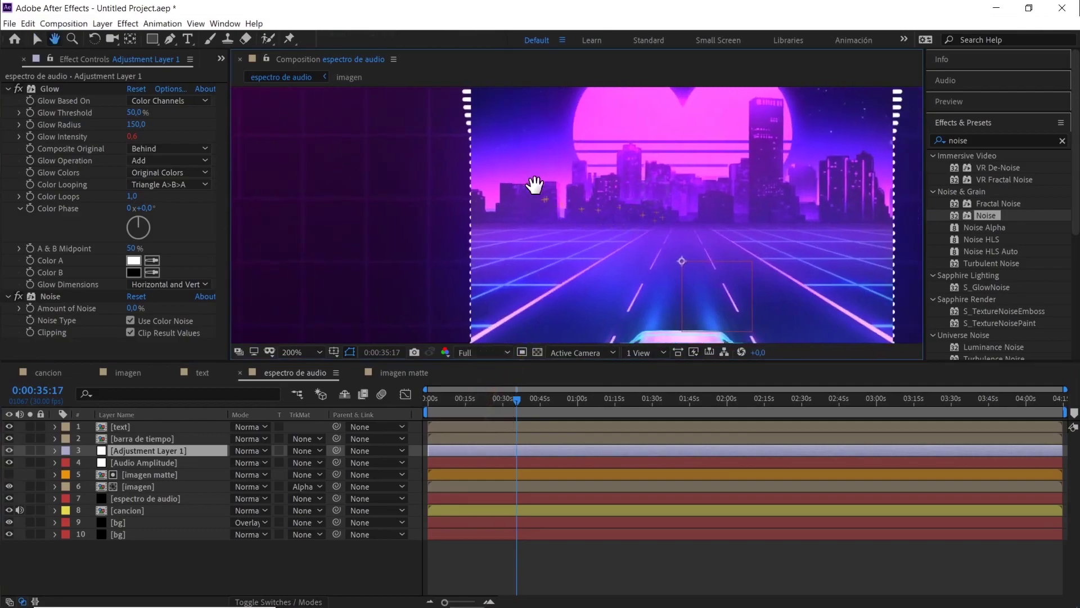
{"action": "left_click", "coordinate": [50, 297]}
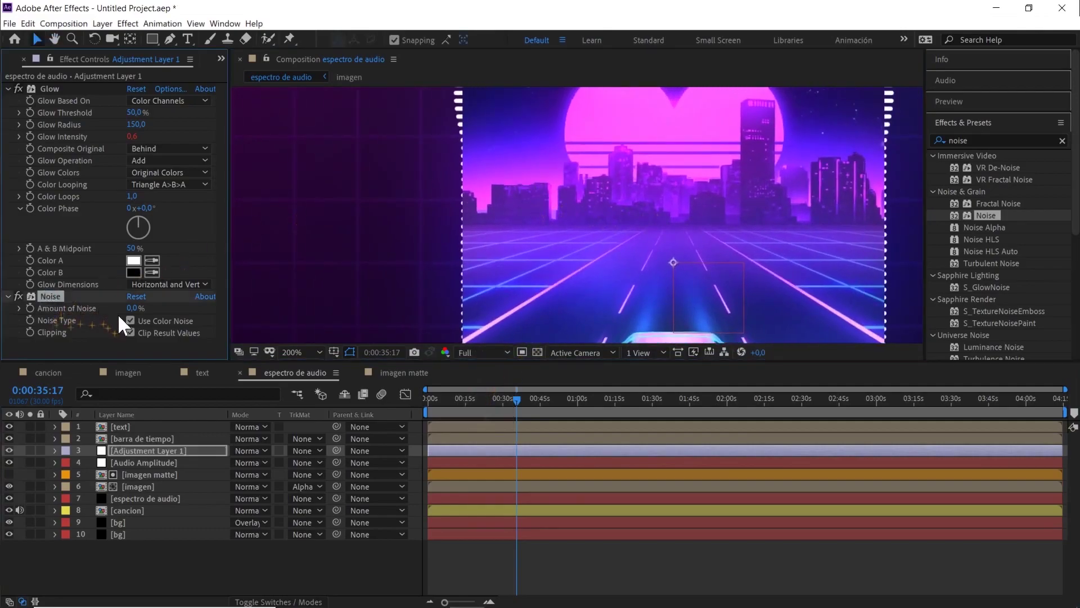
{"action": "left_click_drag", "start_coordinate": [133, 308], "coordinate": [217, 296]}
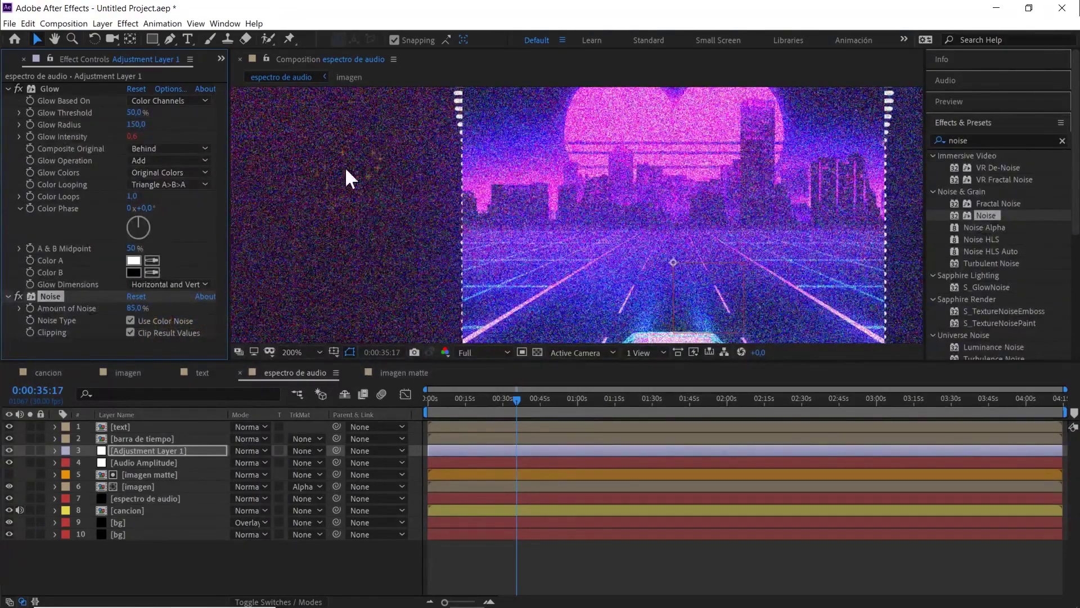
- Turn off Use Color Noise and set the adjustment layer's Amount of Noise to 5%
{"action": "left_click", "coordinate": [130, 320]}
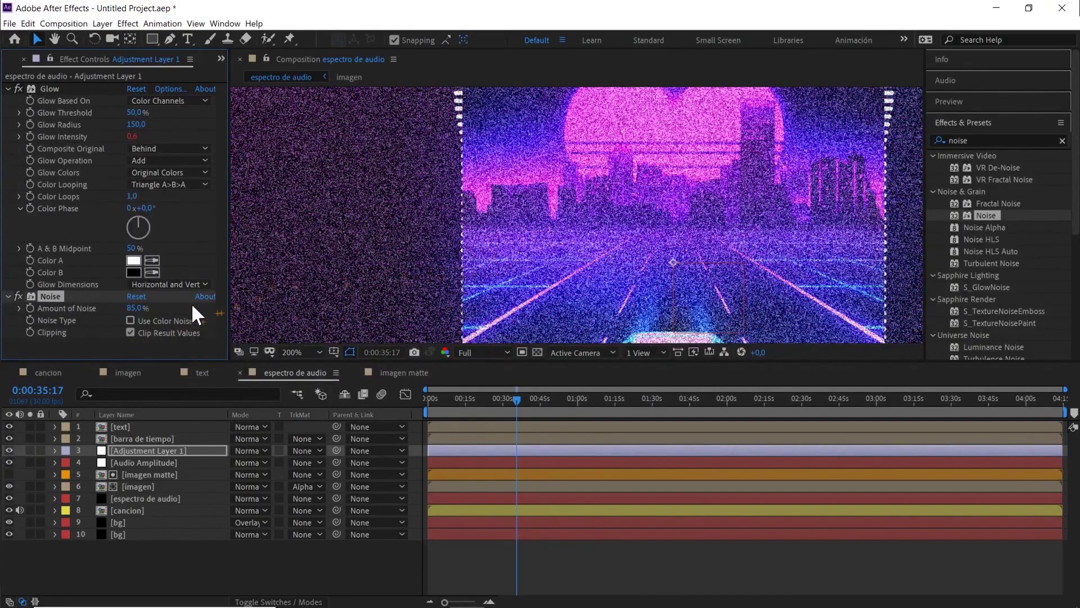
{"action": "left_click", "coordinate": [135, 308]}
{"action": "type", "text": "5"}
{"action": "left_click", "coordinate": [188, 311]}
- Inspect the image grain up close with the Noise effect toggled off and on, then fit the composition in the view
{"action": "key", "text": "period"}
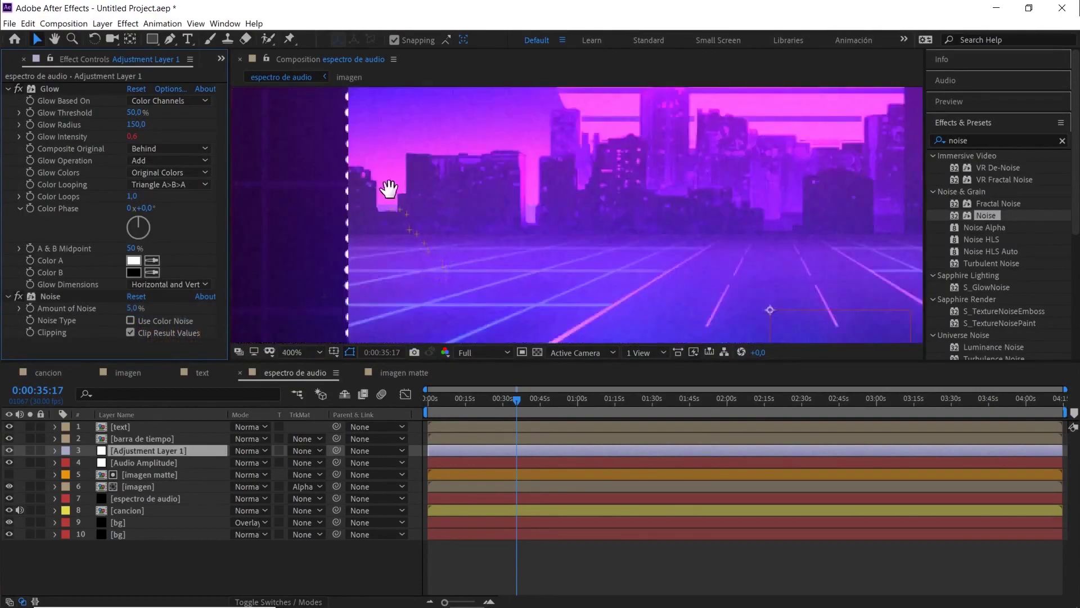
{"action": "left_click_drag", "start_coordinate": [386, 188], "coordinate": [583, 210]}
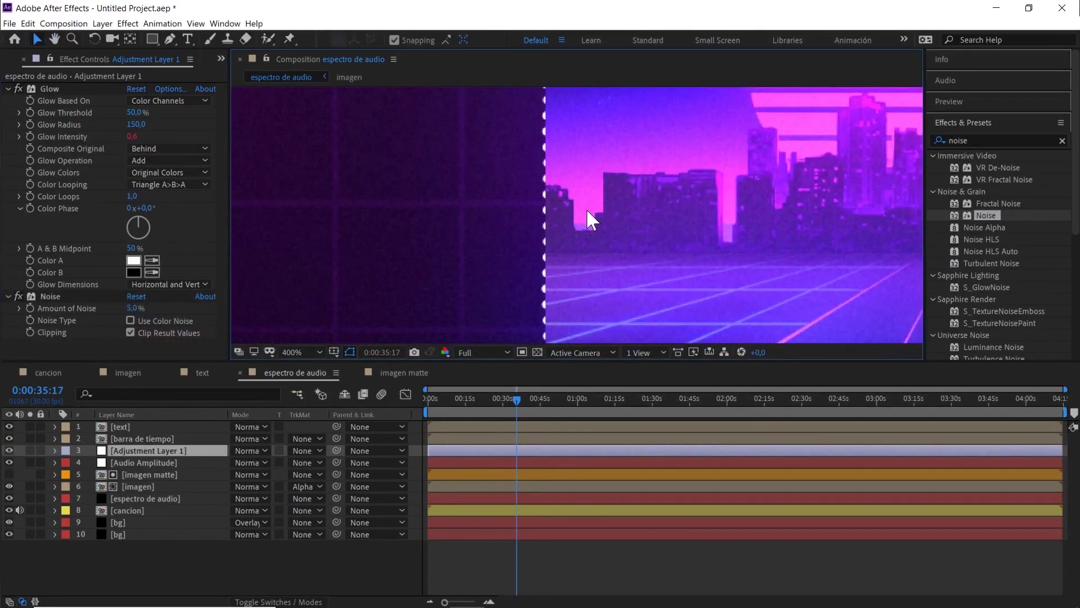
{"action": "left_click", "coordinate": [17, 297]}
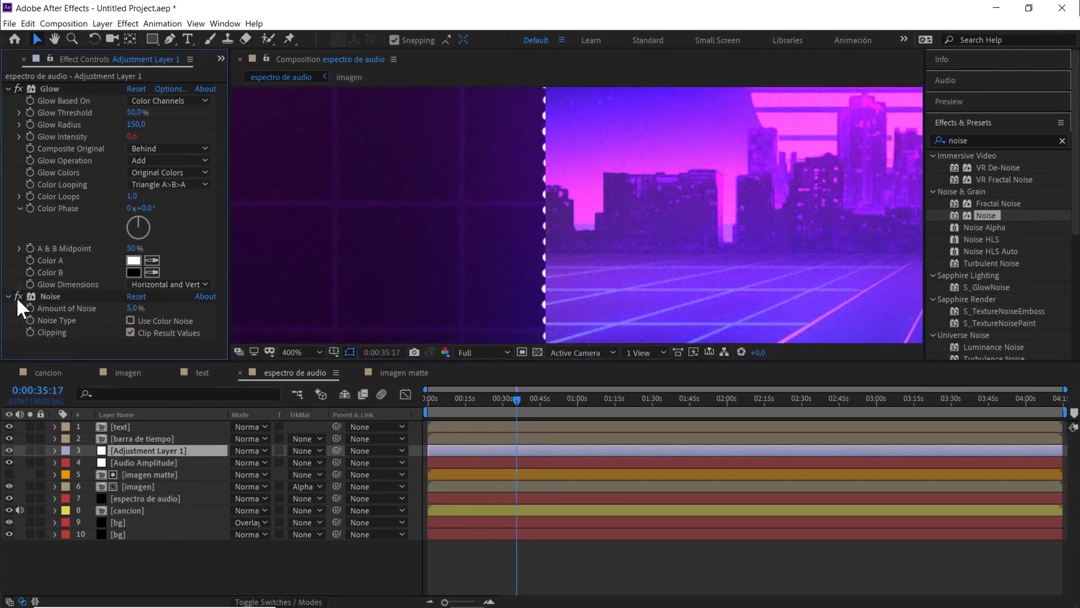
{"action": "left_click", "coordinate": [15, 296]}
{"action": "key", "text": "slash"}
{"action": "left_click", "coordinate": [293, 352]}
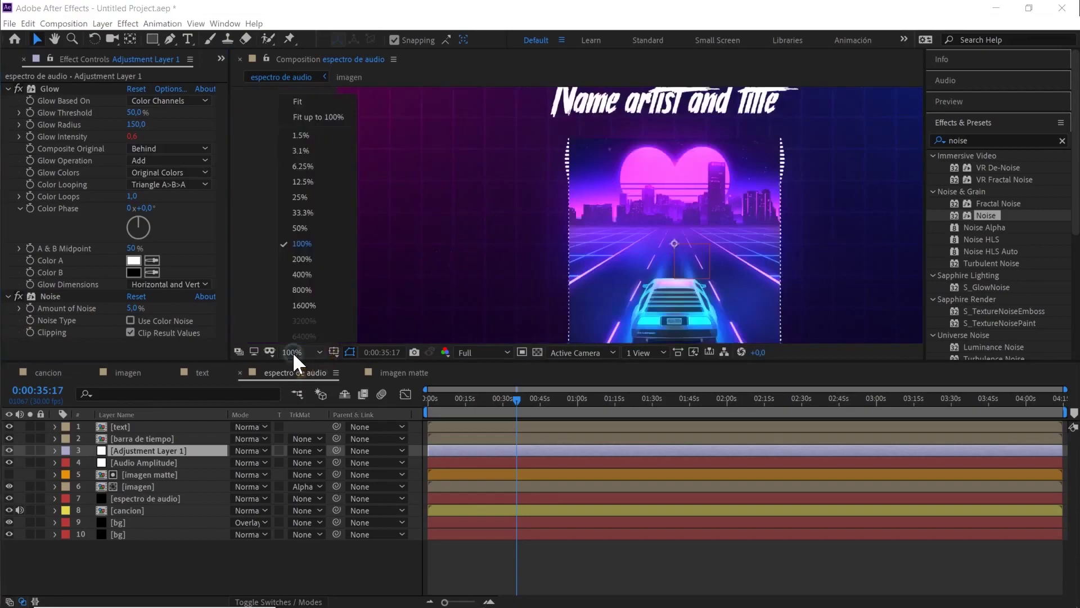
{"action": "left_click", "coordinate": [311, 103]}
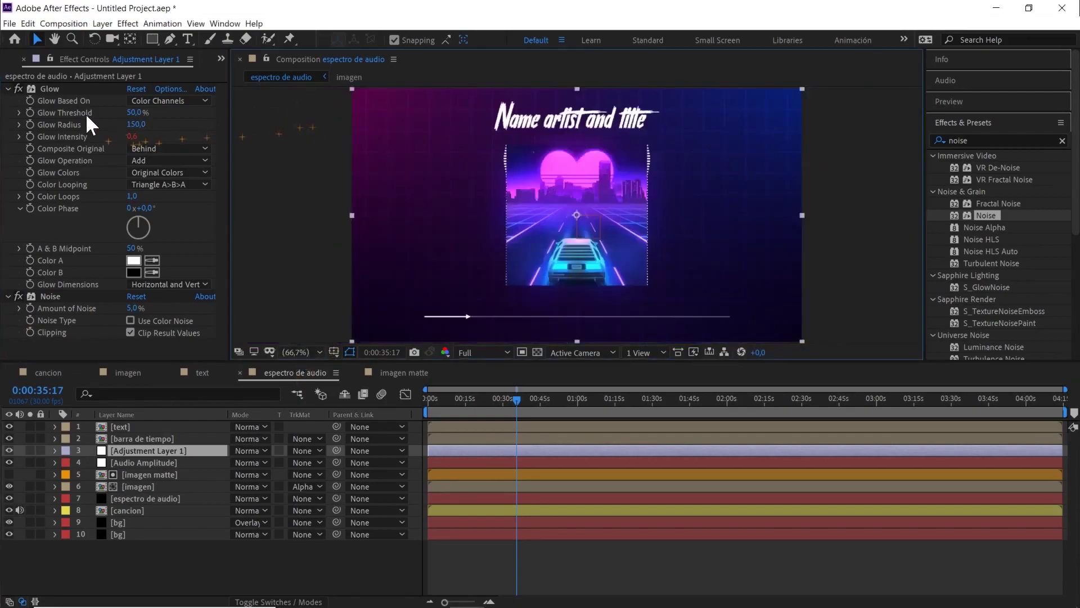
- Collapse the adjustment layer's Glow and Noise settings and move the current time to 0:00:36:04
{"action": "left_click", "coordinate": [9, 89]}
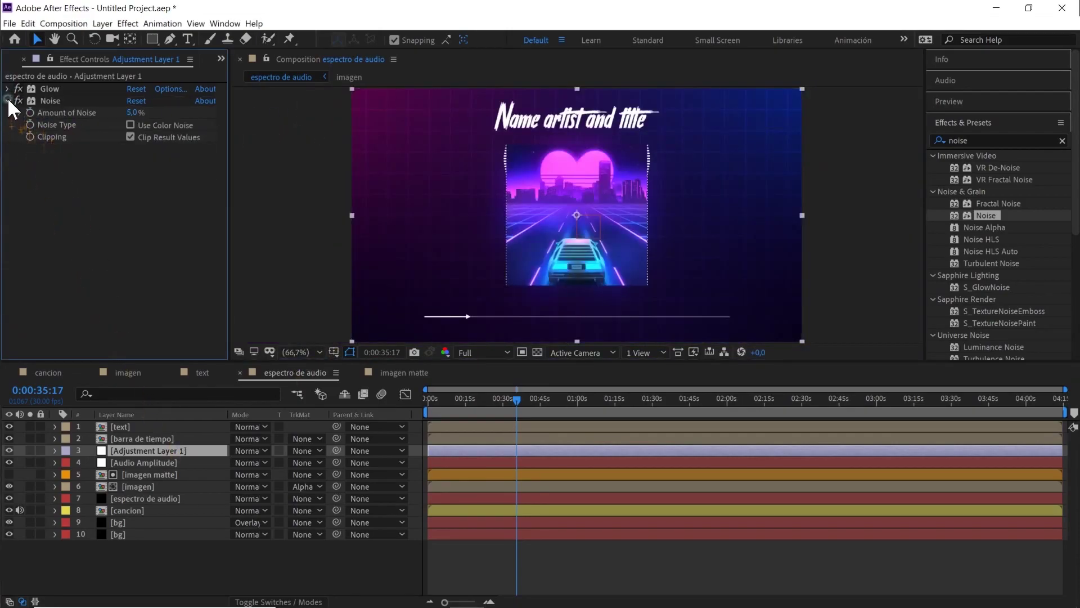
{"action": "left_click", "coordinate": [9, 101]}
{"action": "left_click", "coordinate": [279, 562]}
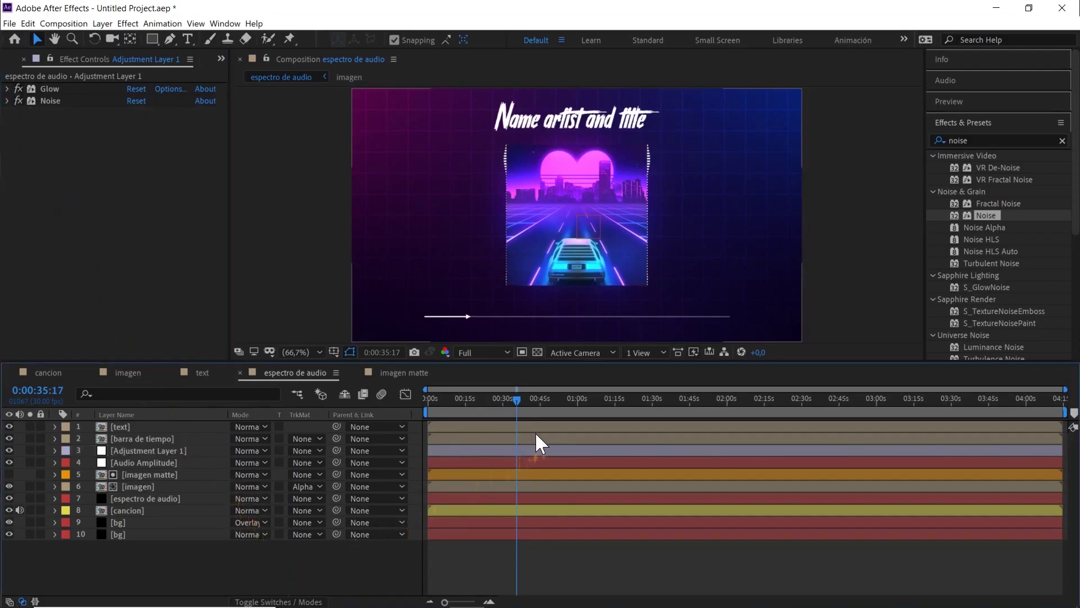
{"action": "mouse_move", "coordinate": [523, 402]}
{"action": "left_mouse_down"}
{"action": "mouse_move", "coordinate": [503, 397]}
{"action": "mouse_move", "coordinate": [518, 400]}
{"action": "left_mouse_up"}
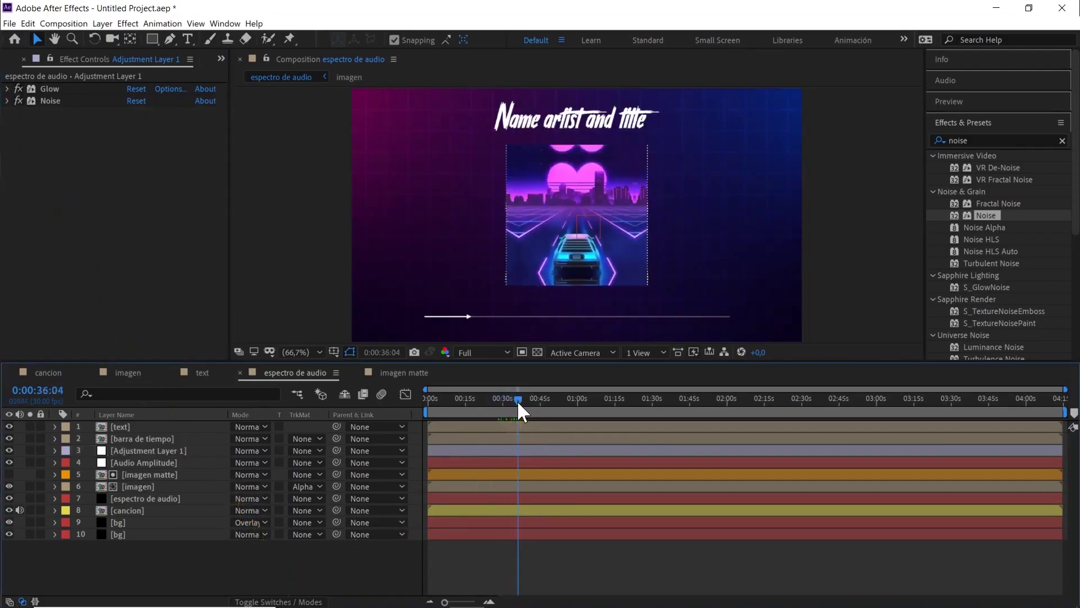
- Add Stars BG.mp4 from the project assets directly below the imagen layer and set its blending mode to Add
{"action": "left_click", "coordinate": [221, 58]}
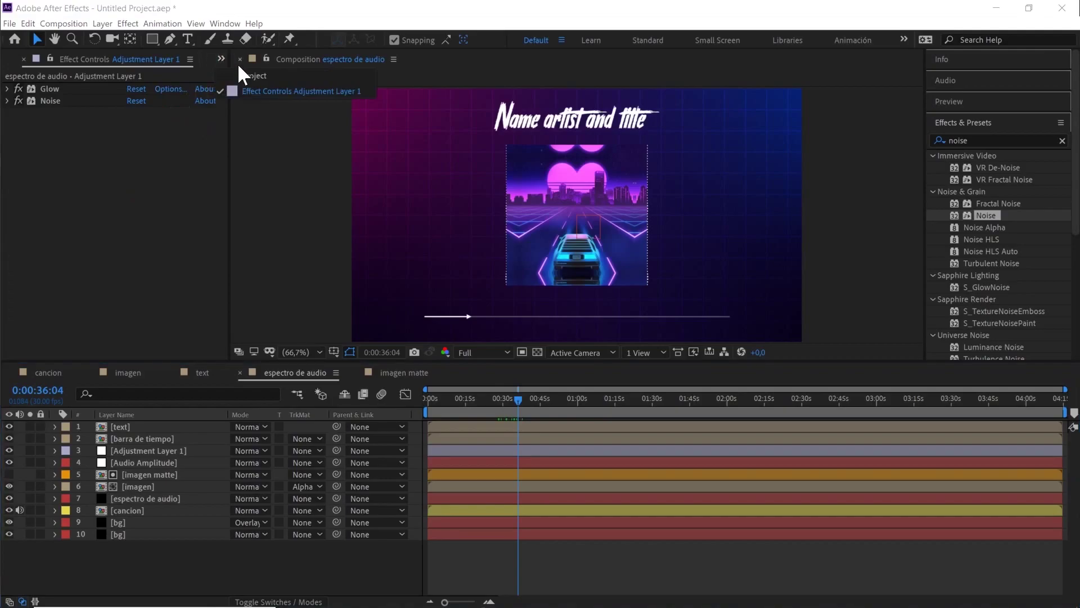
{"action": "left_click", "coordinate": [243, 76]}
{"action": "left_click", "coordinate": [55, 214]}
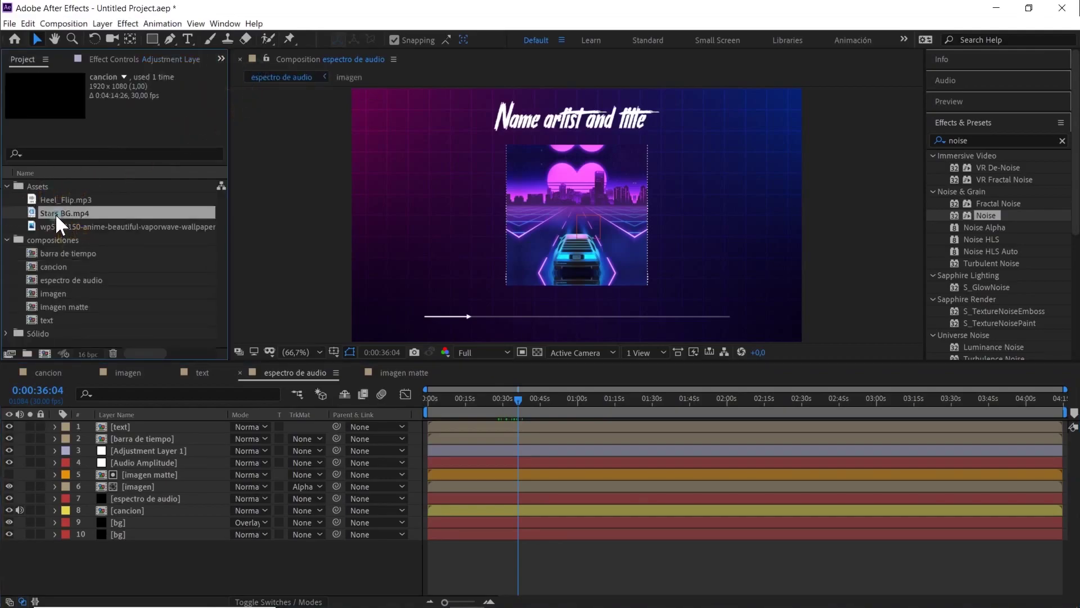
{"action": "left_click_drag", "start_coordinate": [69, 214], "coordinate": [135, 477]}
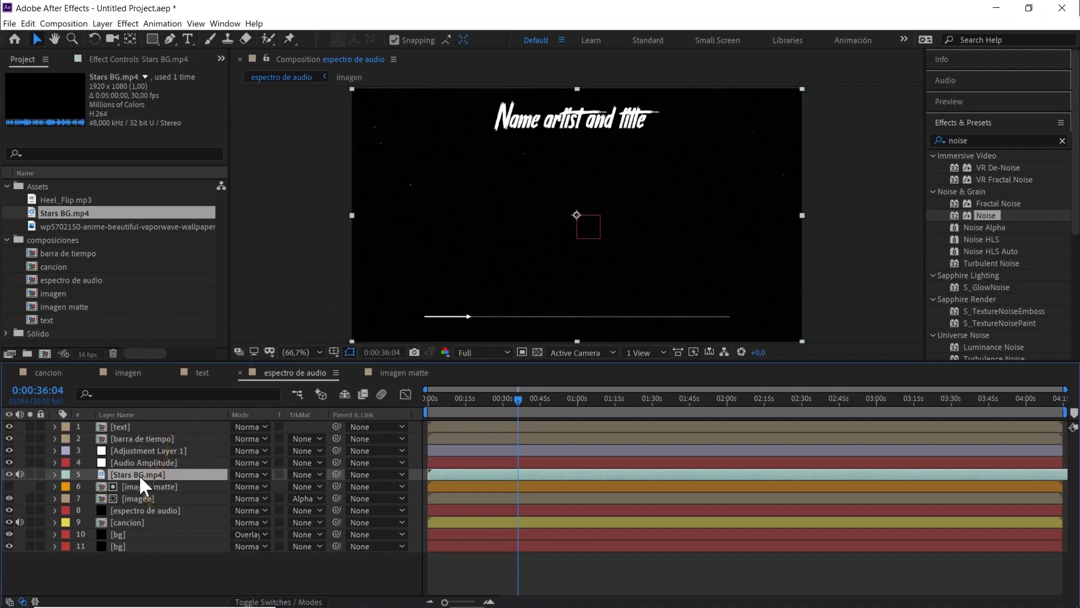
{"action": "left_click_drag", "start_coordinate": [139, 473], "coordinate": [139, 499]}
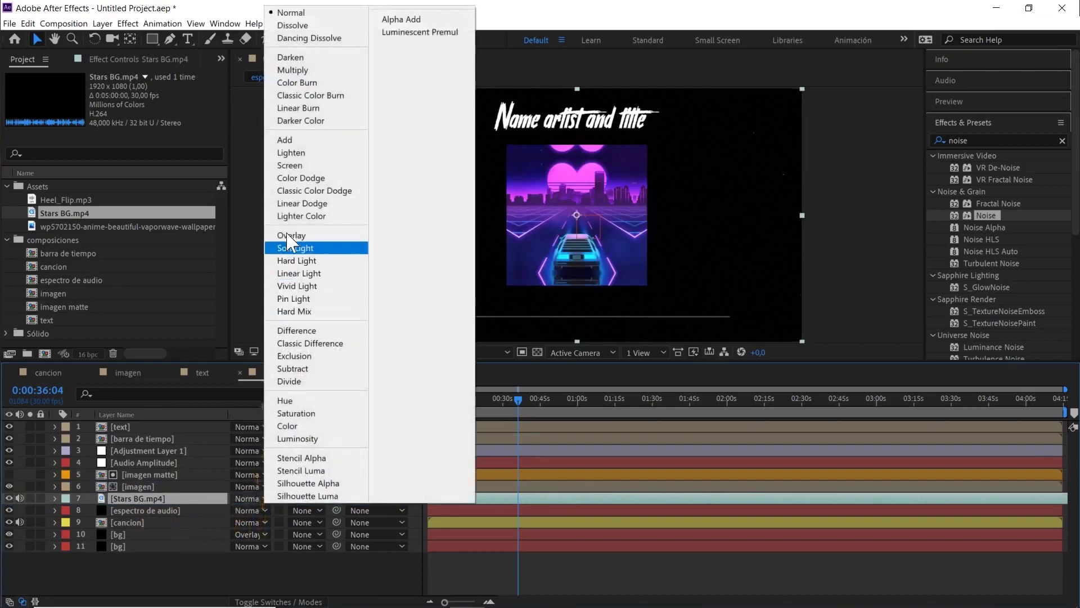
{"action": "left_click", "coordinate": [298, 140]}
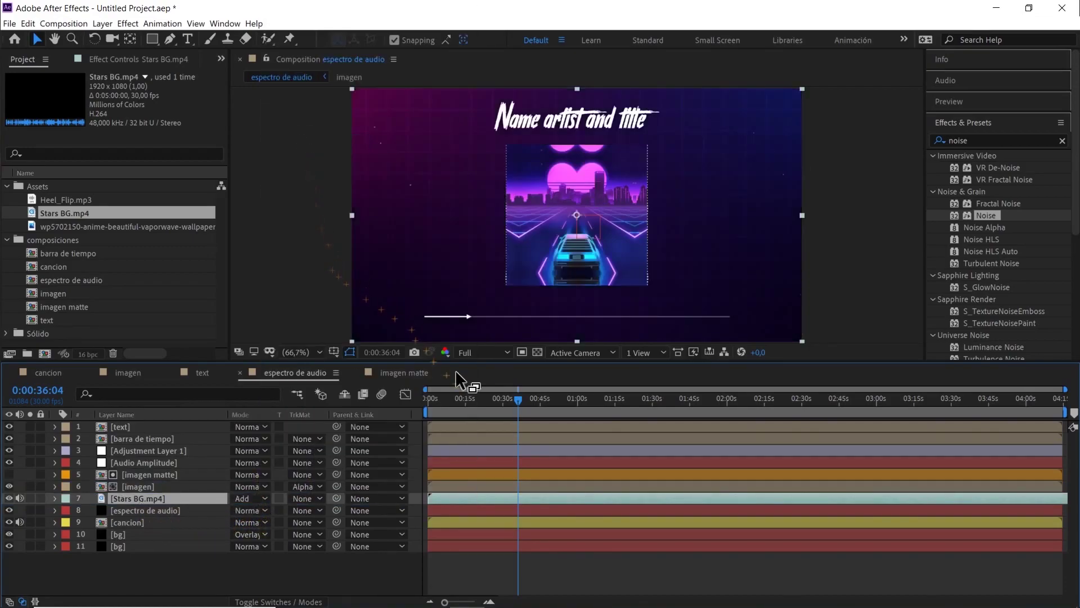
- Inspect the stars over the background up close, return the current time to 0:00:00:00 and fit the composition in the view
{"action": "scroll", "coordinate": [414, 164], "scroll_direction": "up", "scroll_amount": 1}
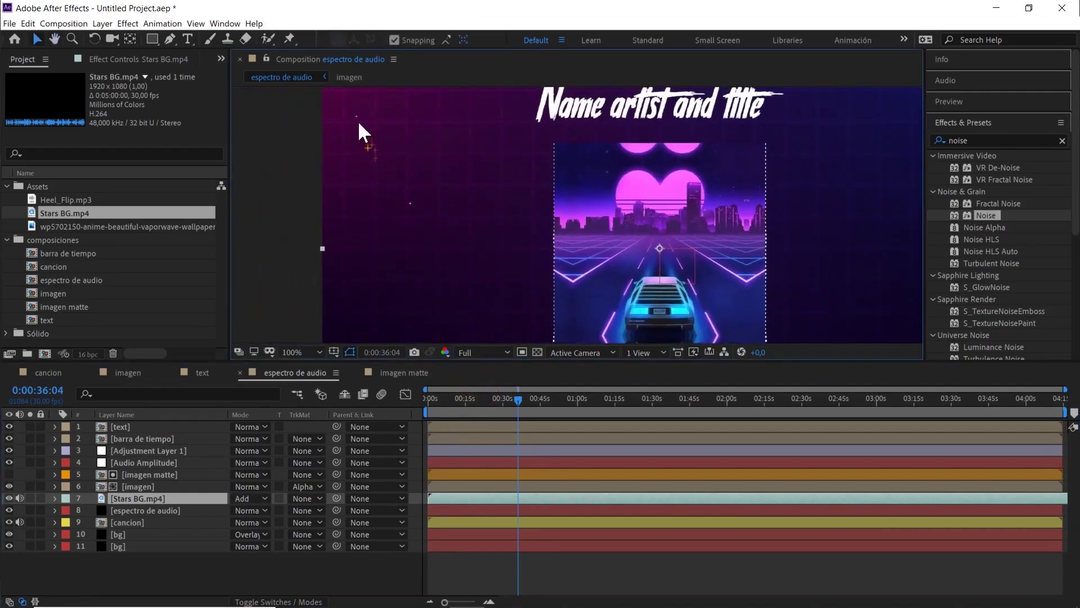
{"action": "scroll", "coordinate": [664, 180], "scroll_direction": "down", "scroll_amount": 2}
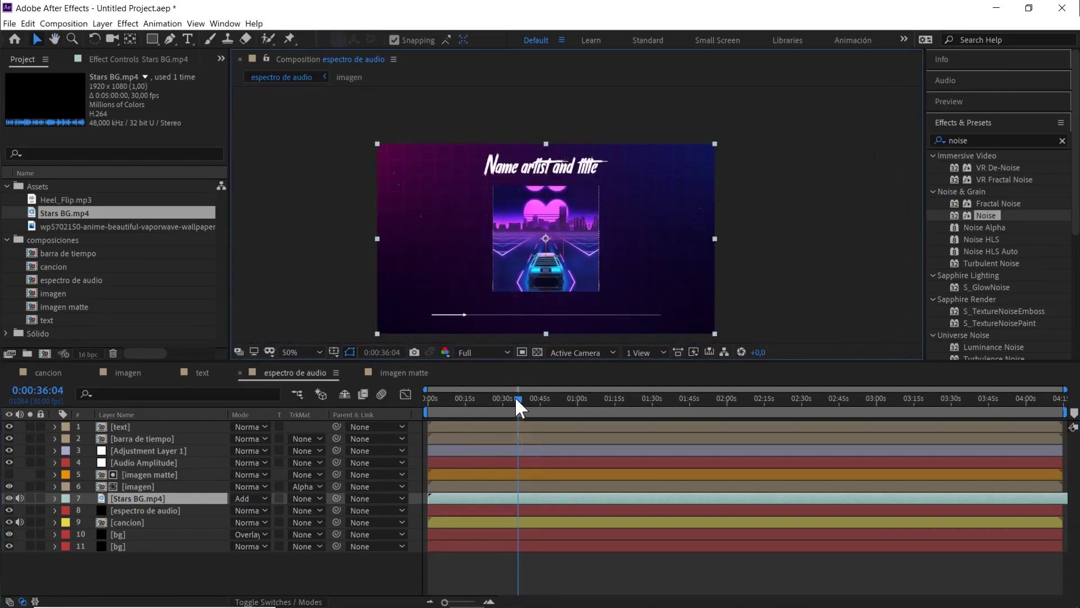
{"action": "left_click_drag", "start_coordinate": [516, 398], "coordinate": [420, 413]}
{"action": "left_click", "coordinate": [295, 352]}
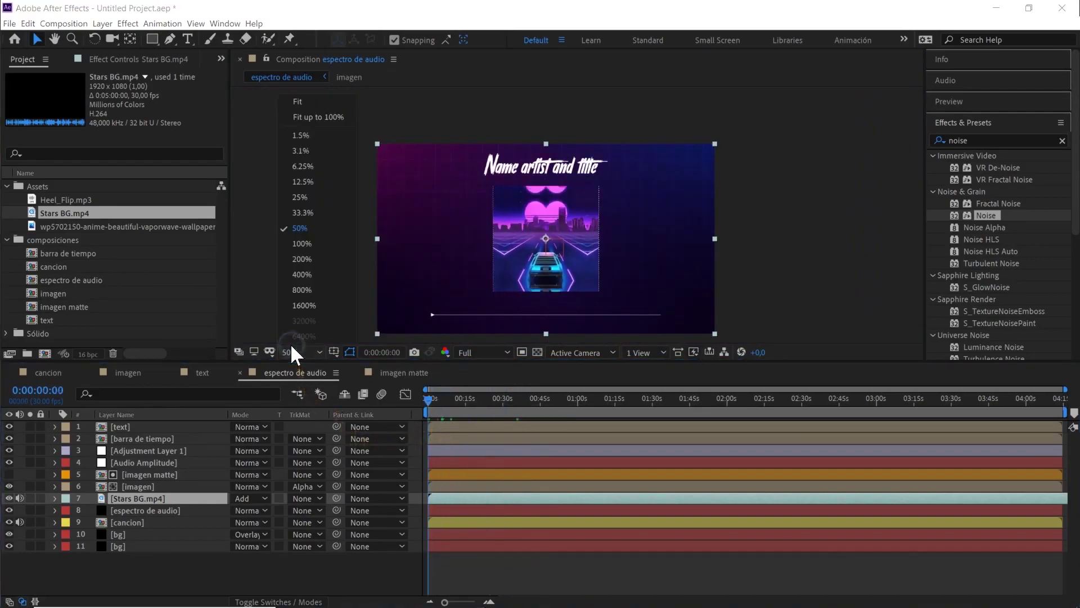
{"action": "left_click", "coordinate": [309, 103]}
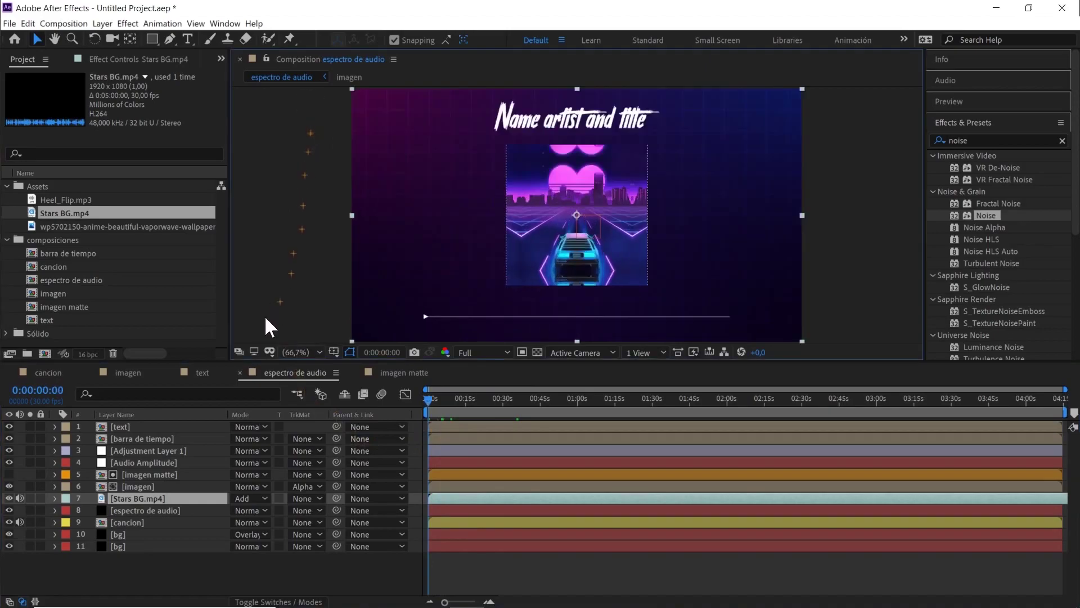
- Collapse the Assets and composiciones folders in the project and clear the item selection
{"action": "left_click", "coordinate": [6, 187]}
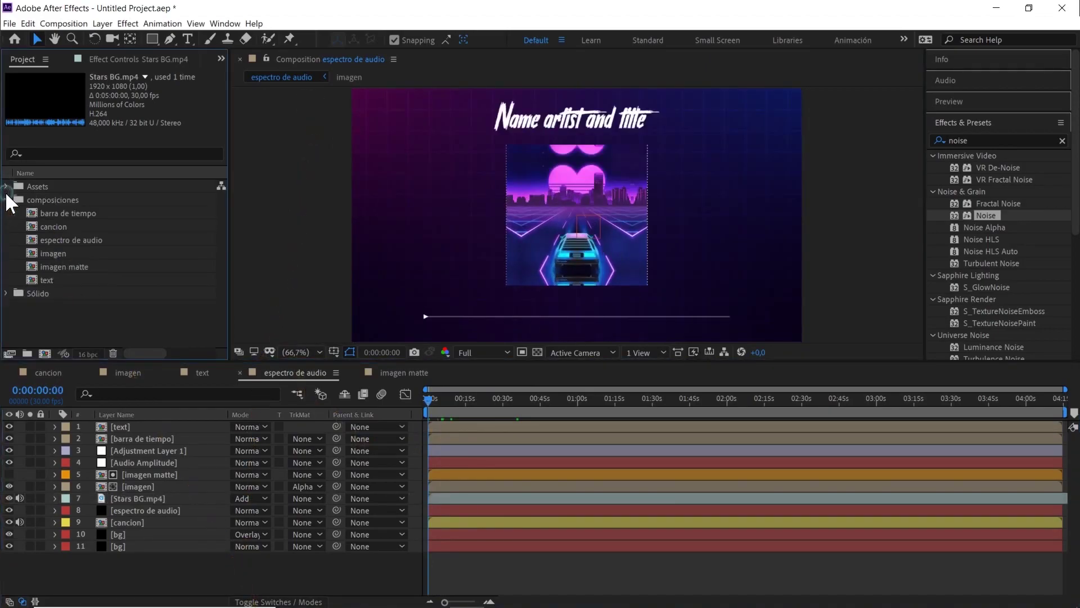
{"action": "left_click", "coordinate": [6, 200]}
{"action": "left_click", "coordinate": [68, 261]}
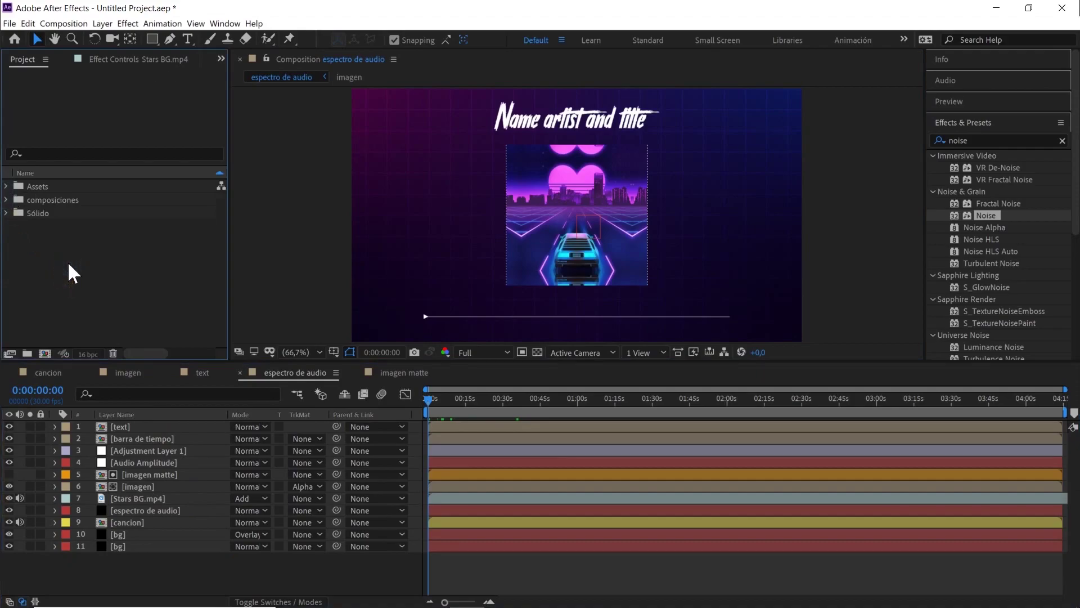
- Set the work area from about 0:00:15 to 0:00:45 and return the current time to 0:00:15:16
{"action": "left_click_drag", "start_coordinate": [467, 404], "coordinate": [544, 405]}
{"action": "key", "text": "b"}
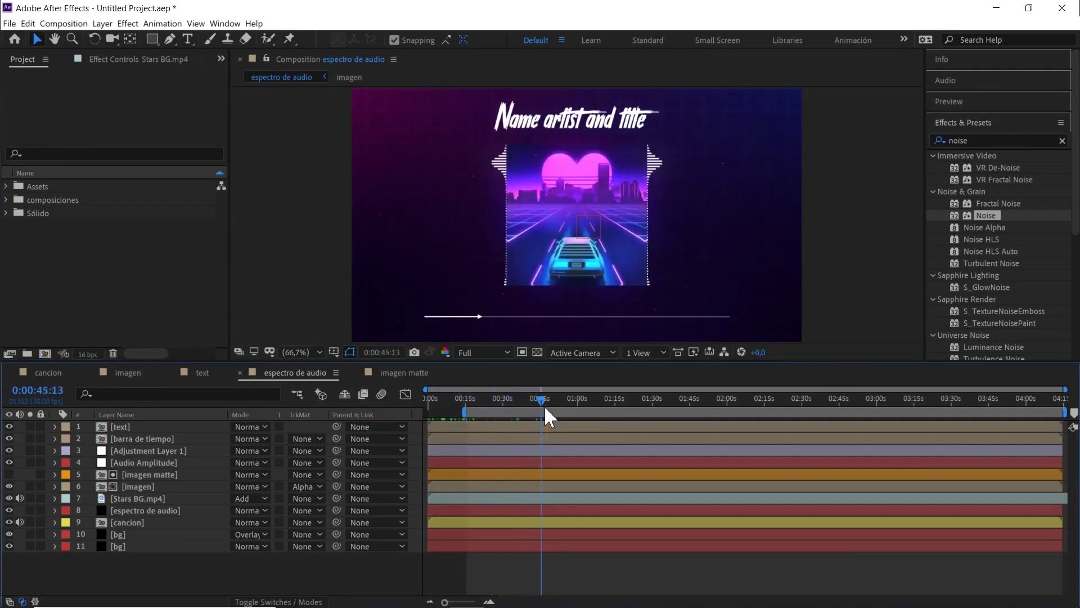
{"action": "key", "text": "n"}
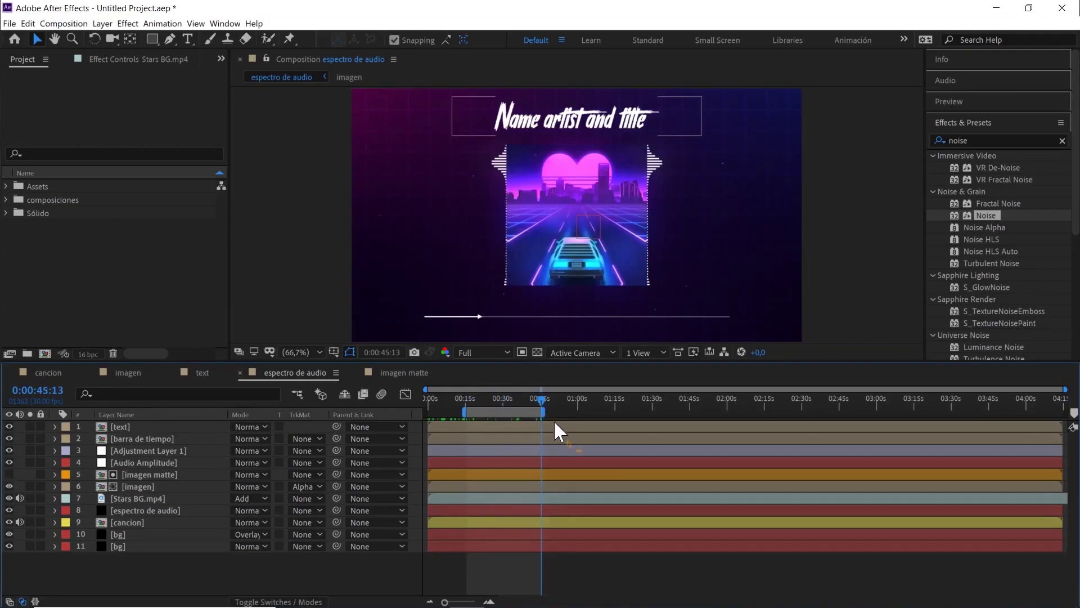
{"action": "left_click_drag", "start_coordinate": [531, 398], "coordinate": [474, 397]}
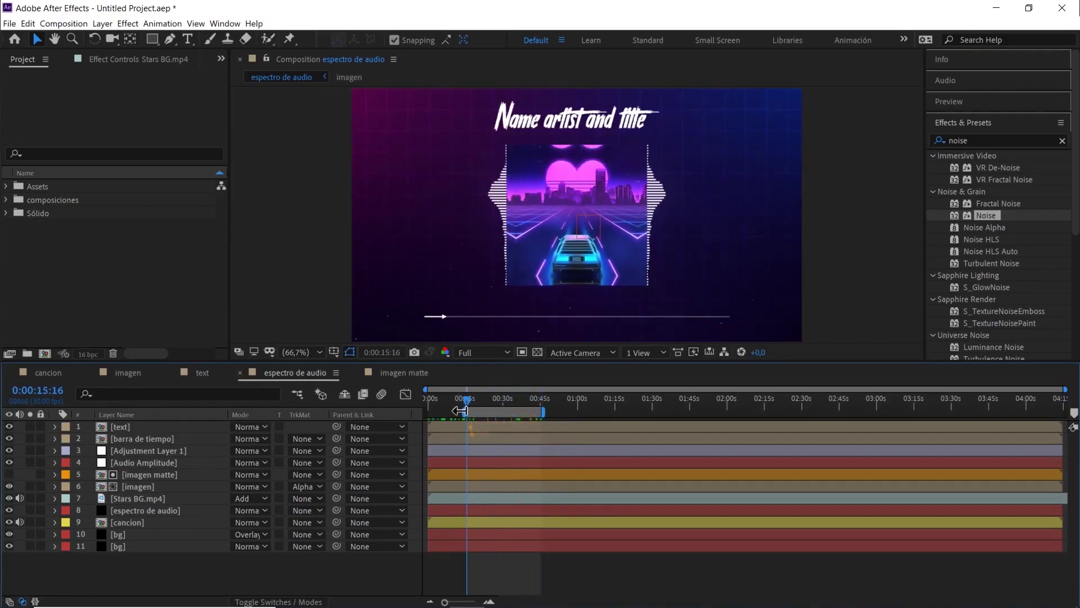
- Set the preview resolution to Quarter and play back the work area from 0:00:15:16
{"action": "left_click", "coordinate": [477, 352]}
{"action": "left_click", "coordinate": [485, 414]}
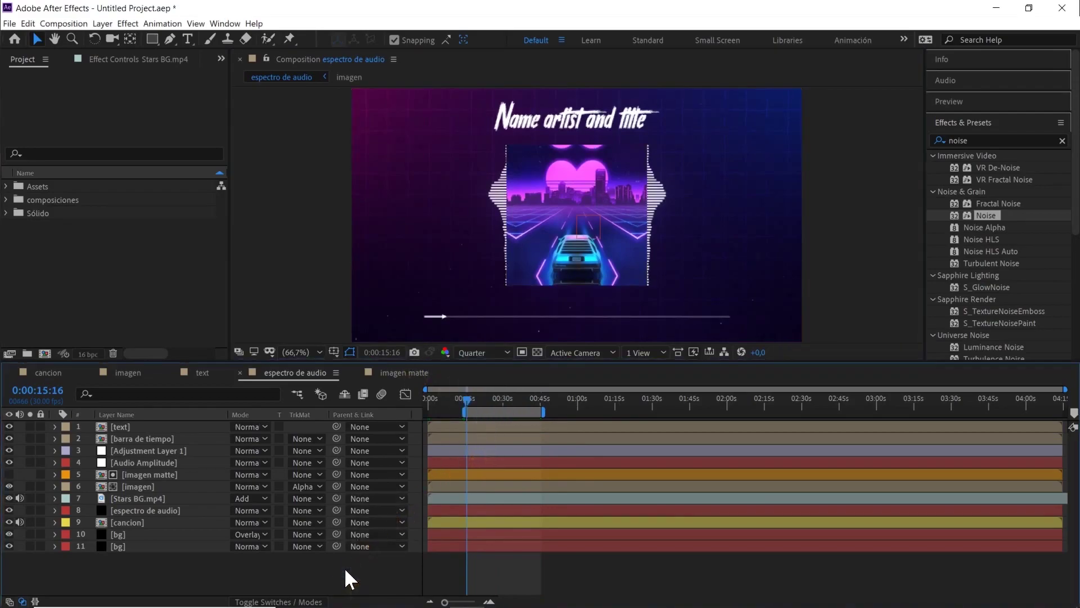
{"action": "key", "text": "space"}
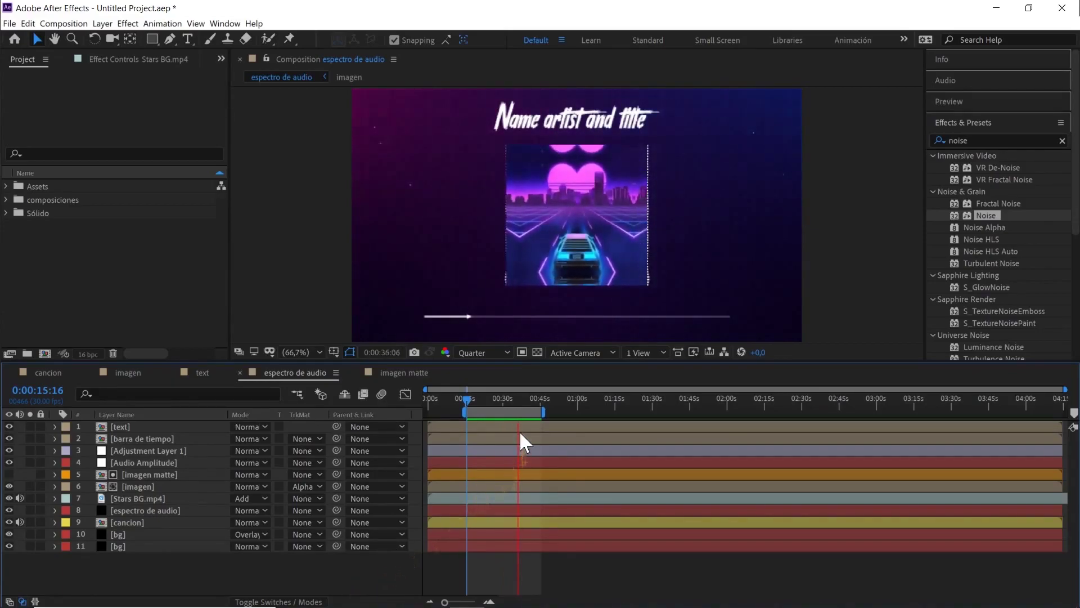
{"action": "key", "text": "space"}
- Shift the work area to start at about 0:00:34 and preview the composition from 0:00:34:13
{"action": "left_click_drag", "start_coordinate": [465, 412], "coordinate": [620, 412]}
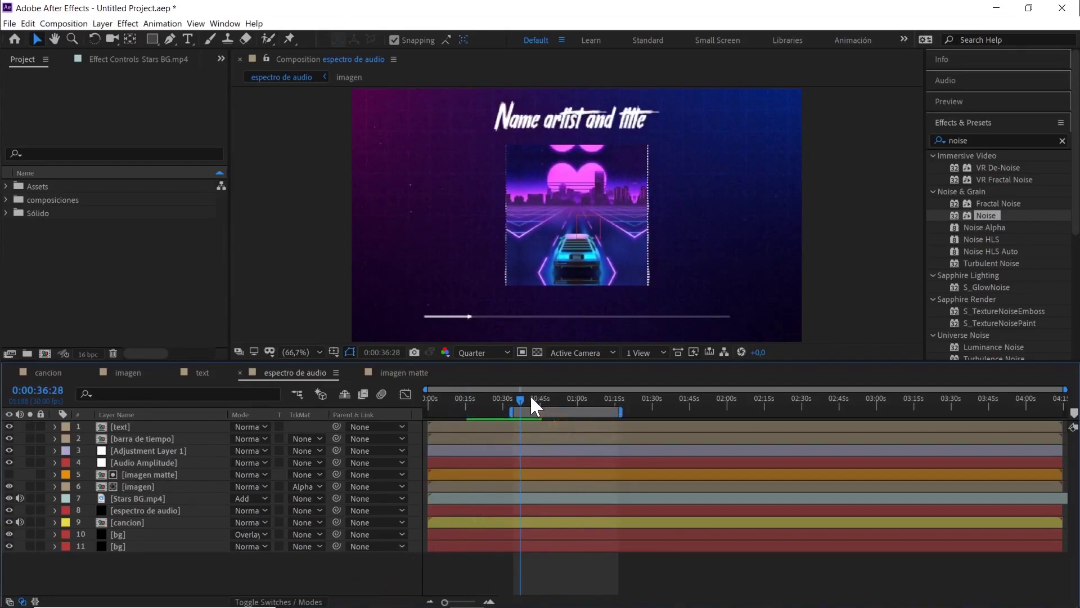
{"action": "left_click_drag", "start_coordinate": [531, 399], "coordinate": [515, 397]}
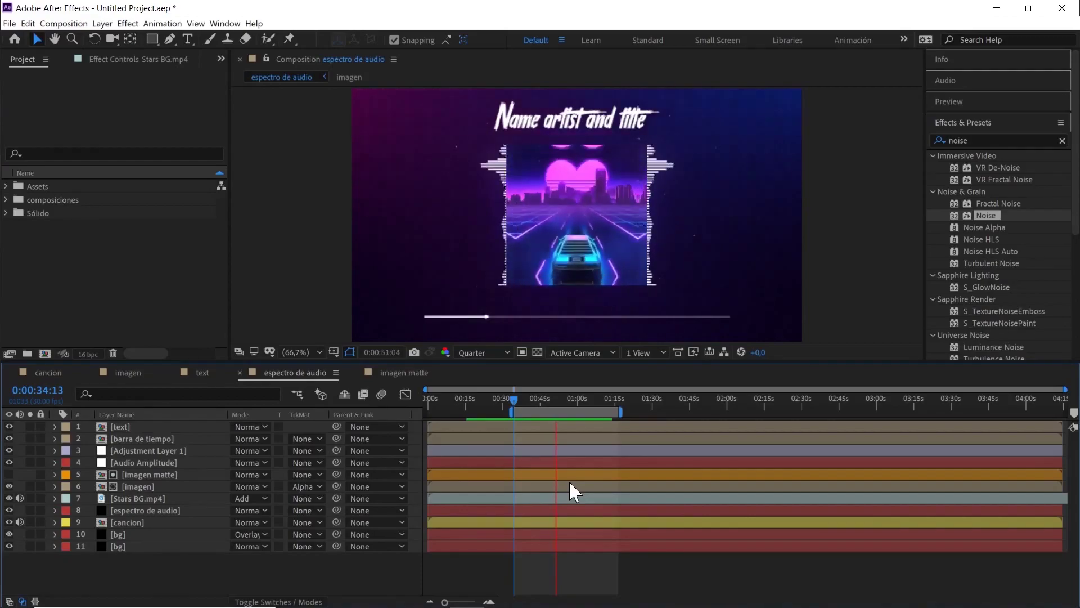
{"action": "key", "text": "space"}
- Move the work area back to the composition's start and set the current time to 0:00:26:16, with the view at 50%
{"action": "left_click_drag", "start_coordinate": [517, 411], "coordinate": [426, 412]}
{"action": "left_click", "coordinate": [494, 399]}
{"action": "key", "text": "comma"}
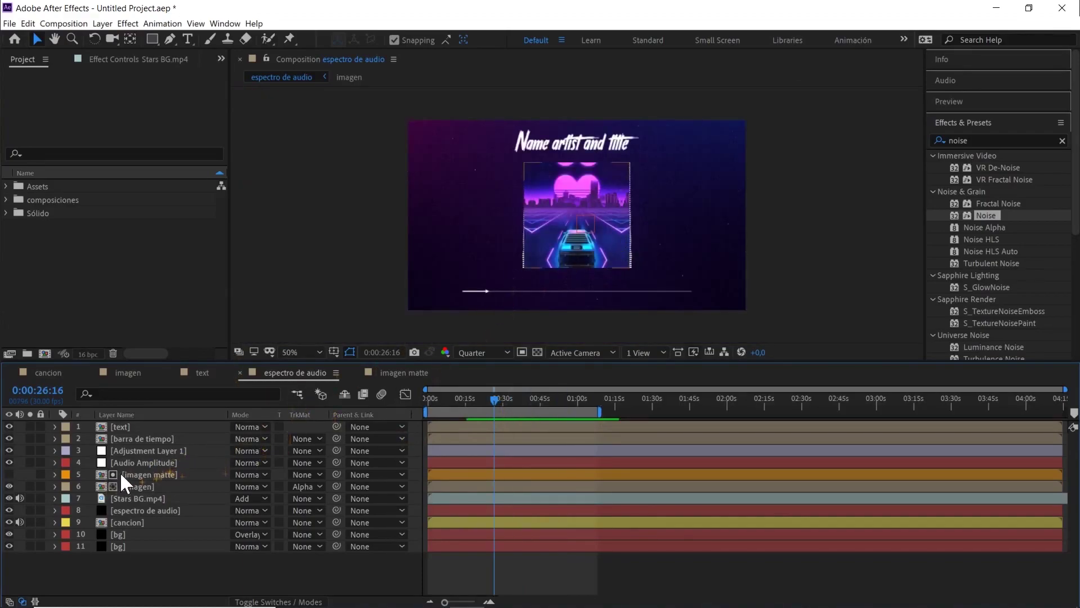
- Reveal Position and Rotation on the imagen layer and give Position the expression wiggle(1,20)
{"action": "left_click", "coordinate": [136, 485]}
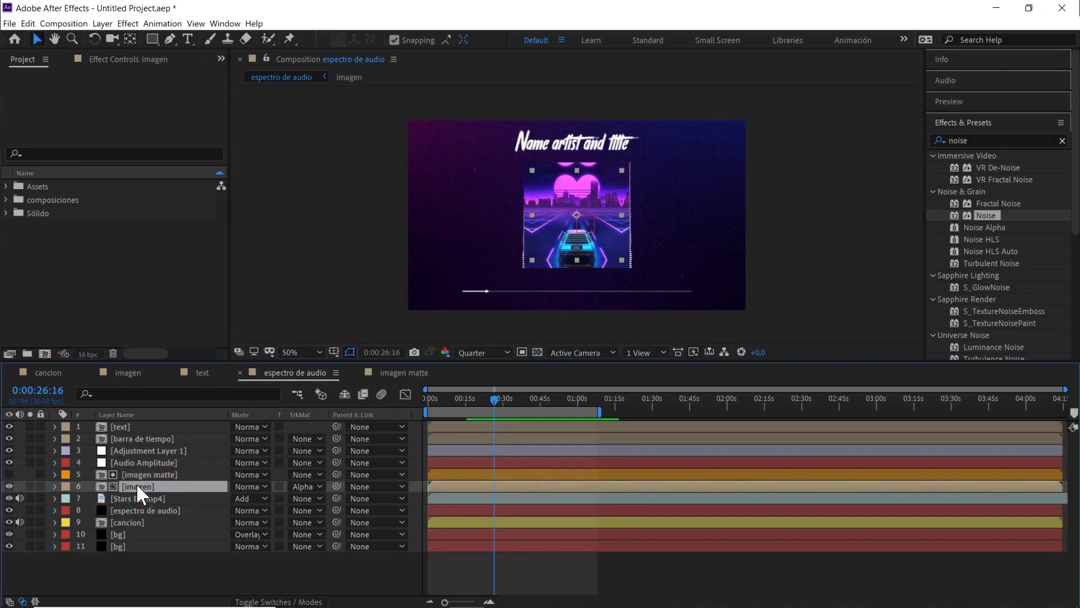
{"action": "key", "text": "r"}
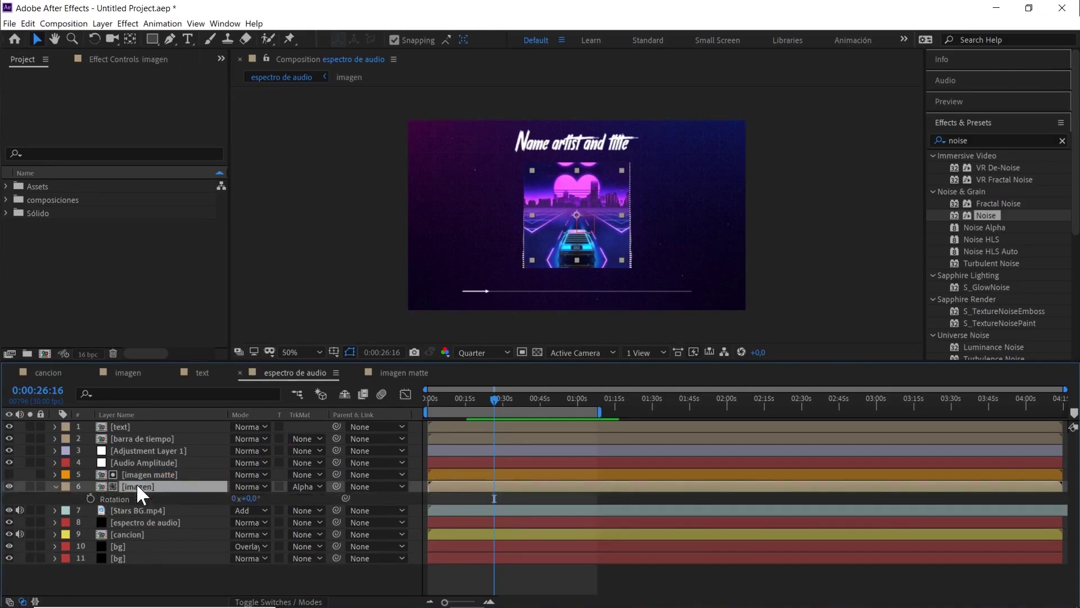
{"action": "key", "text": "shift+p"}
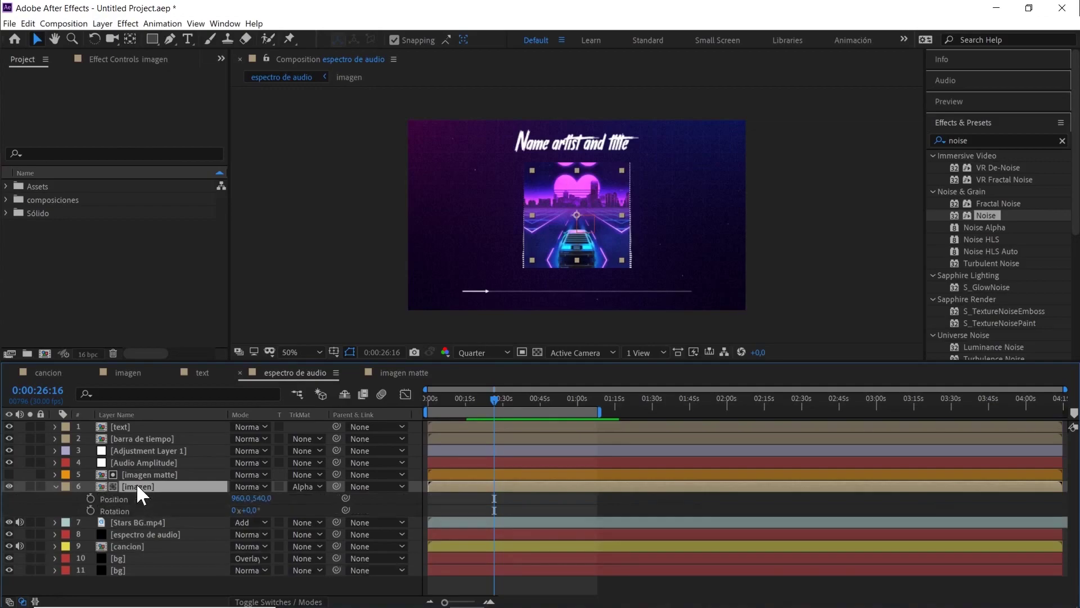
{"action": "left_click", "coordinate": [90, 499], "text": "alt"}
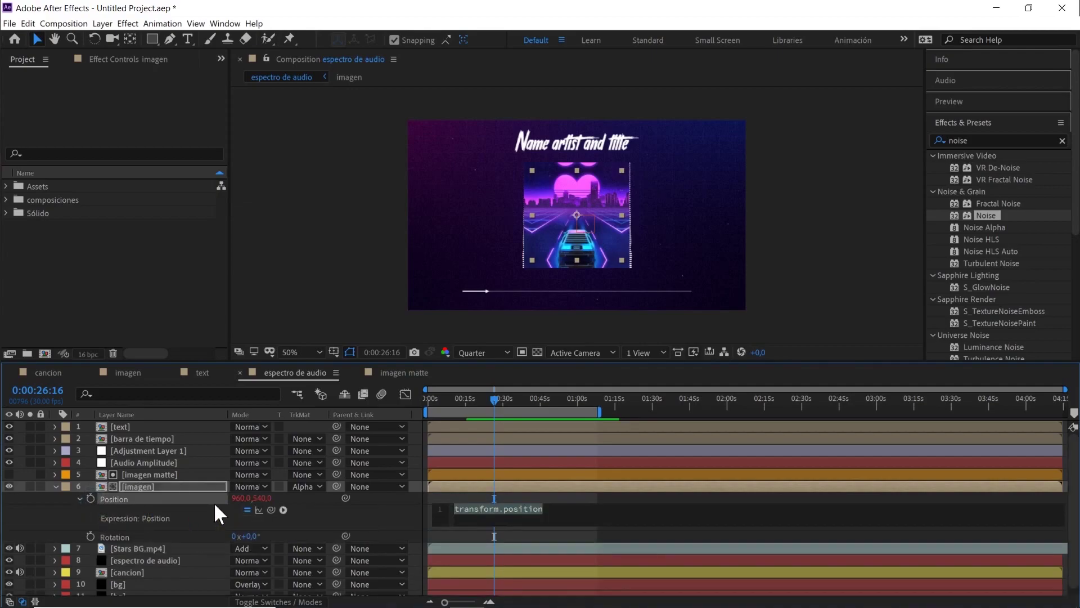
{"action": "type", "text": "wiggl"}
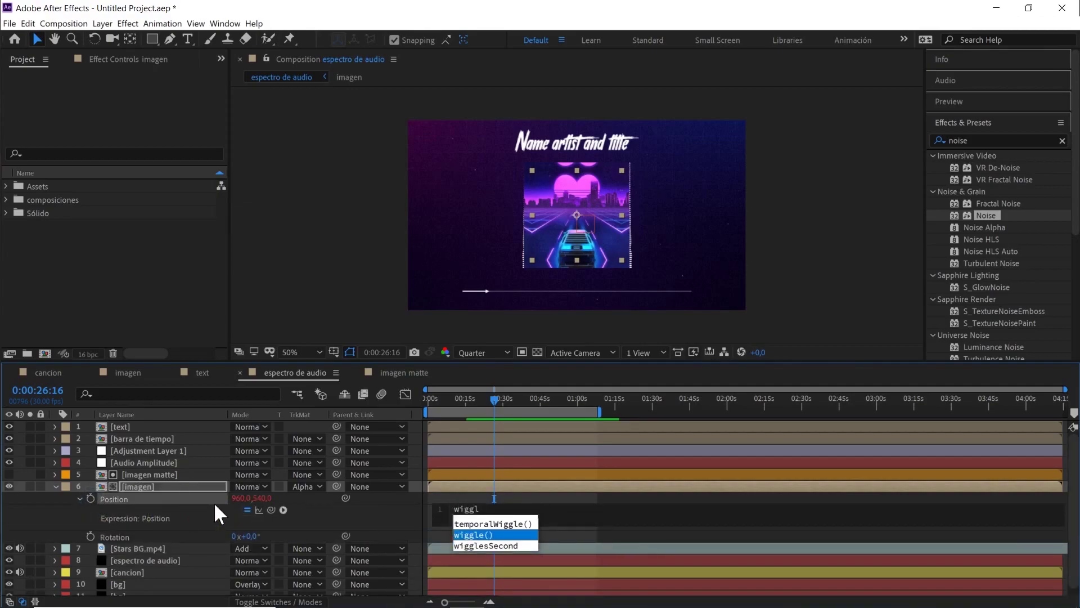
{"action": "key", "text": "Return"}
{"action": "type", "text": "1,20"}
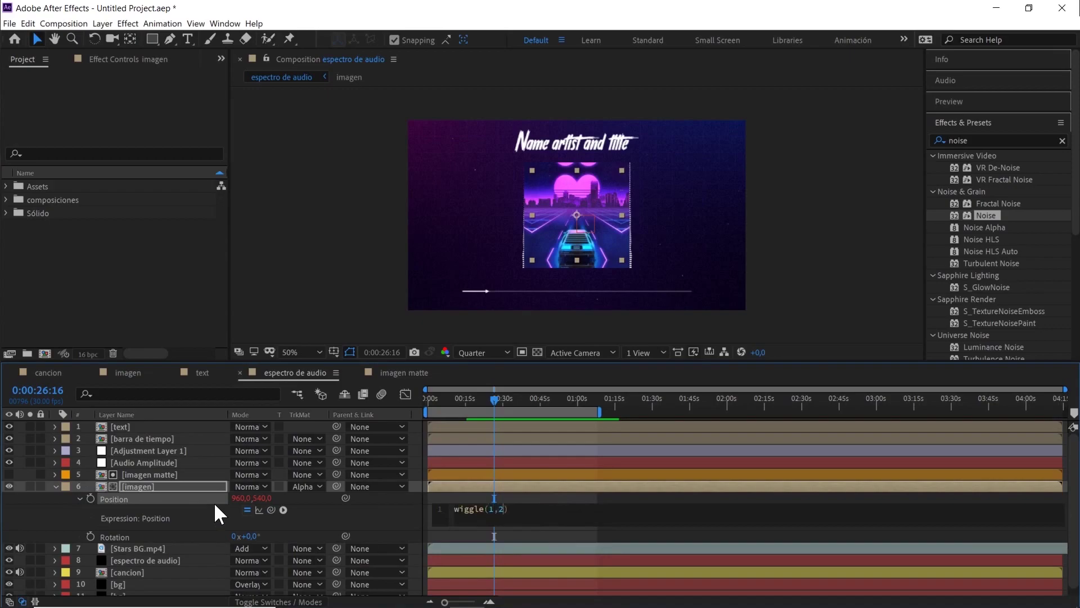
- Give the imagen layer's Rotation the expression wiggle(1,2), then collapse and deselect the layer
{"action": "left_click", "coordinate": [125, 536]}
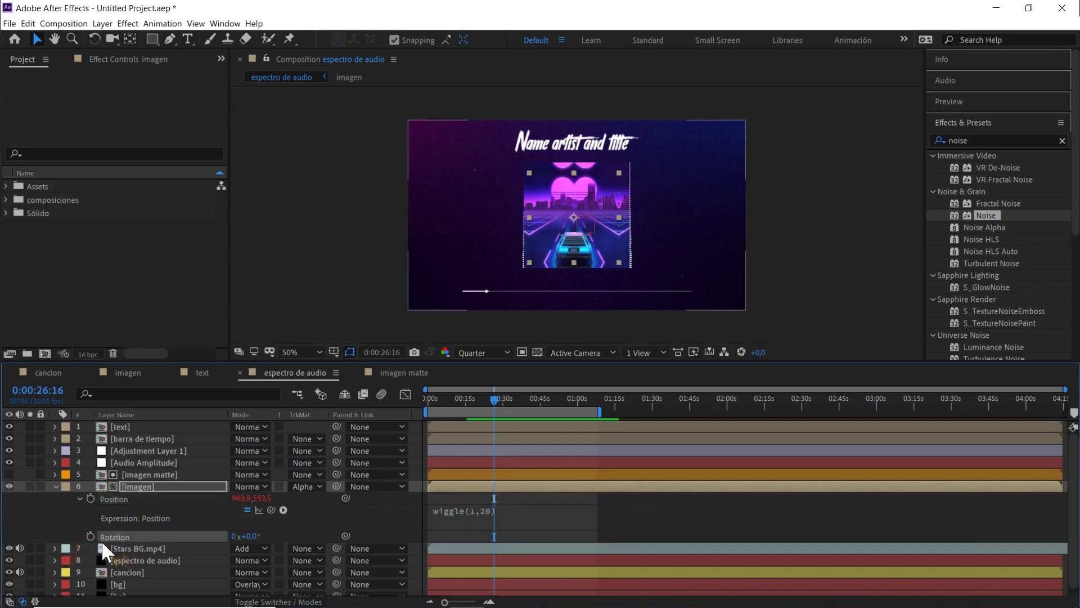
{"action": "left_click", "coordinate": [91, 536], "text": "alt"}
{"action": "type", "text": "wiggl"}
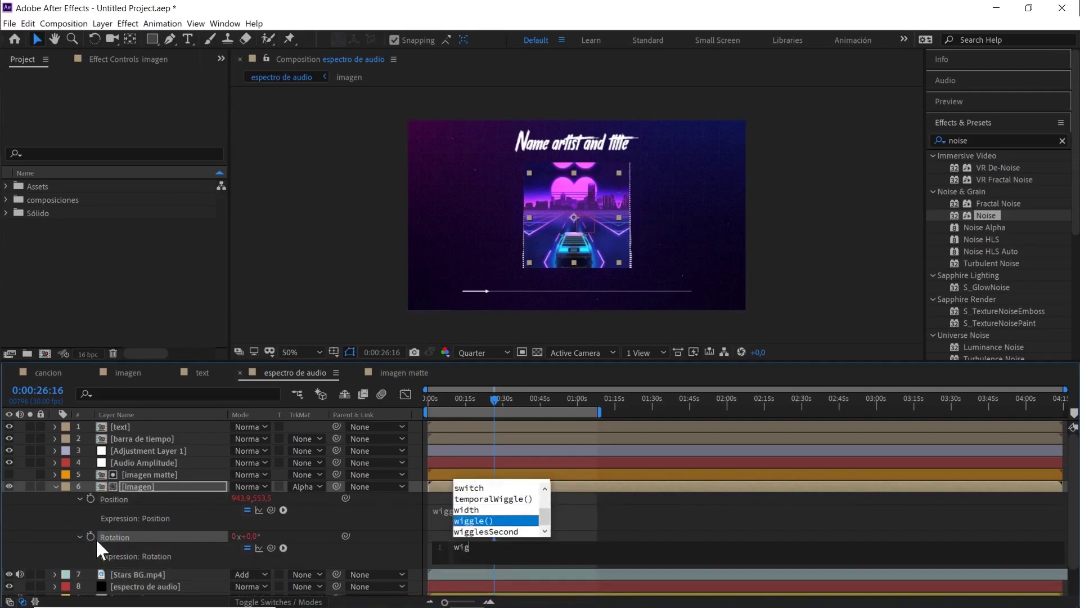
{"action": "key", "text": "Return"}
{"action": "type", "text": "1,2"}
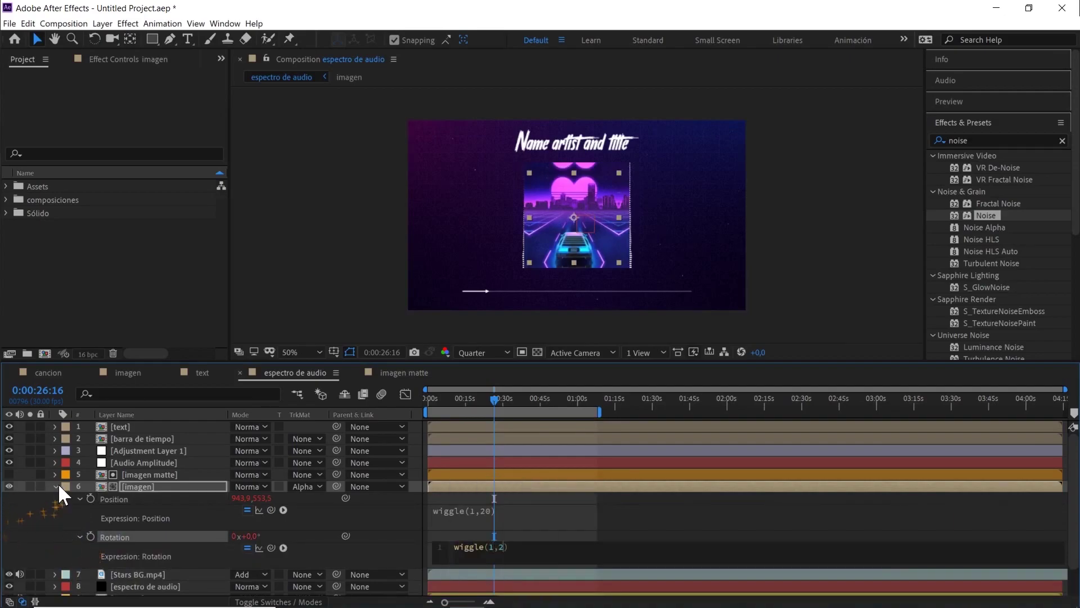
{"action": "left_click", "coordinate": [56, 485]}
{"action": "left_click", "coordinate": [235, 562]}
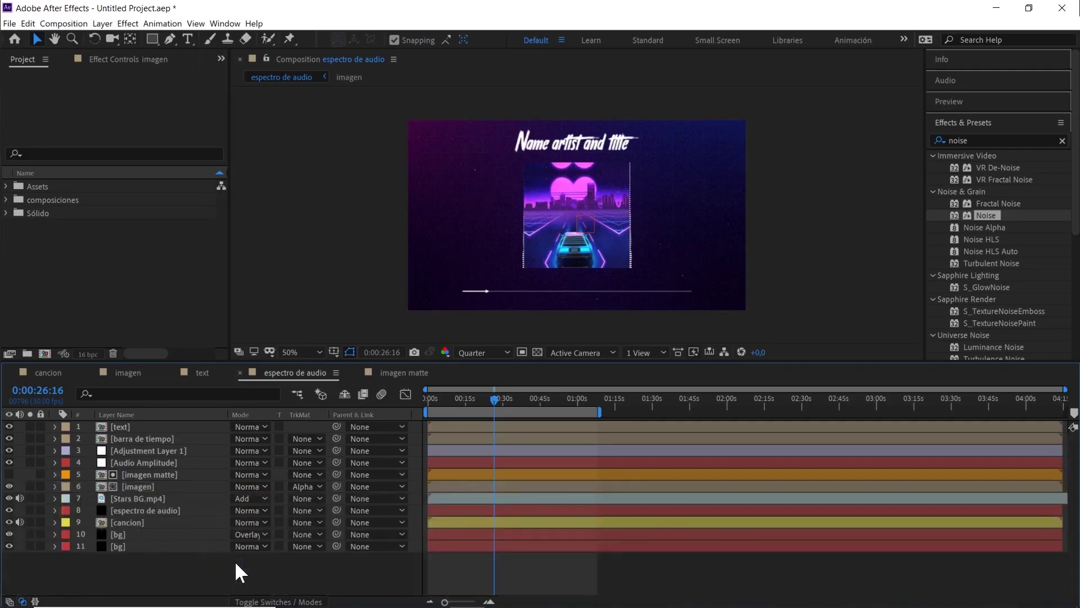
- Set the work area from 0:00:26:16 to about 0:00:52 and preview the image's wiggle motion
{"action": "left_click_drag", "start_coordinate": [428, 412], "coordinate": [494, 400]}
{"action": "key", "text": "n"}
{"action": "key", "text": "space"}
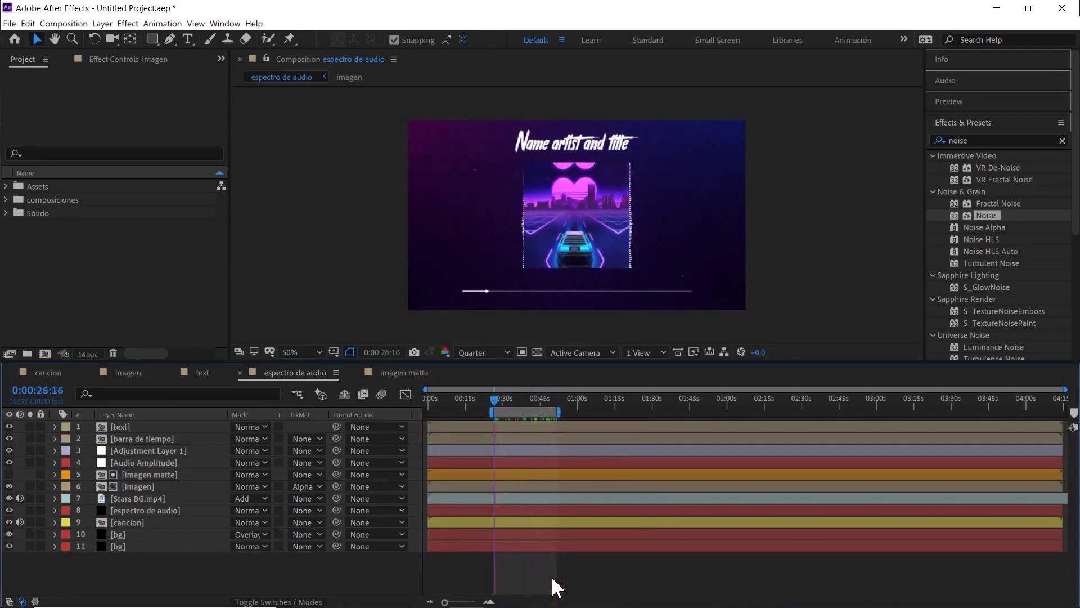